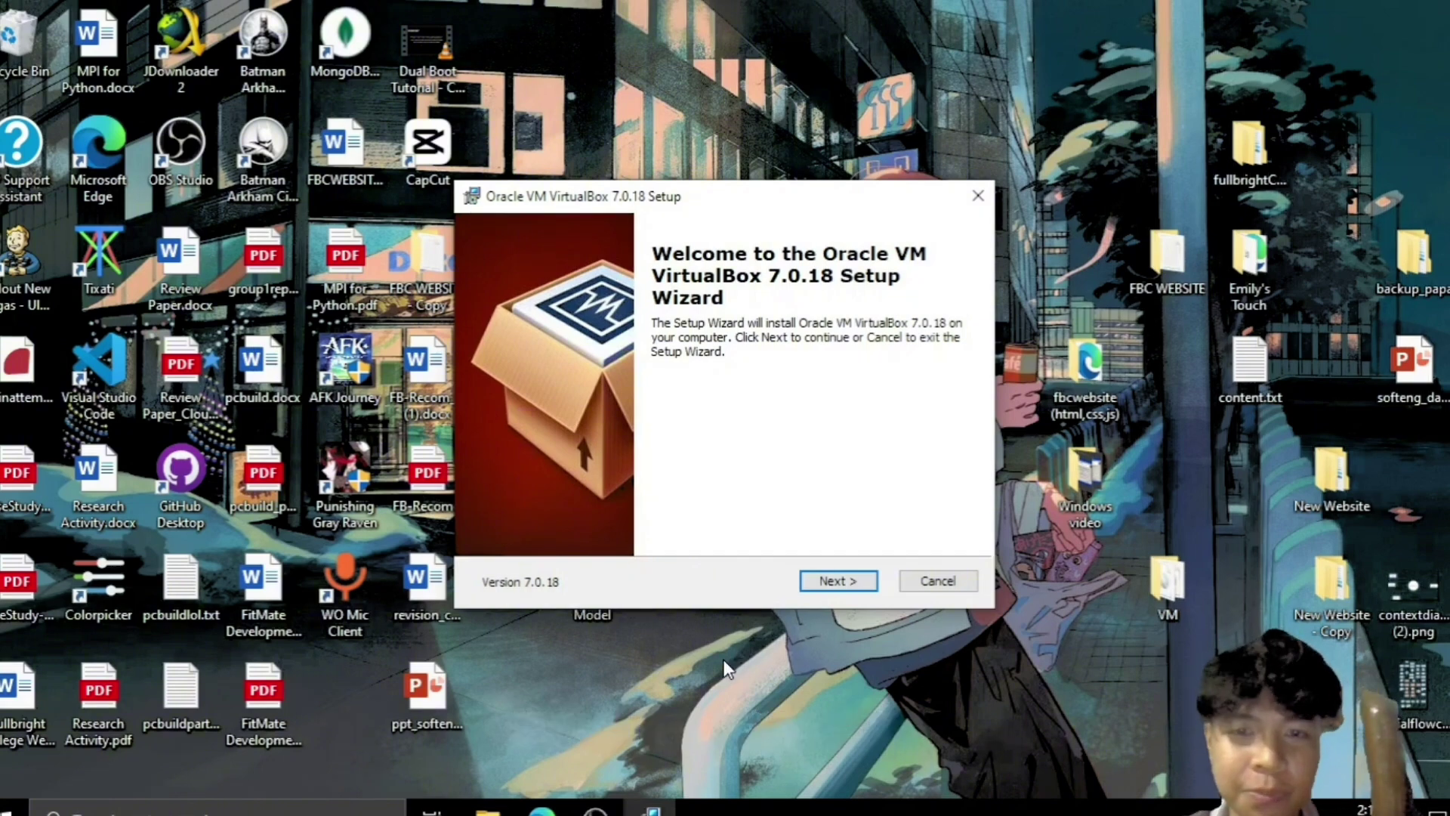
Install VirtualBox 7.0.18 with default features and folder, accepting the network-reset and dependency prompts.
left_click(828, 583)
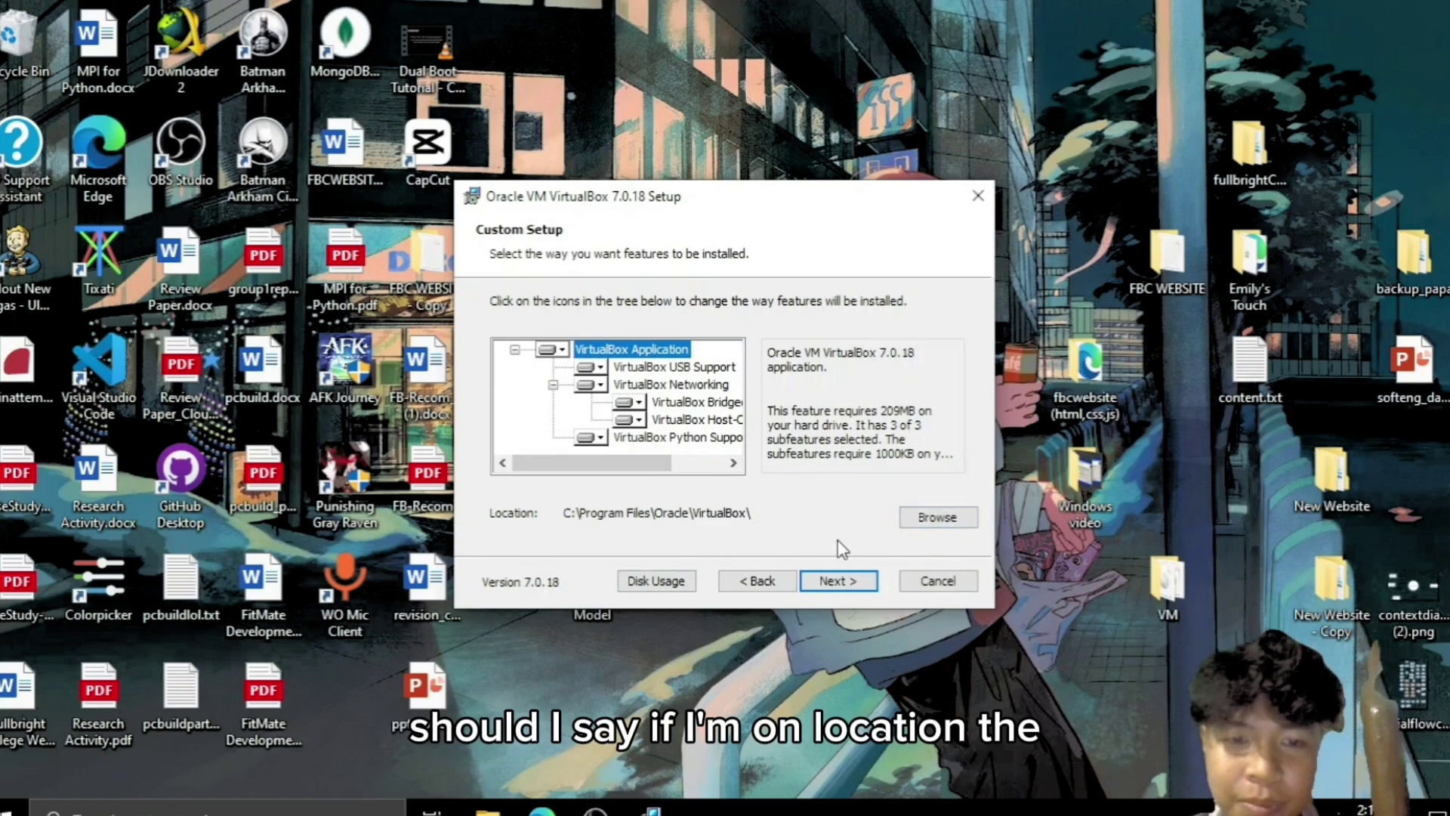
left_click(969, 521)
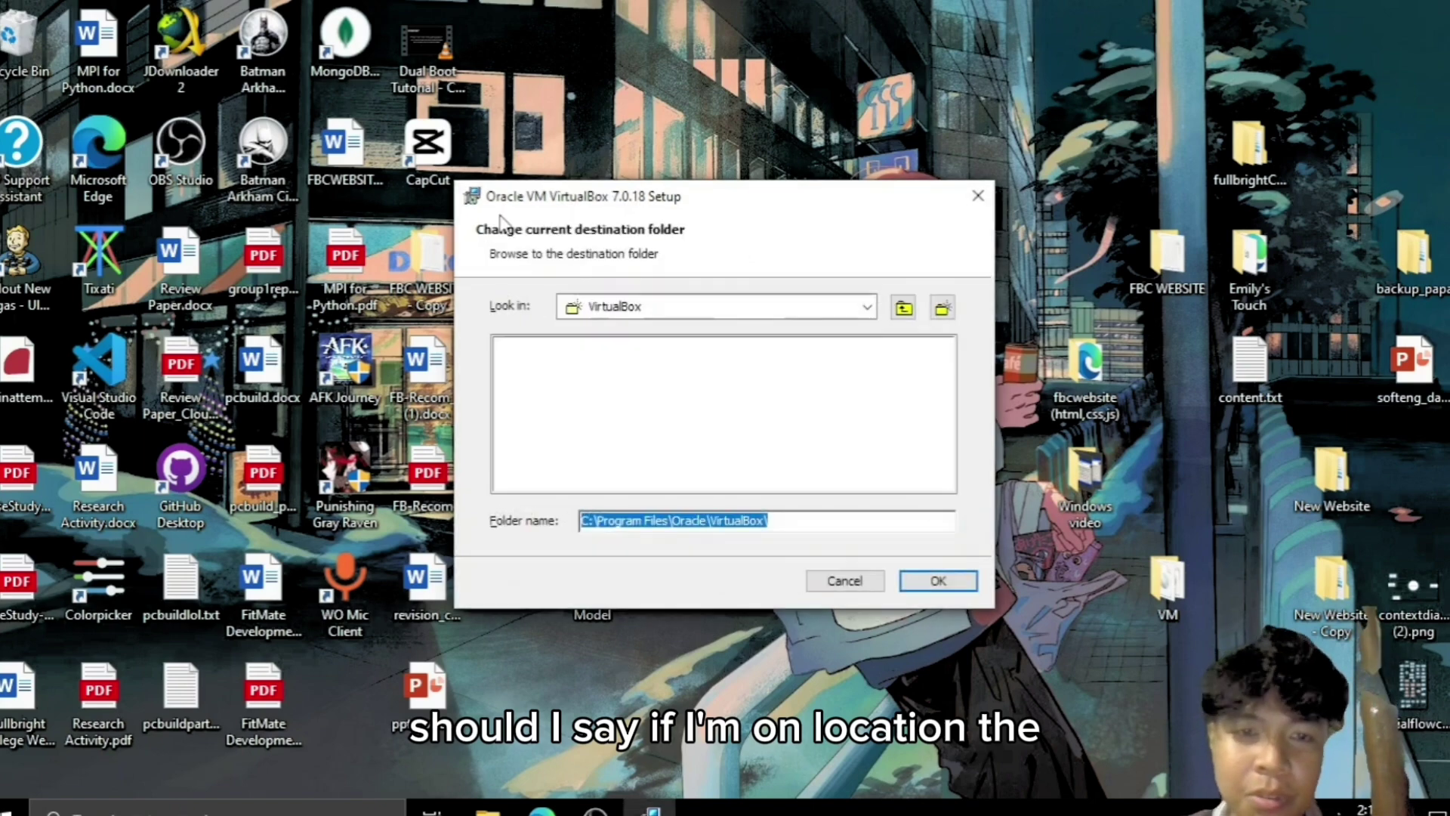
left_click(829, 580)
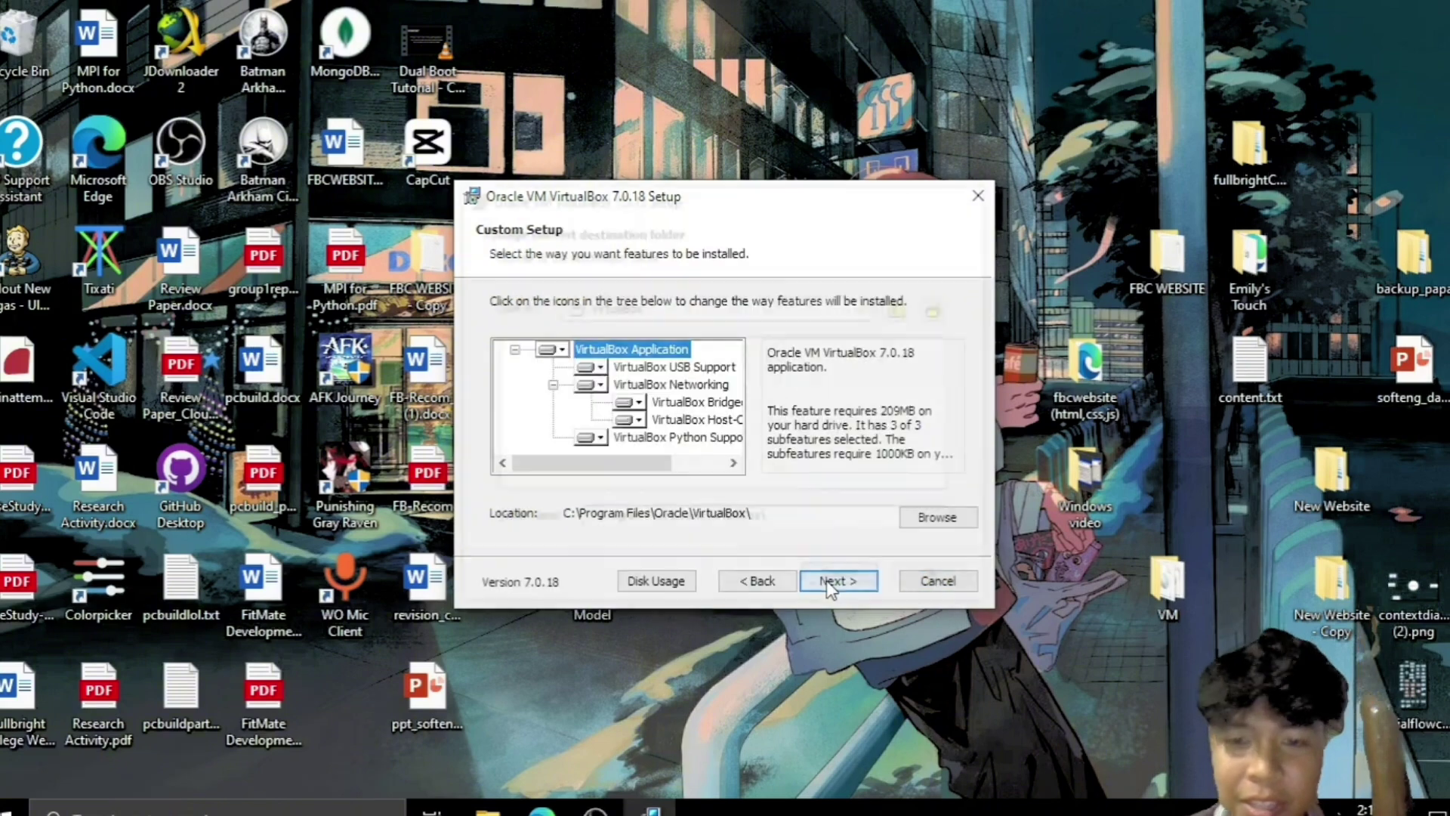
left_click(833, 580)
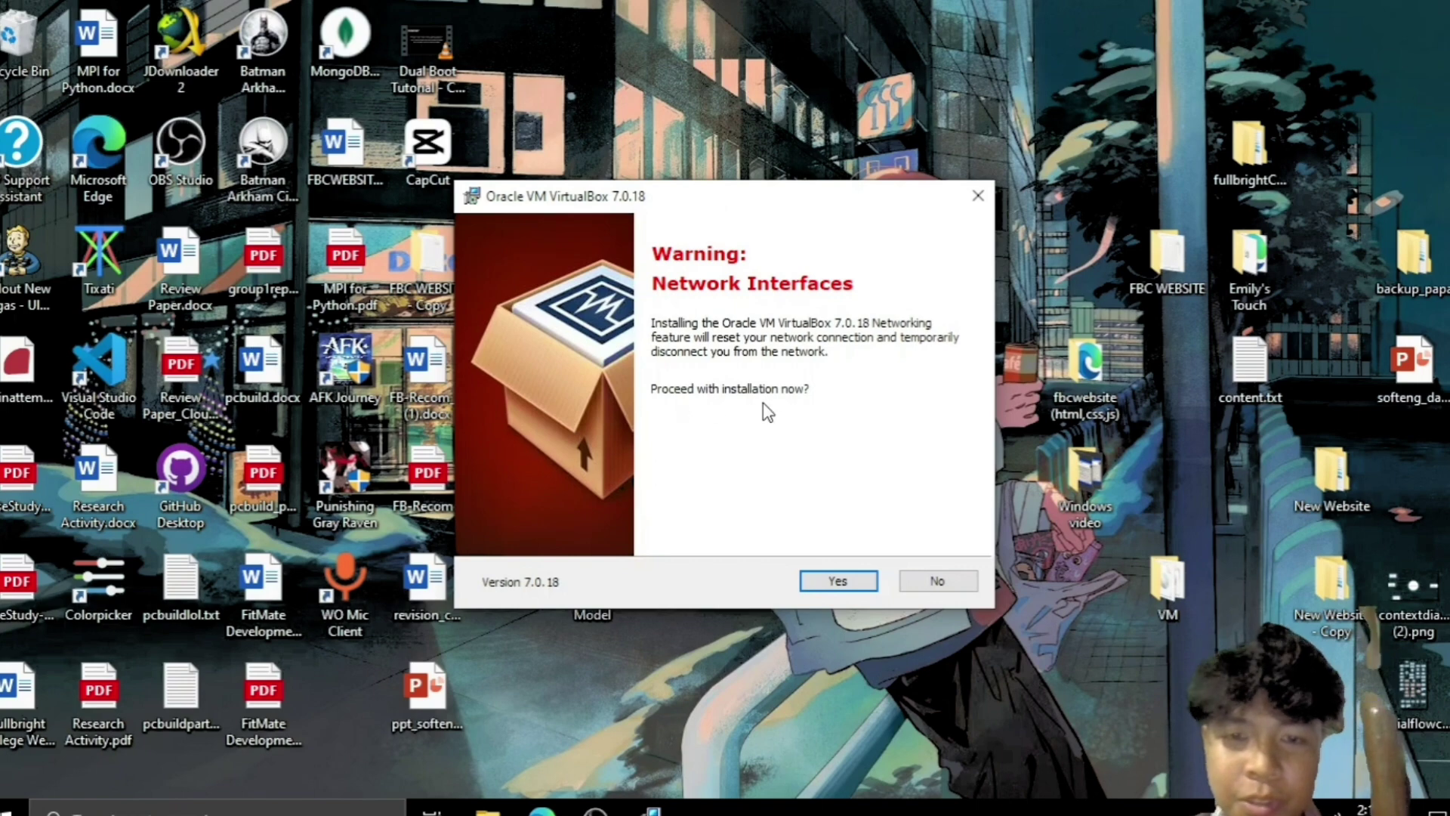
left_click(856, 581)
left_click(856, 582)
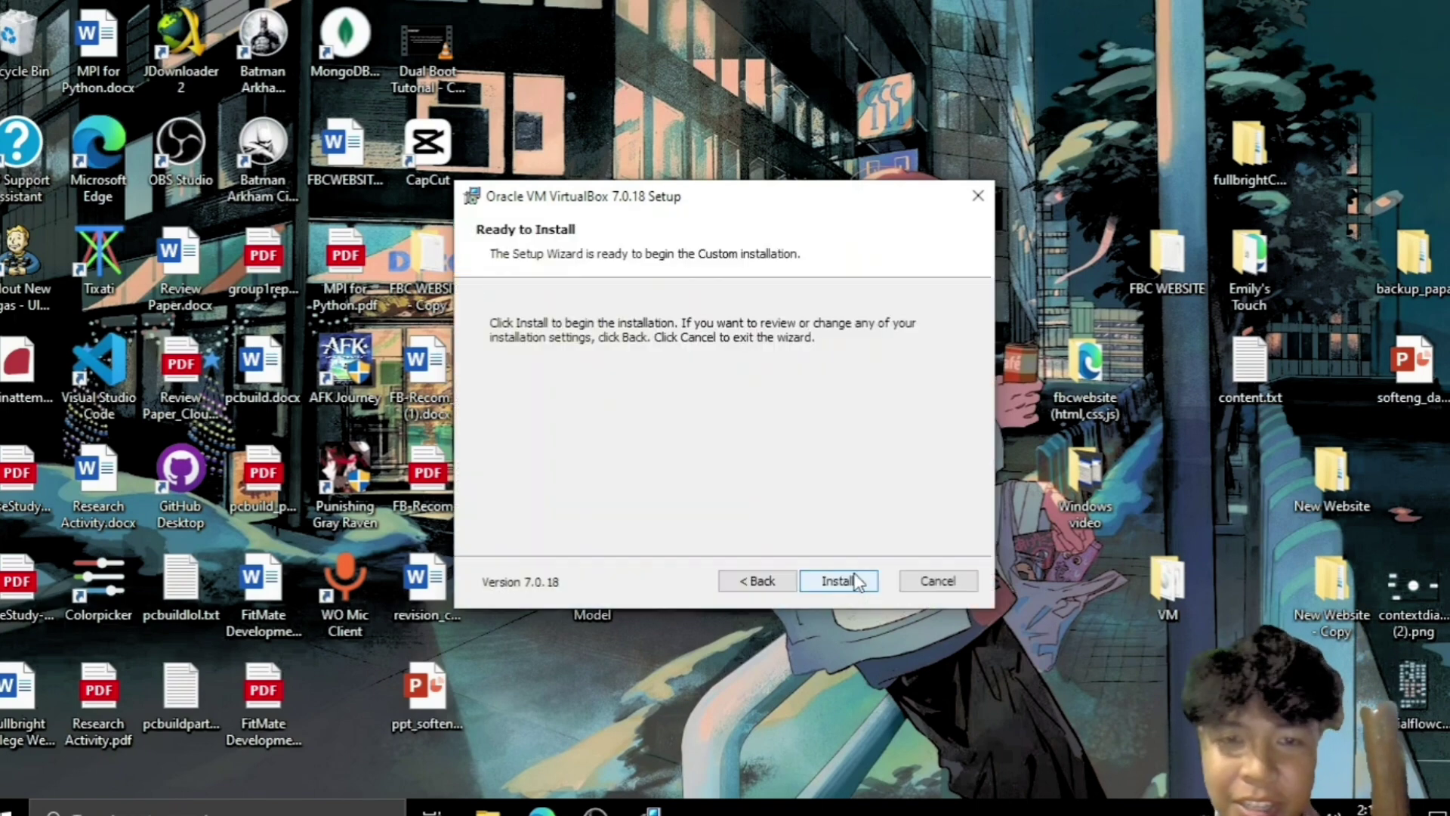
left_click(856, 582)
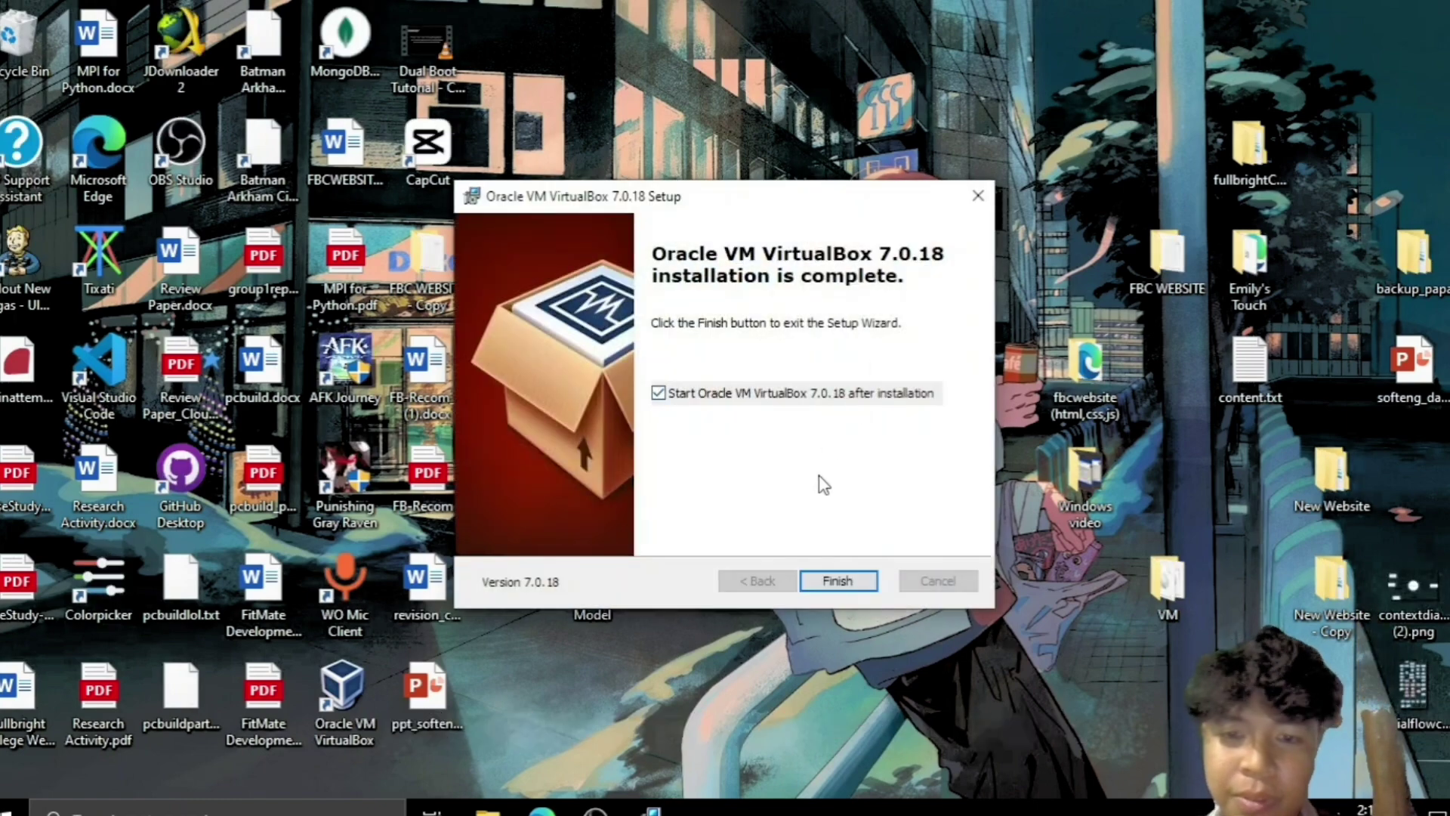
left_click(841, 581)
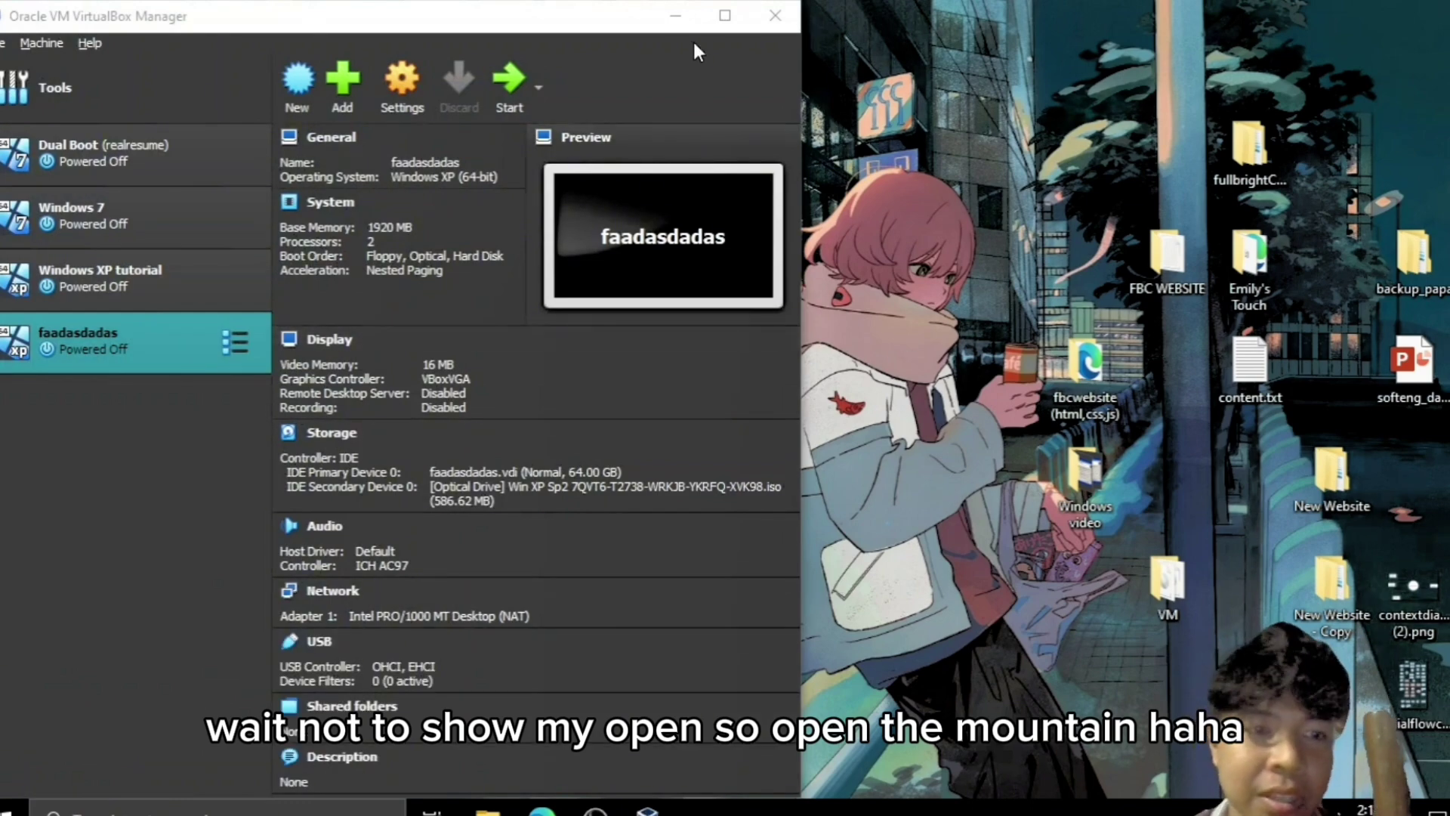
Maximize the VirtualBox Manager window.
left_click(720, 15)
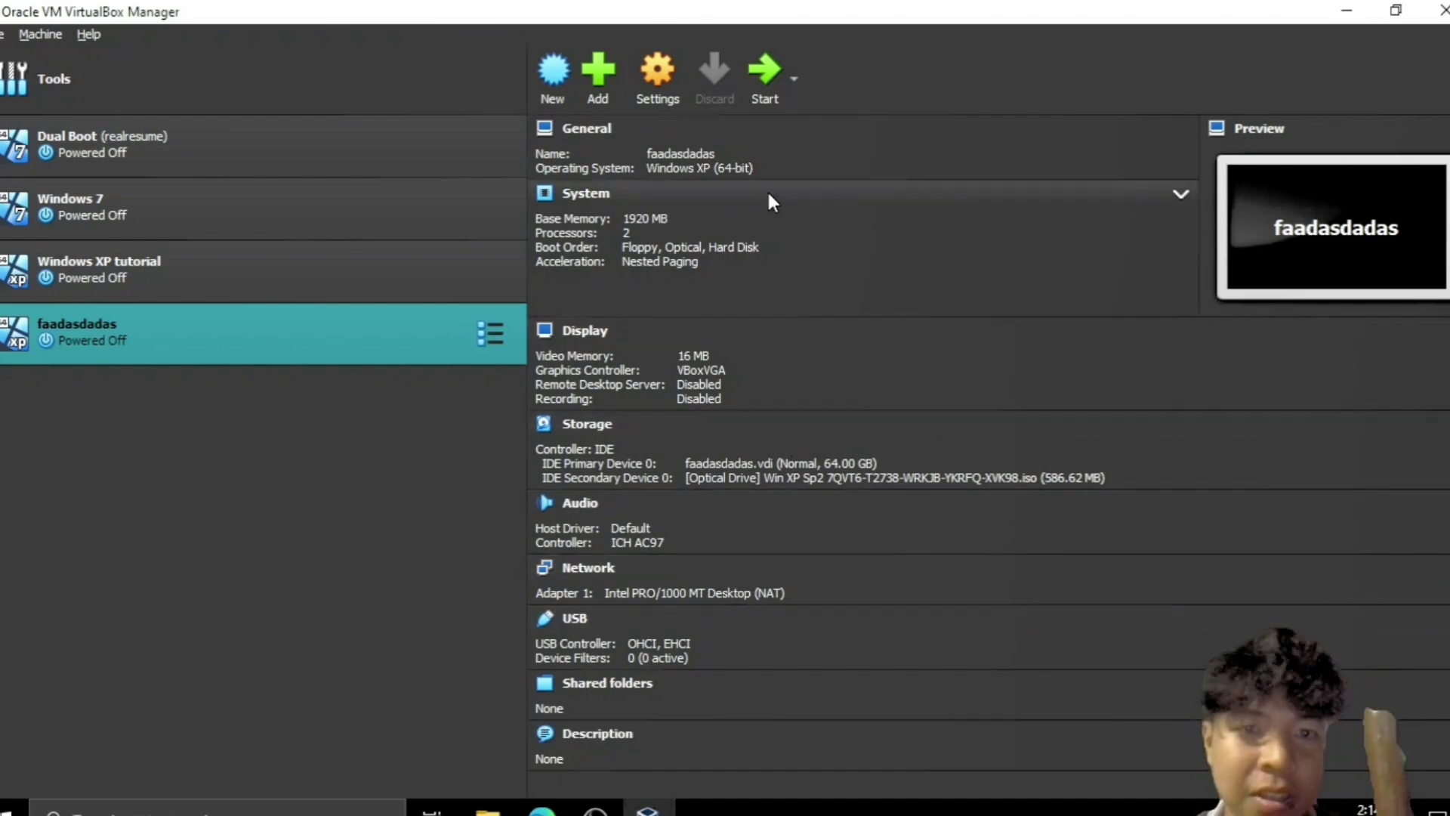
Start a new machine named 'Windows XP' with version Windows XP (64-bit).
left_click(554, 67)
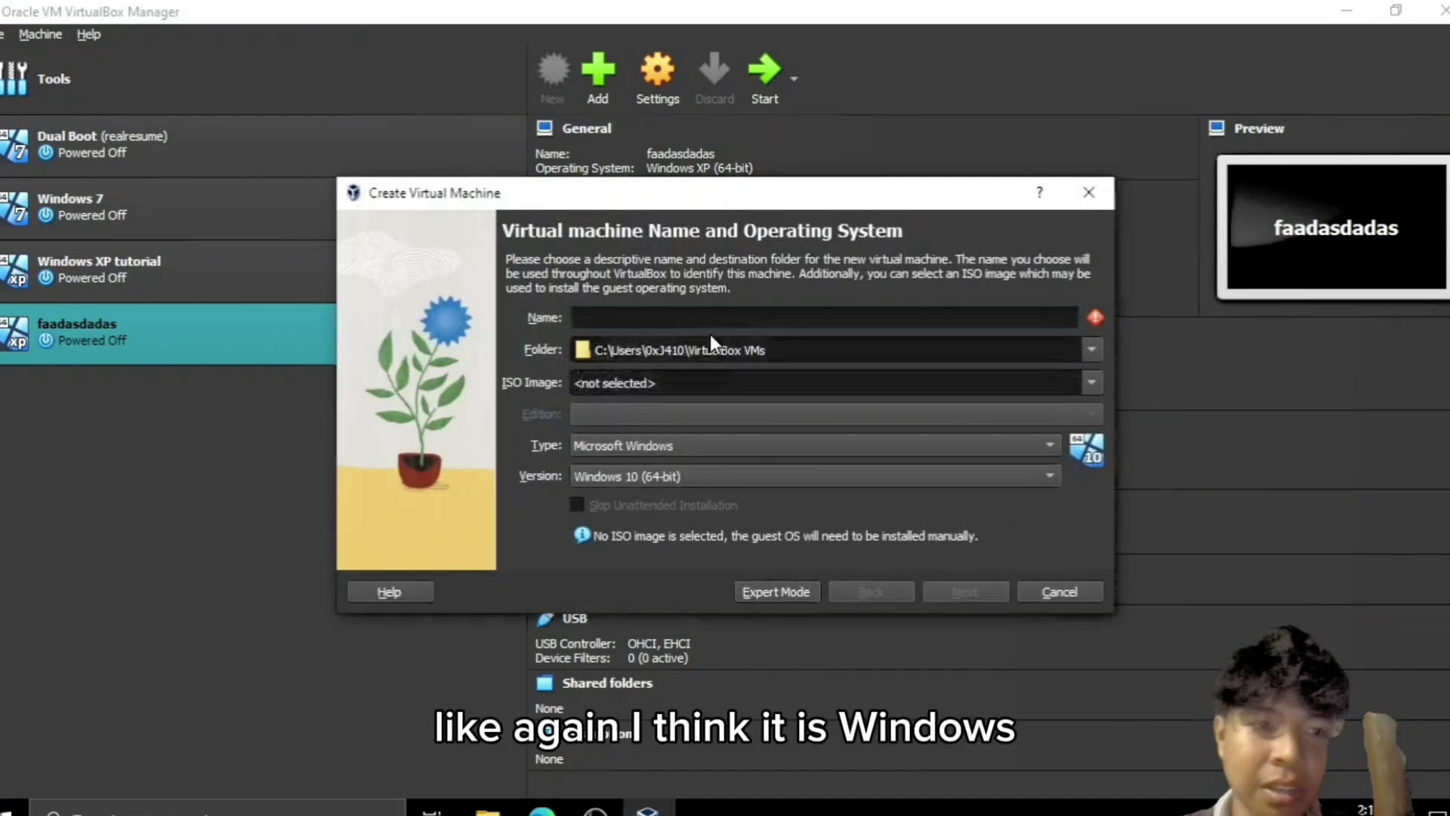
type("Win")
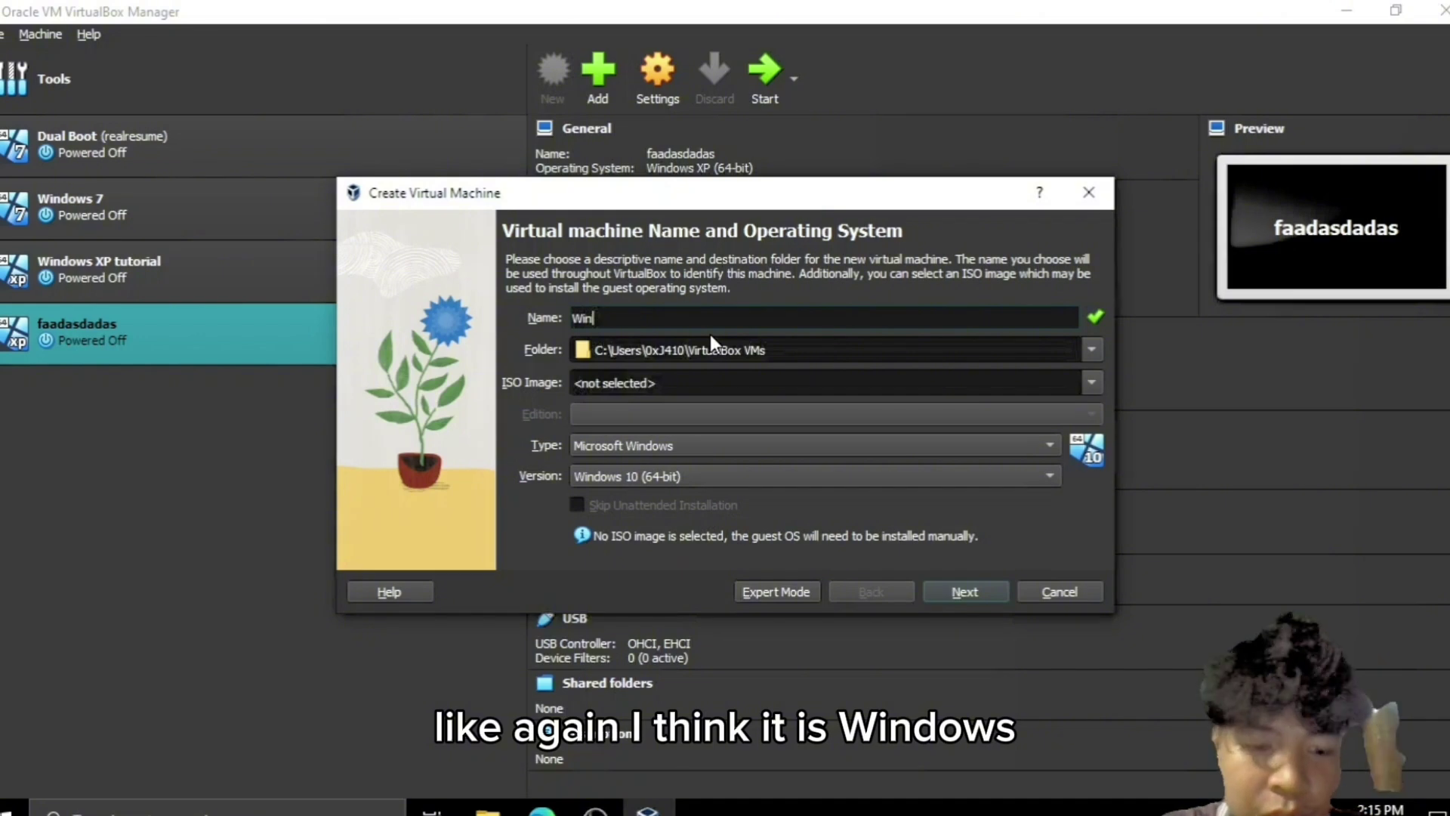
type("dows ")
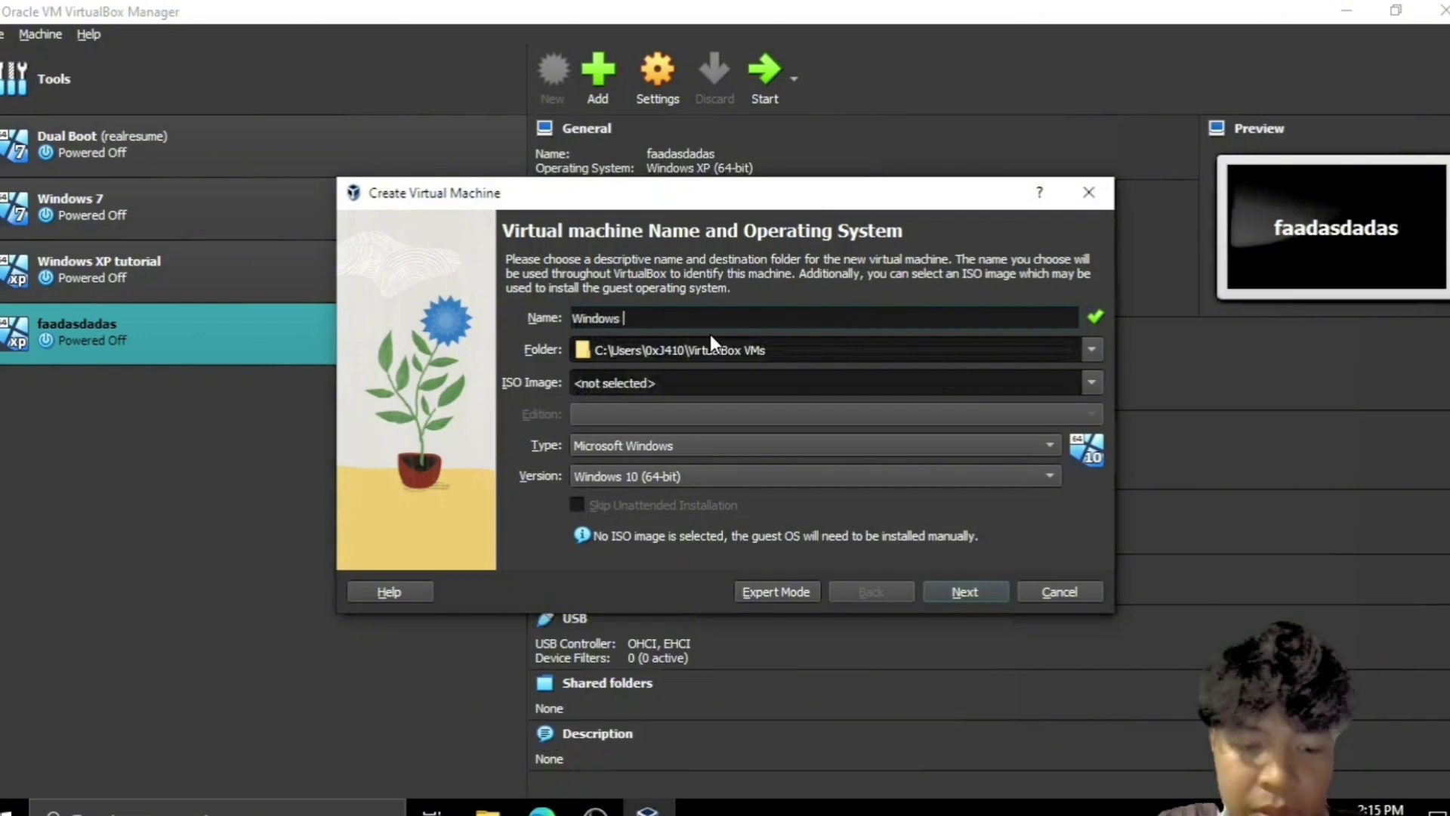
type("XP")
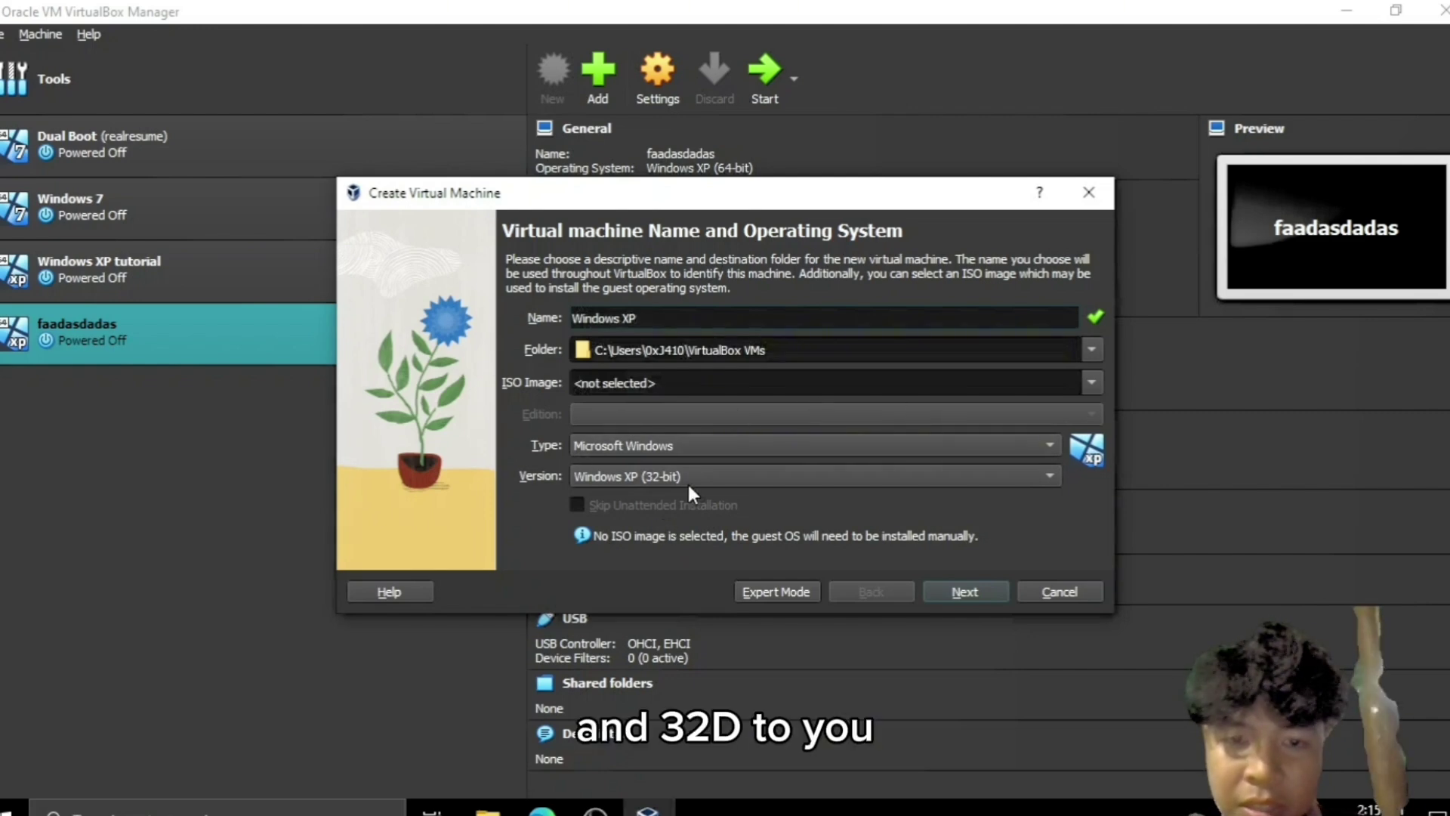
left_click(1009, 475)
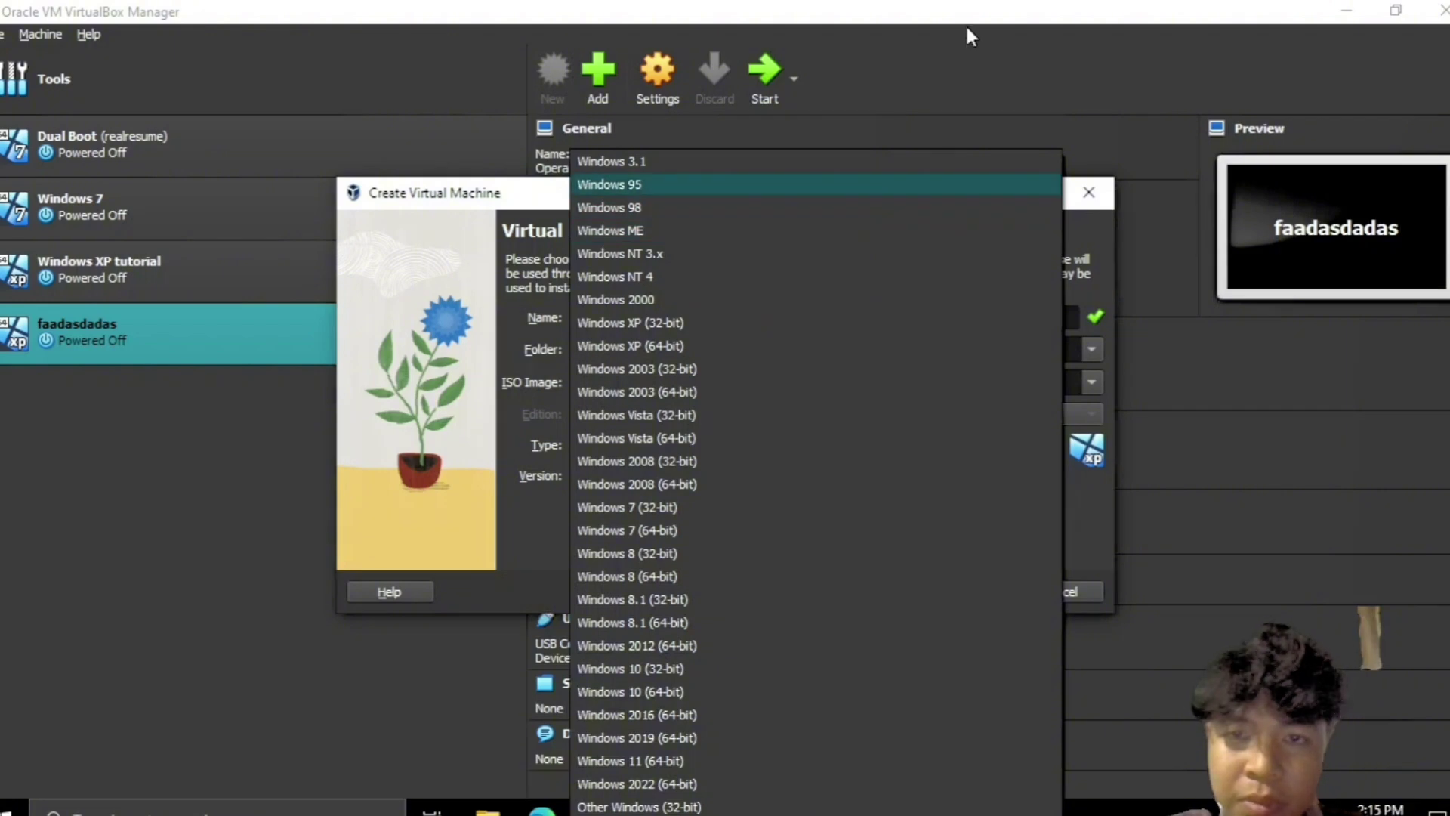
left_click(971, 59)
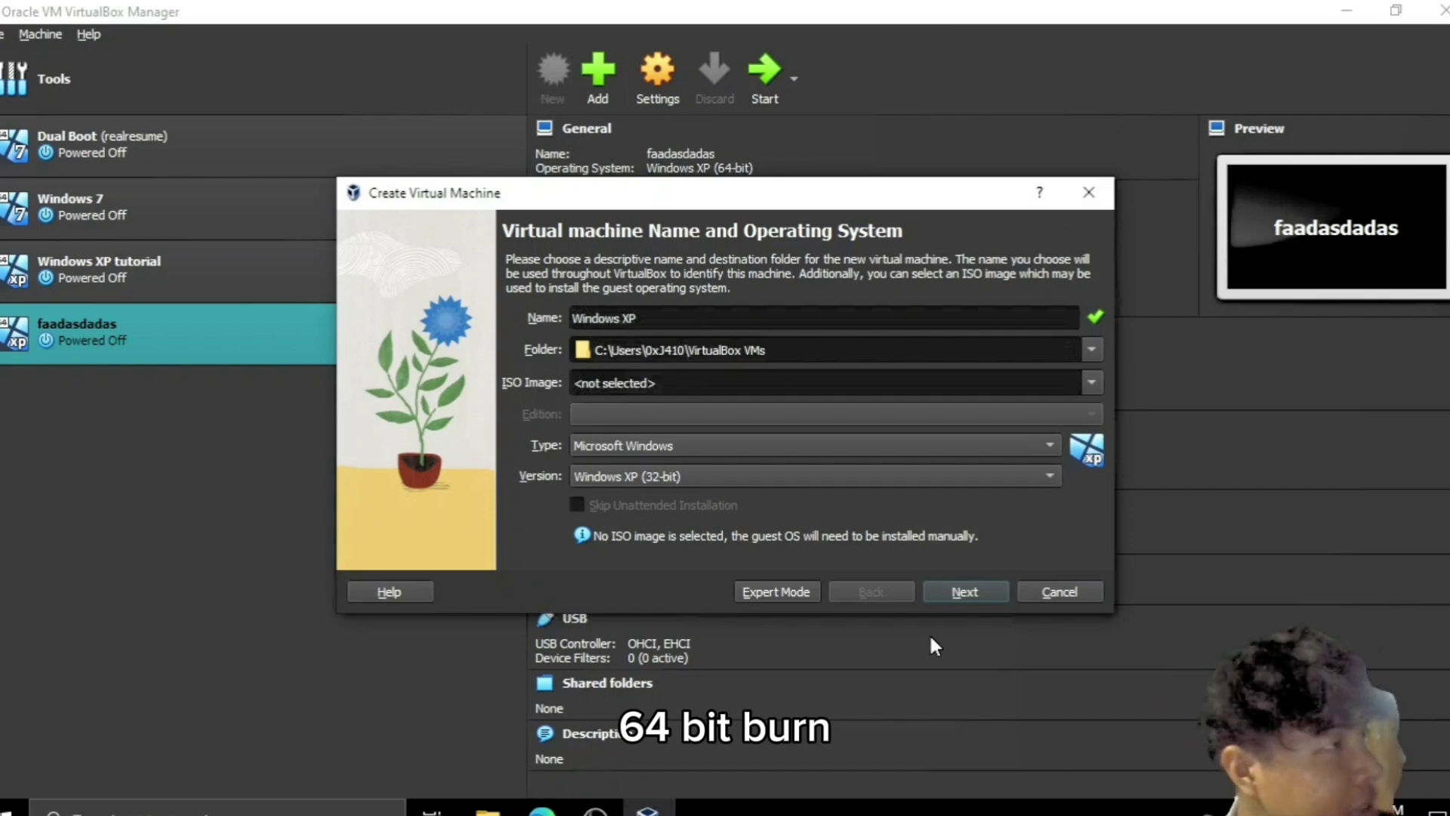
left_click(1014, 471)
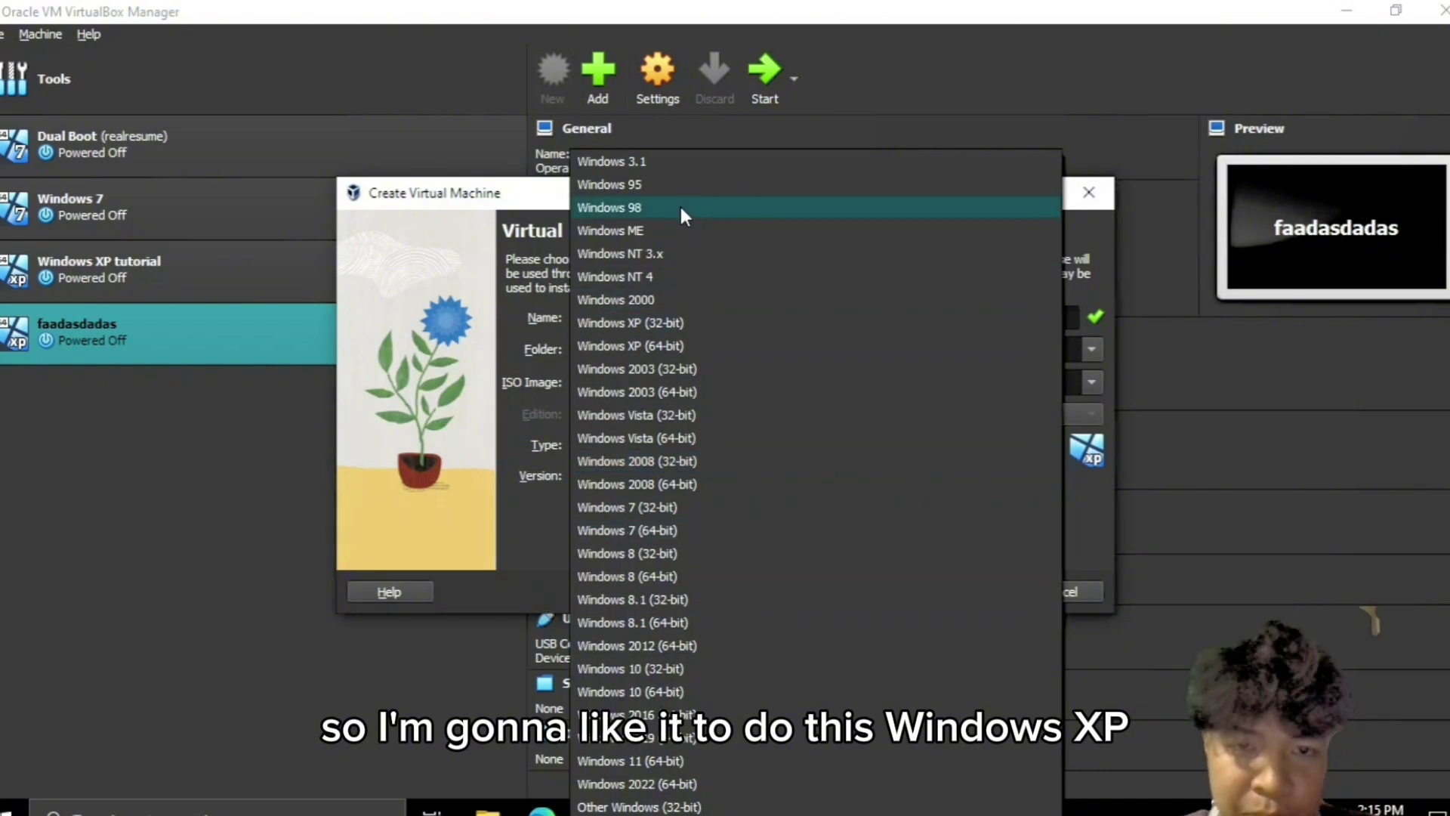
left_click(650, 352)
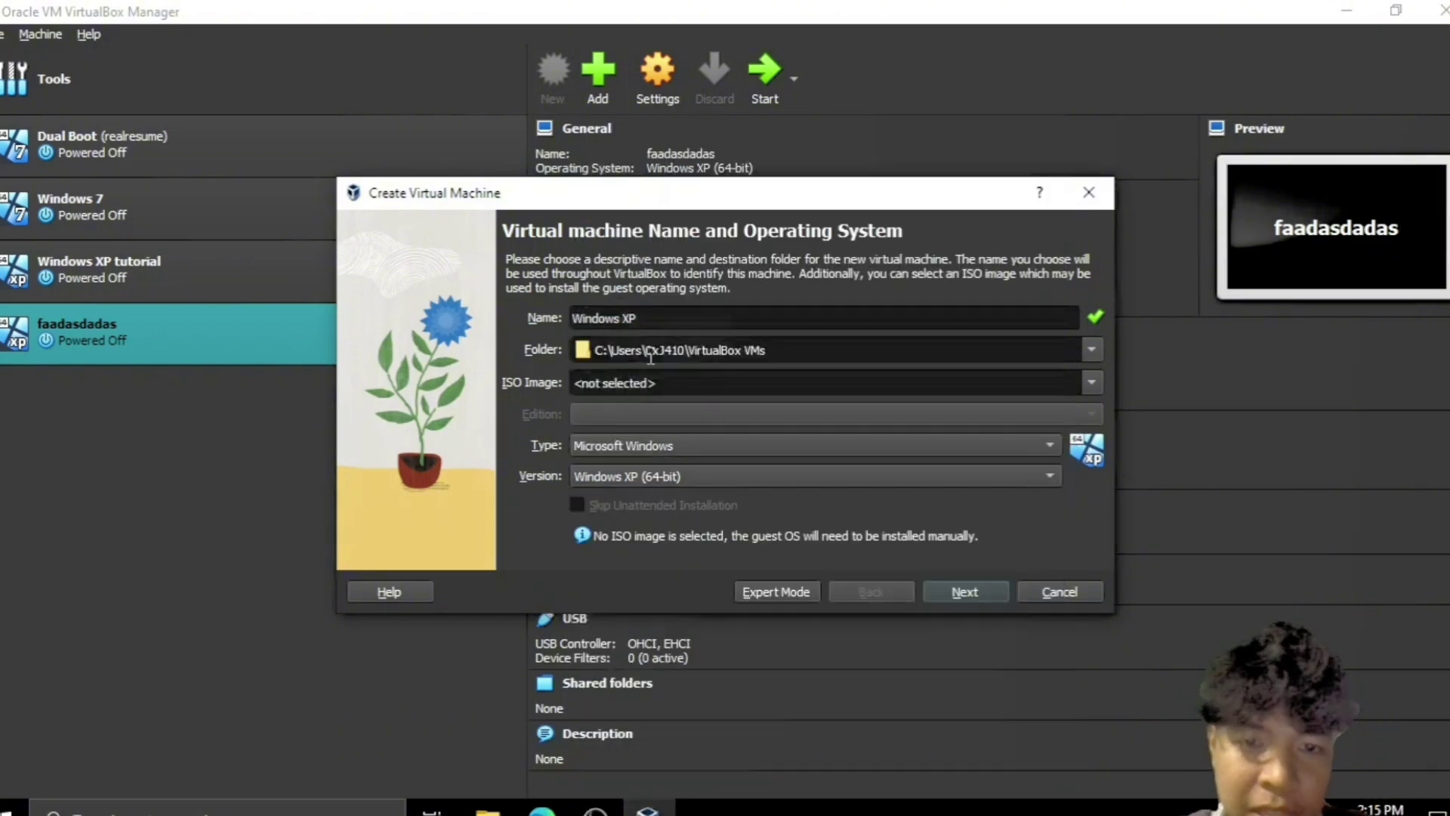
left_click(1043, 472)
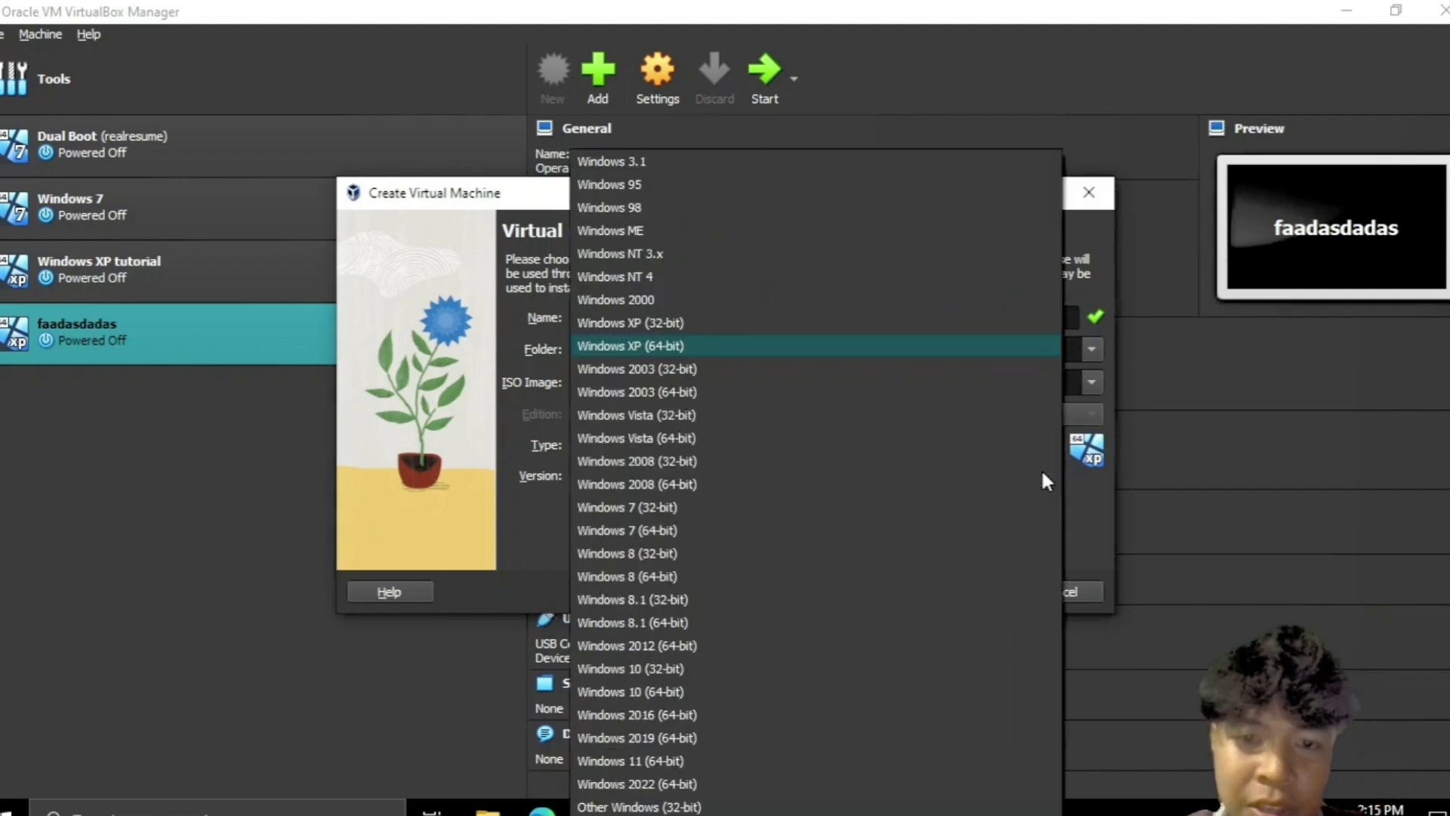
left_click(667, 346)
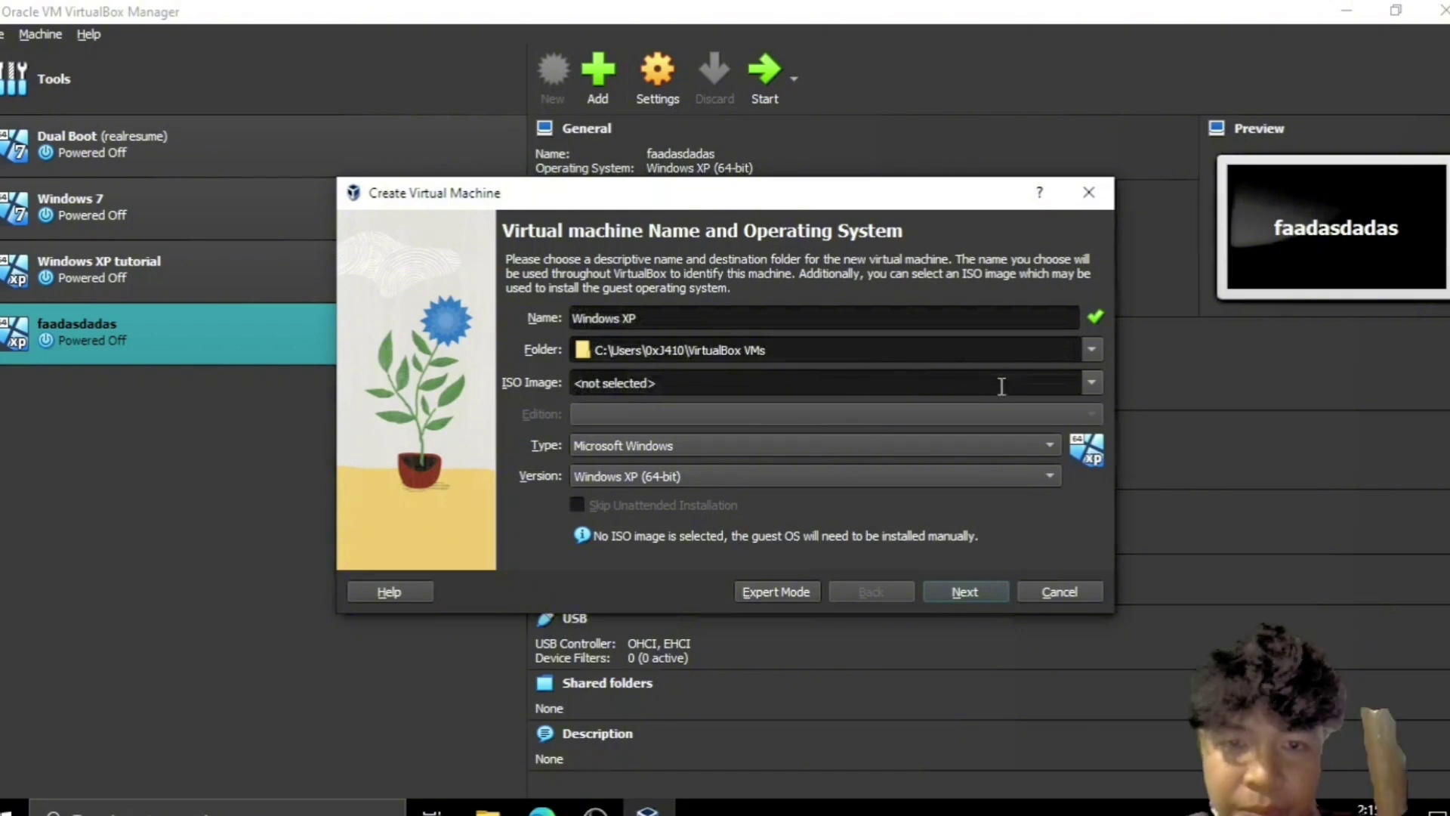
left_click(965, 591)
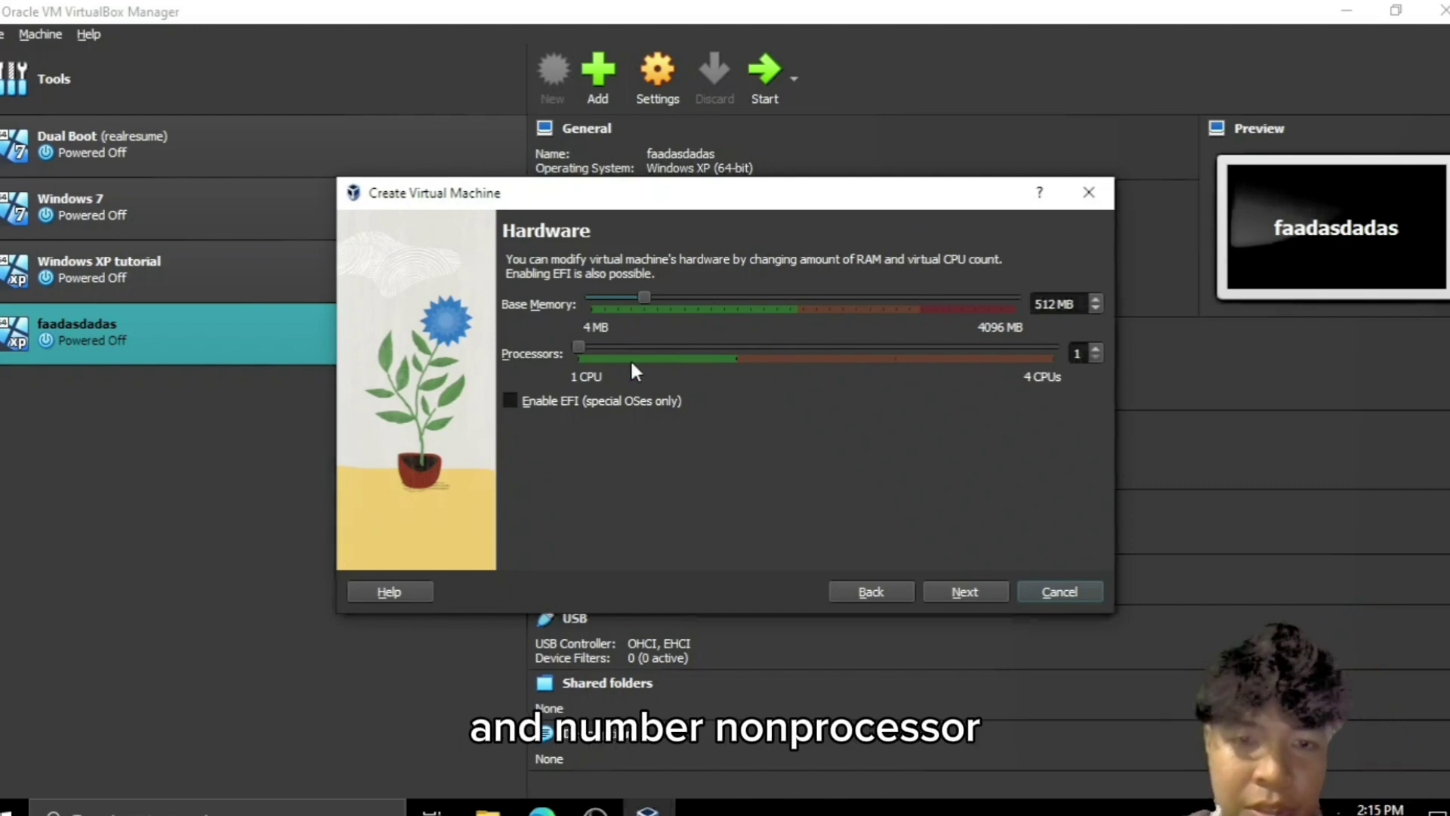
Set the Windows XP machine to 2 processors and exactly 2000 MB base memory.
left_click(1097, 354)
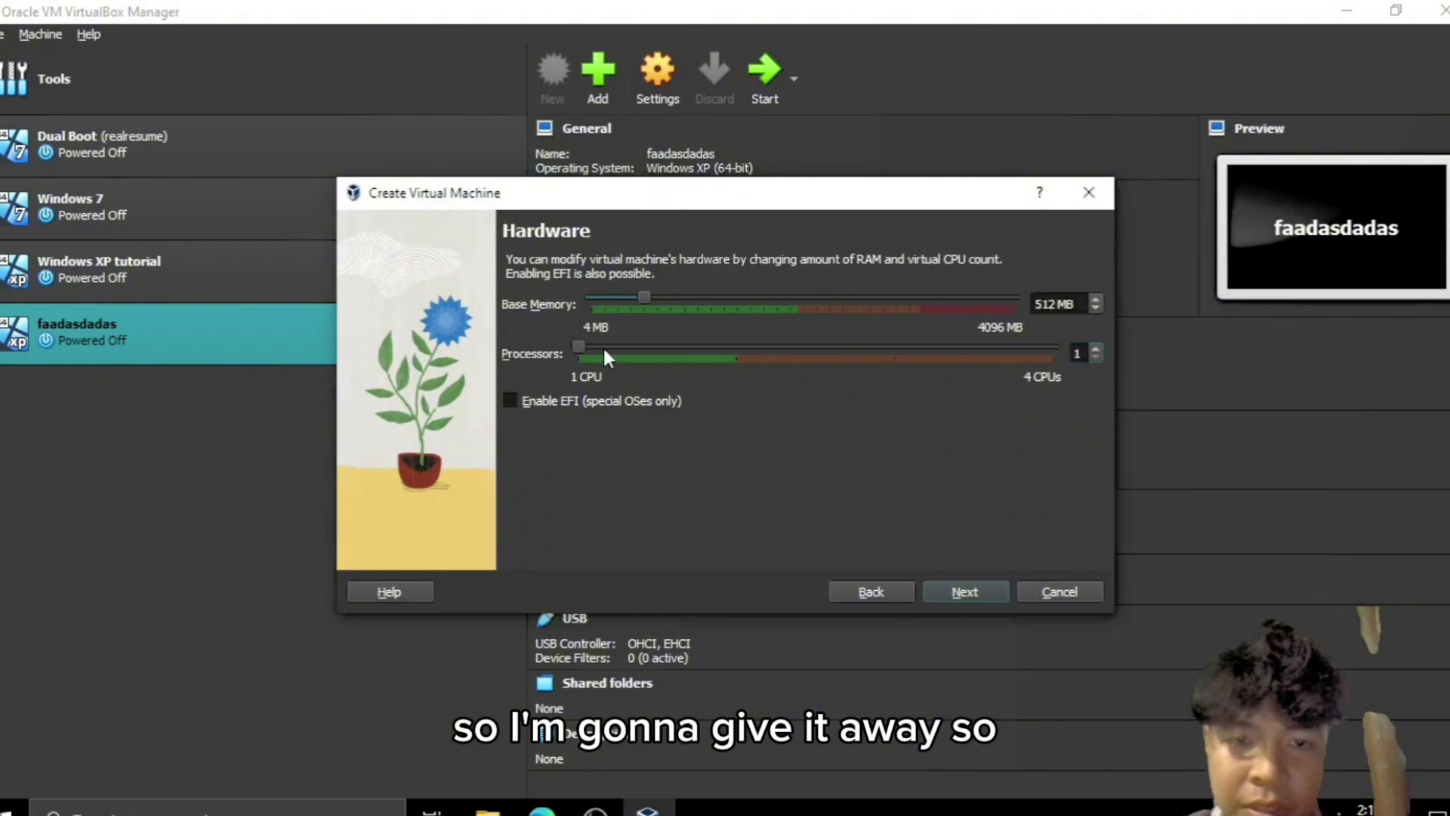
left_click_drag(582, 346, 760, 378)
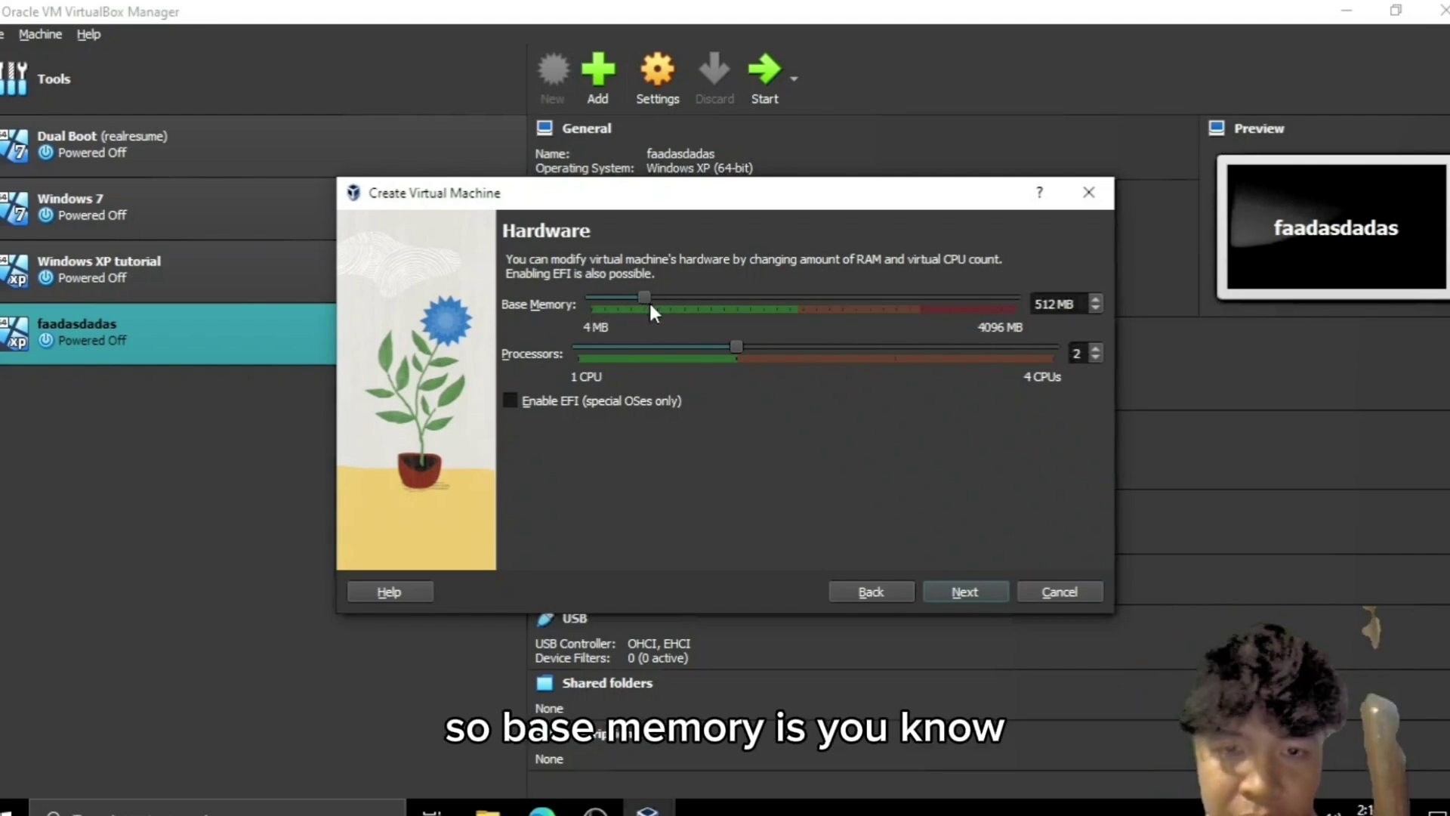
left_click_drag(647, 301, 766, 313)
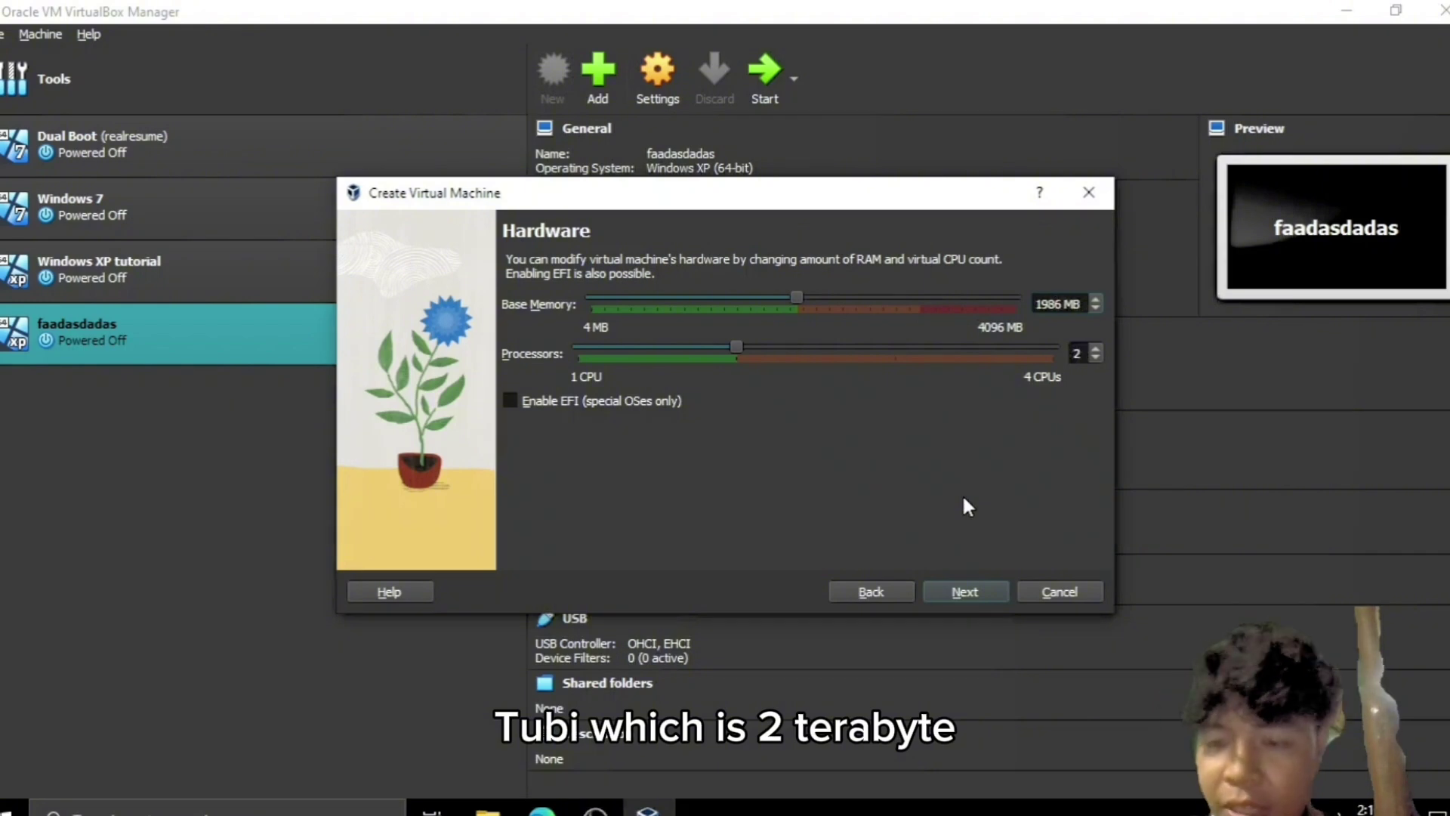
key("BackSpace")
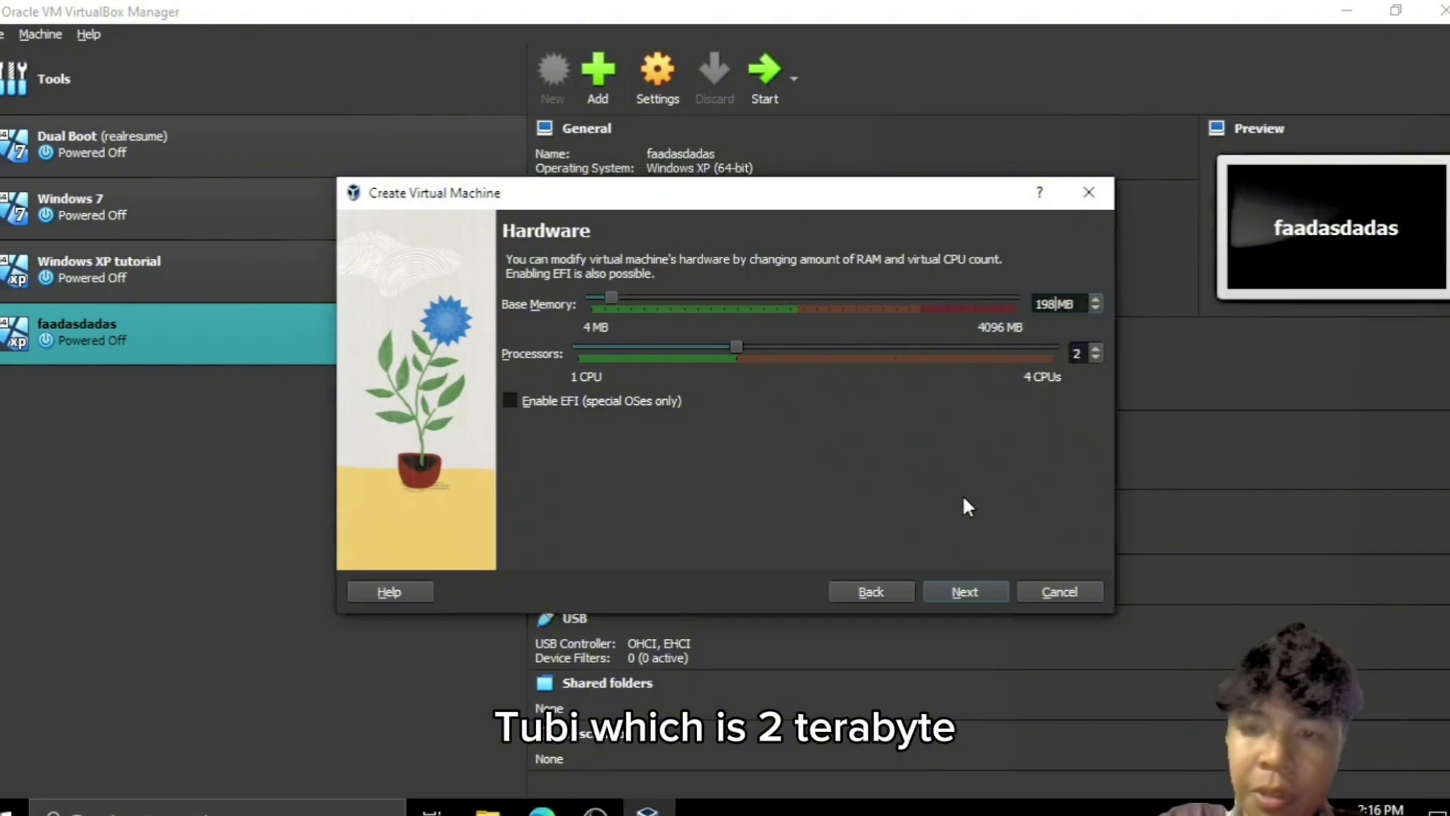
key("BackSpace")
key("BackSpace")
key("BackSpace")
type("2000")
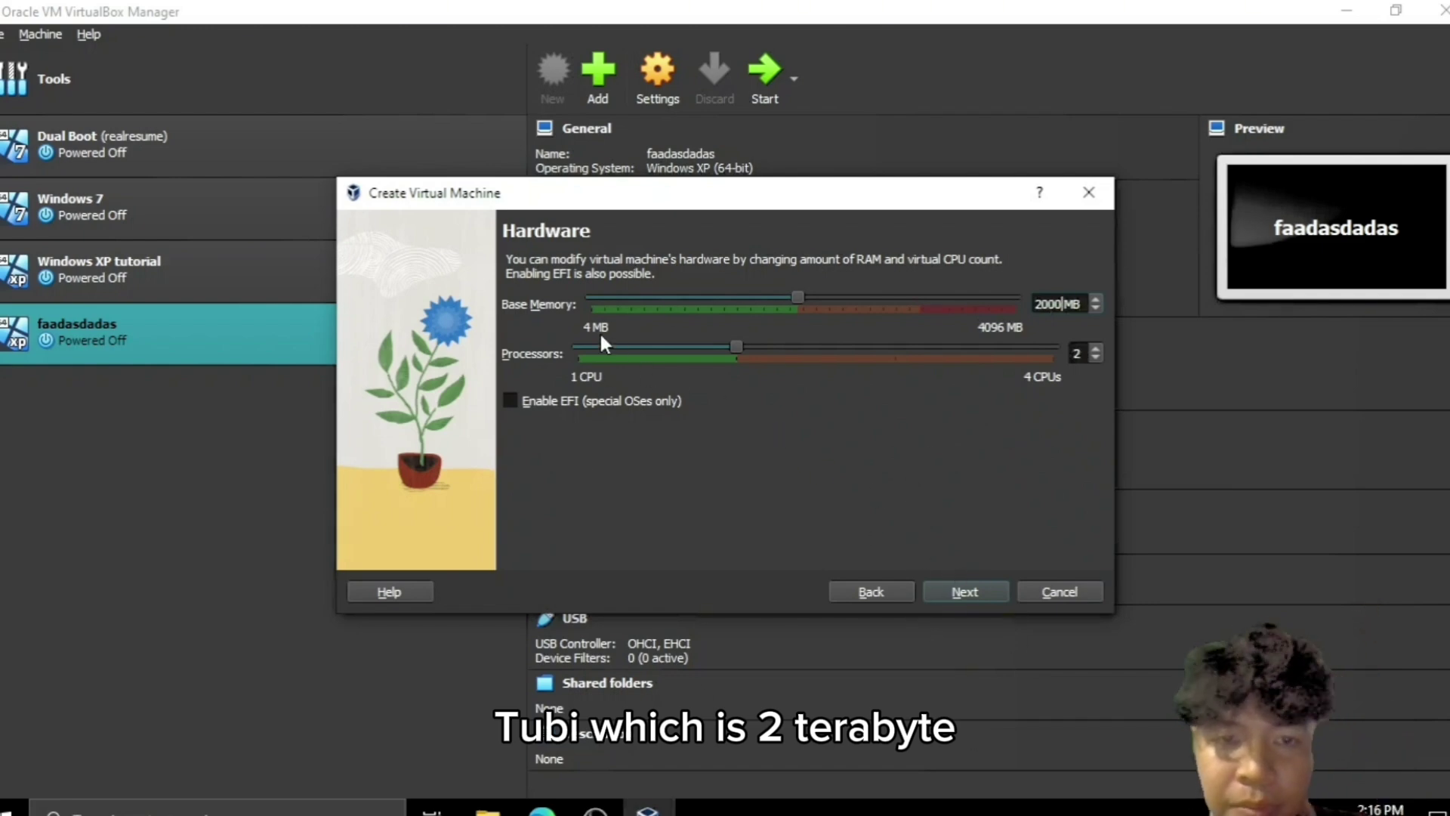
Set the virtual hard disk size to 128 GB and reach the Summary page.
left_click(966, 589)
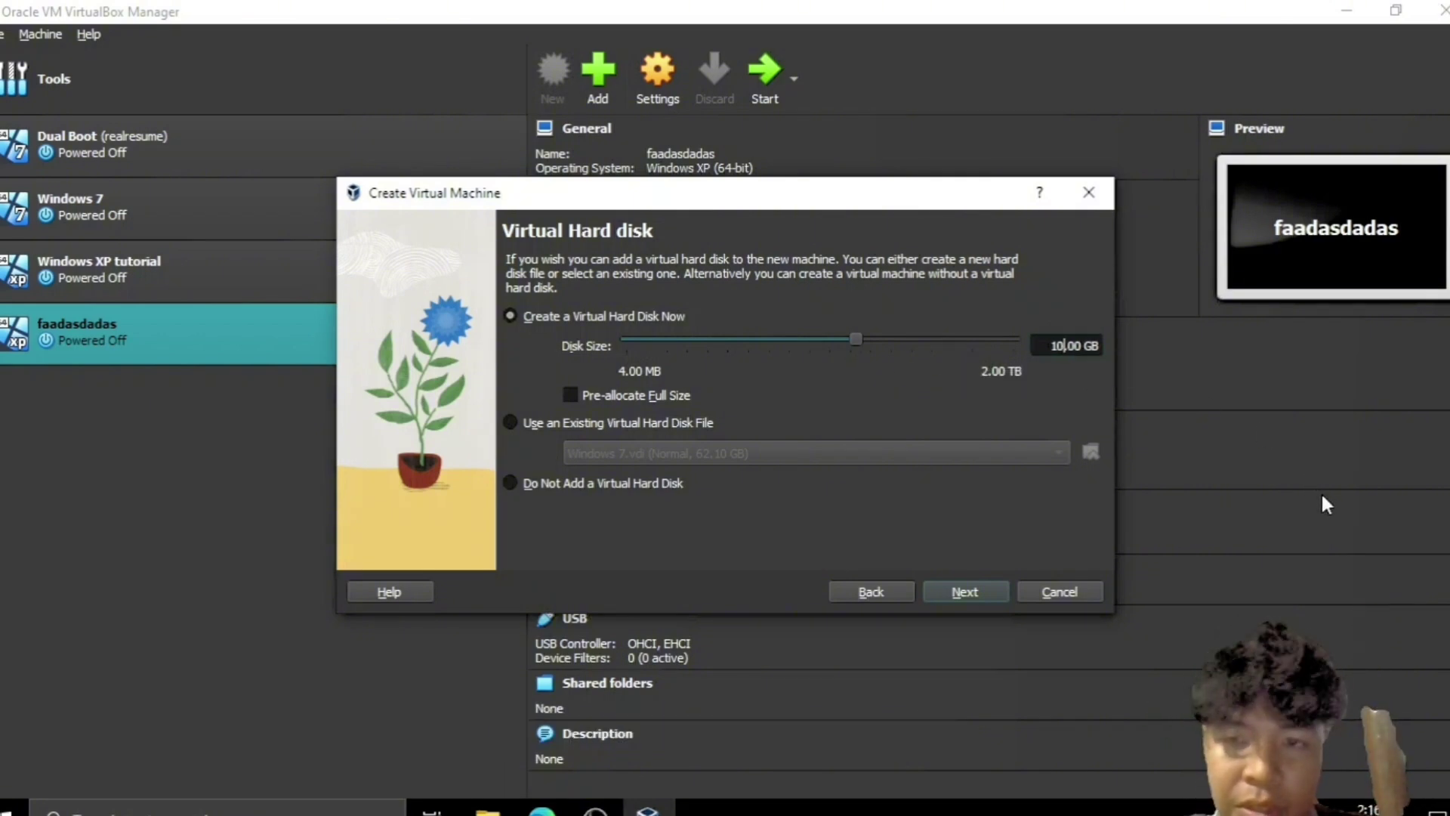
type("1")
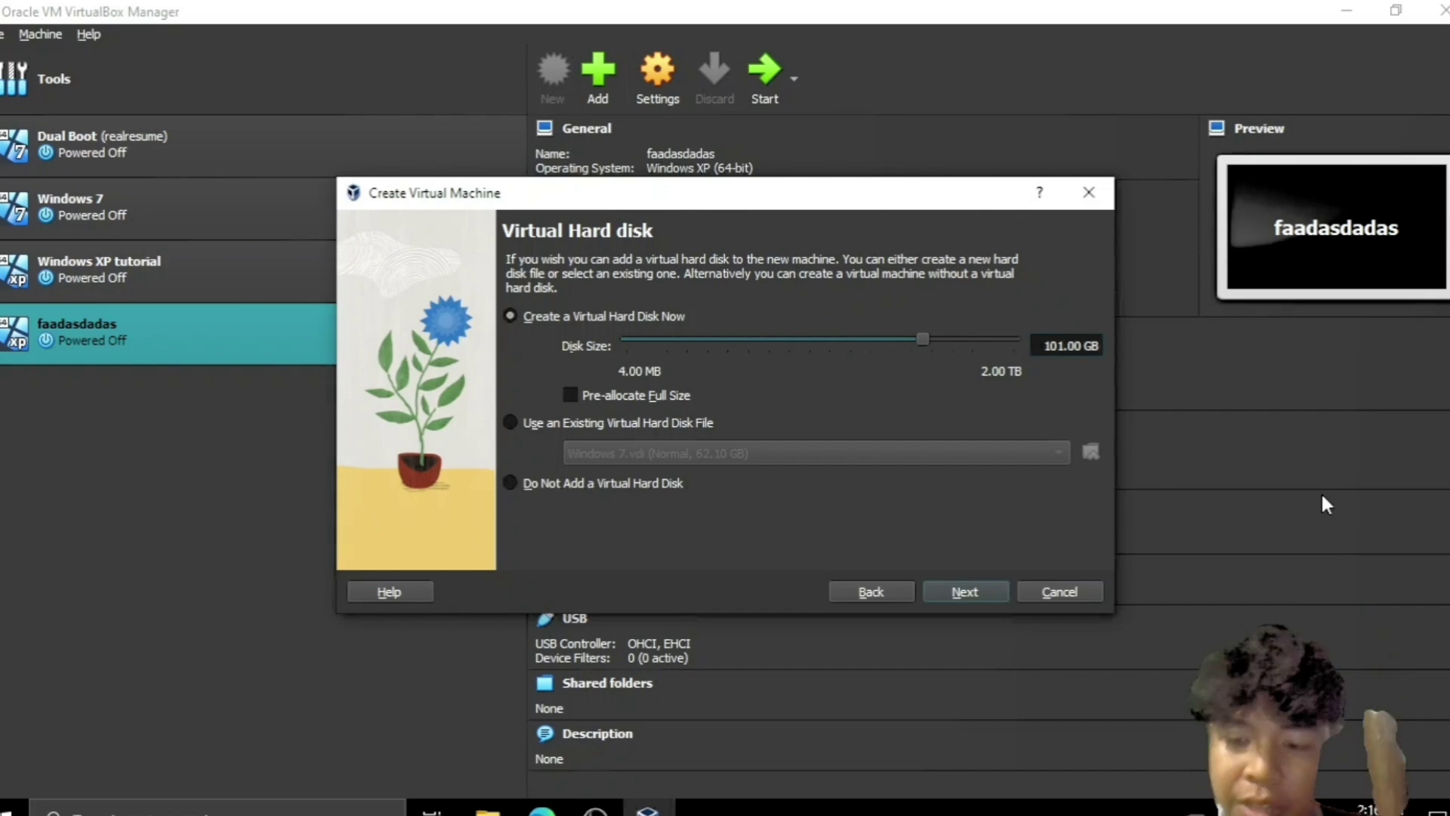
key("BackSpace")
key("BackSpace")
key("BackSpace")
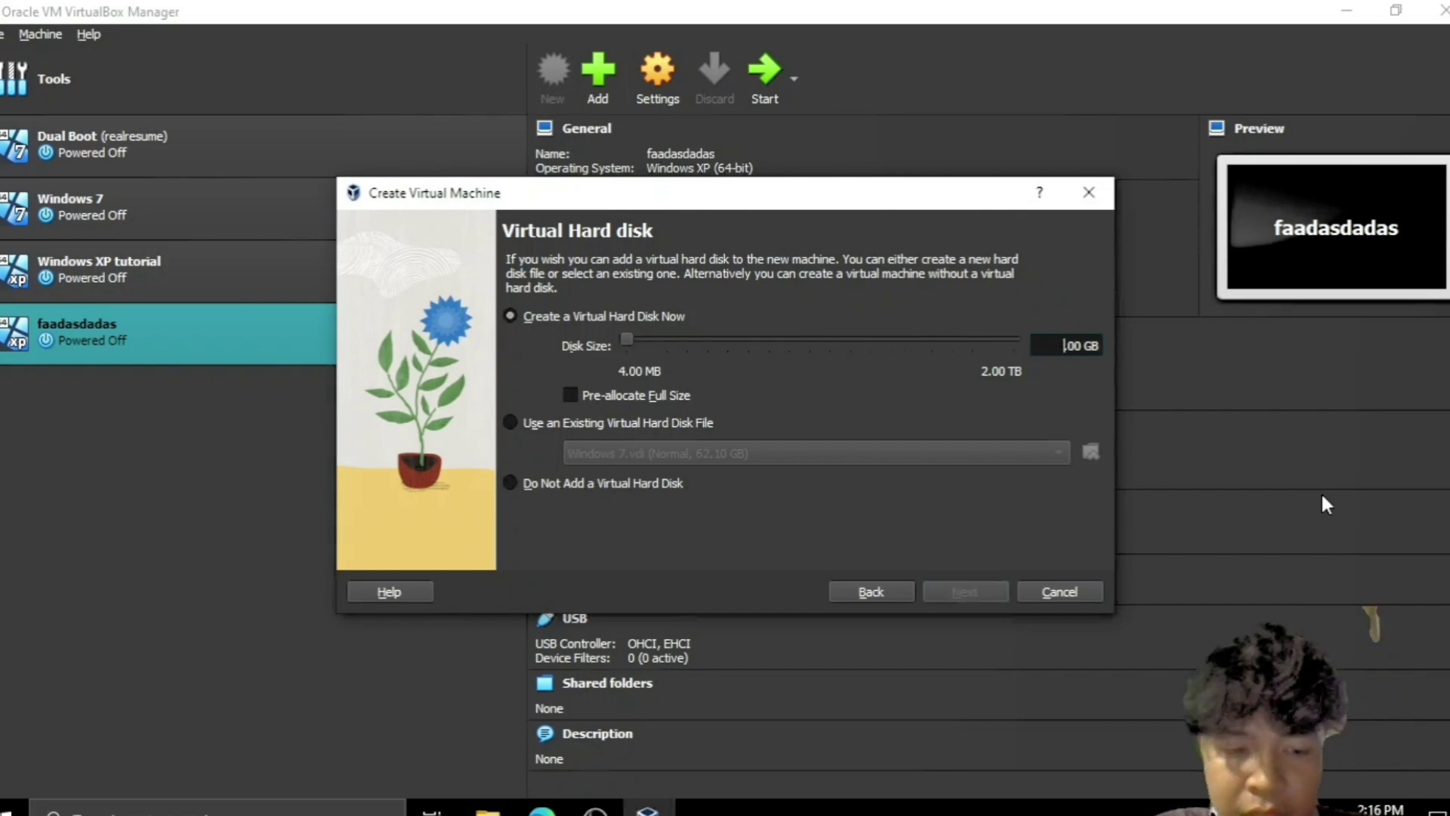
type("28")
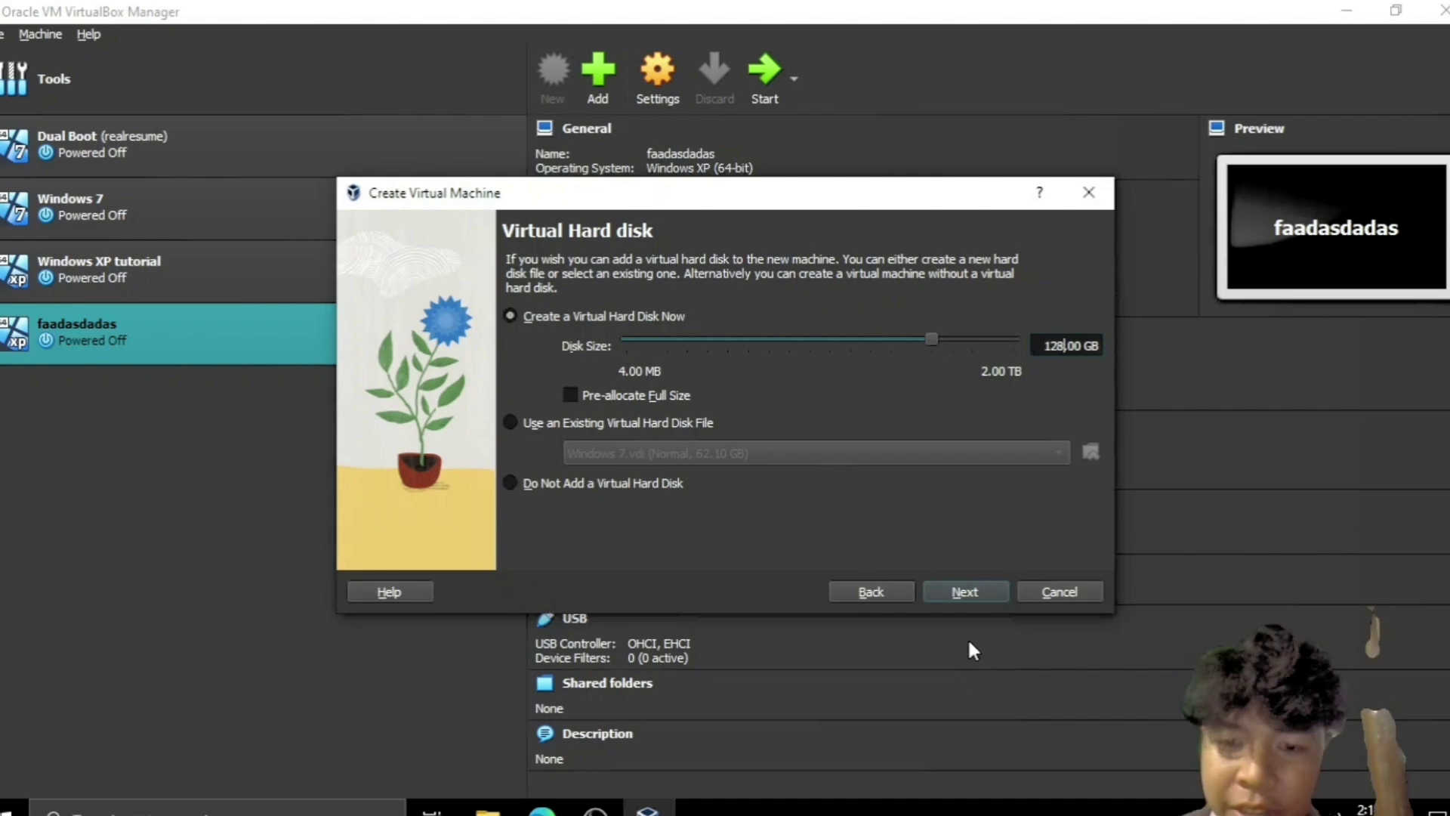
left_click(946, 593)
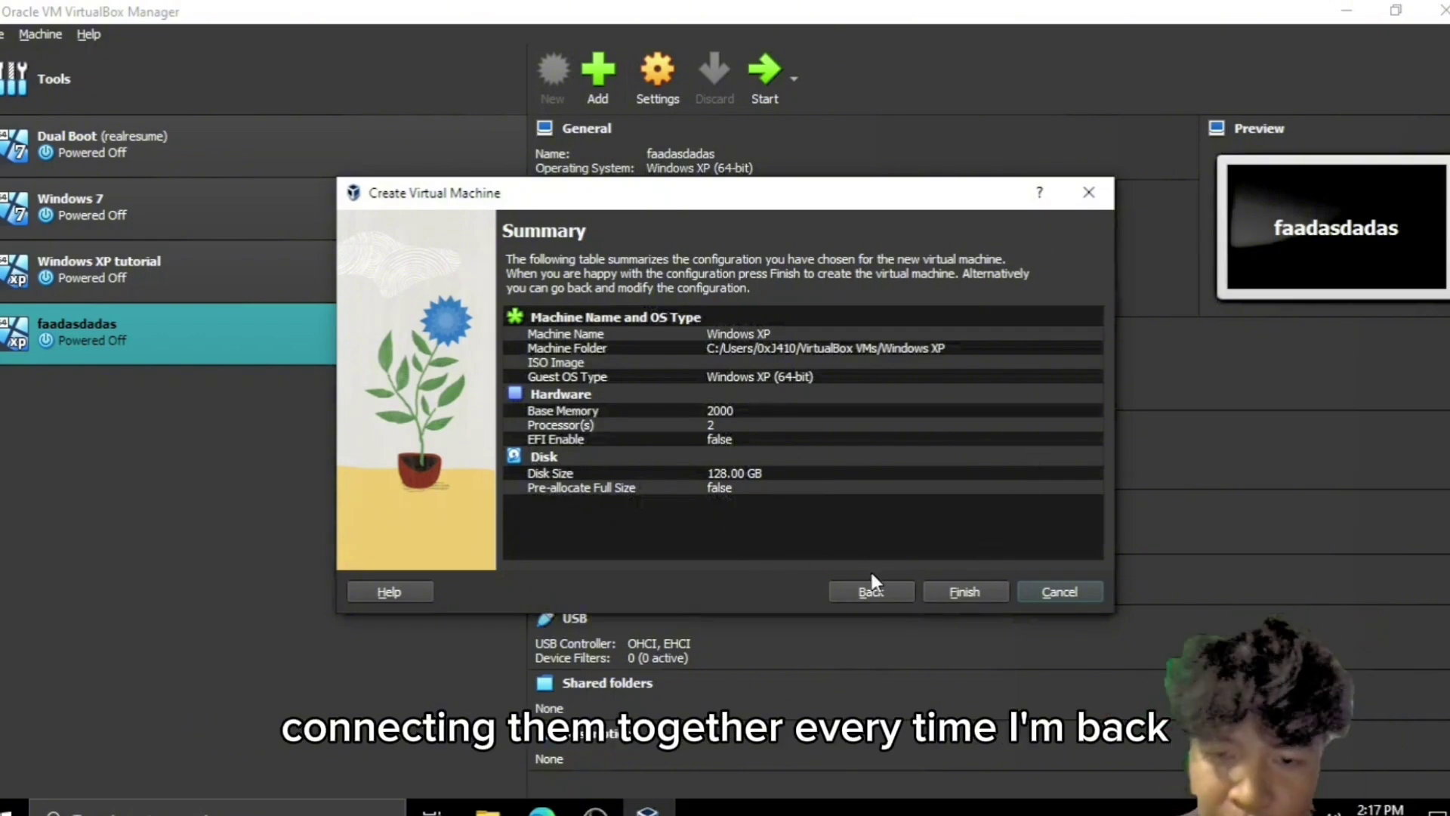
Finish creating the Windows XP machine and load the Win XP SP2 ISO into its optical drive.
left_click(969, 595)
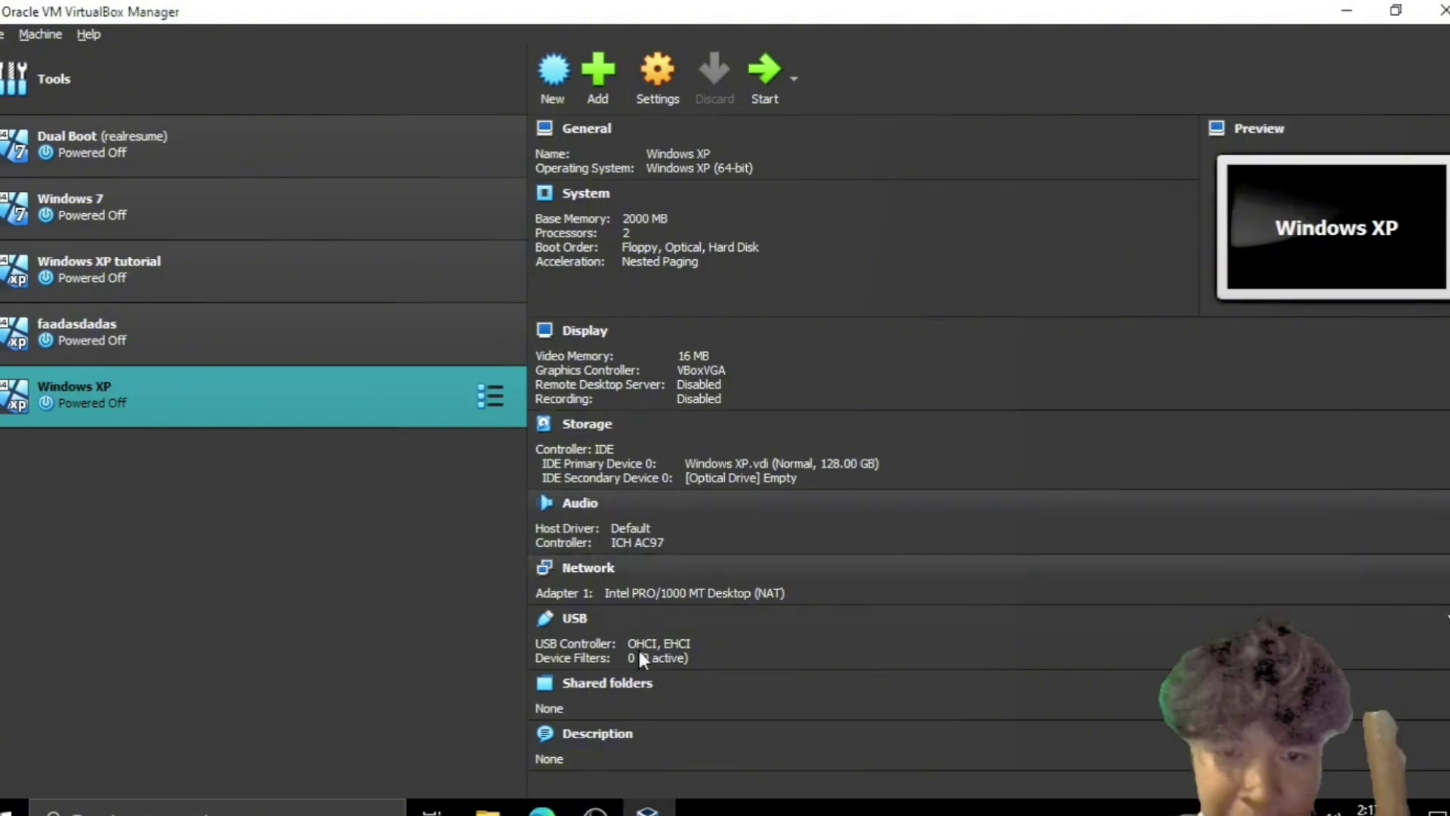
left_click(767, 483)
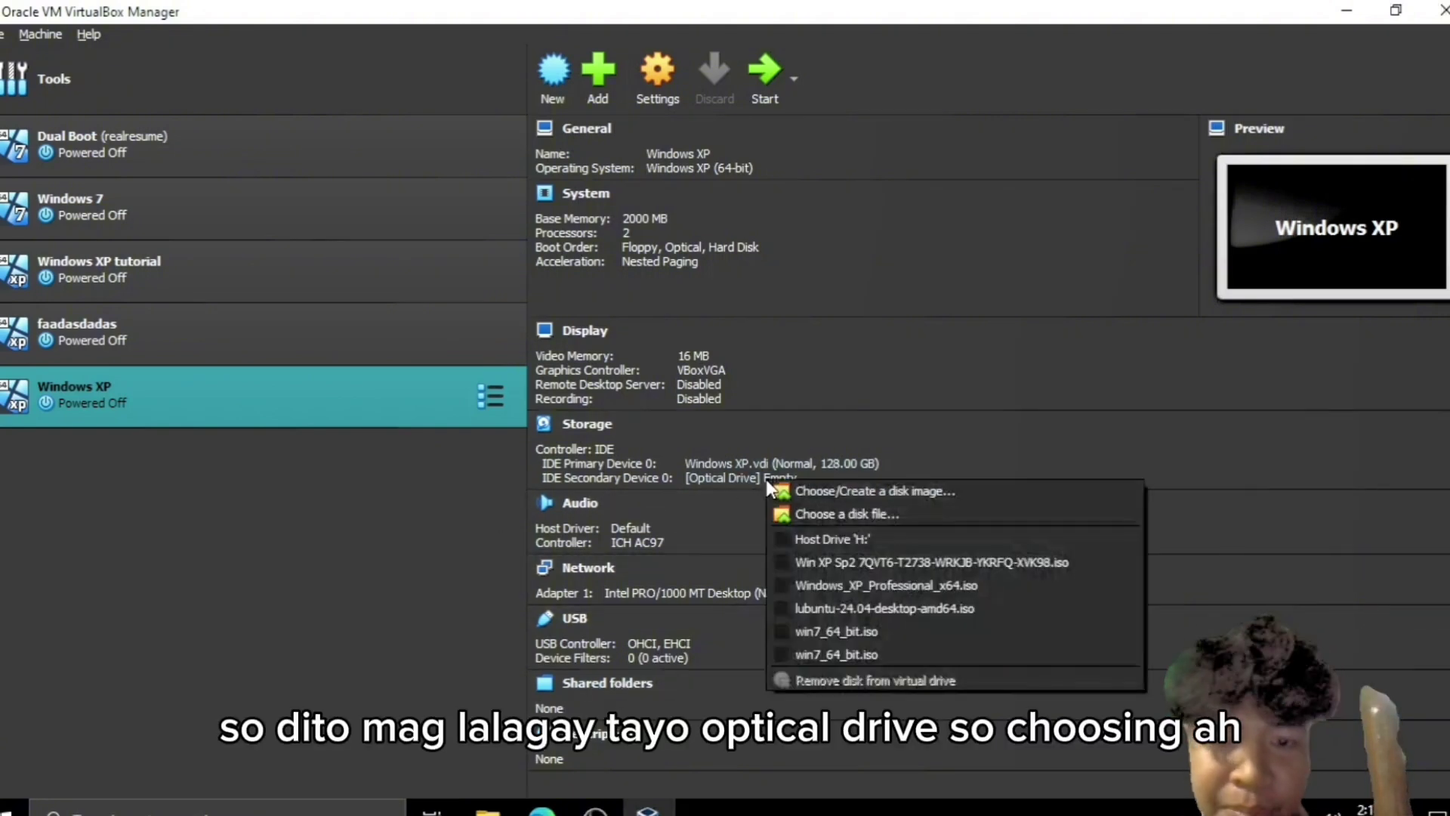
left_click(859, 497)
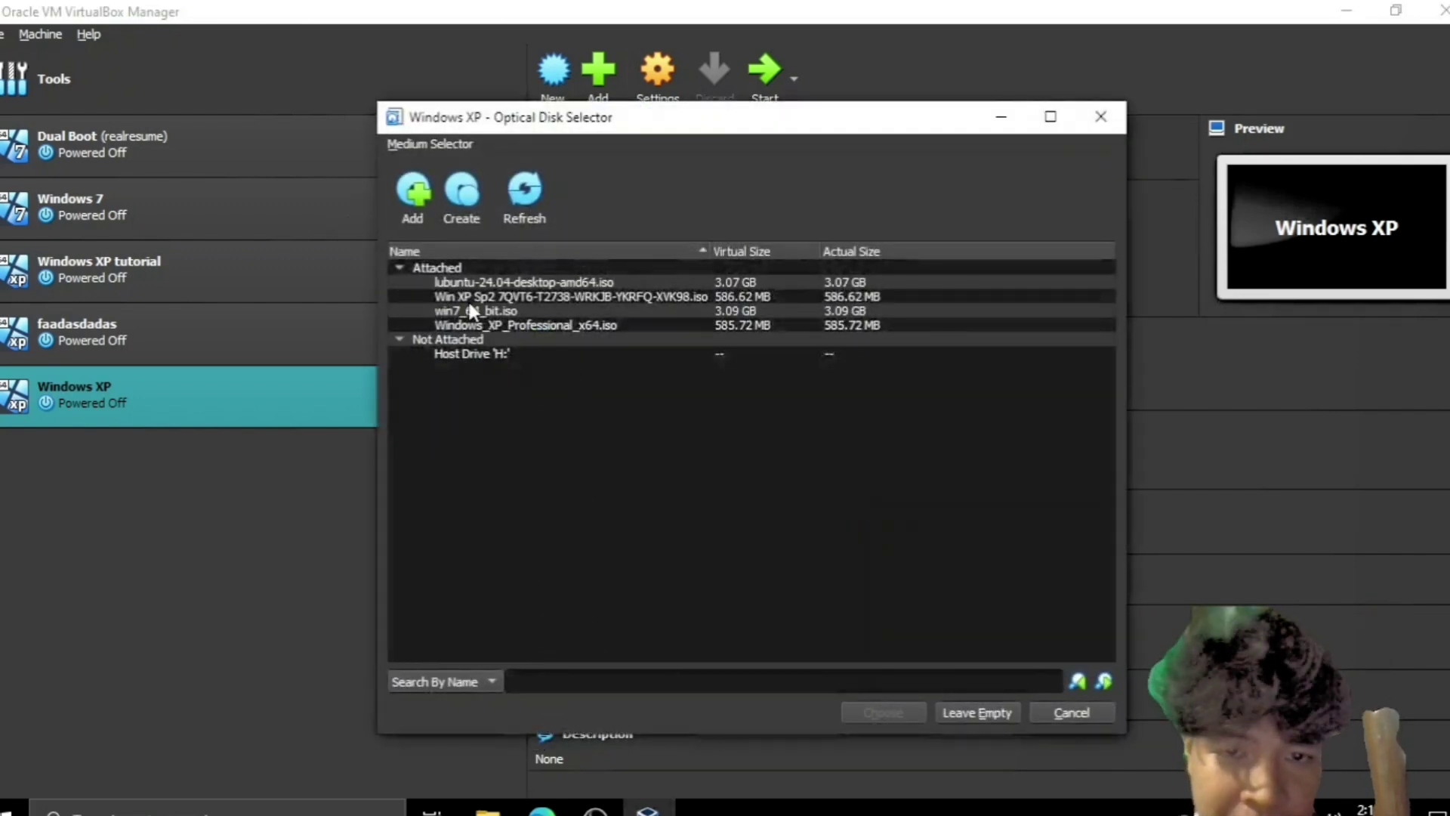
left_click(550, 323)
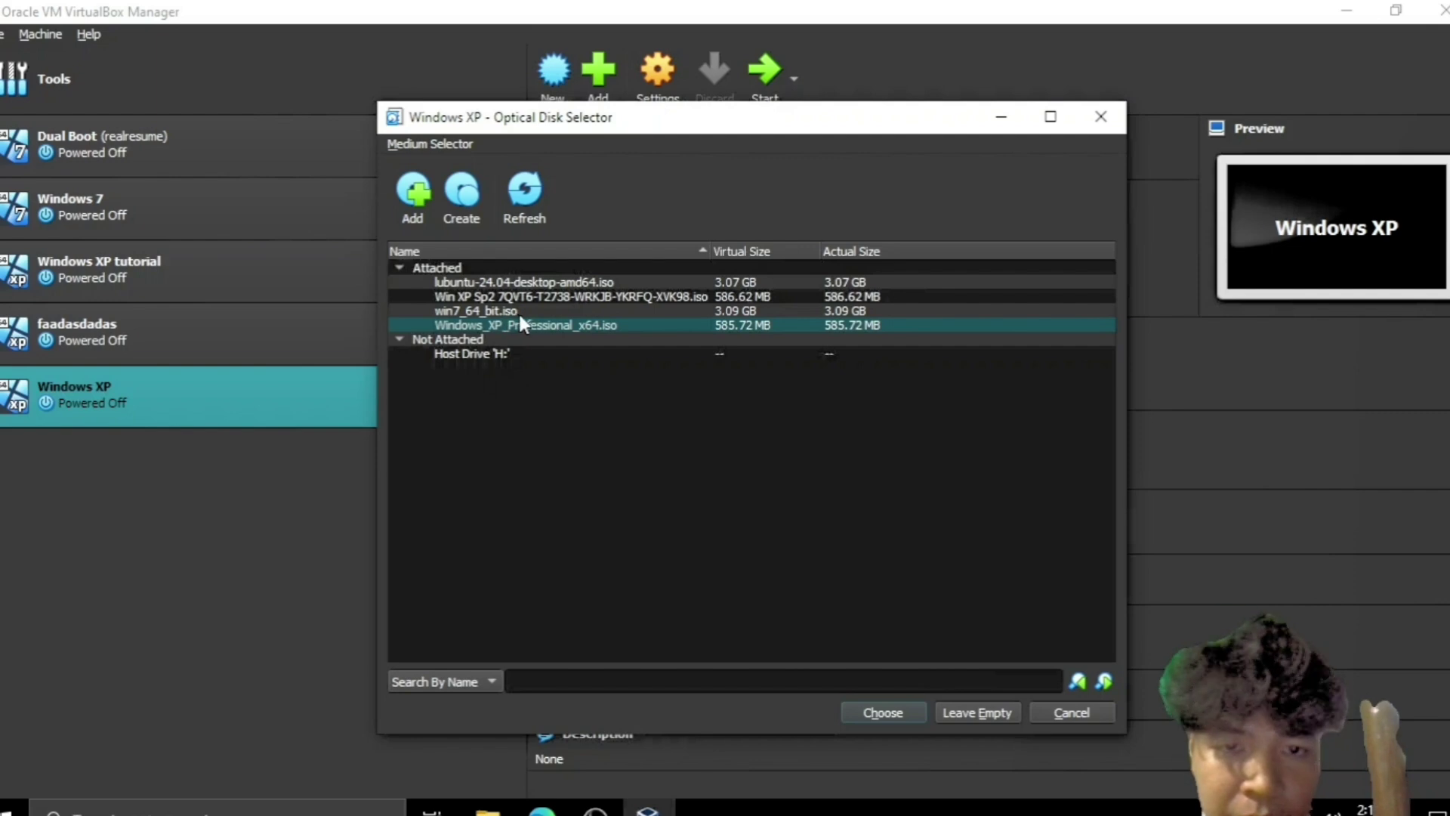
left_click(554, 295)
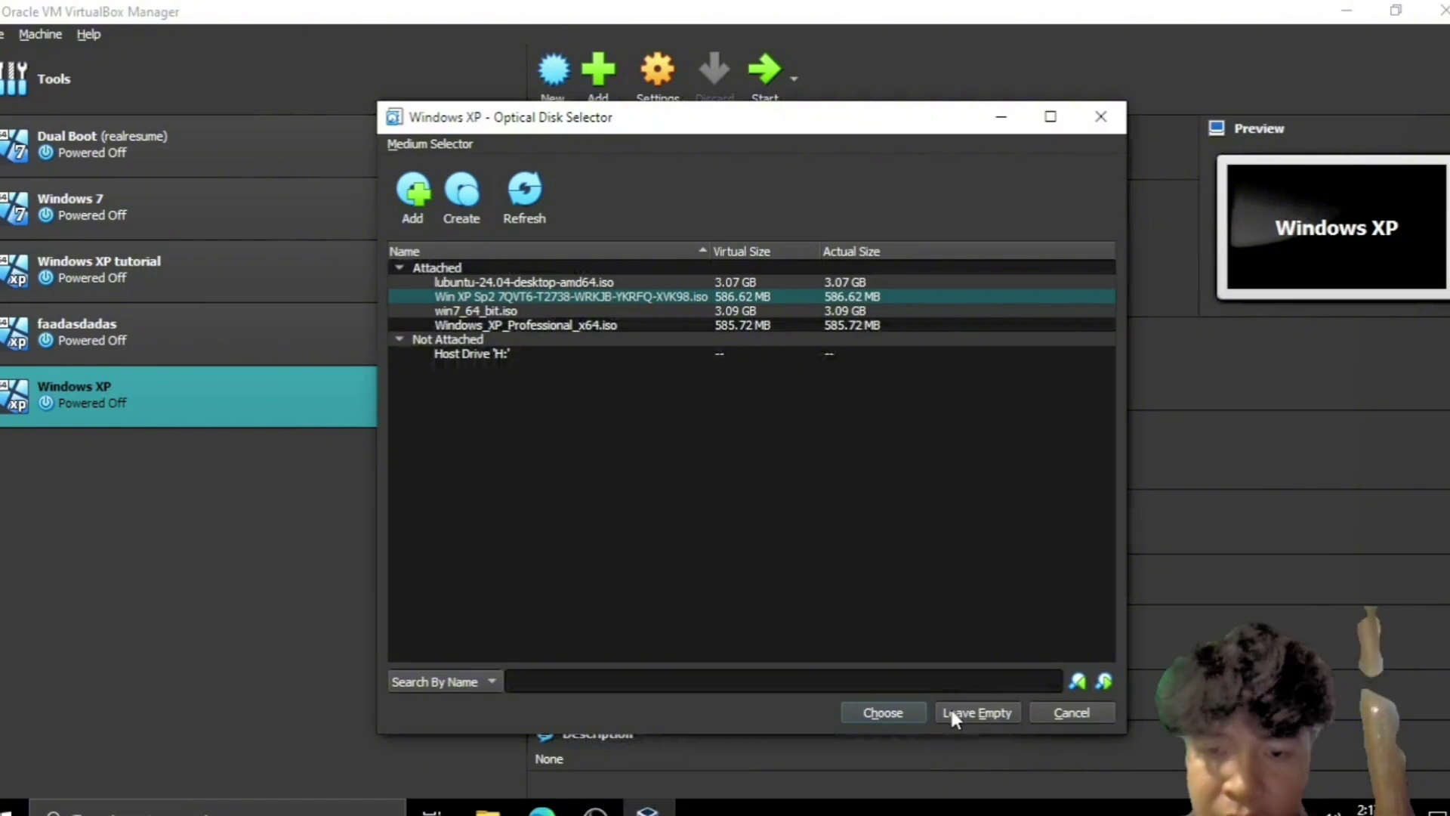
left_click(860, 713)
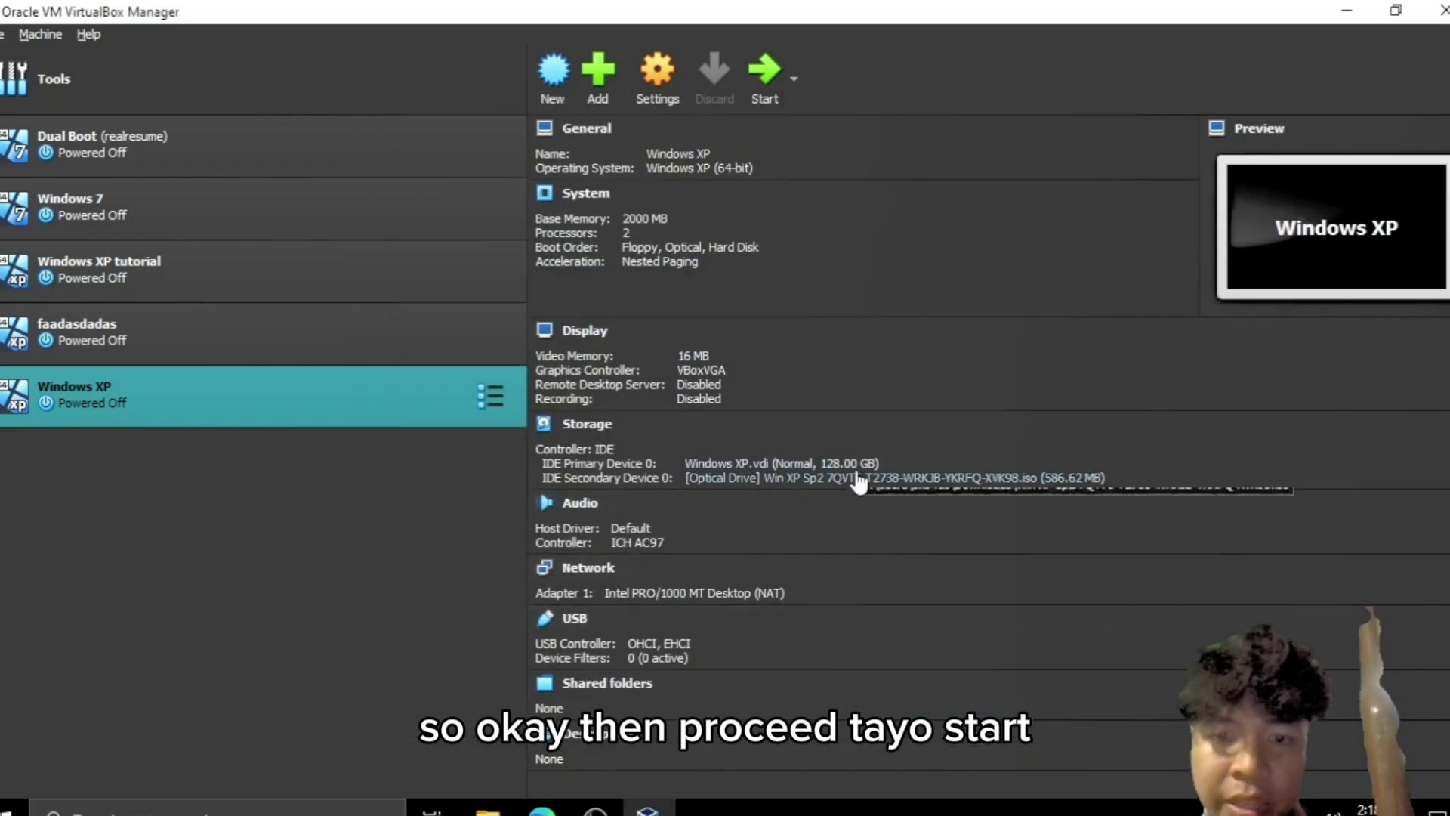
Boot the Windows XP machine in a maximized window and begin Setup from the welcome screen.
left_click(761, 65)
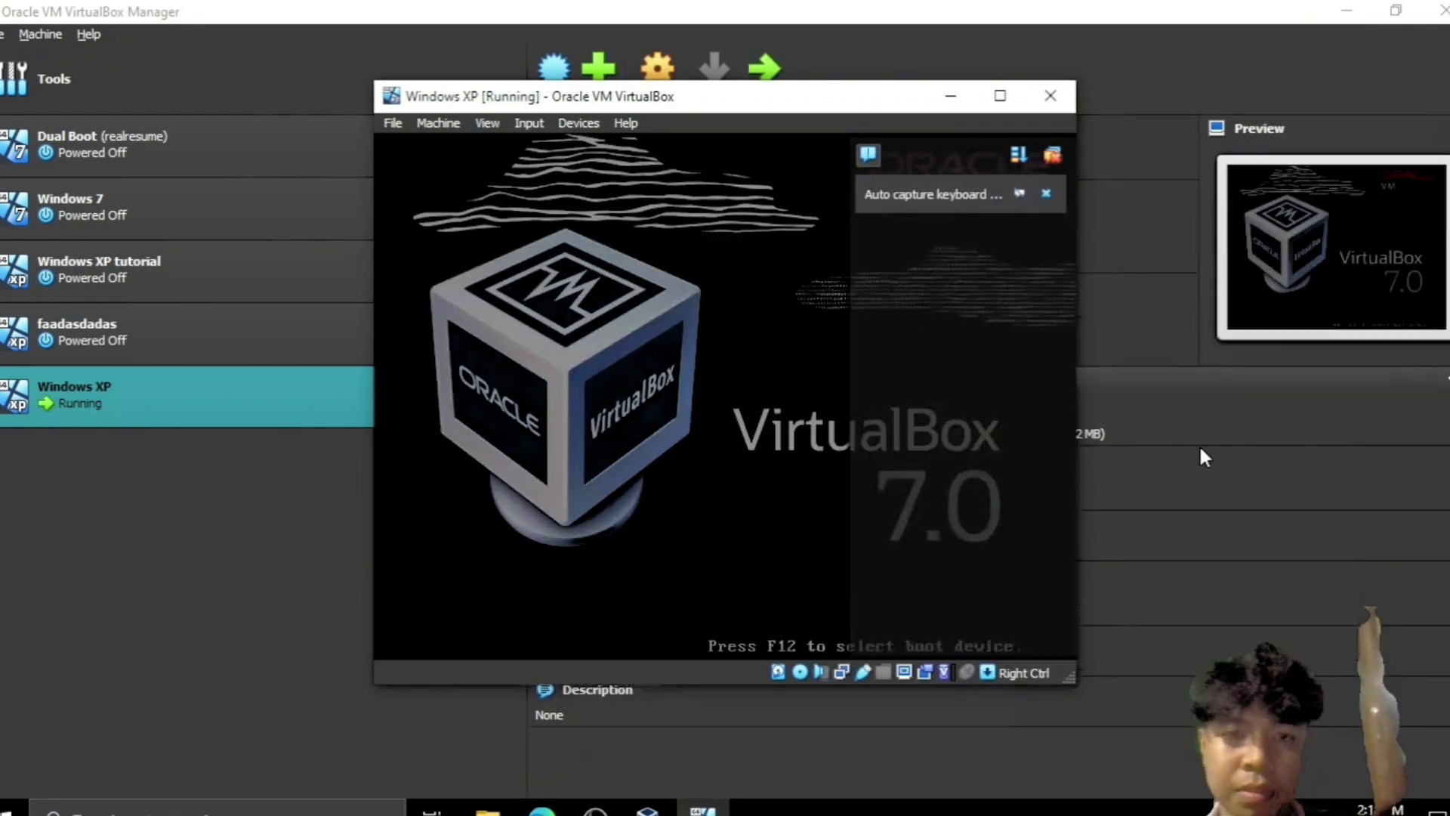
left_click(995, 96)
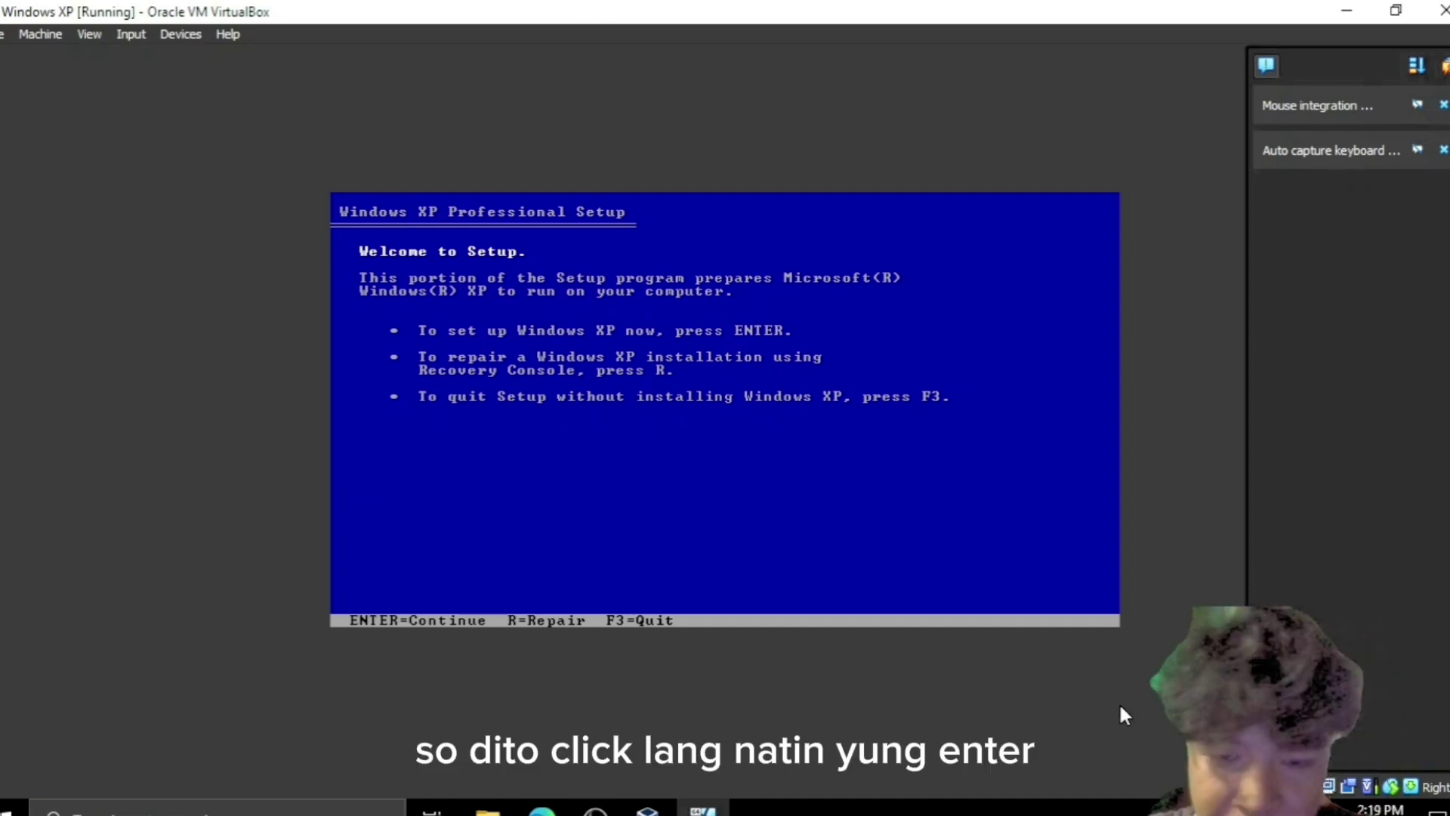
key("Return")
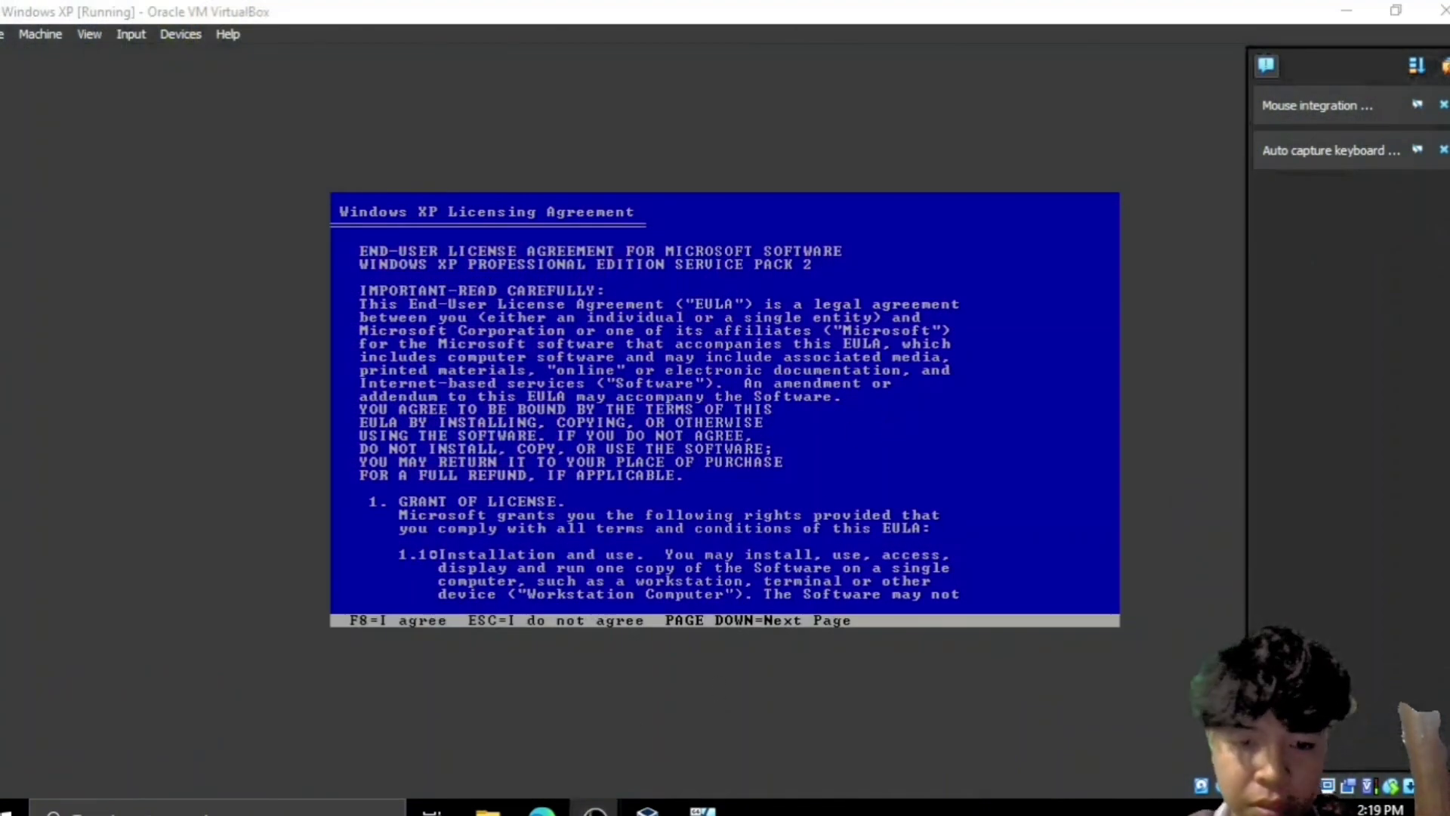
left_click(1340, 14)
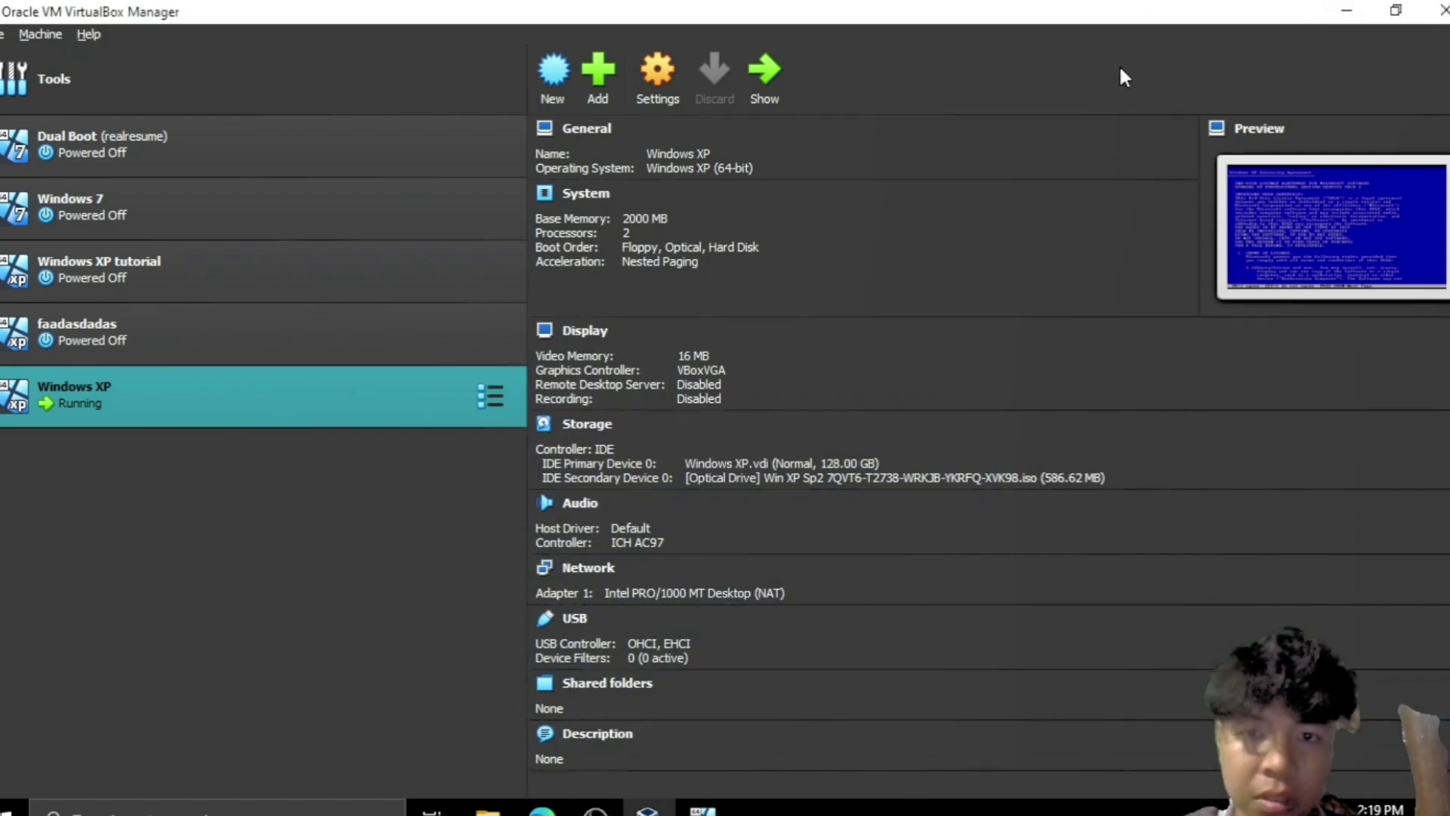
mouse_move(703, 808)
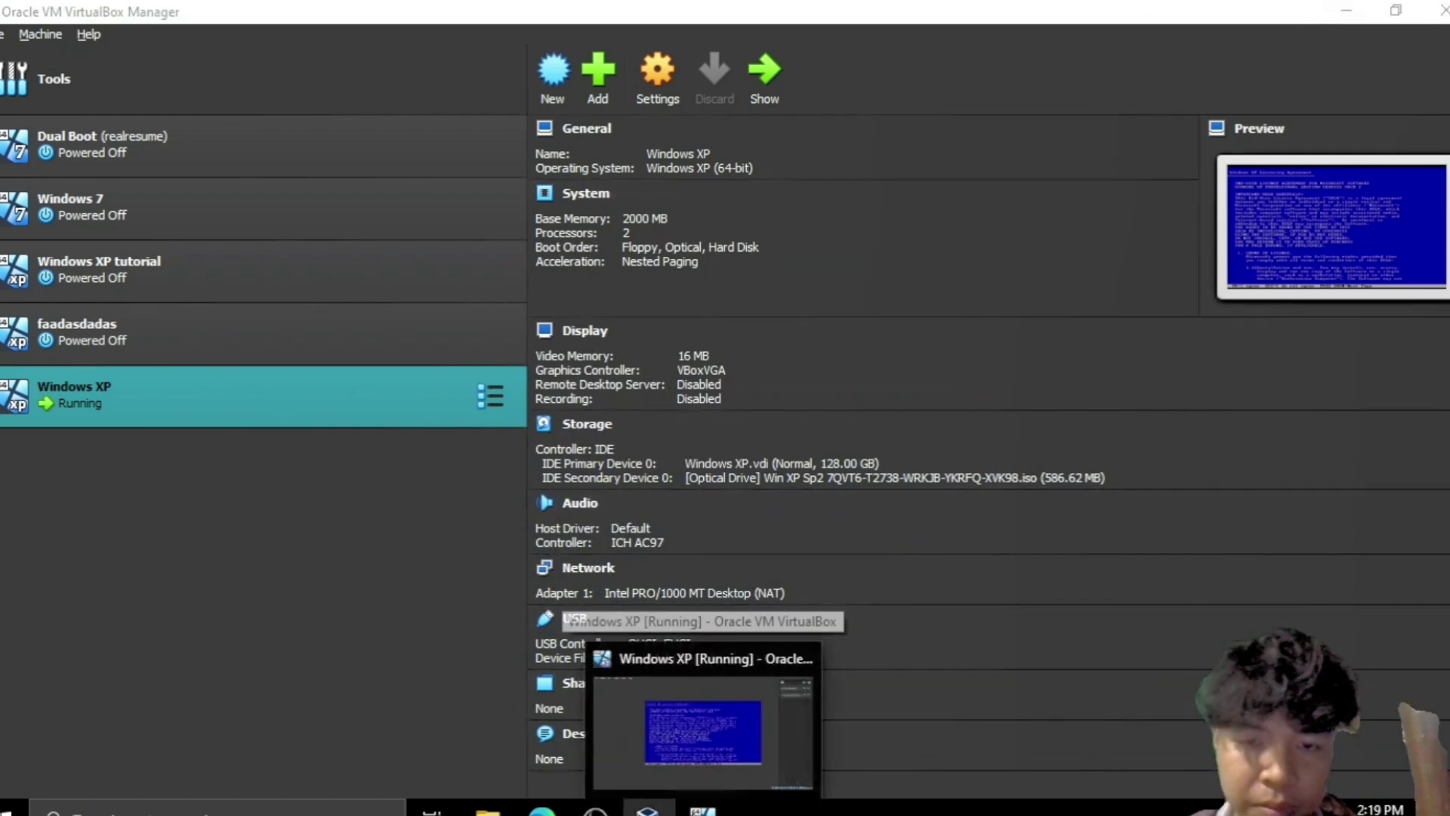
left_click(763, 725)
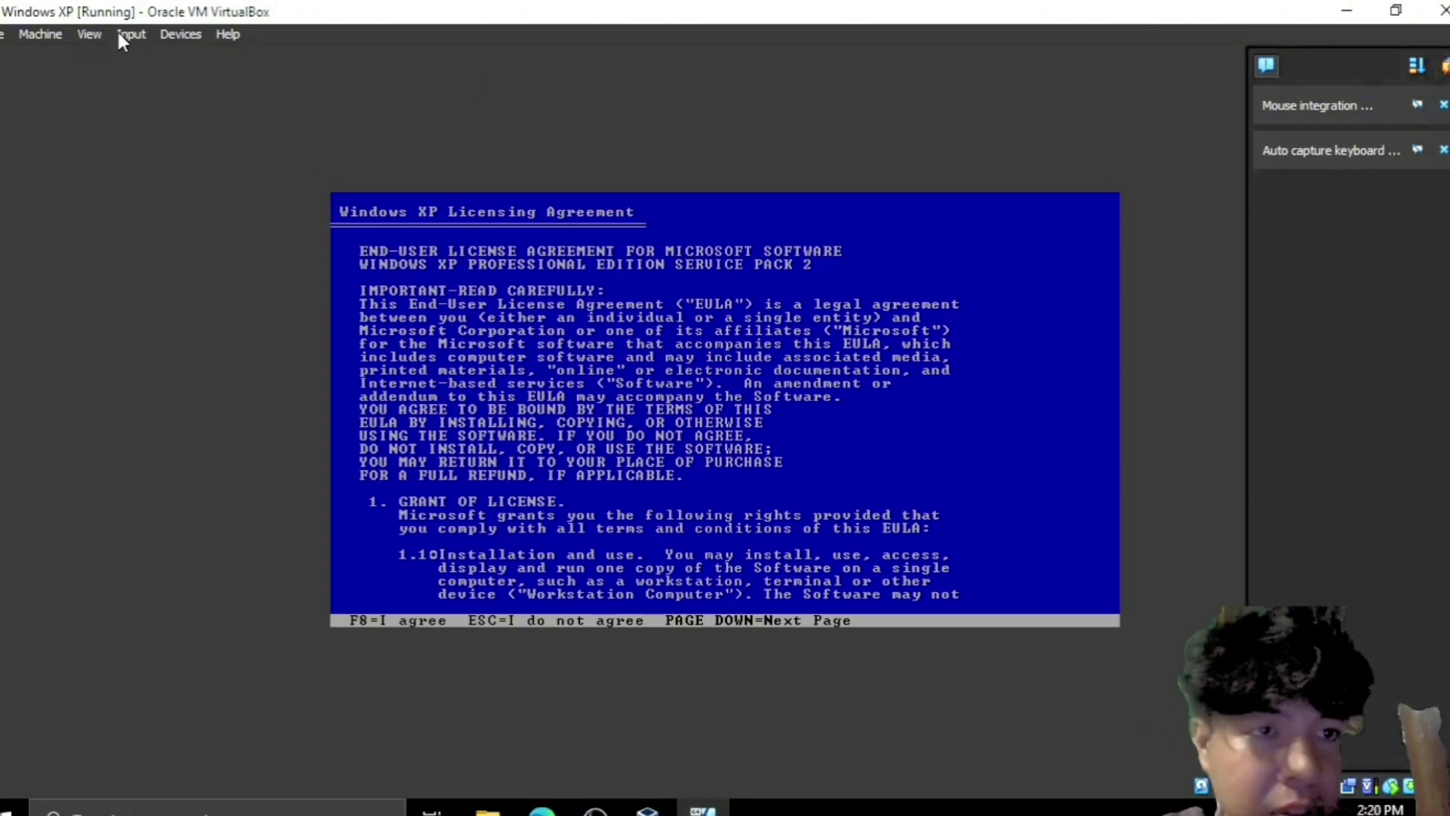
Scale the guest display to 125% from View > Virtual Screen 1.
left_click(91, 34)
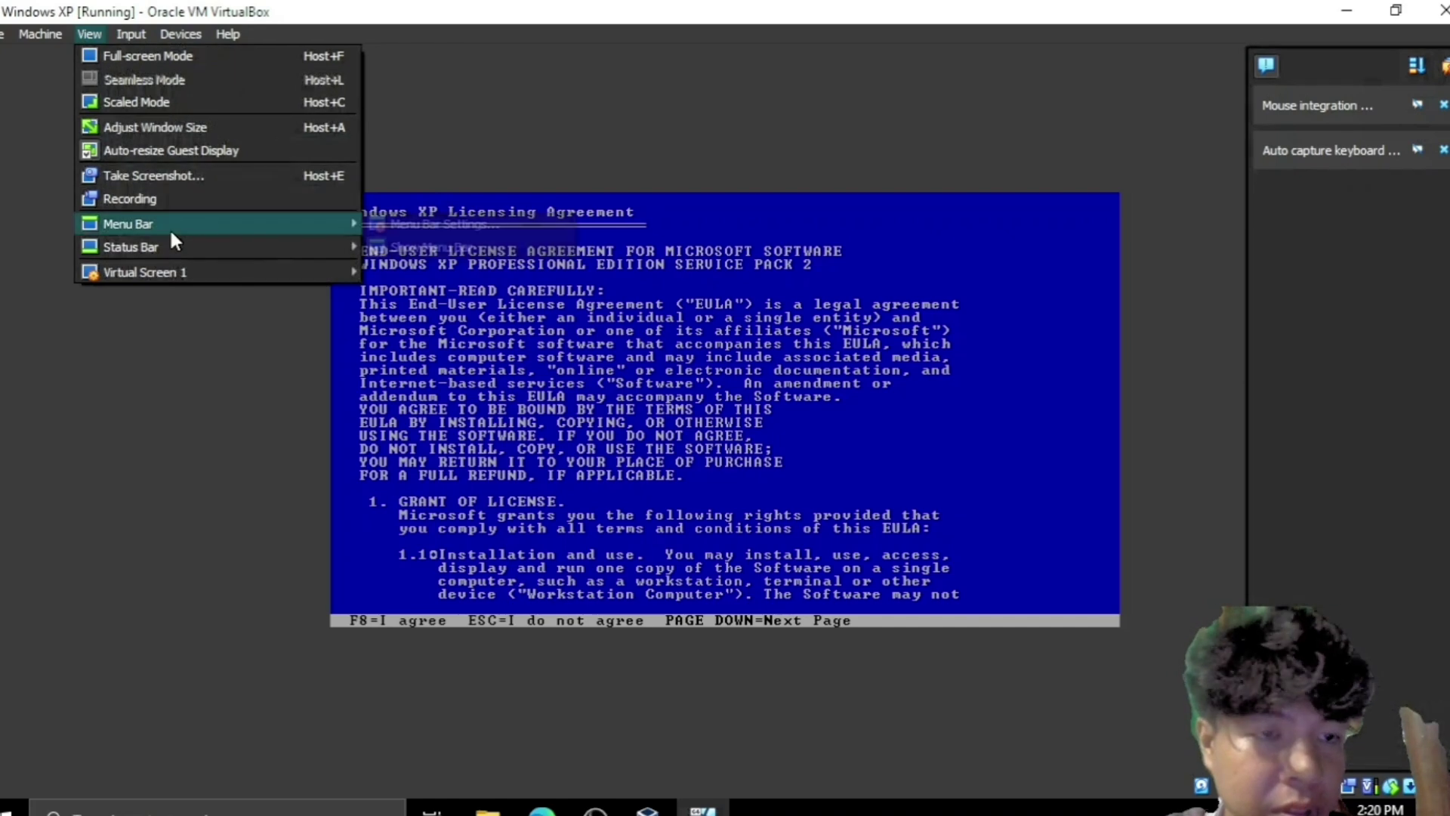
mouse_move(201, 271)
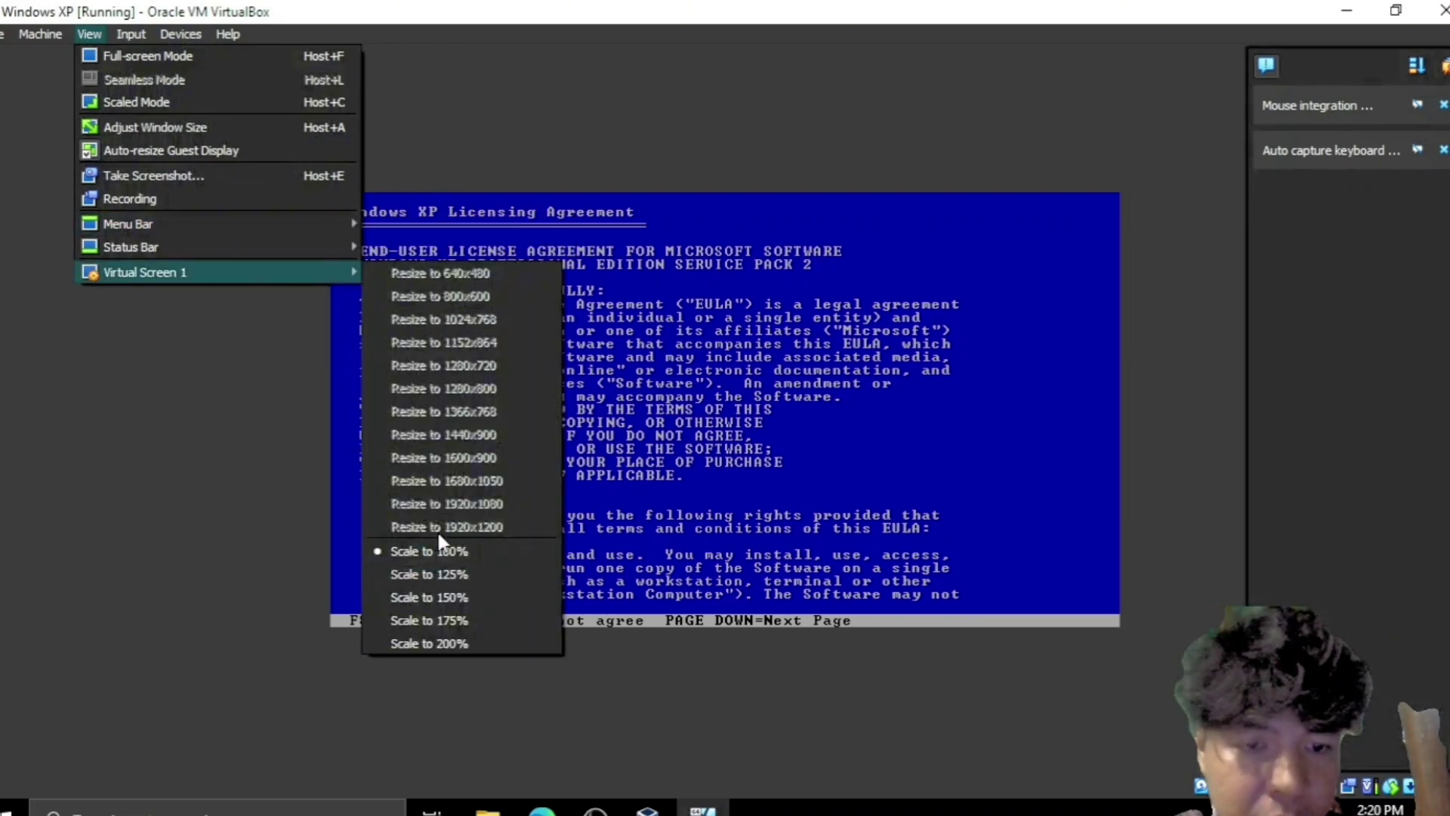
left_click(442, 578)
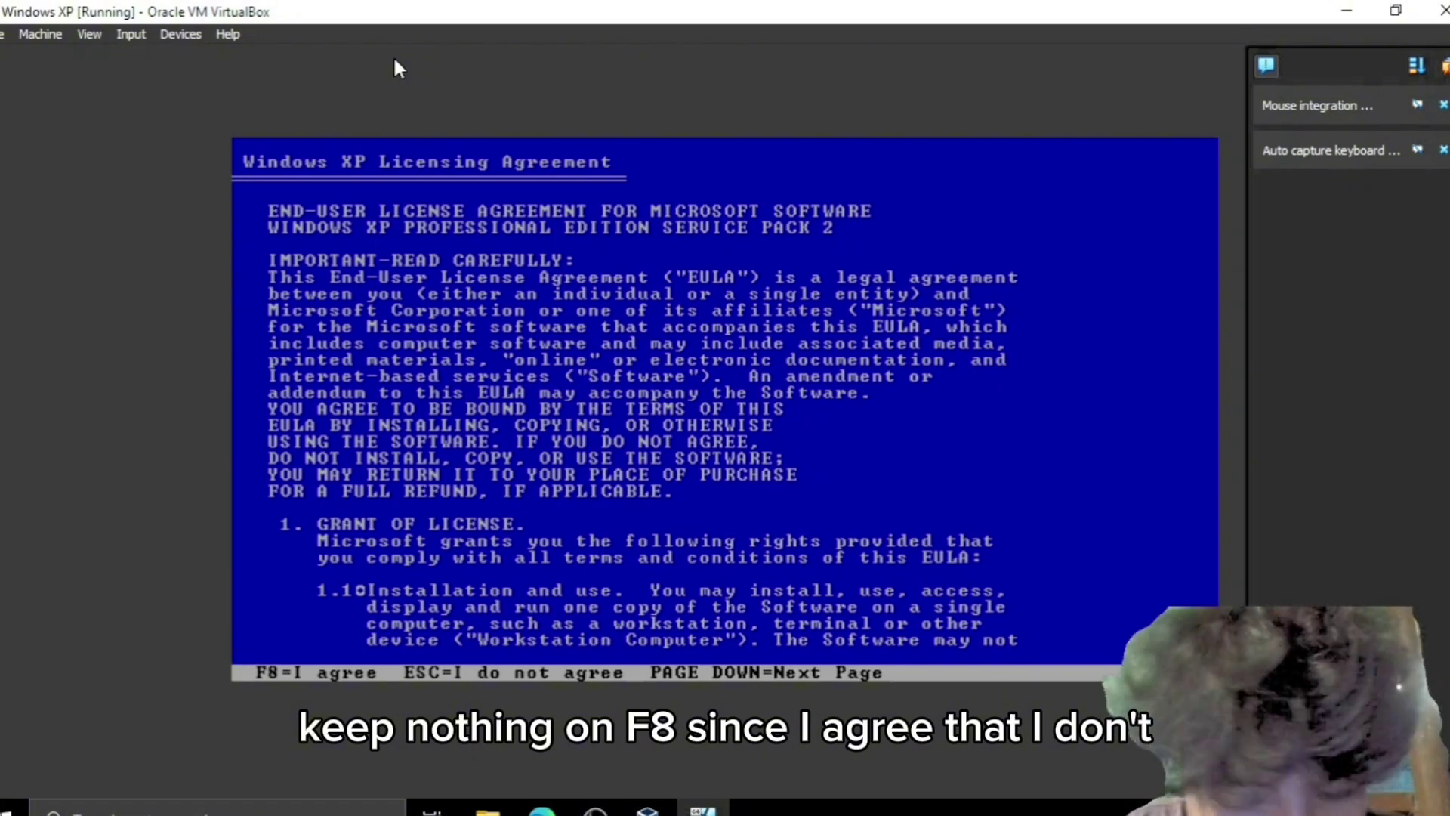
Accept the licence with F8, partition the unpartitioned space, and choose NTFS (Quick) formatting.
key("F8")
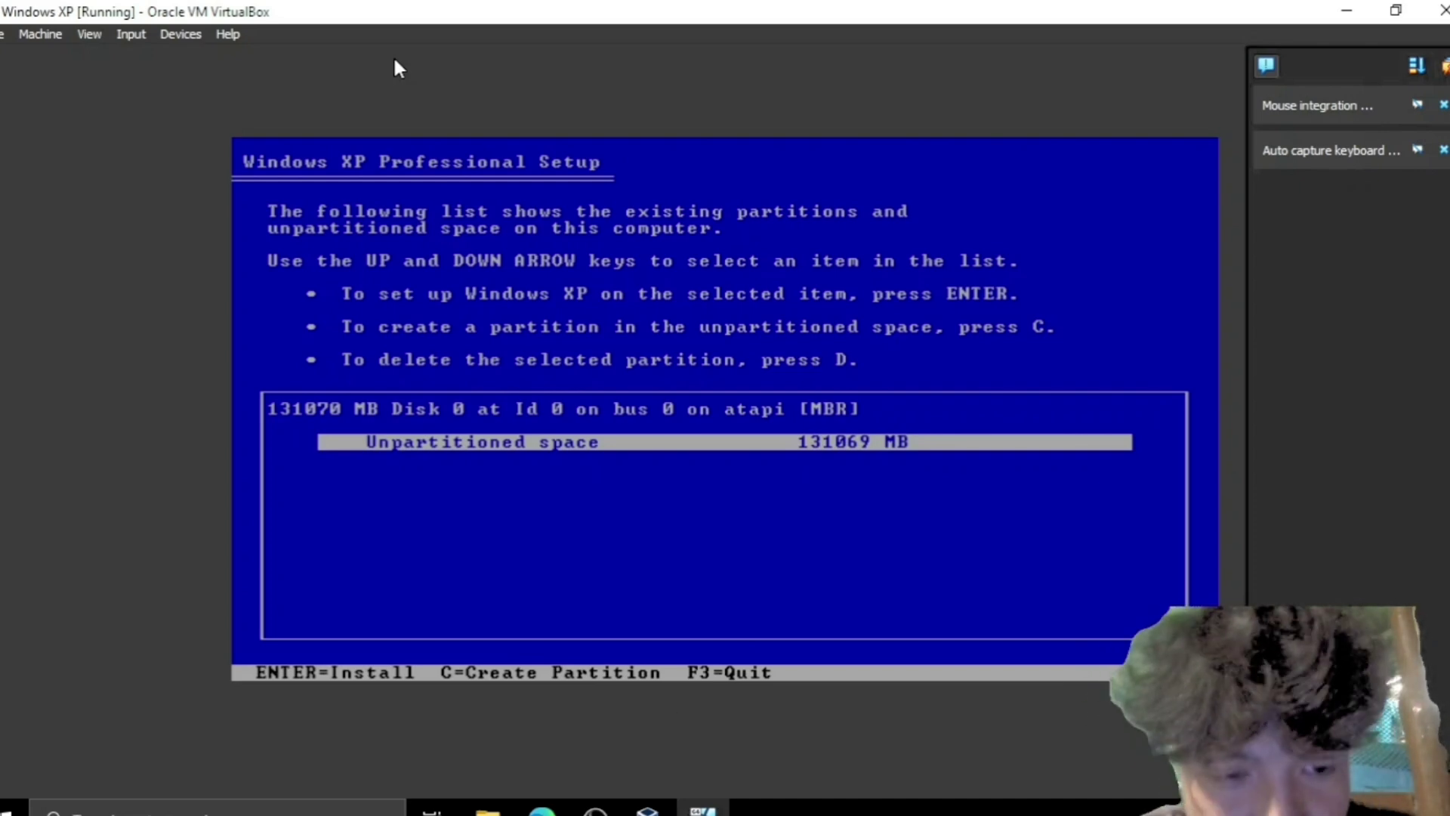
key("Return")
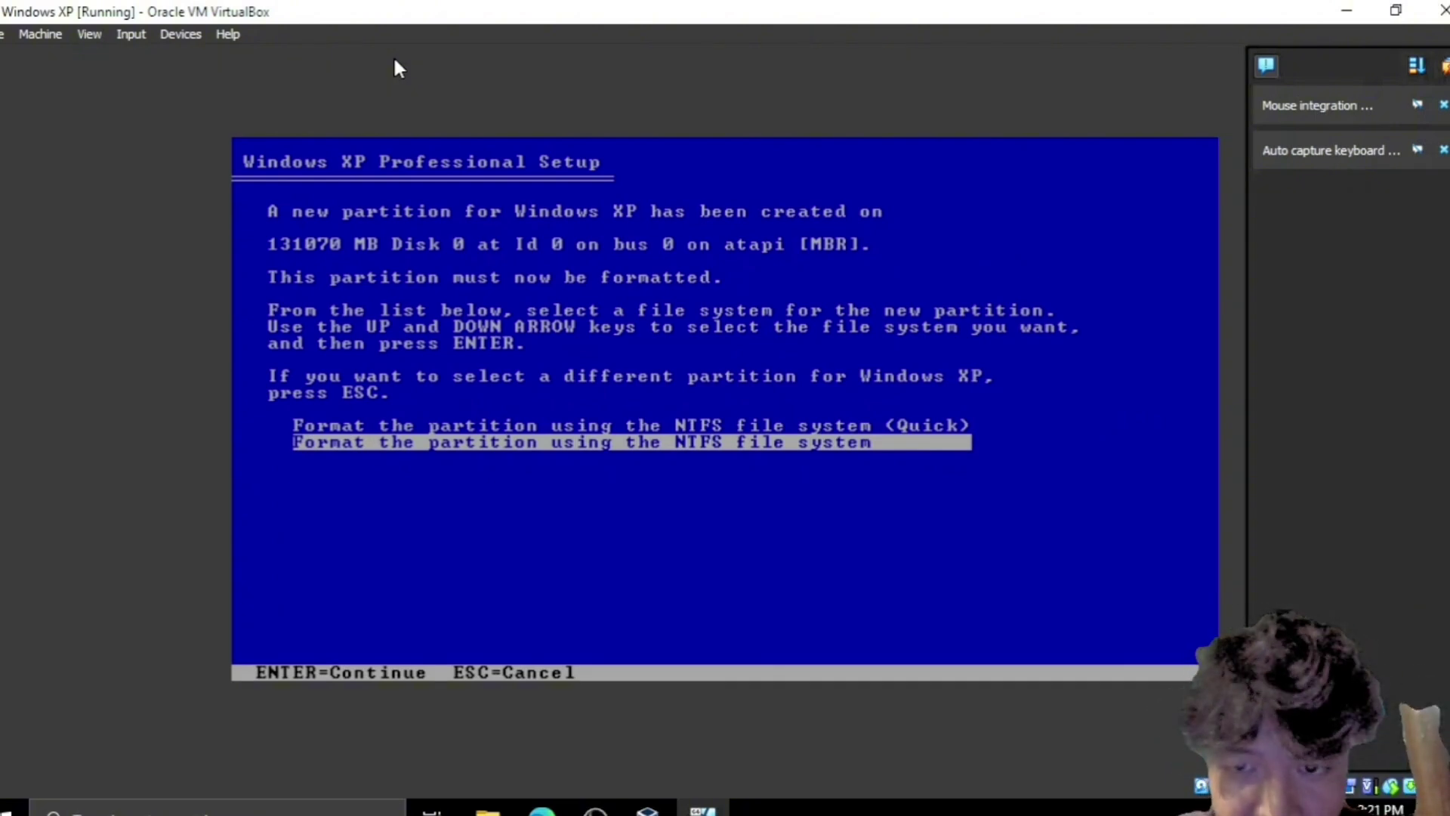
key("Up")
key("Down")
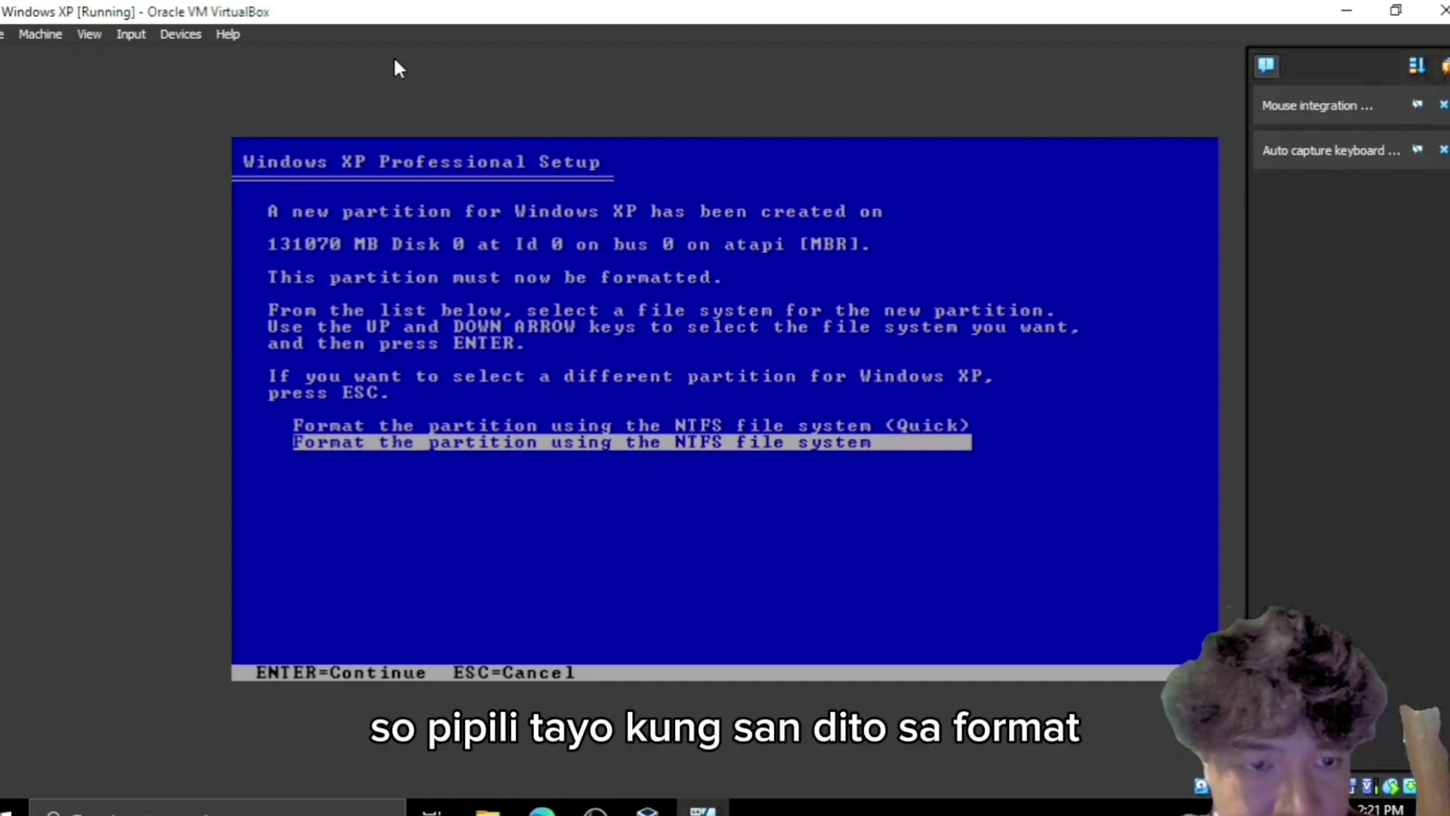
key("Up")
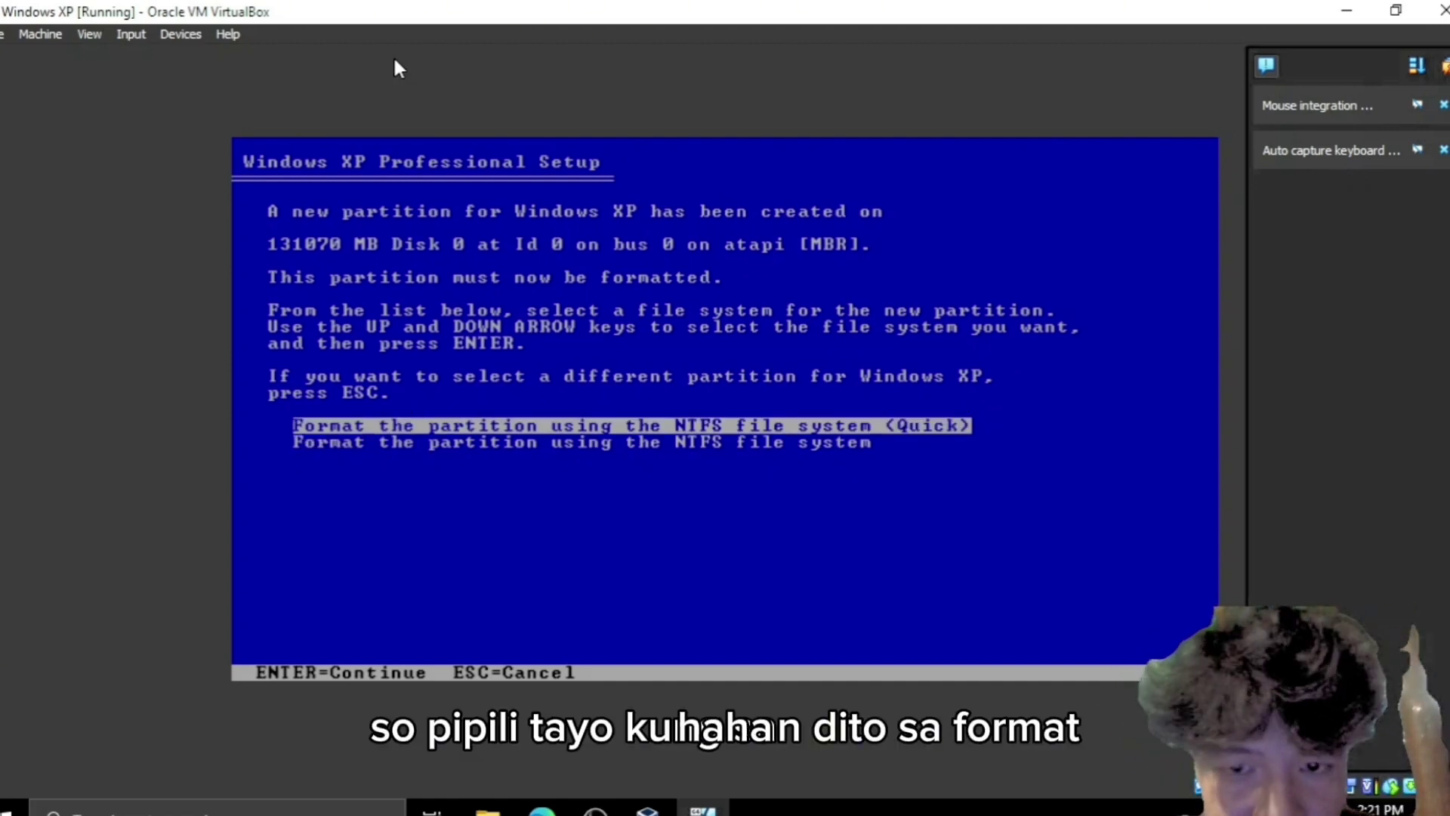
key("Down")
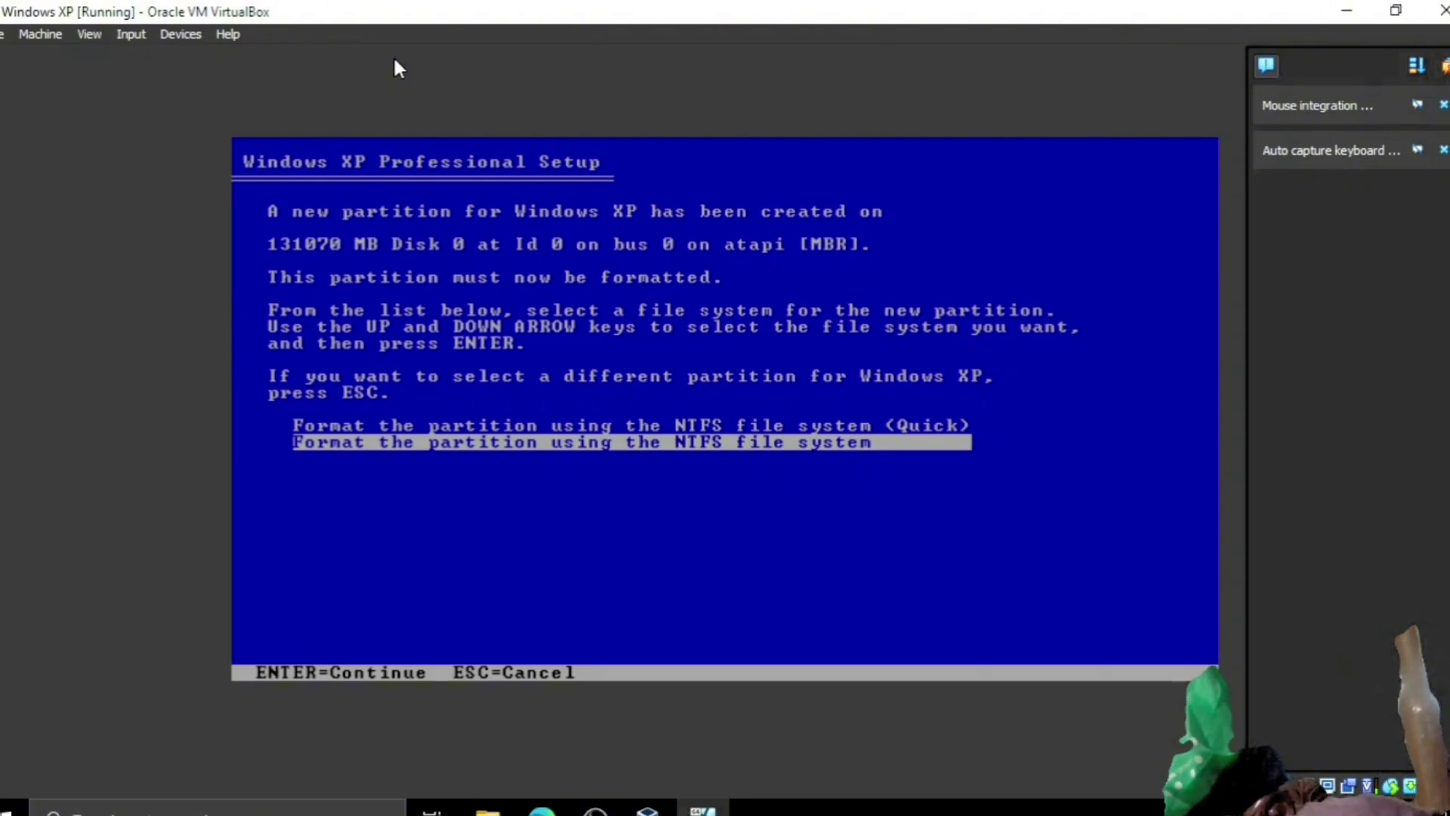
key("Up")
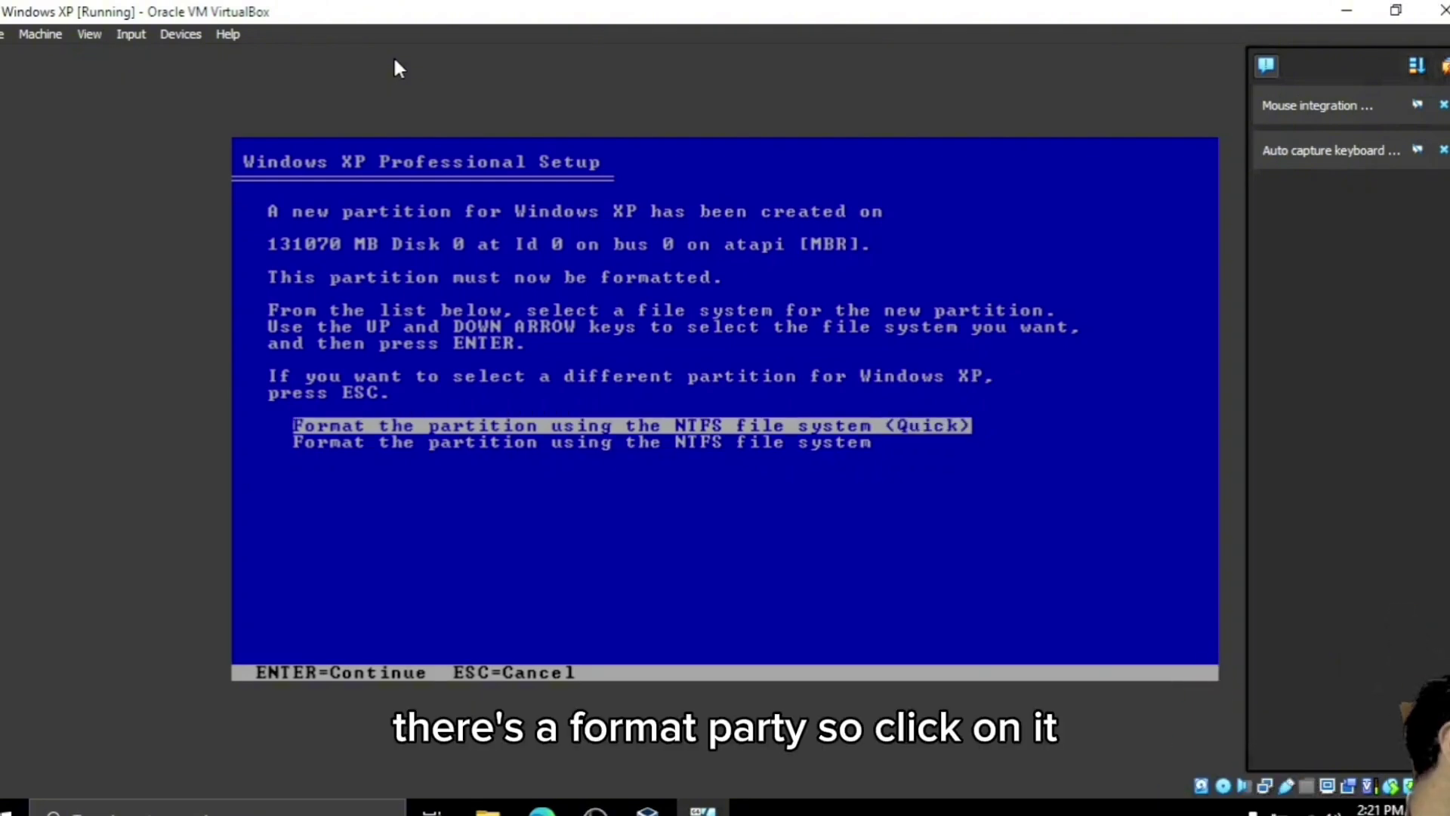
key("Down")
key("Up")
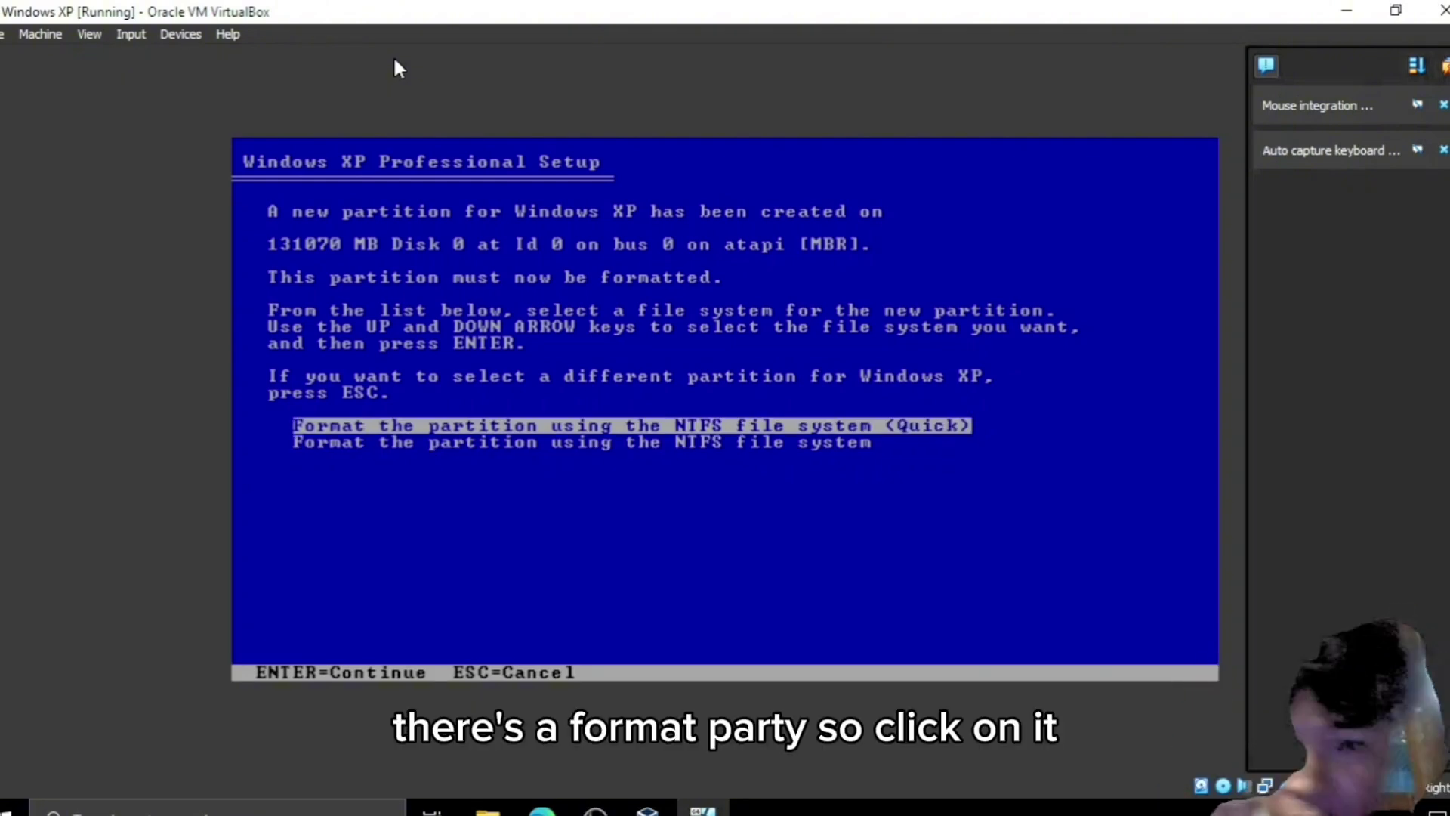
key("Return")
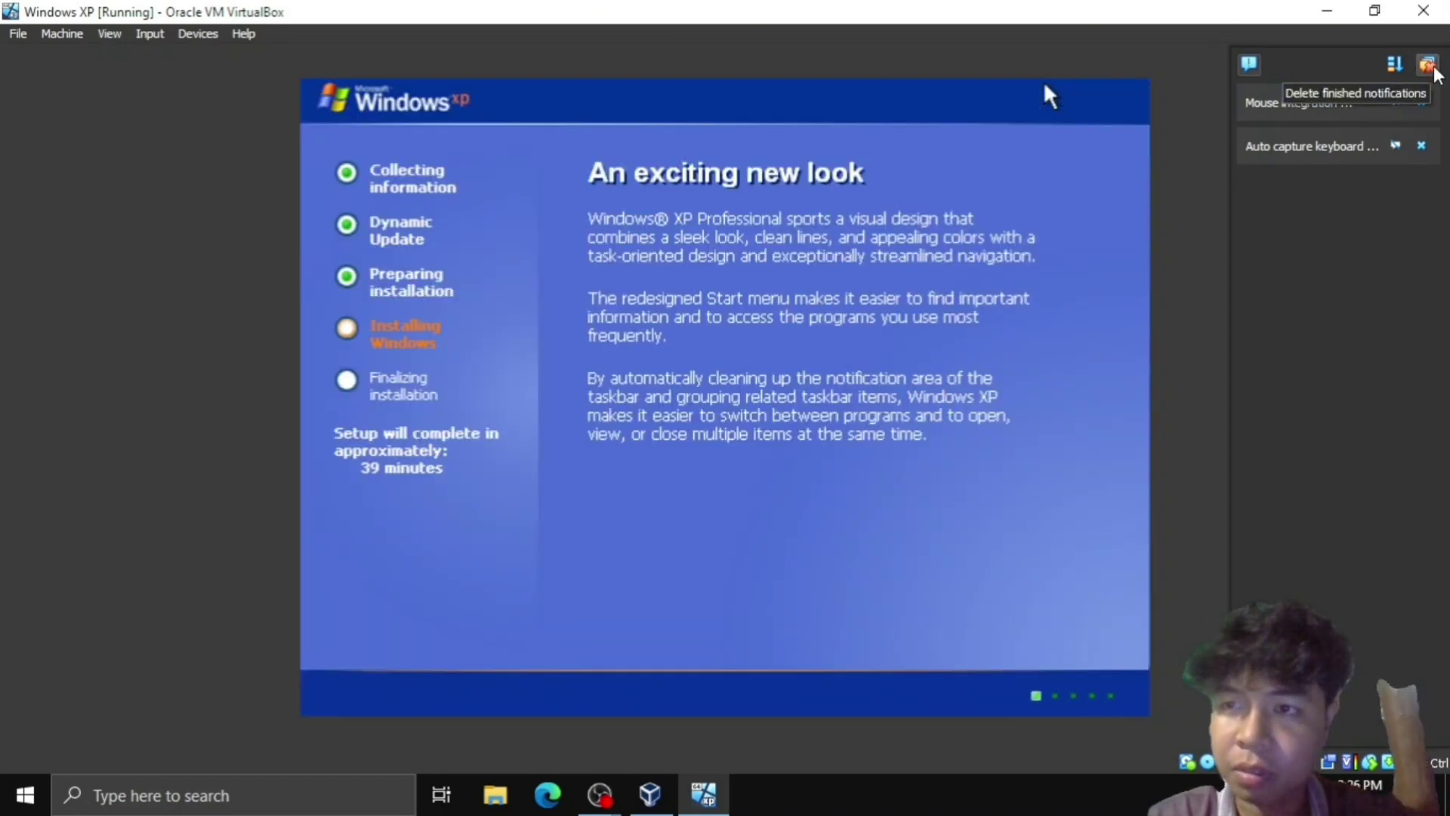
Delete the finished notifications while XP setup continues to Regional and Language Options.
left_click(1427, 65)
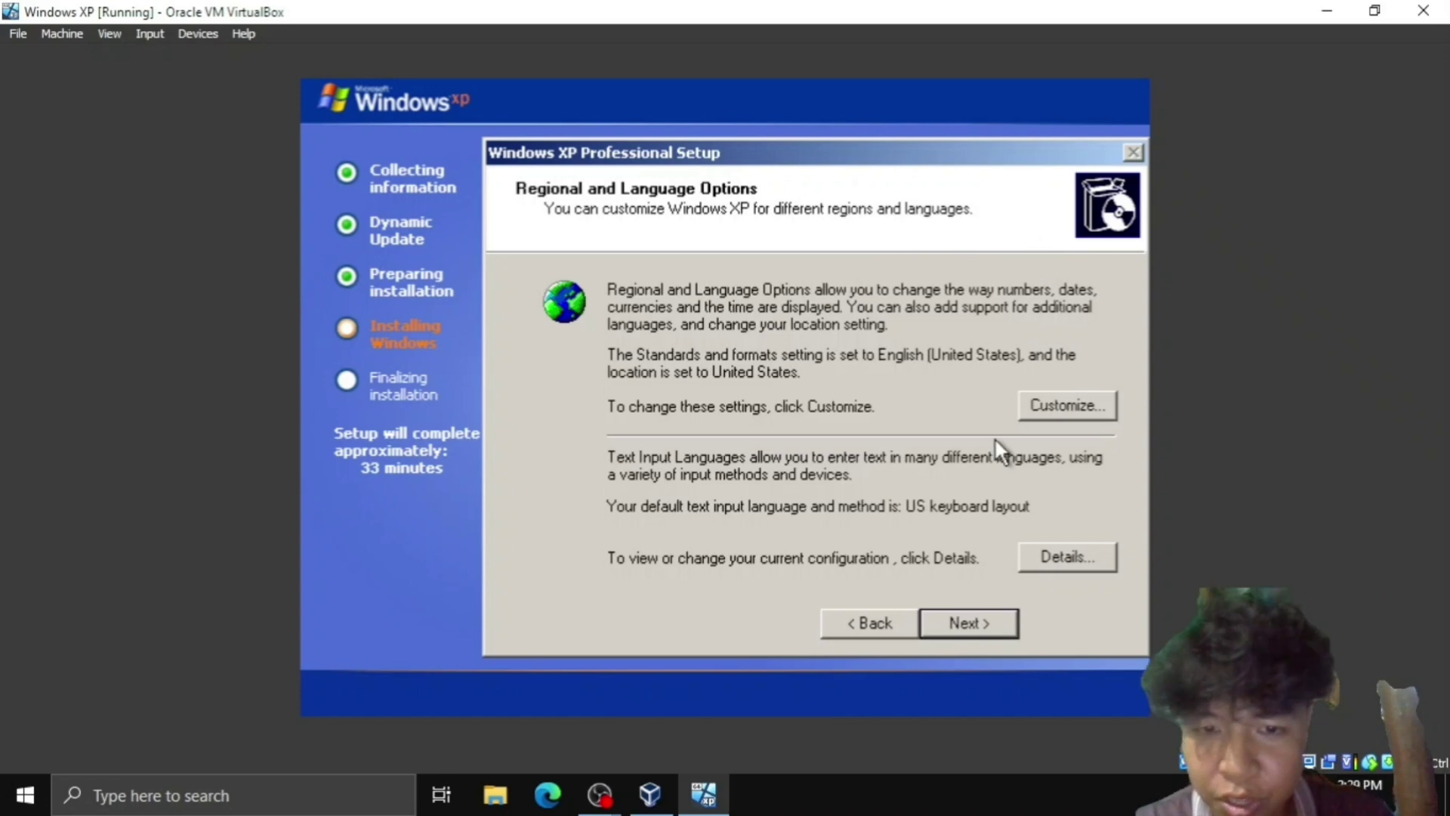
Customize regional settings, trying other formats before settling on English (United Kingdom).
left_click(1072, 413)
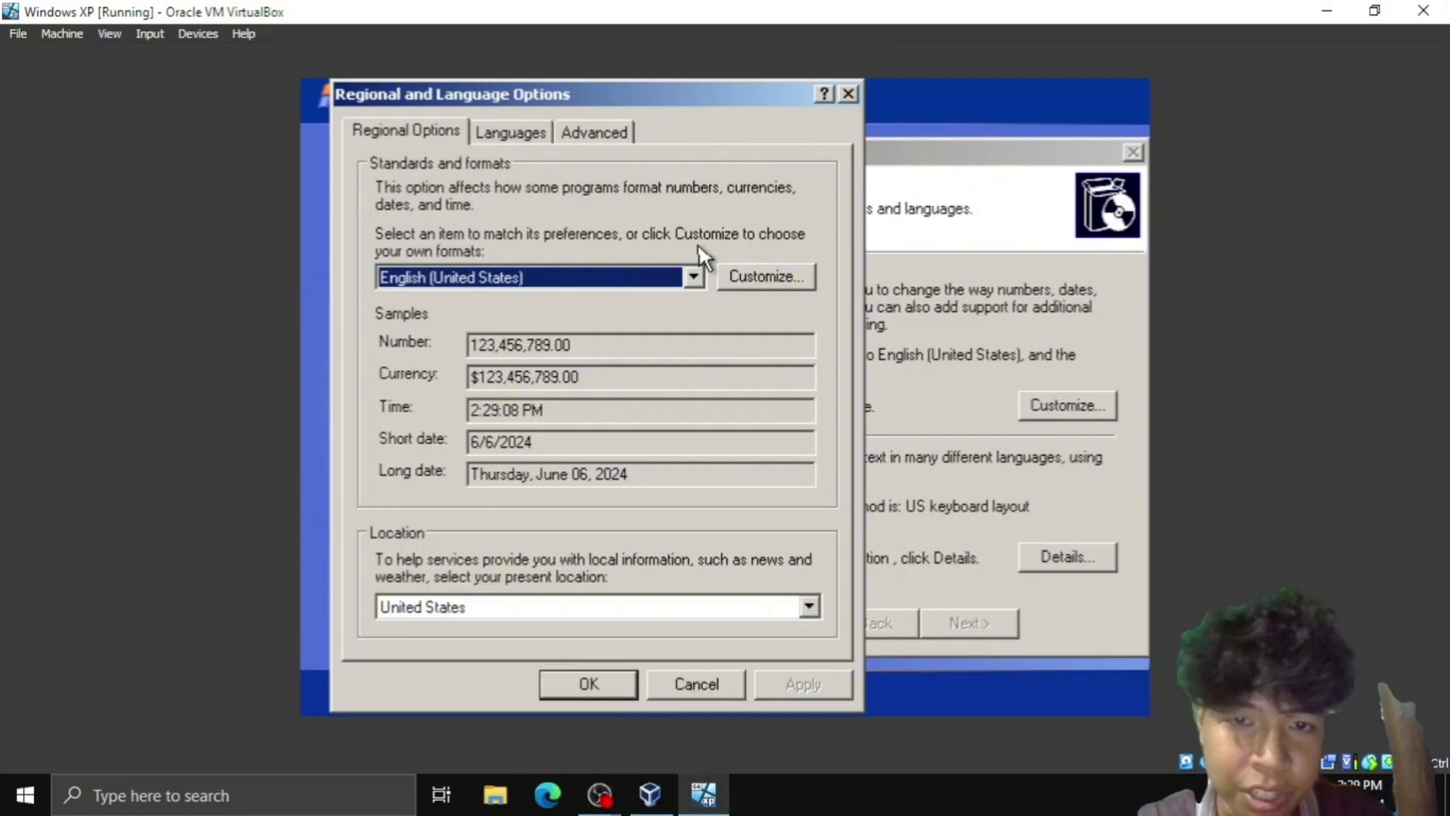
left_click(700, 269)
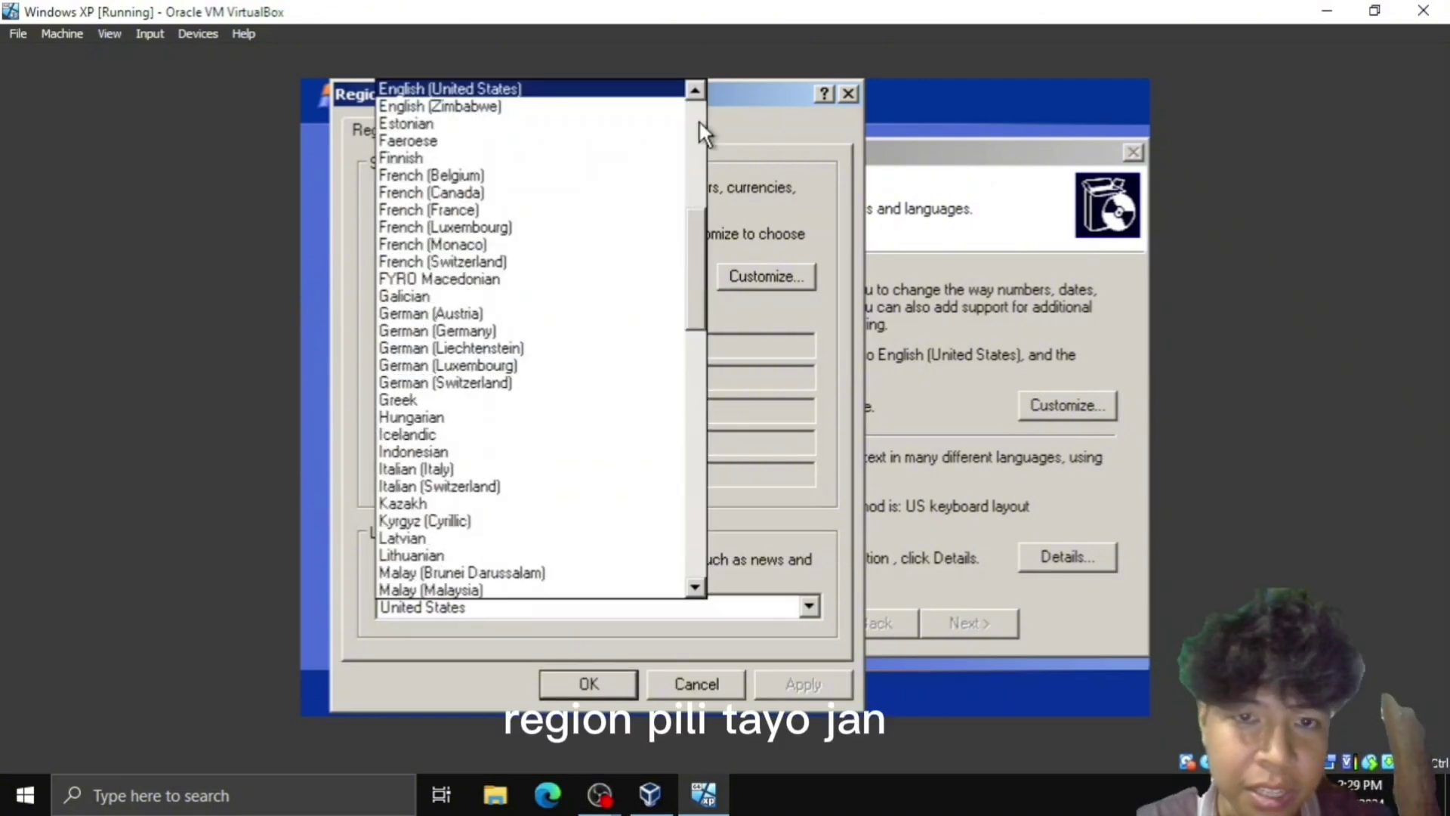
left_click(566, 262)
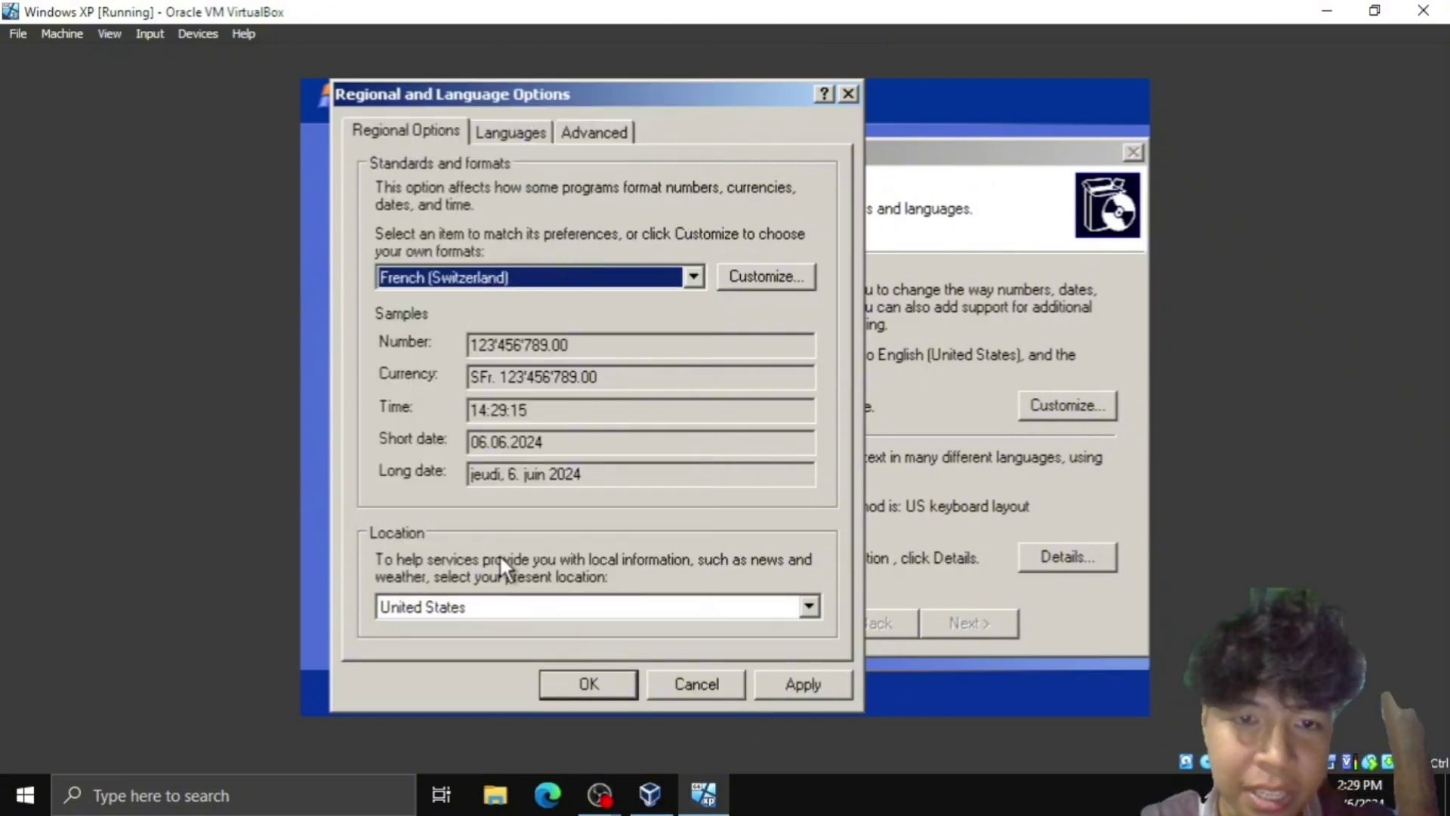
left_click(693, 276)
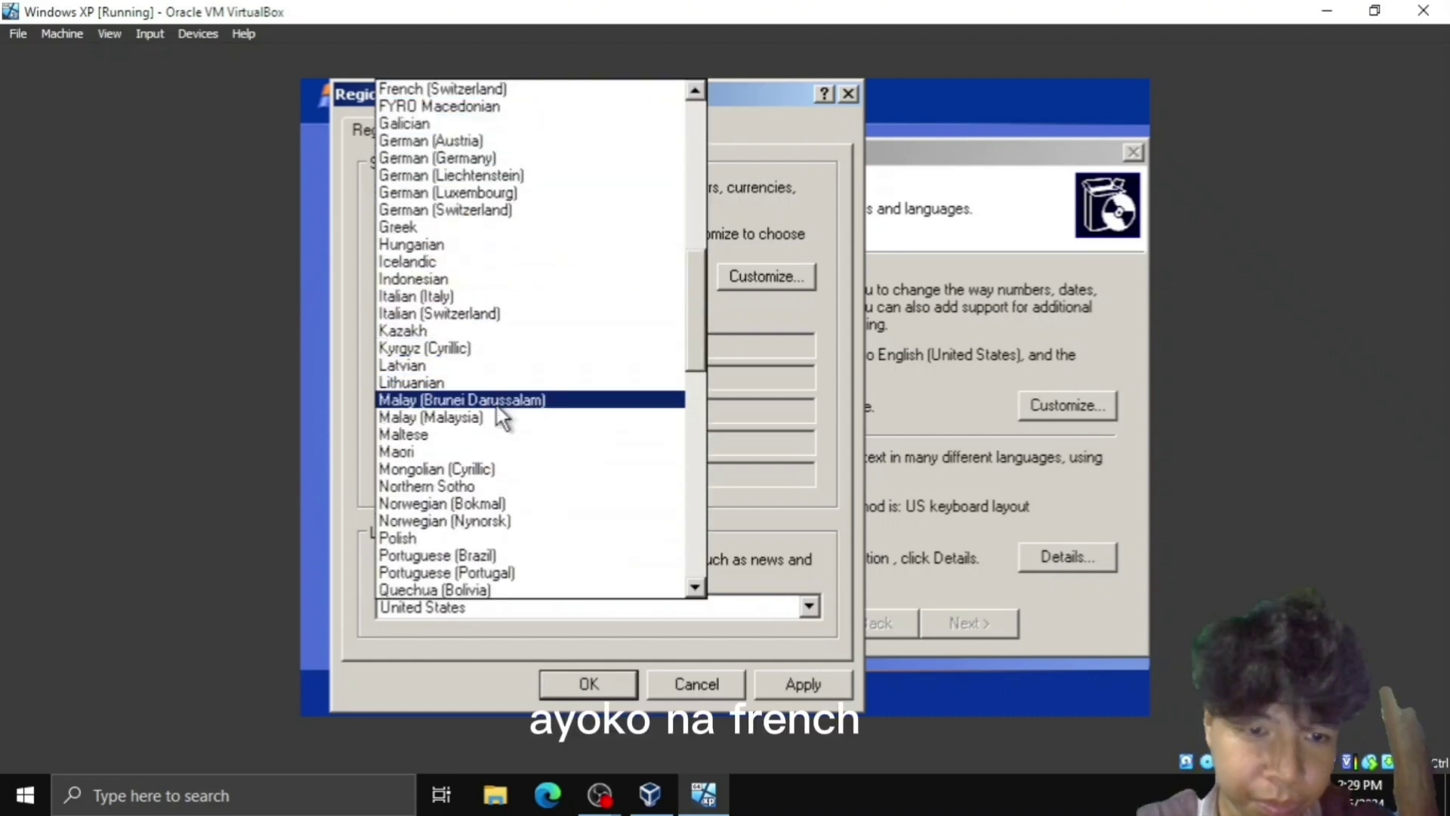
scroll(496, 407, "down", 15)
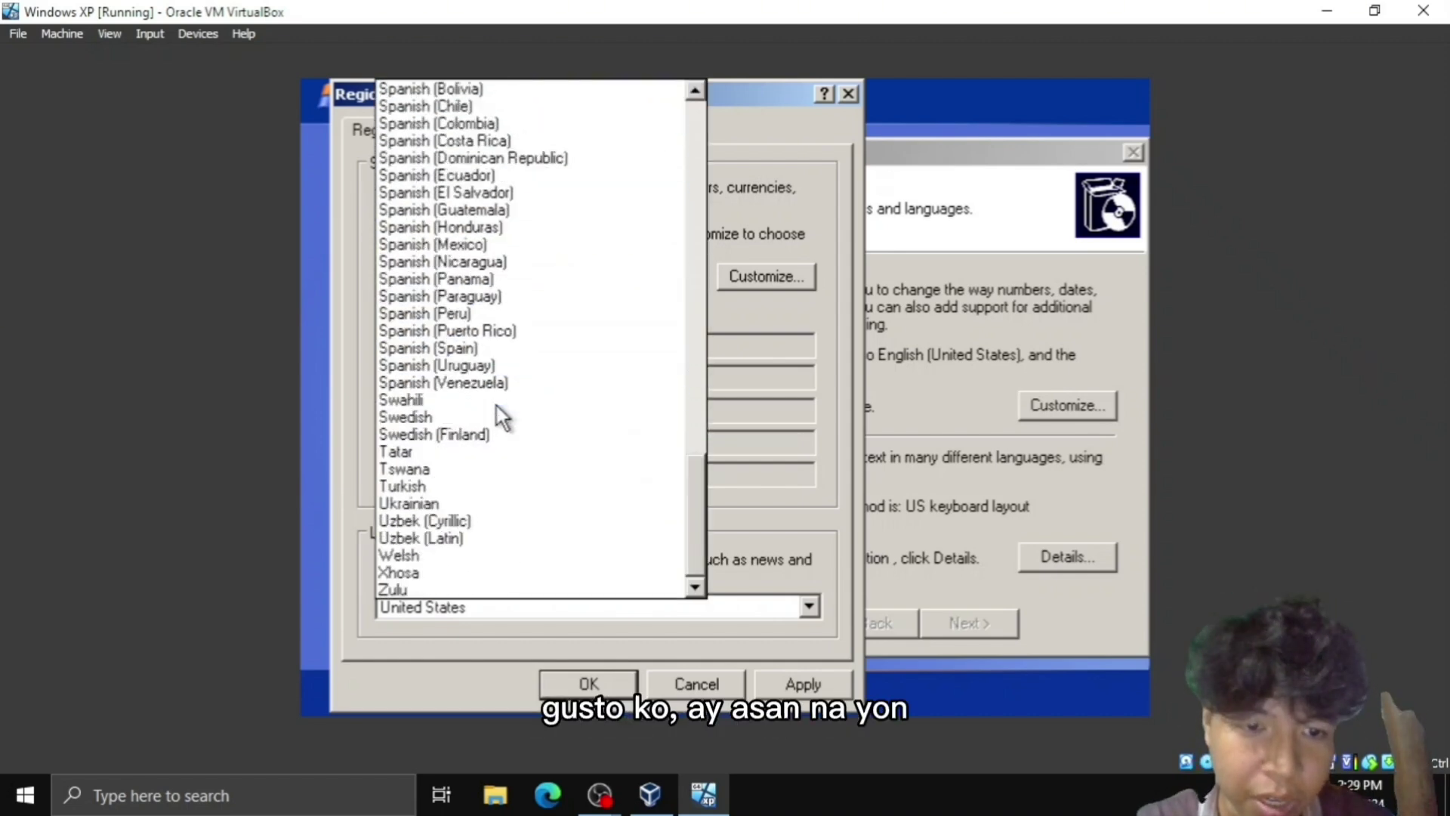
scroll(498, 407, "up", 20)
left_click(497, 406)
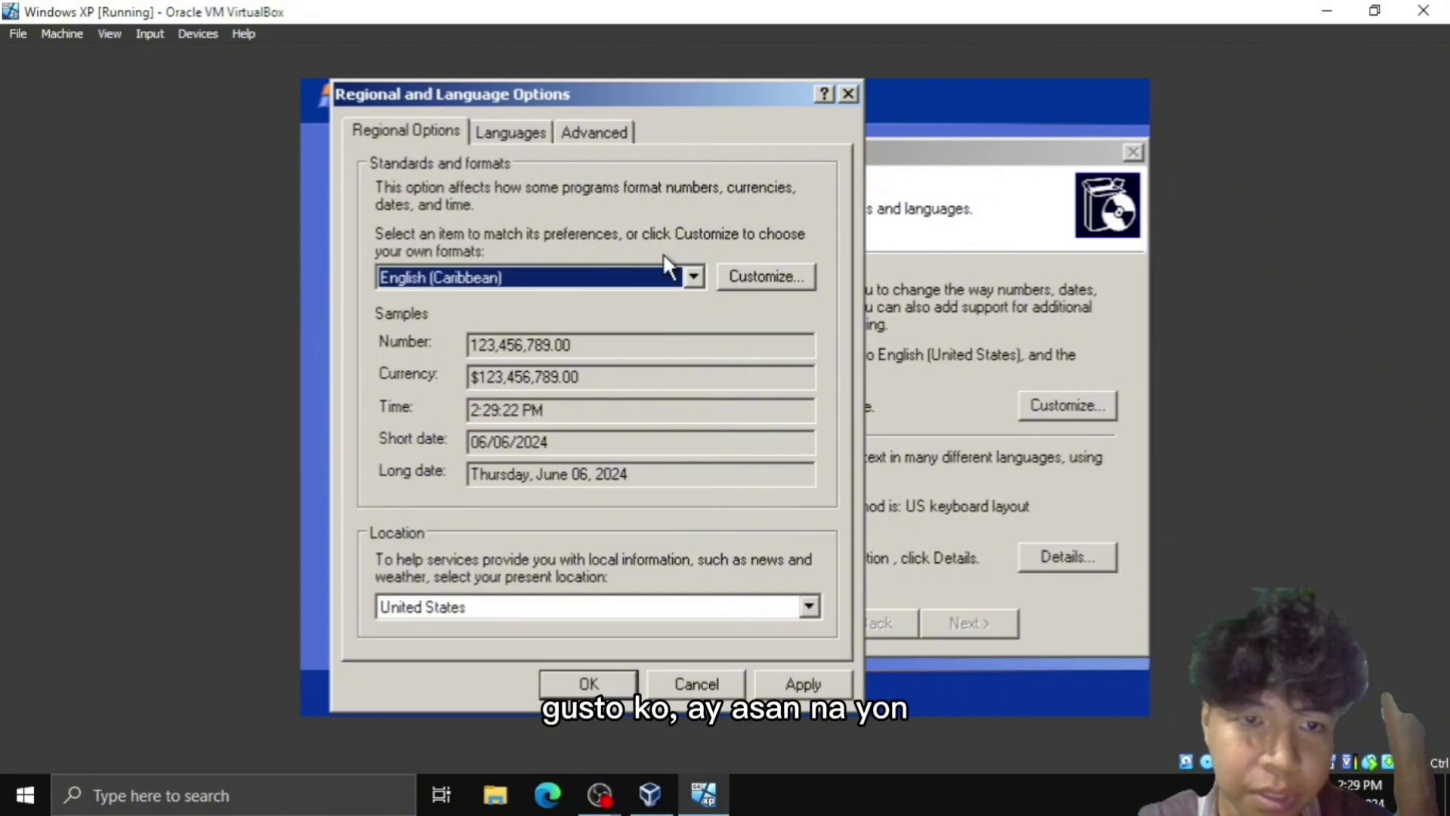
left_click(674, 280)
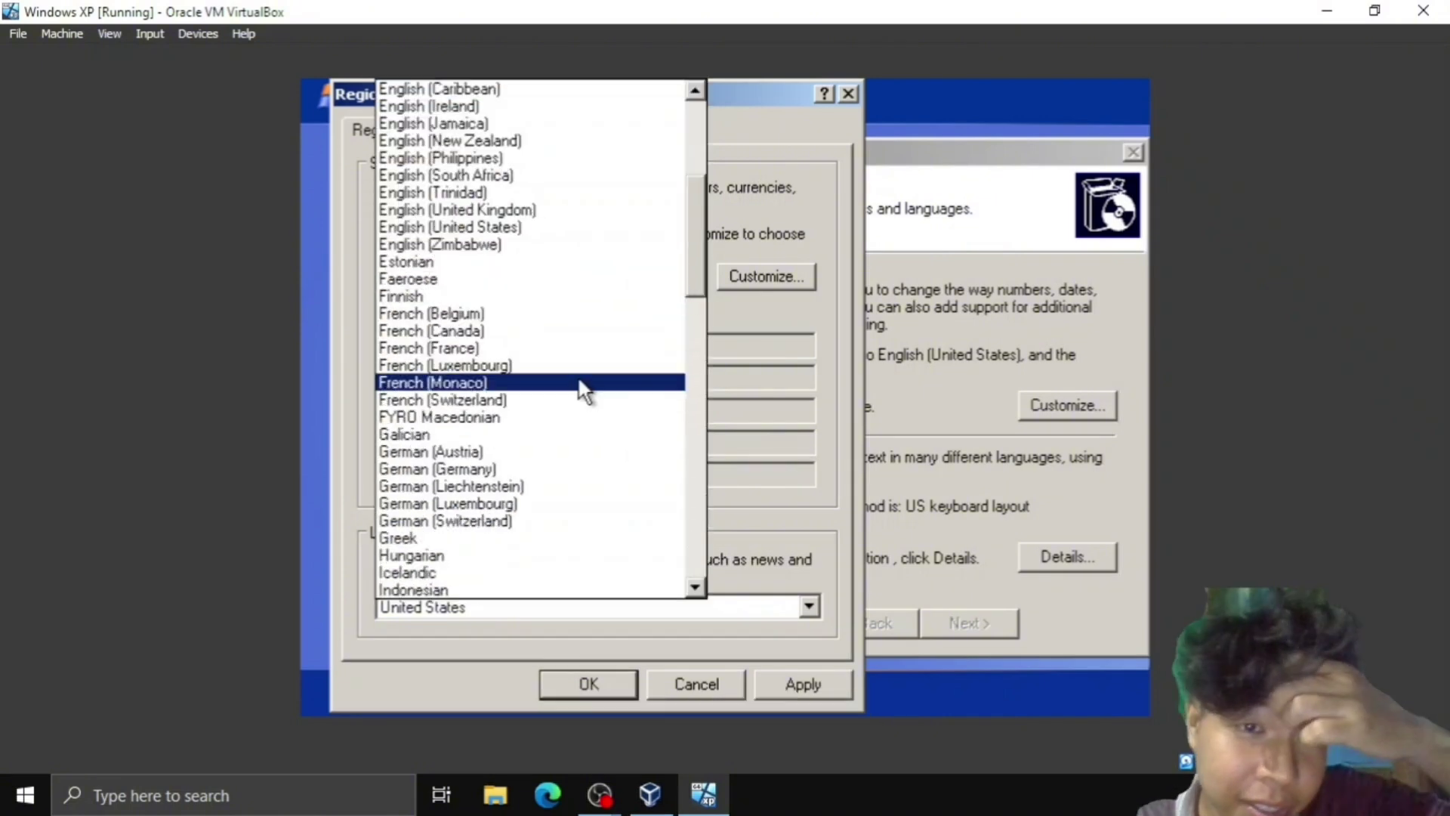
left_click(518, 209)
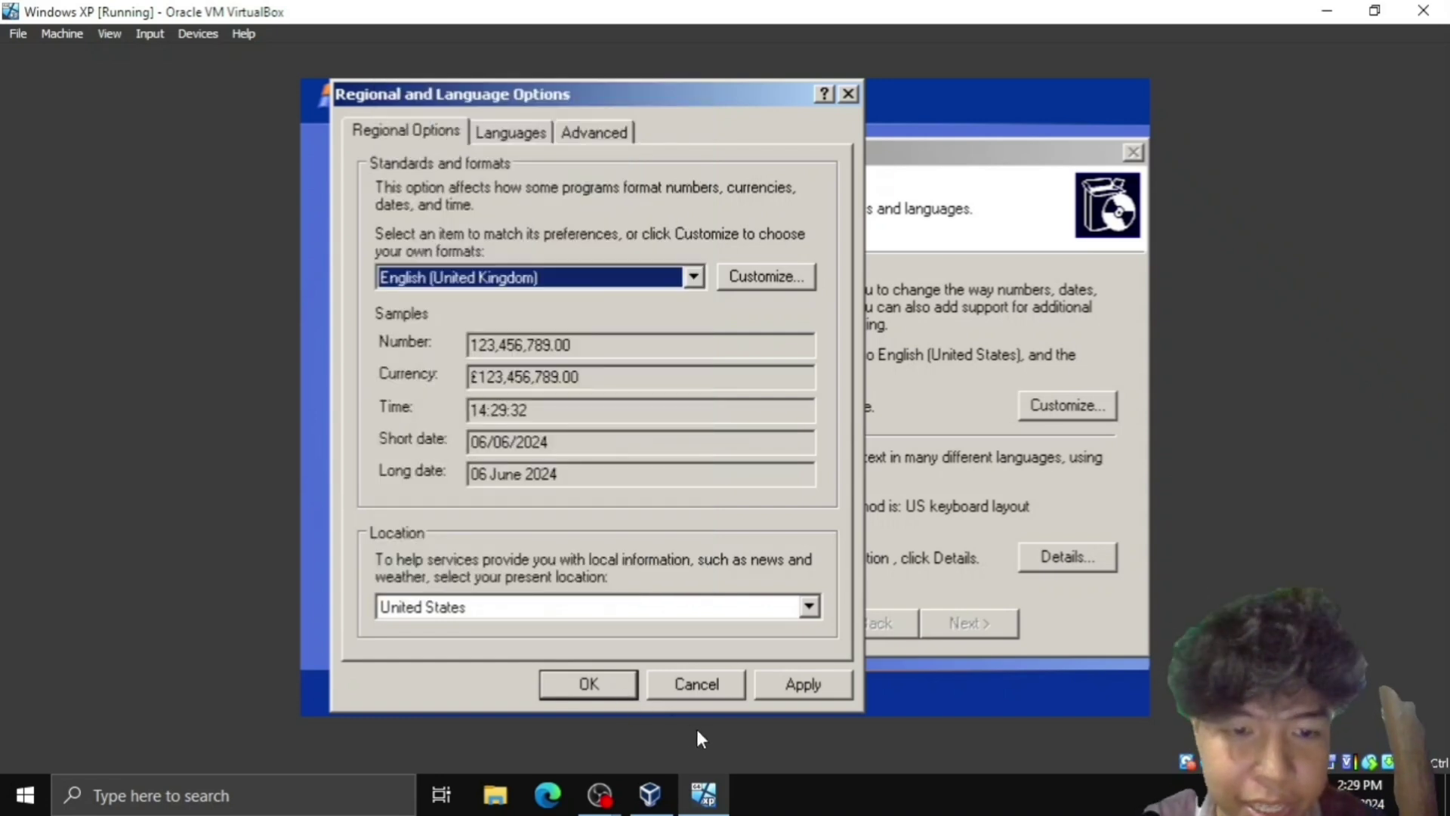
Set the location to United Kingdom, review the language tabs, then apply and close.
left_click(809, 605)
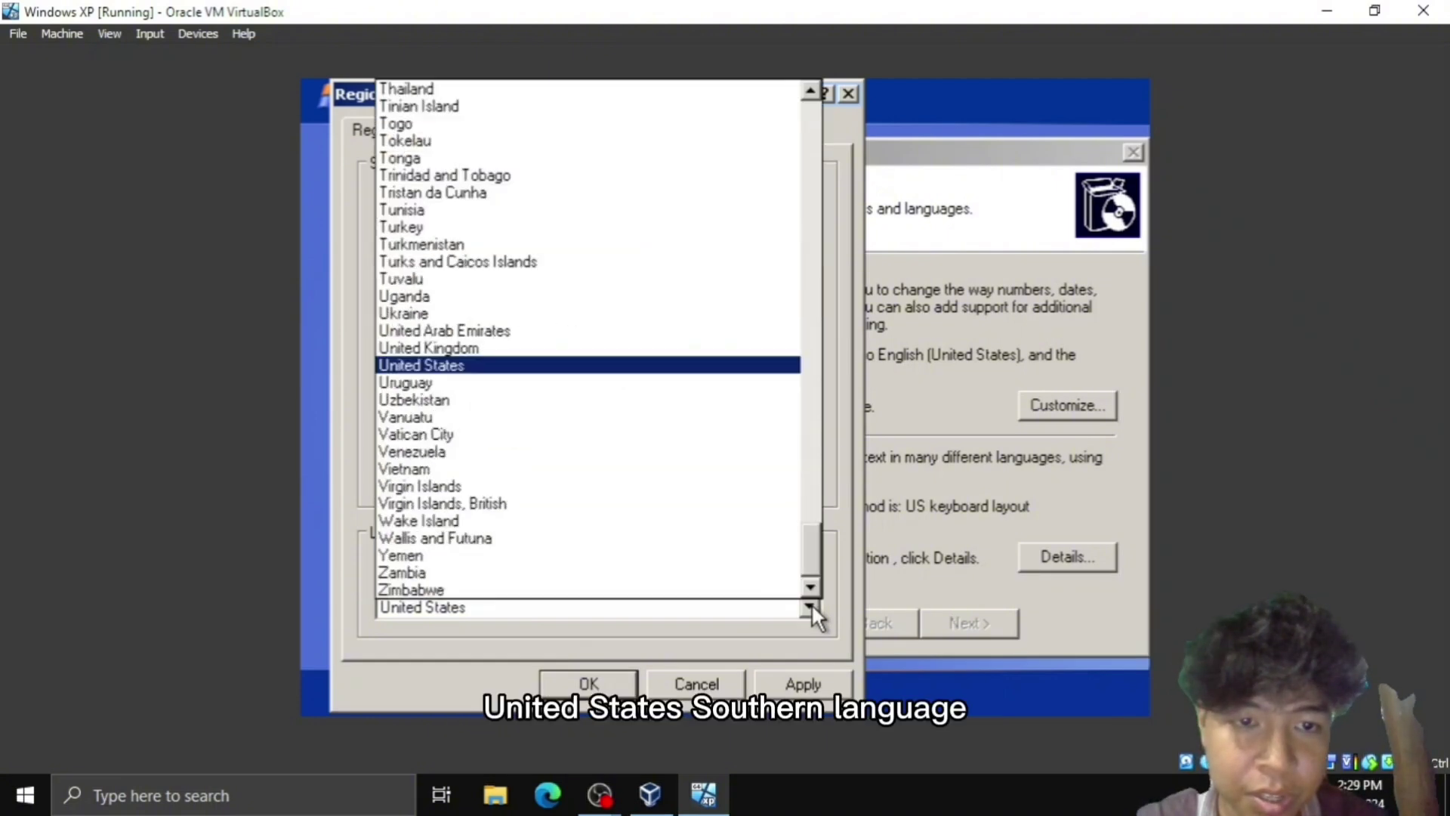
left_click(459, 346)
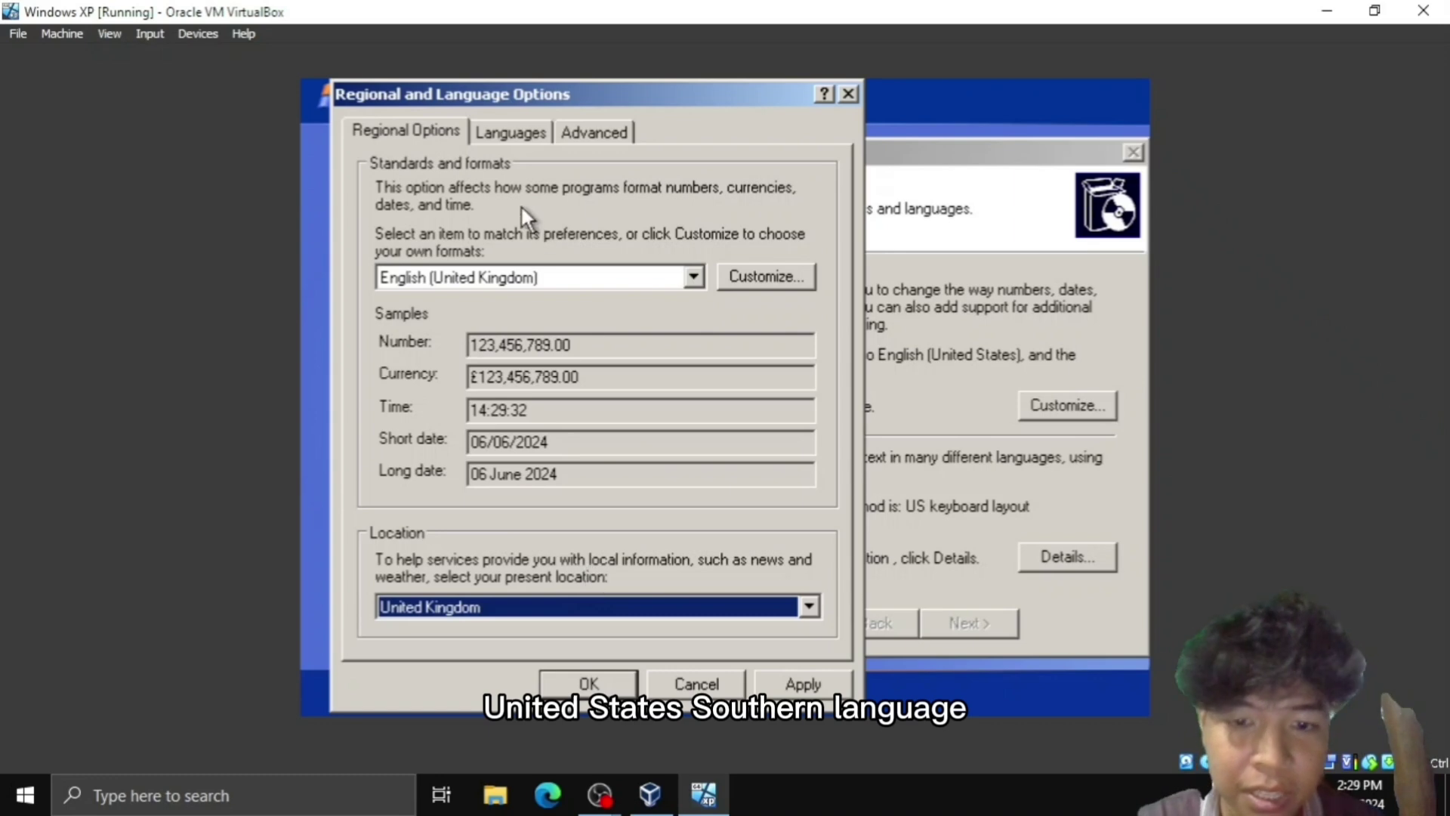
left_click(514, 133)
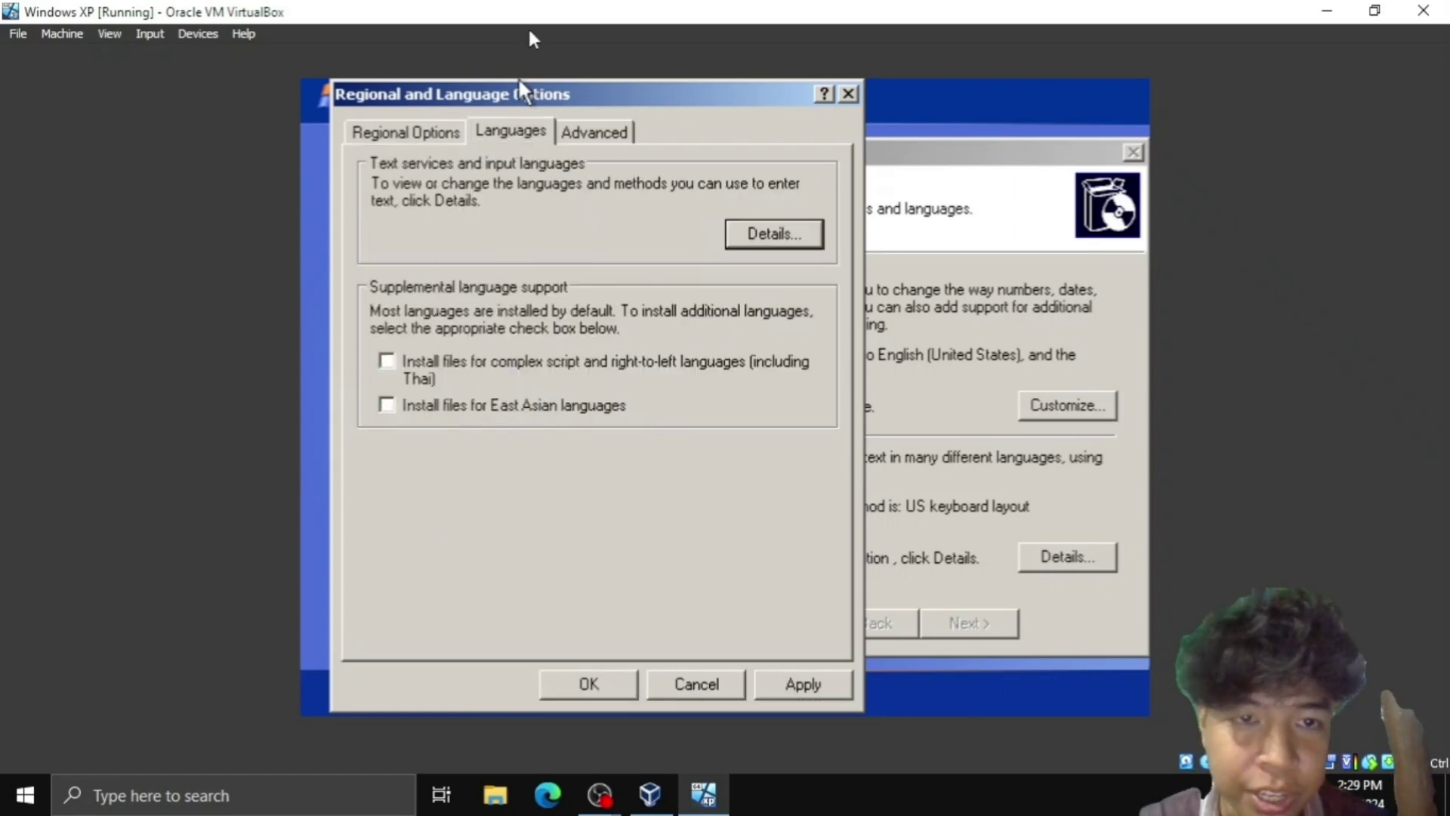
left_click(596, 131)
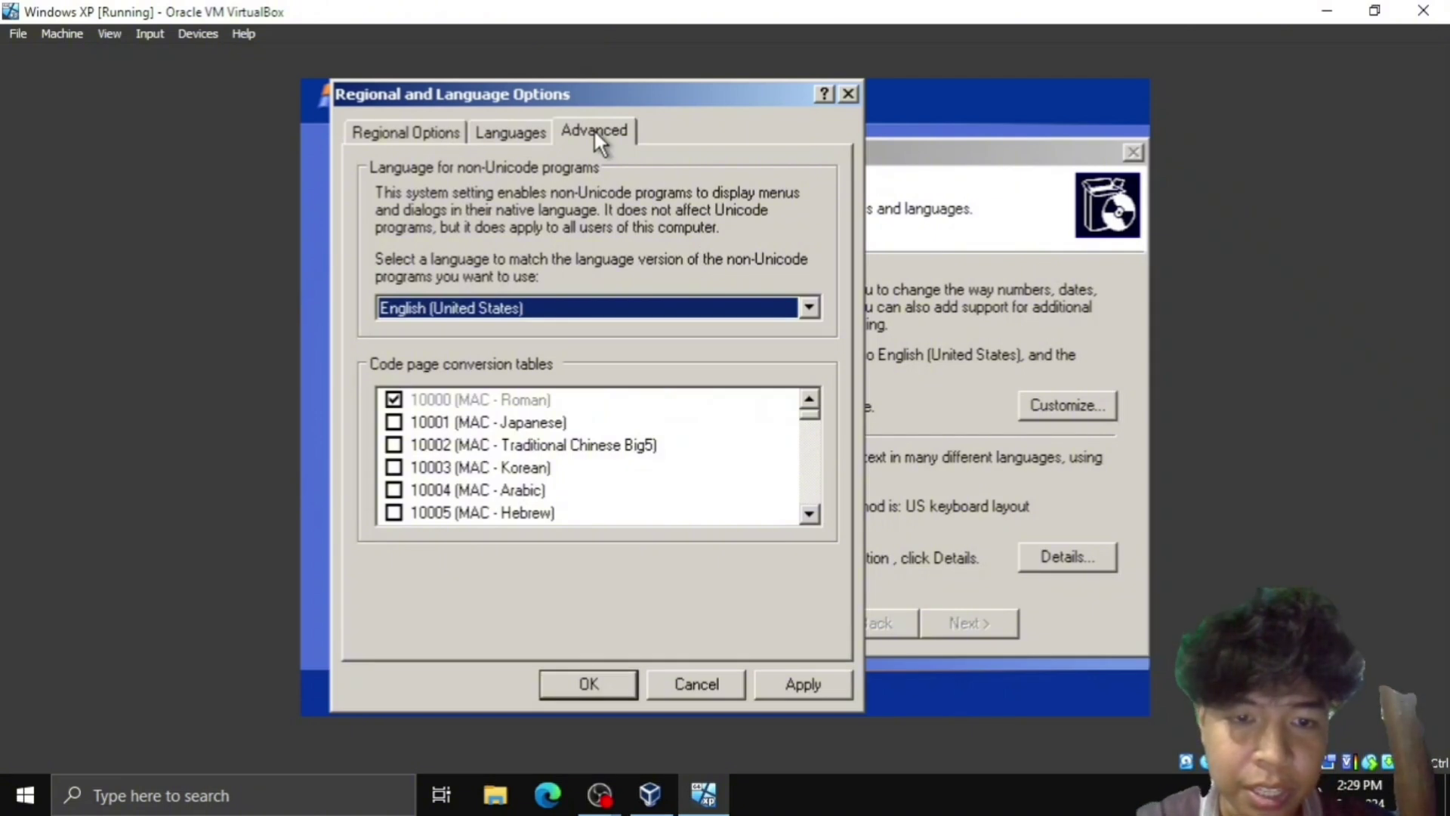
left_click(382, 133)
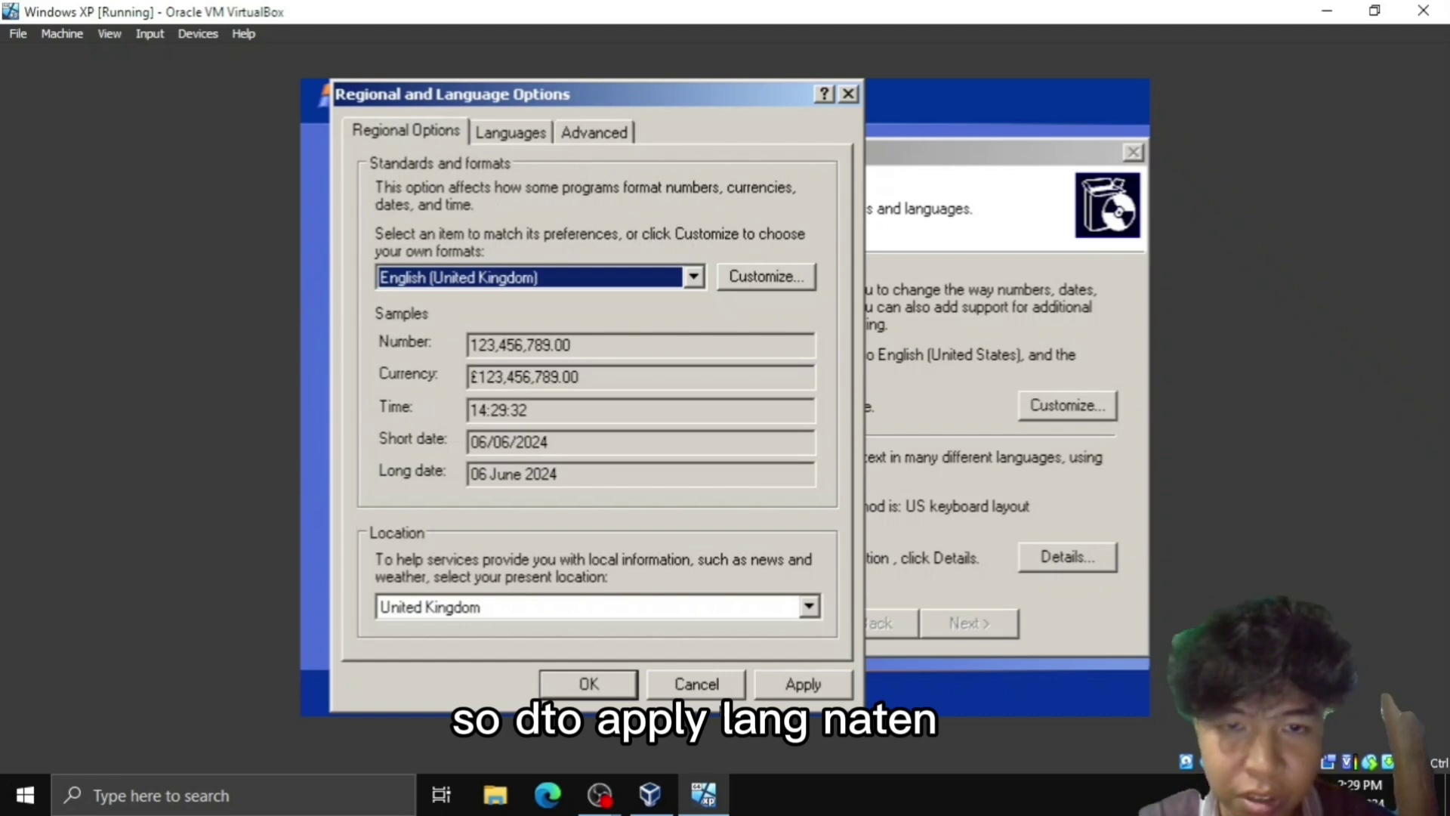
left_click(803, 683)
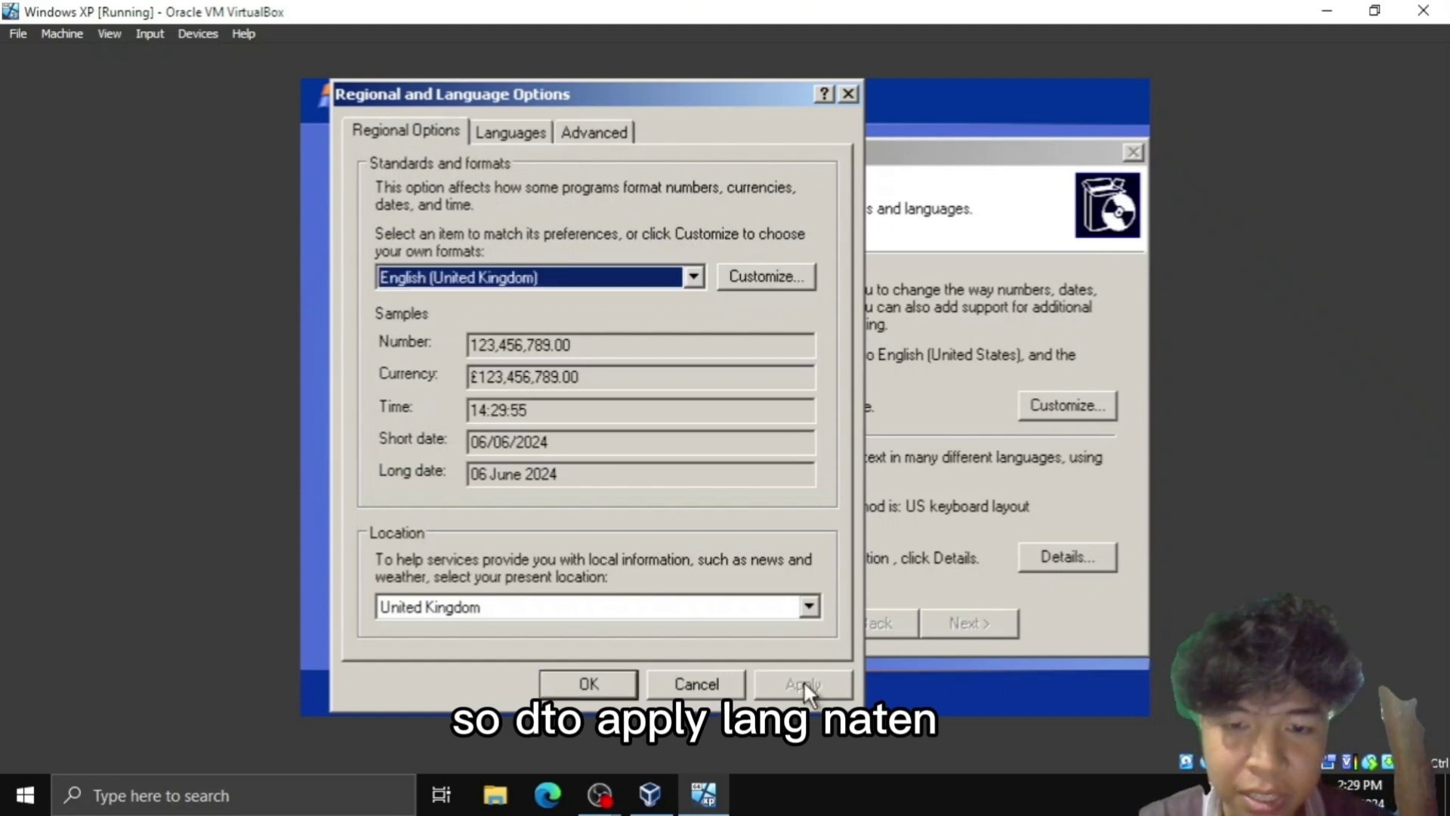
left_click(588, 683)
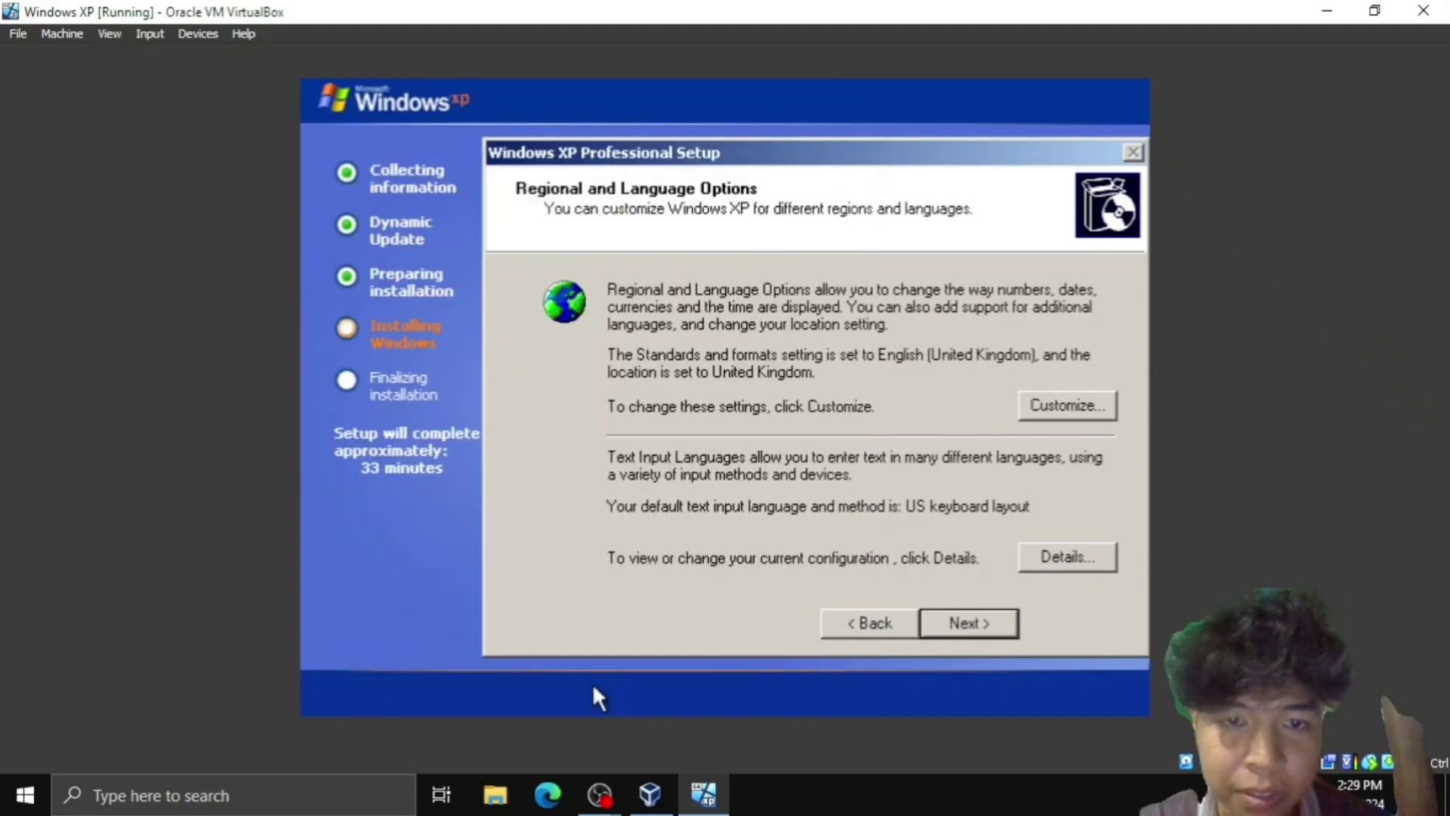
Review the text input language details, then continue to the Personalize Your Software page.
left_click(1067, 559)
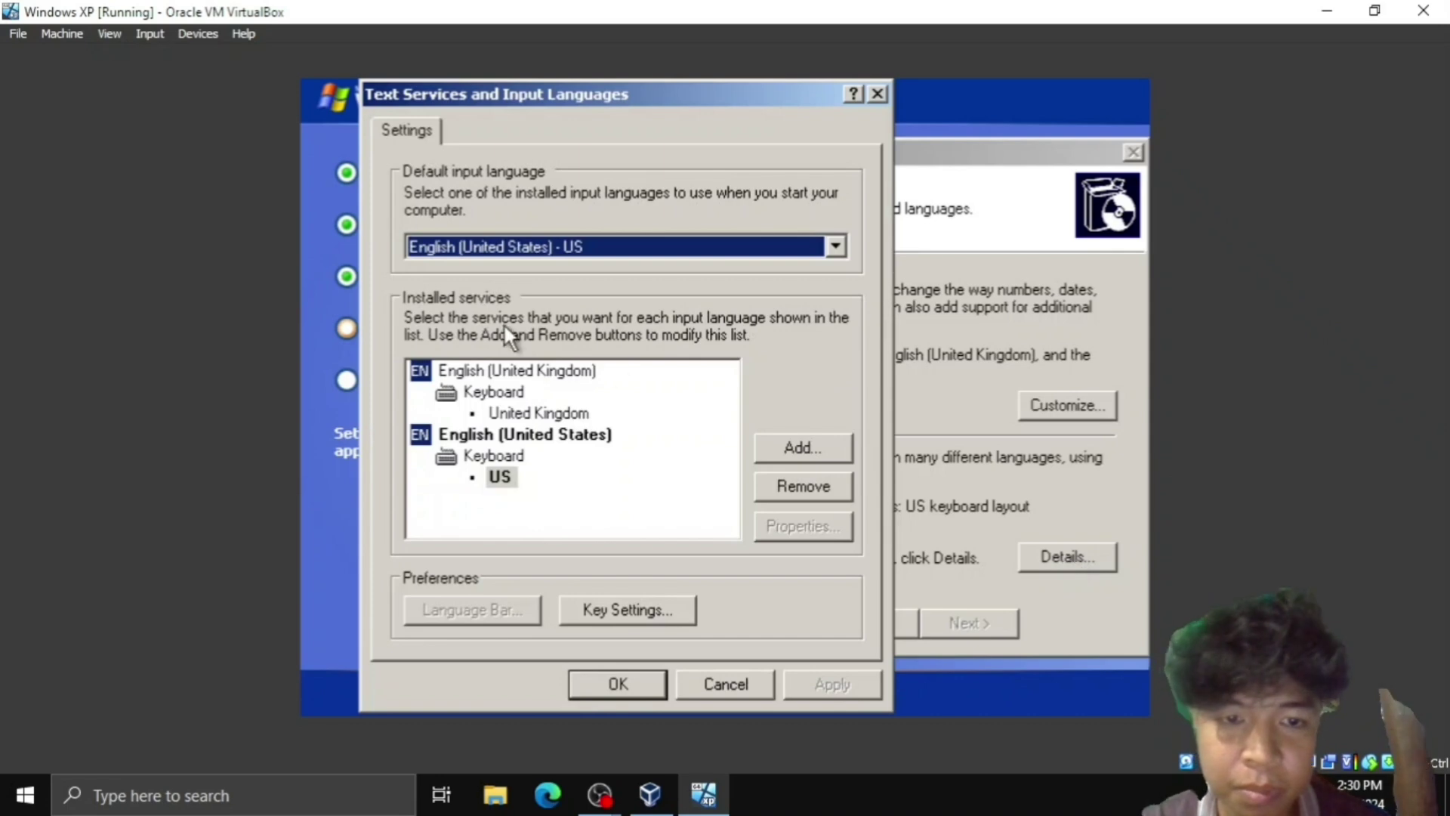
left_click(877, 94)
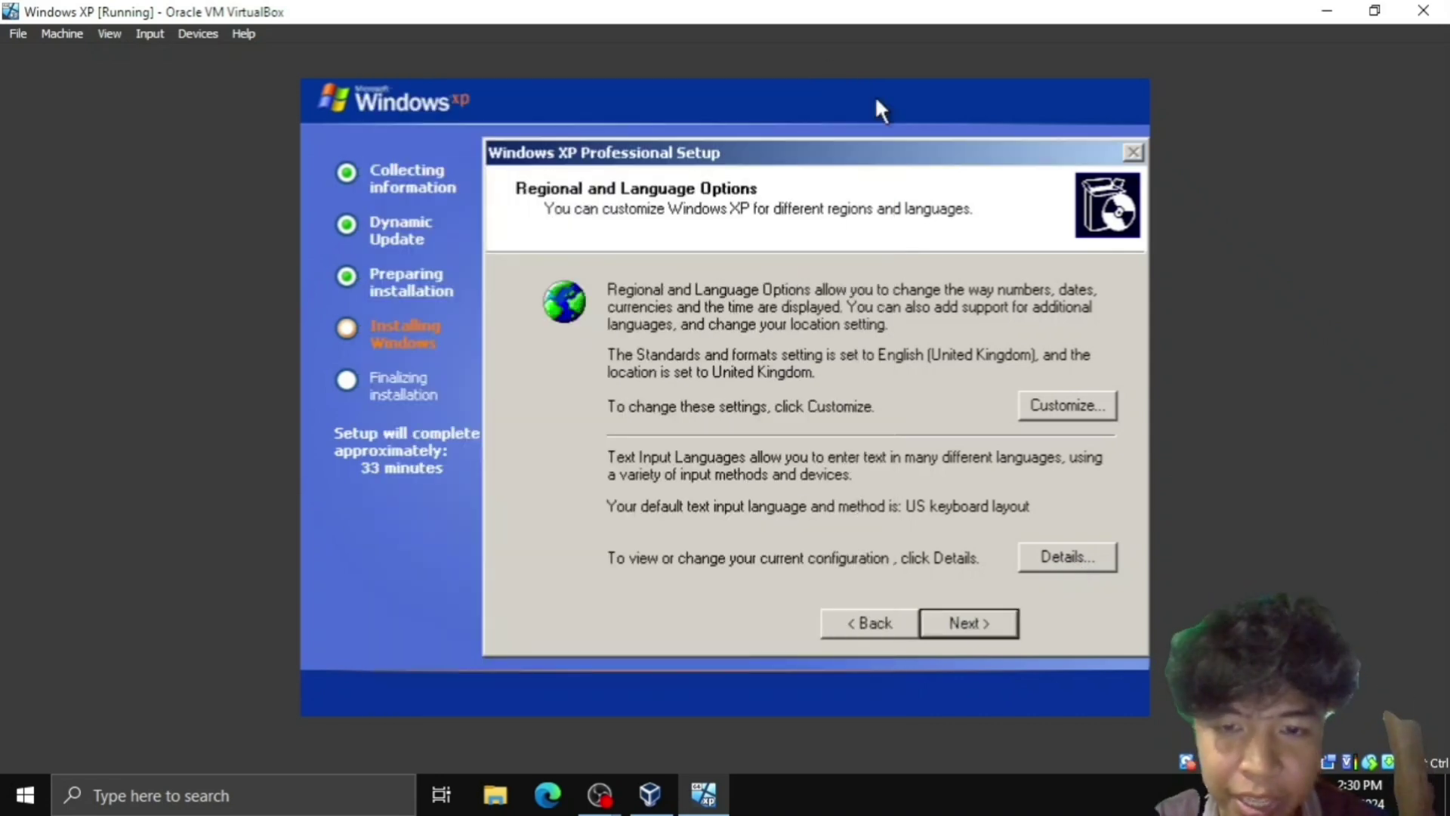
left_click(974, 616)
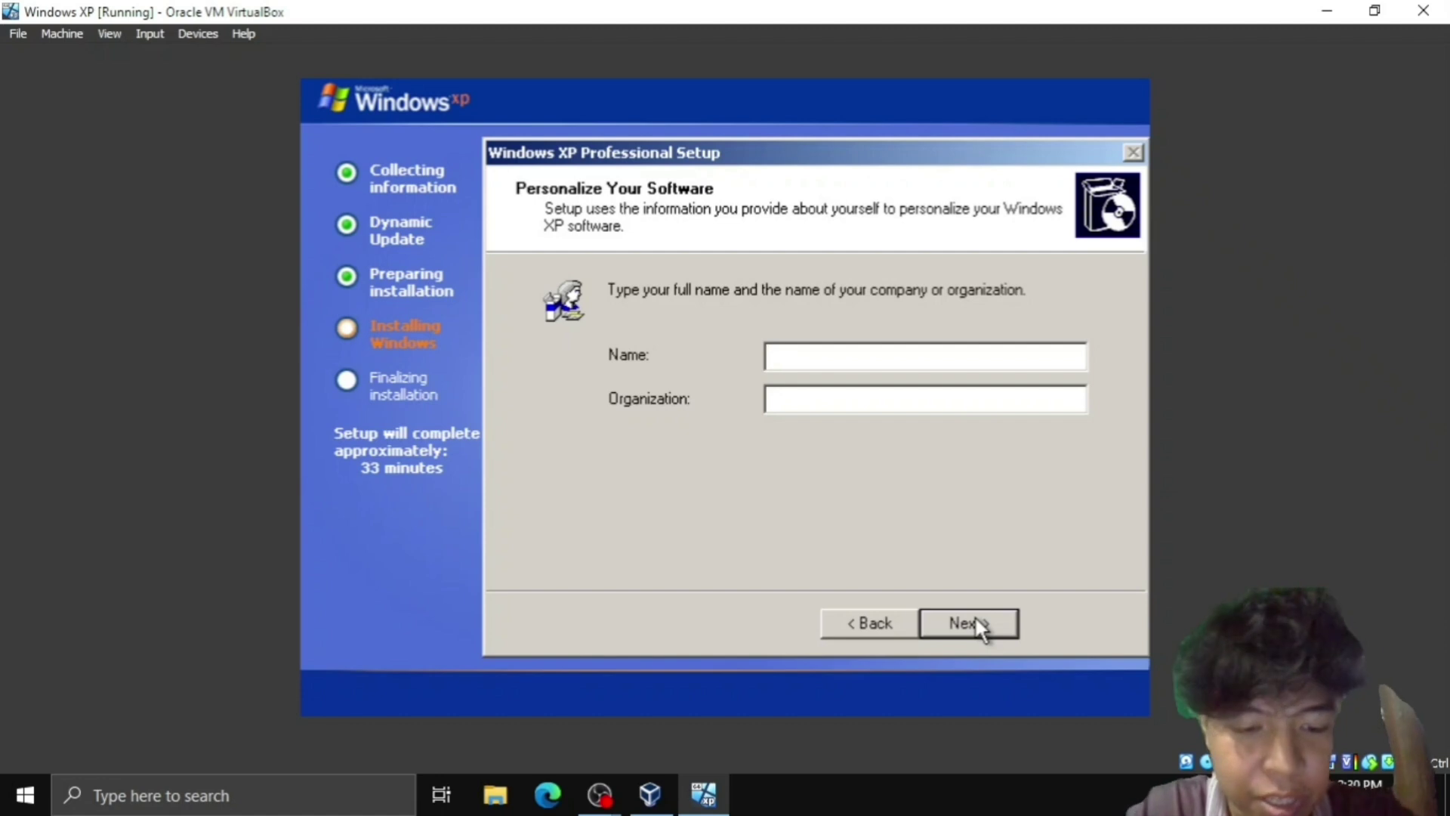
Enter the user's name in the Name field and continue to the Product Key page.
type("Rexo")
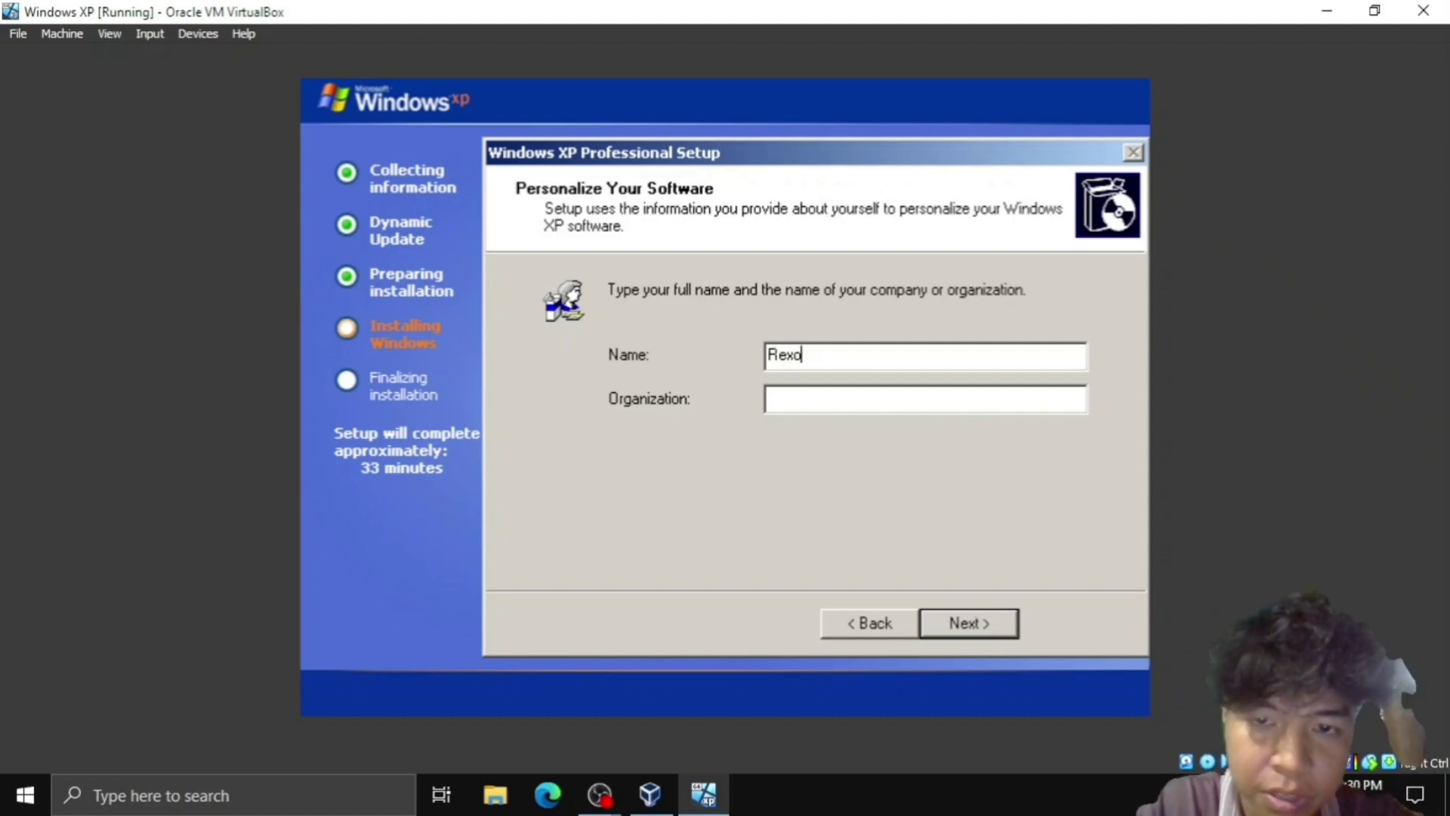
type("n")
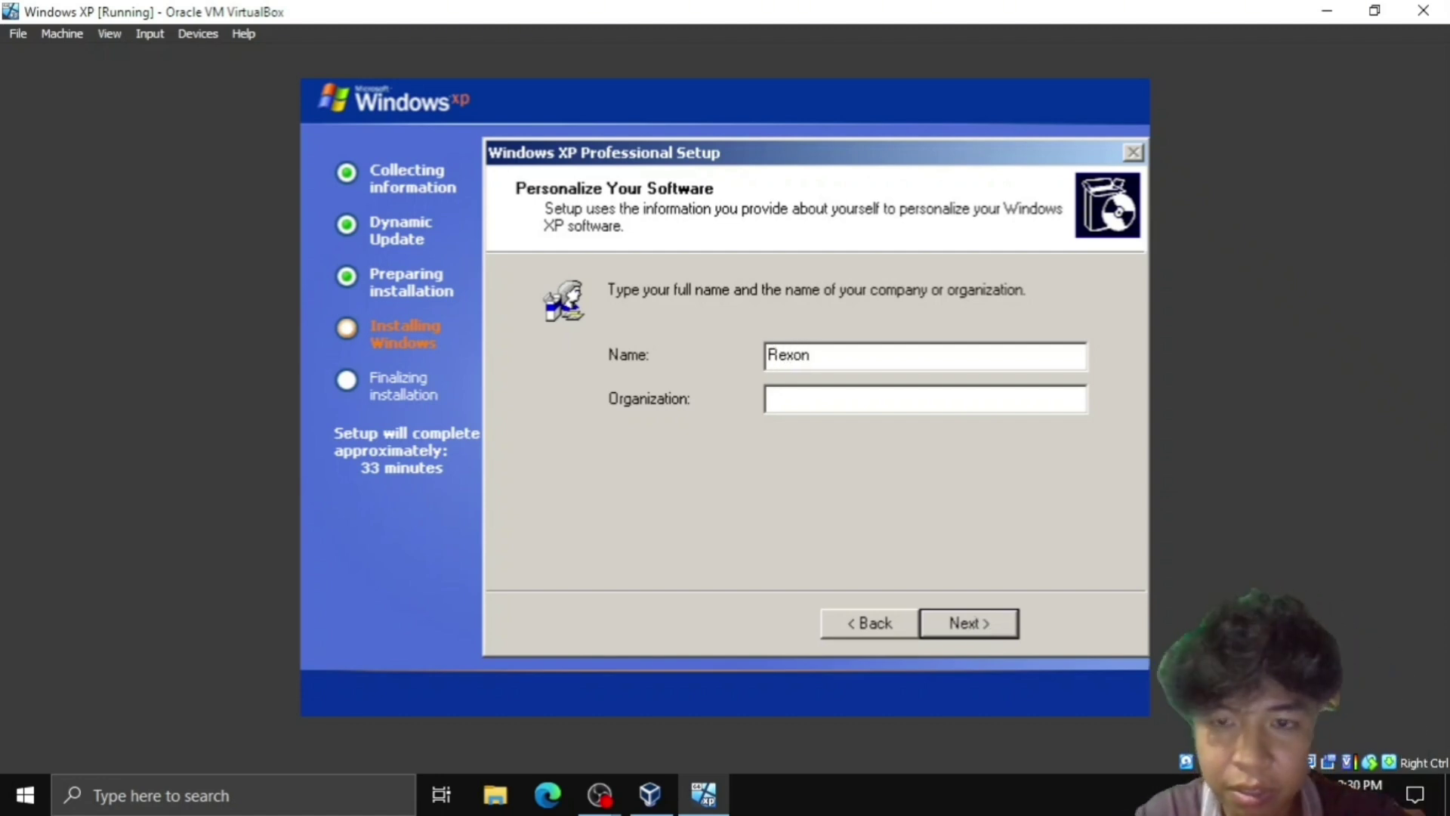
left_click(985, 619)
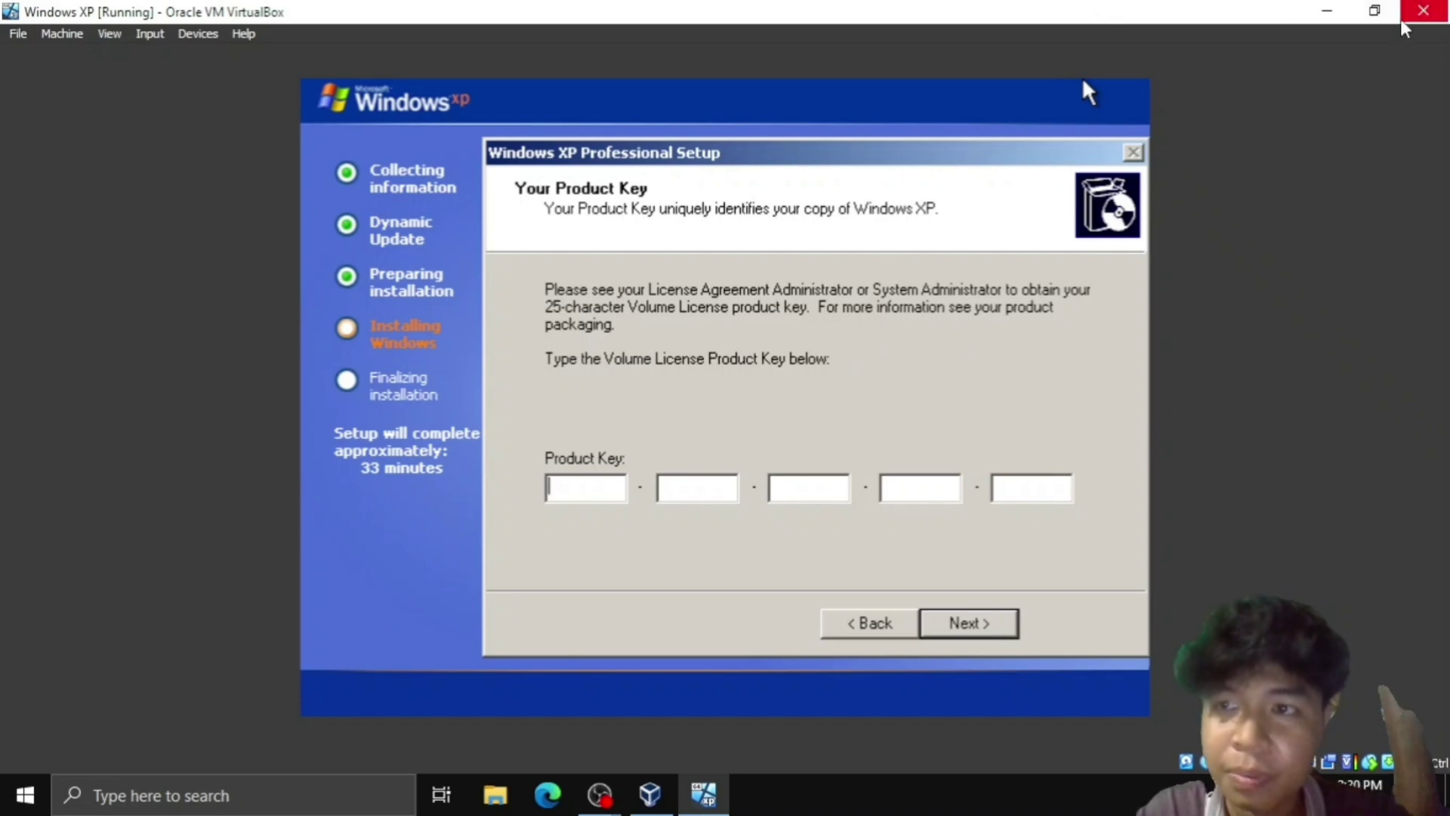
Minimize the Windows XP VM window to show the VirtualBox Manager.
left_click(1332, 13)
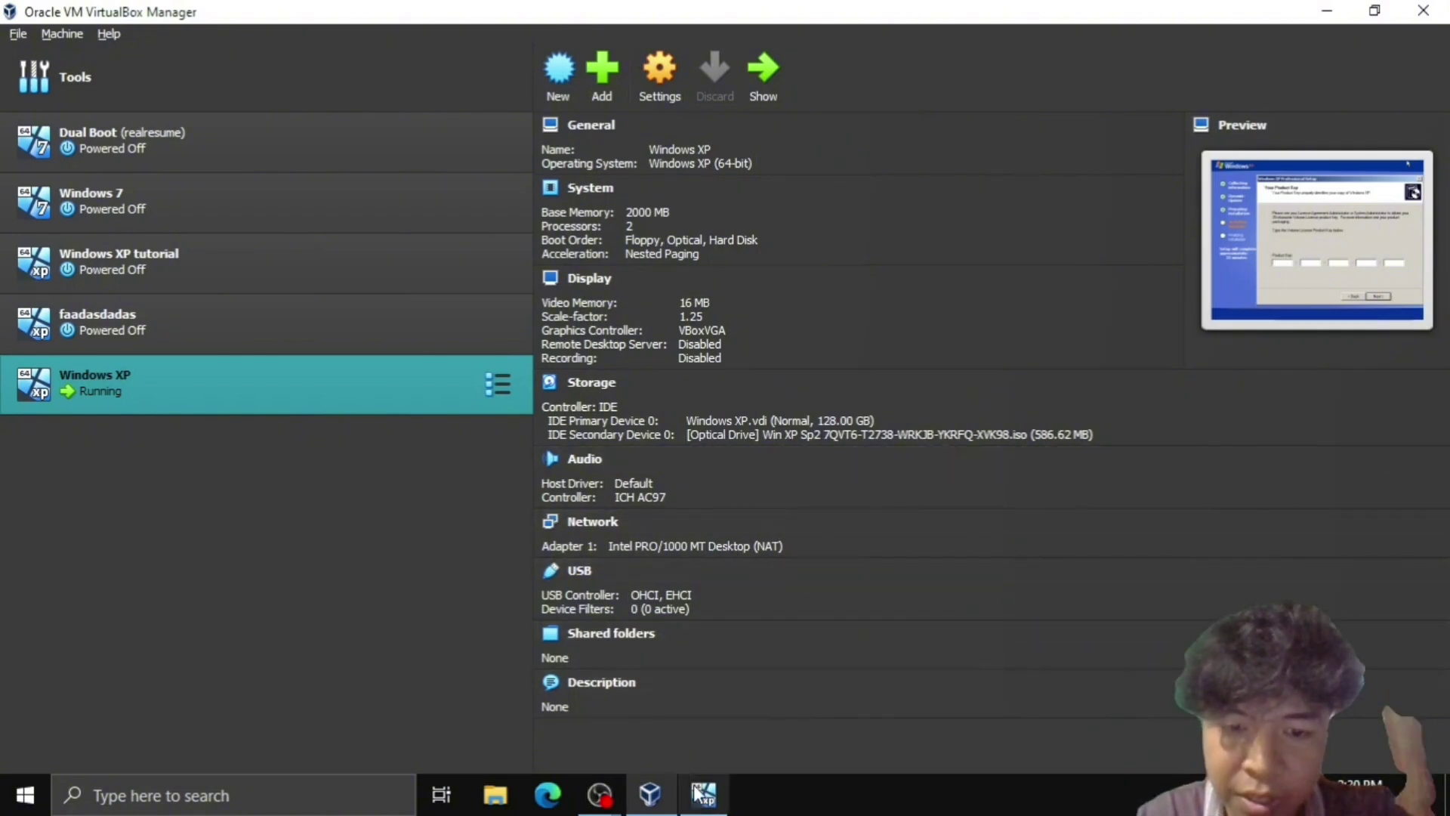
mouse_move(701, 795)
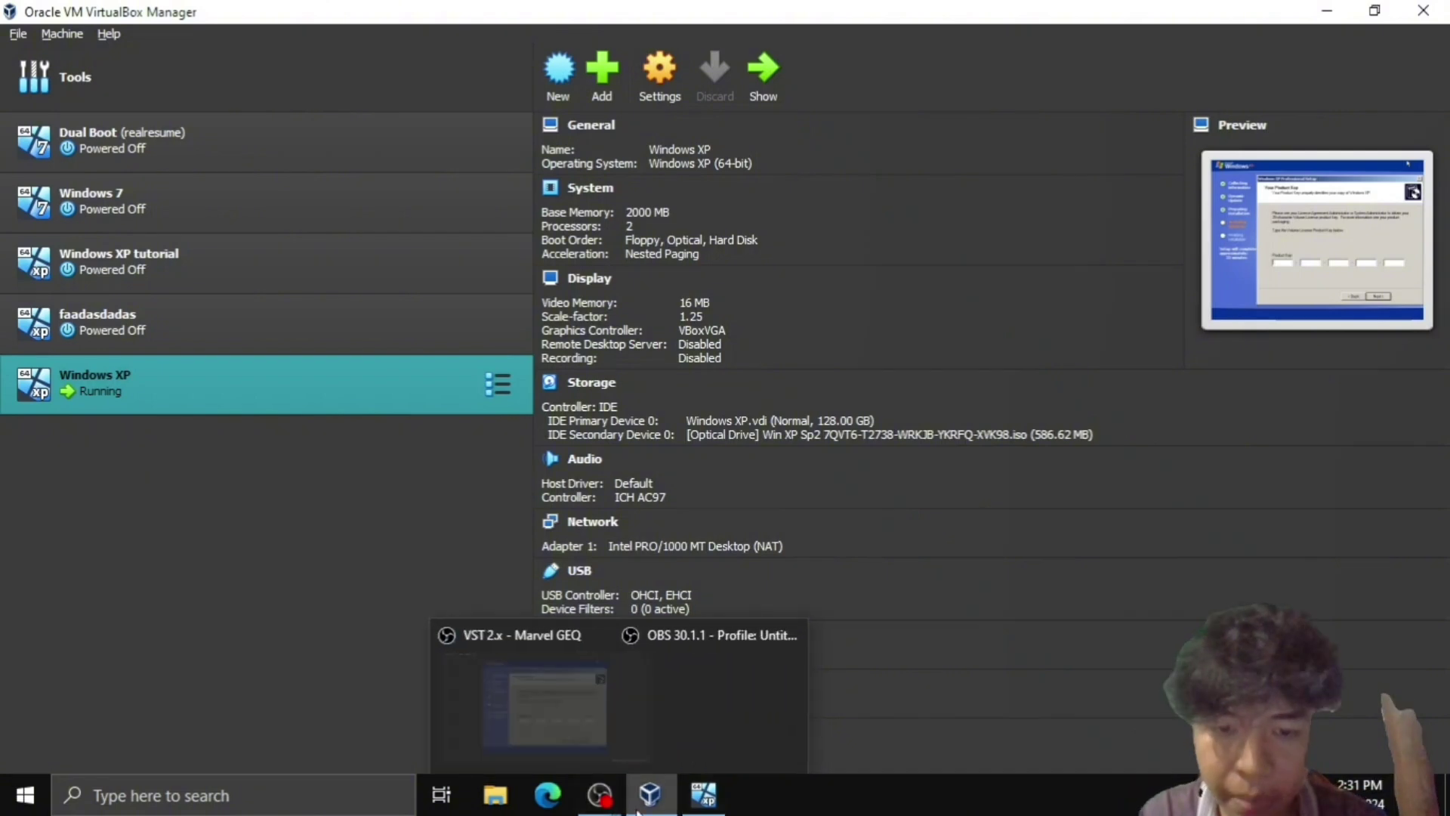
Restore the VM window, enter the Windows XP product key, and continue.
left_click(703, 794)
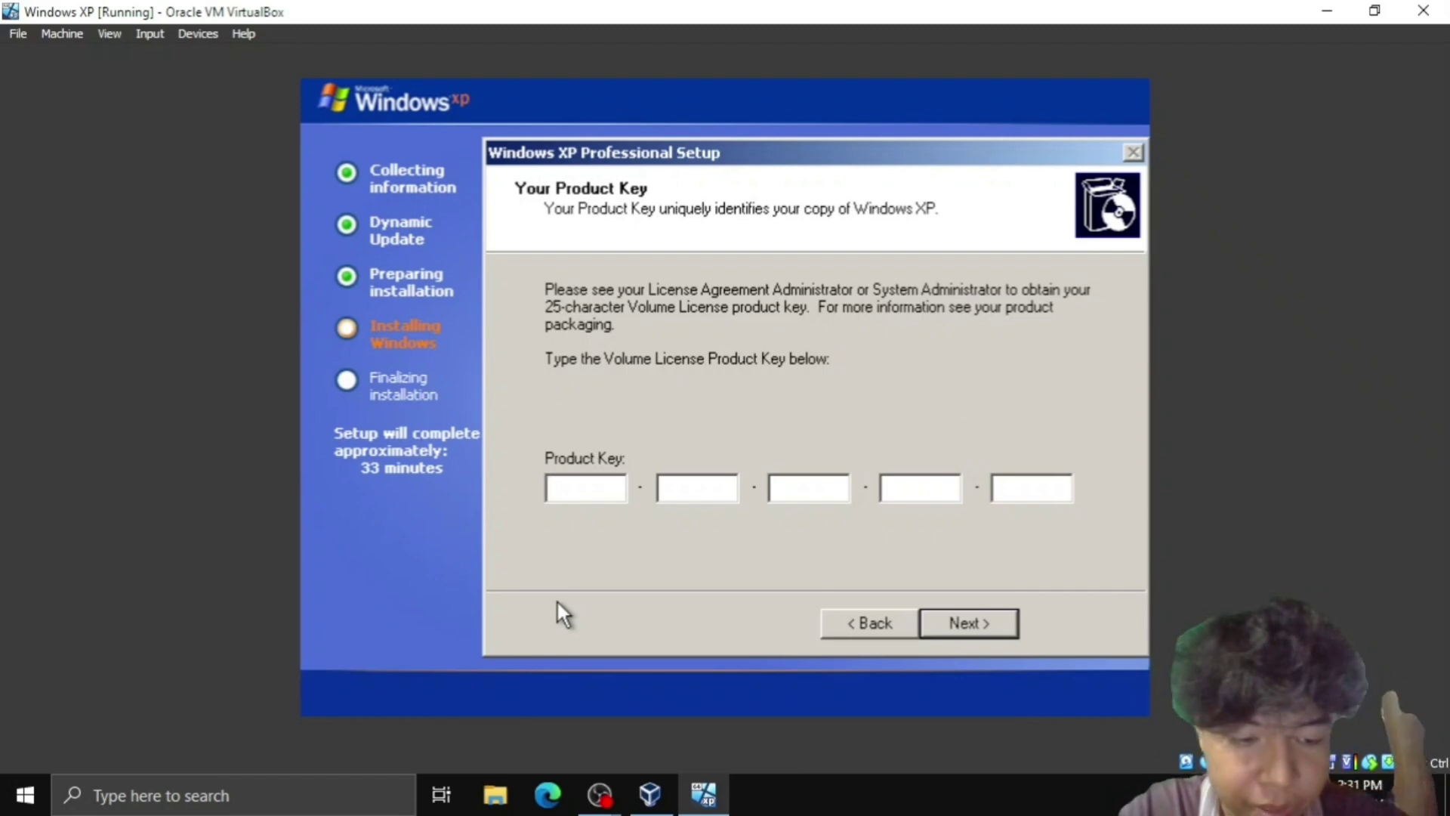
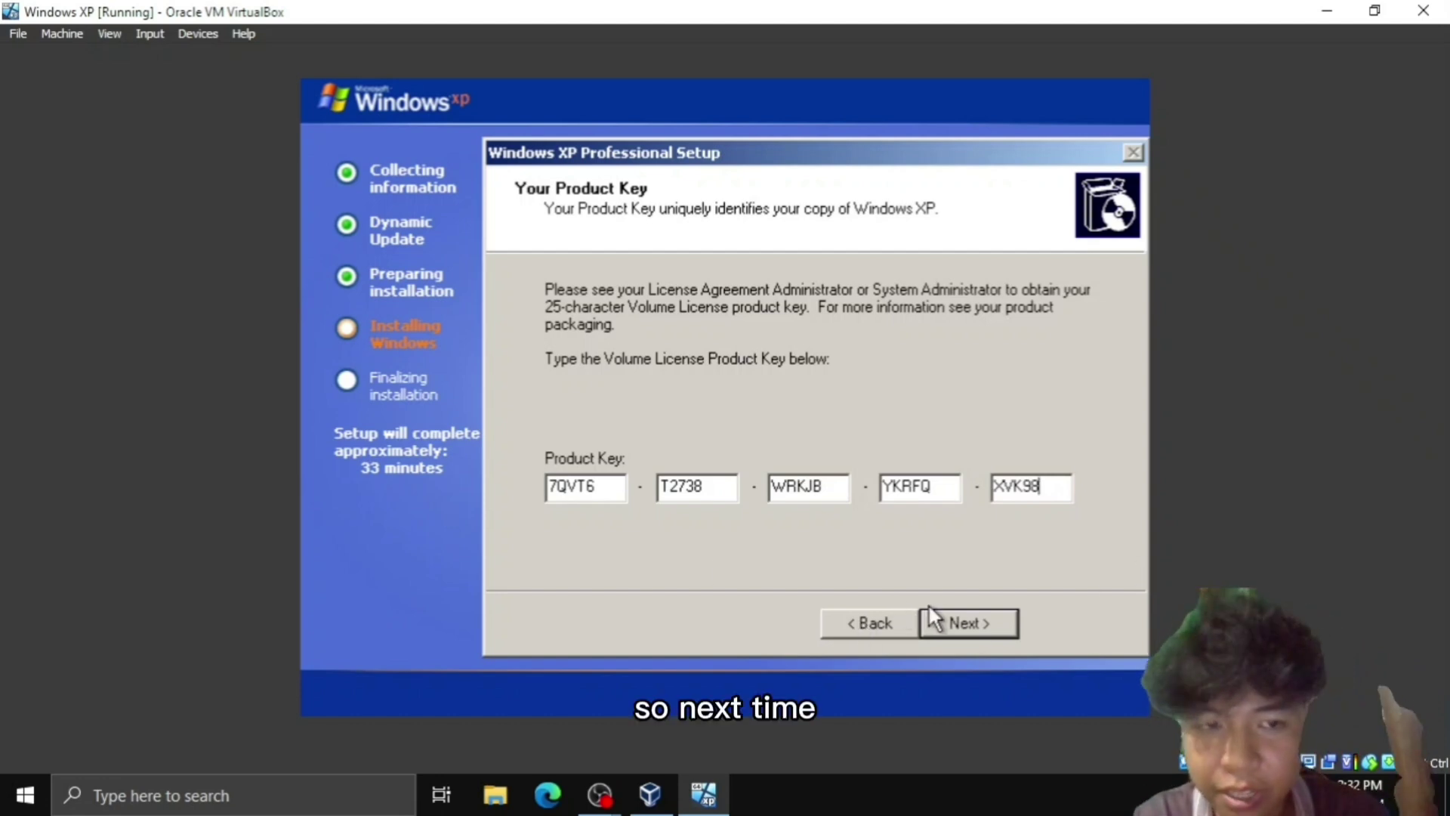
left_click(961, 619)
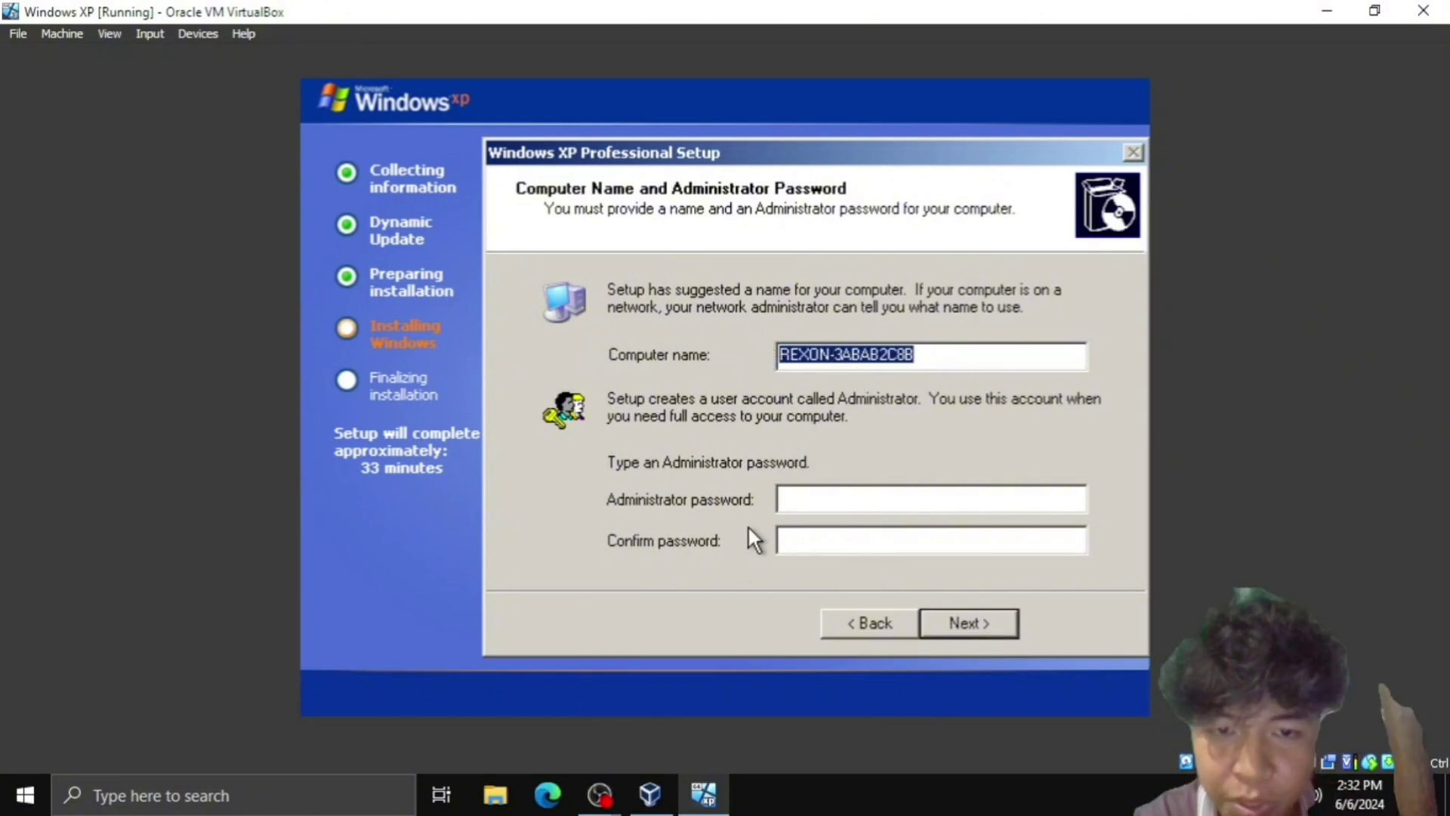
Accept the suggested computer name and the default date, time and time zone.
left_click(940, 615)
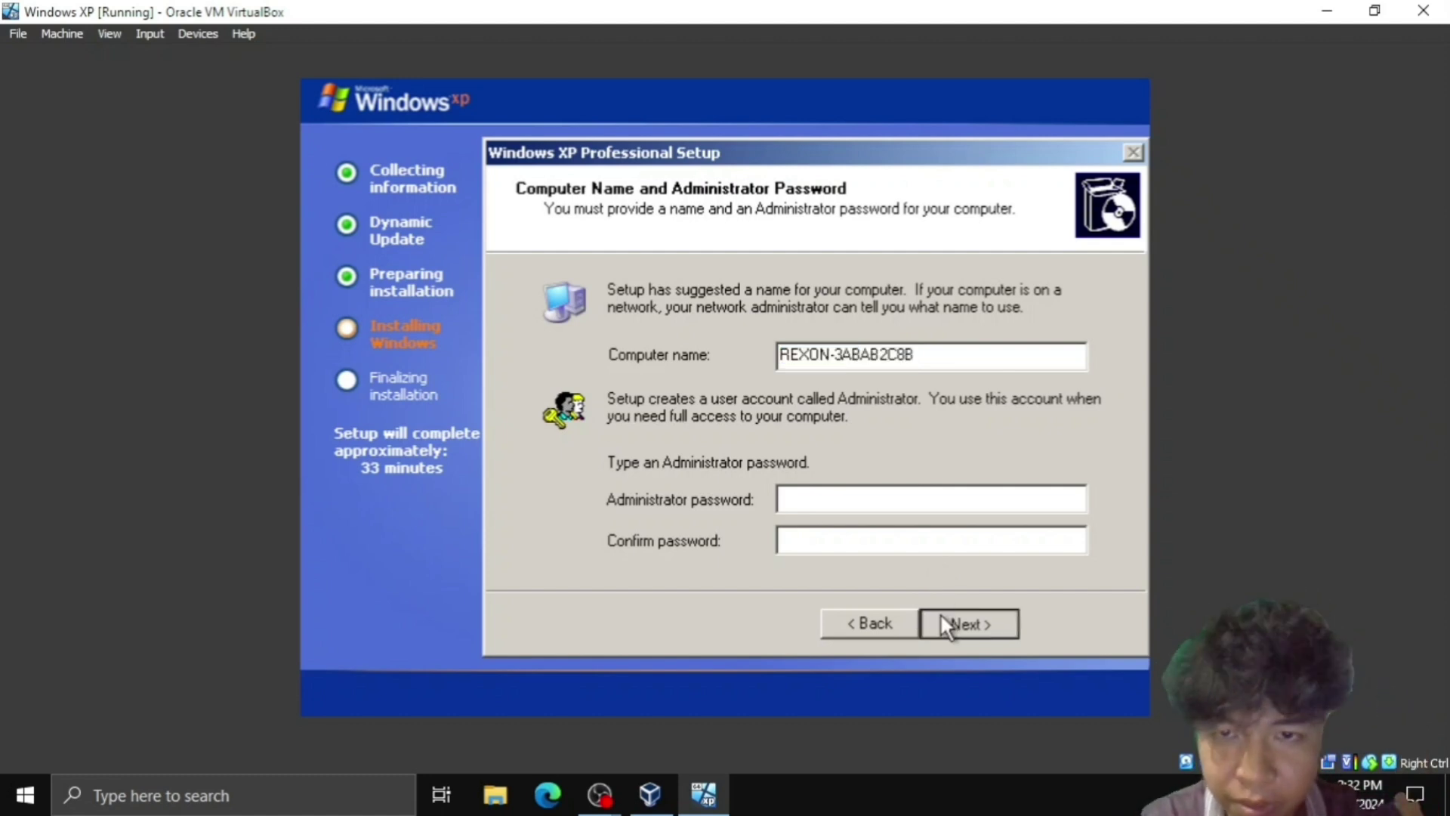
left_click(944, 623)
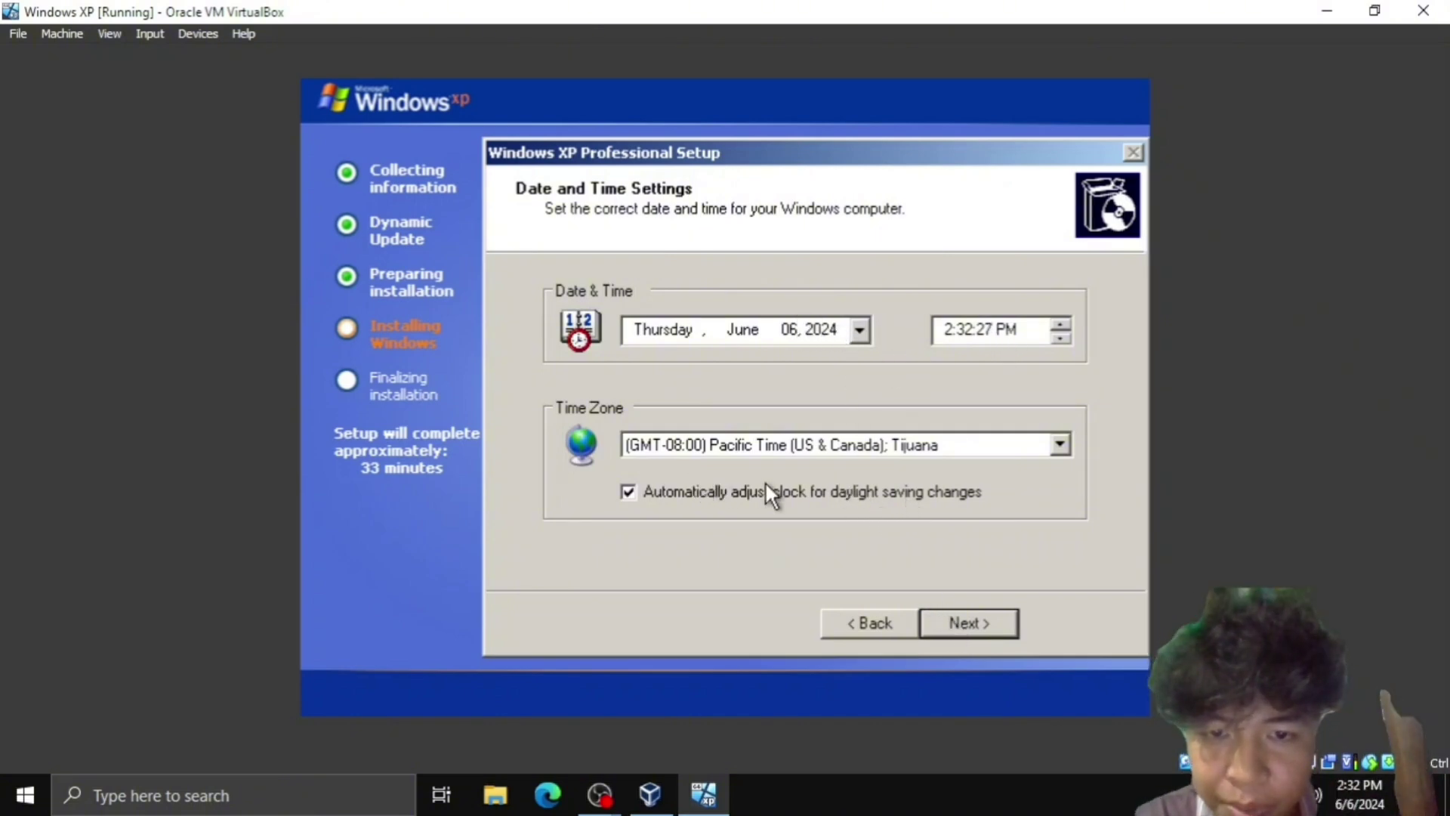
left_click(986, 627)
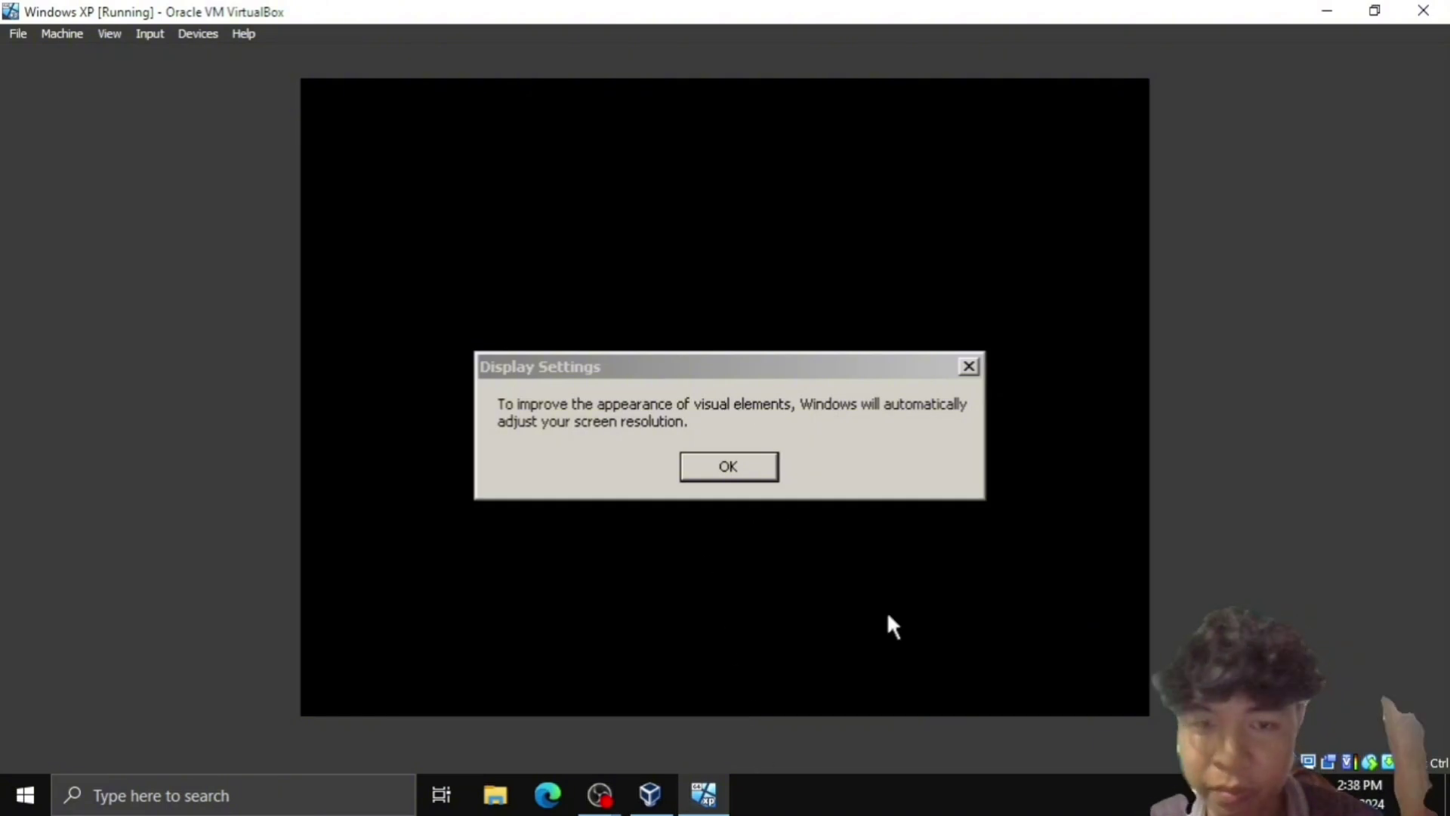
Let Windows automatically adjust the screen resolution and keep the new setting.
left_click(718, 464)
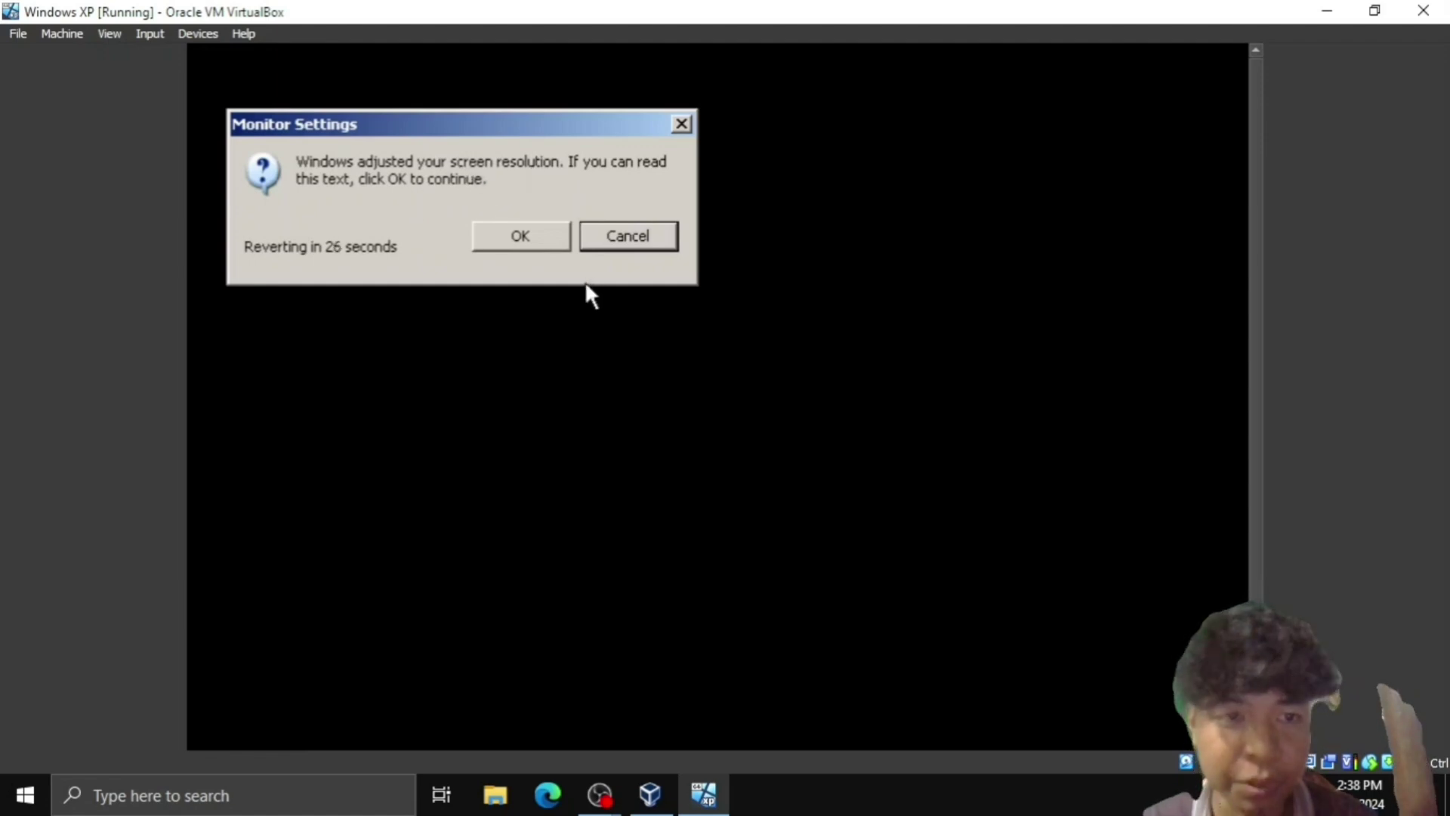
left_click(501, 231)
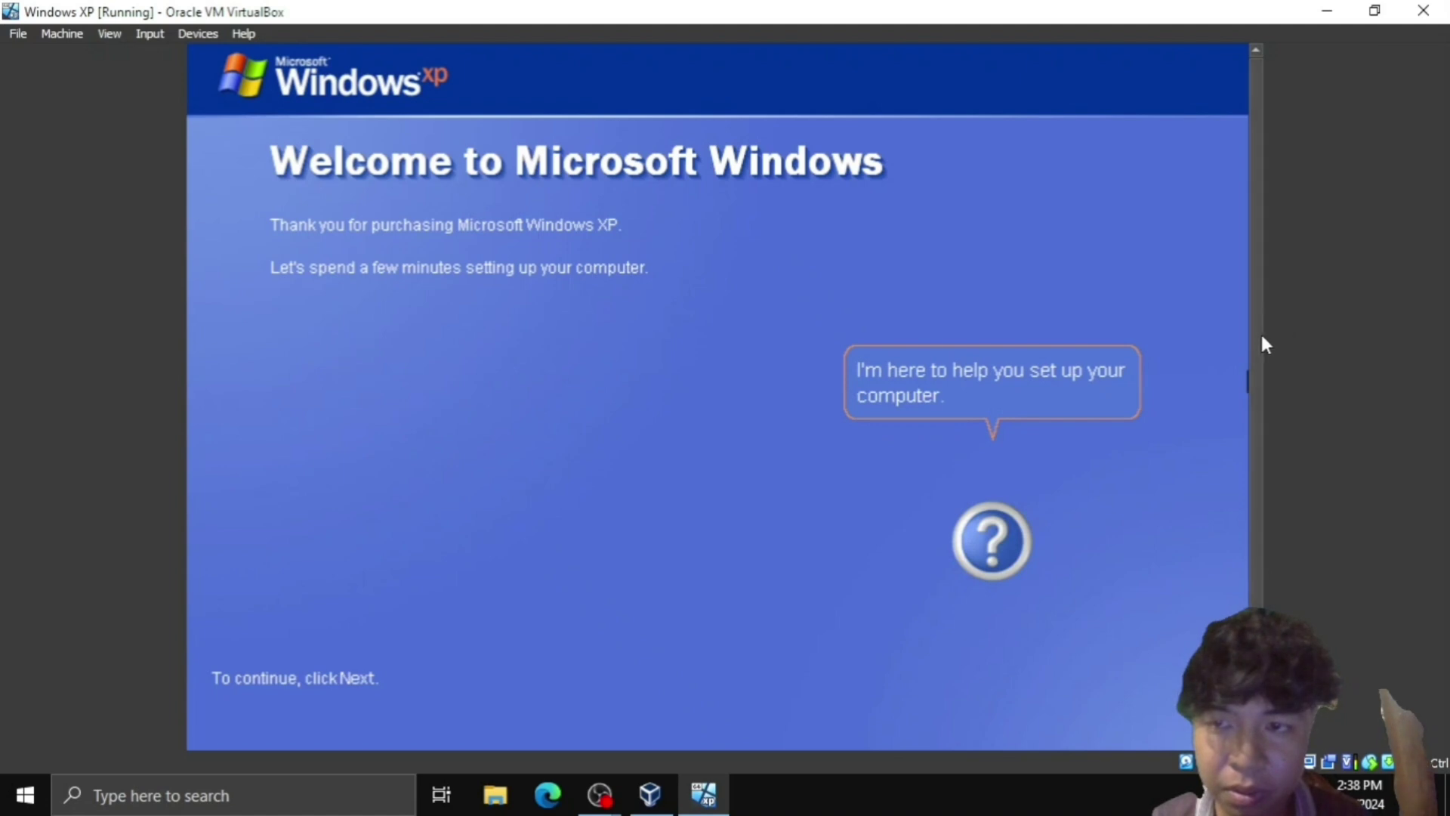
Pass the welcome page and select turning on Automatic Updates now.
left_click_drag(1255, 329, 1269, 456)
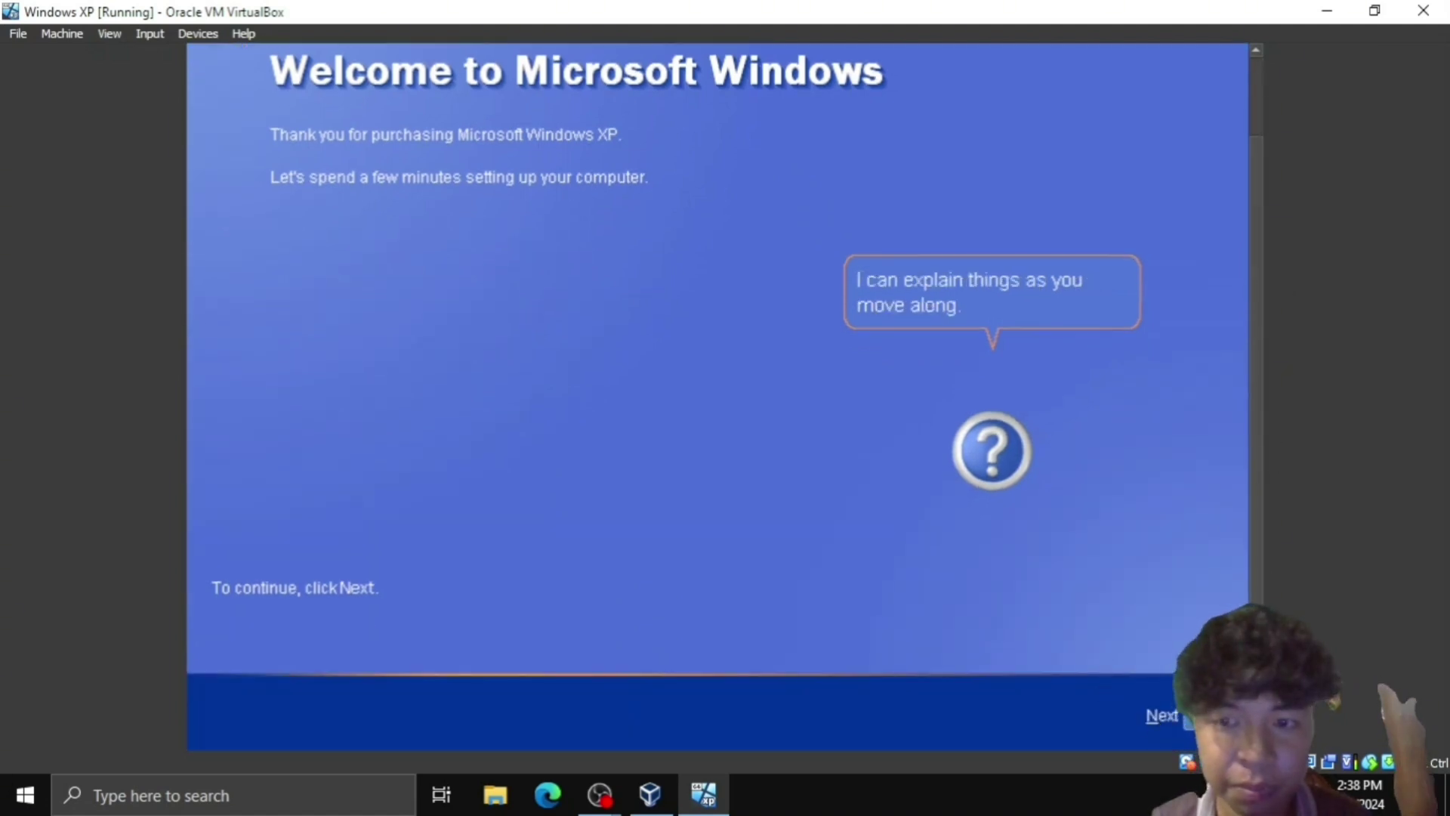
left_click(1162, 716)
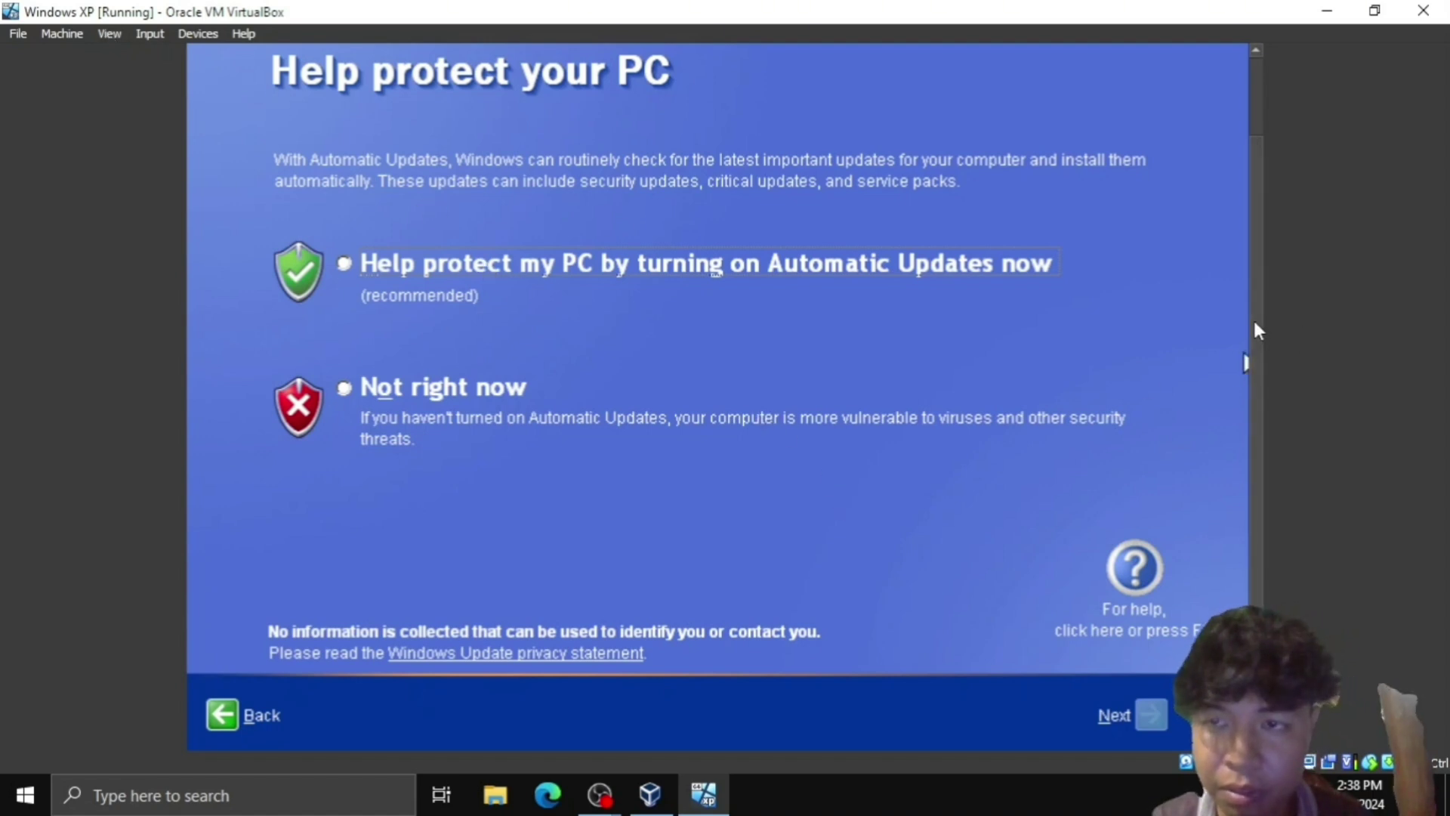
mouse_move(1253, 317)
left_mouse_down()
mouse_move(1243, 239)
mouse_move(1255, 323)
left_mouse_up()
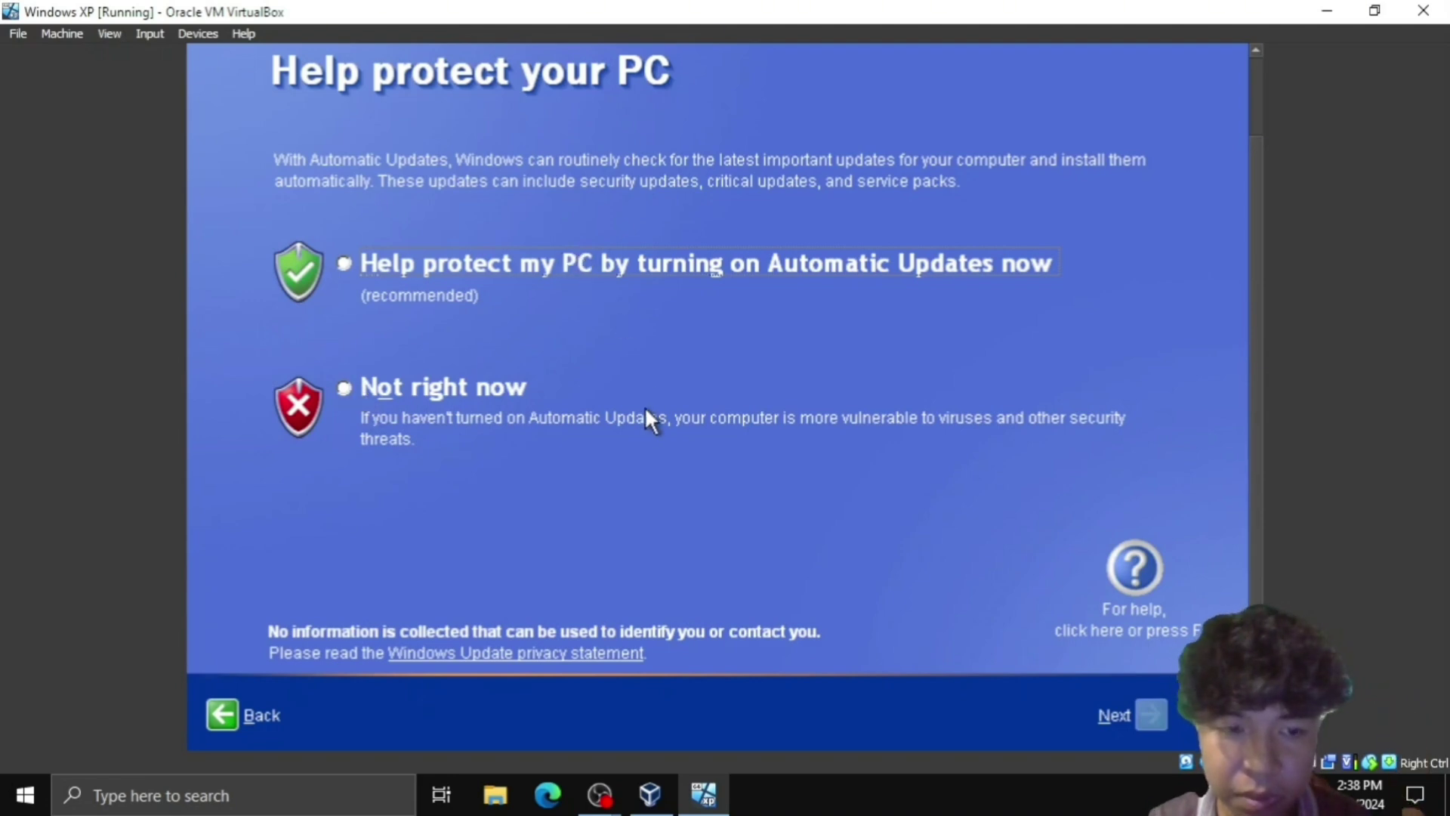
left_click(342, 265)
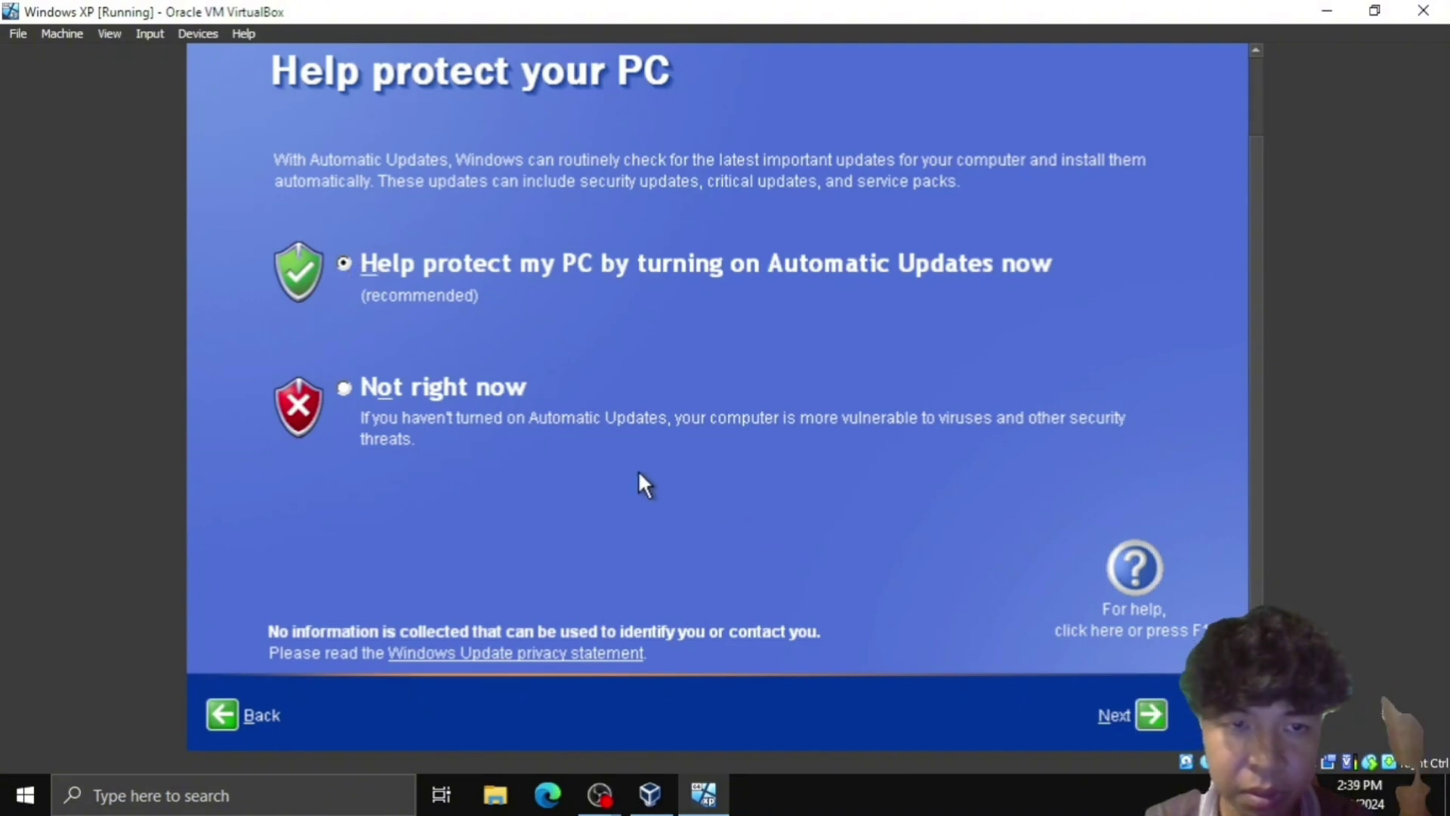
Enter the user's name as the account, then finish setup to reach the XP desktop.
left_click(1150, 710)
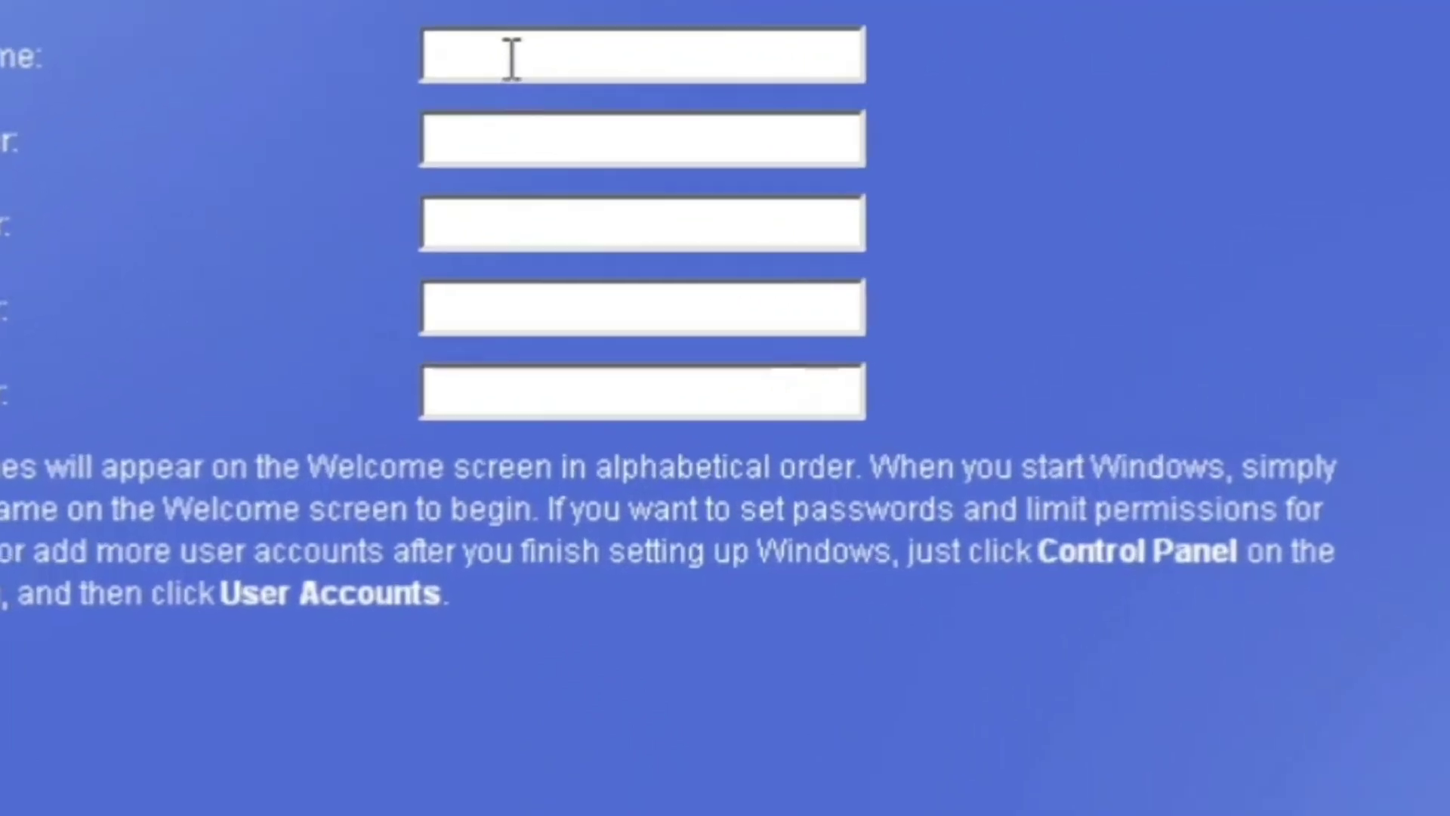
type("Rexo")
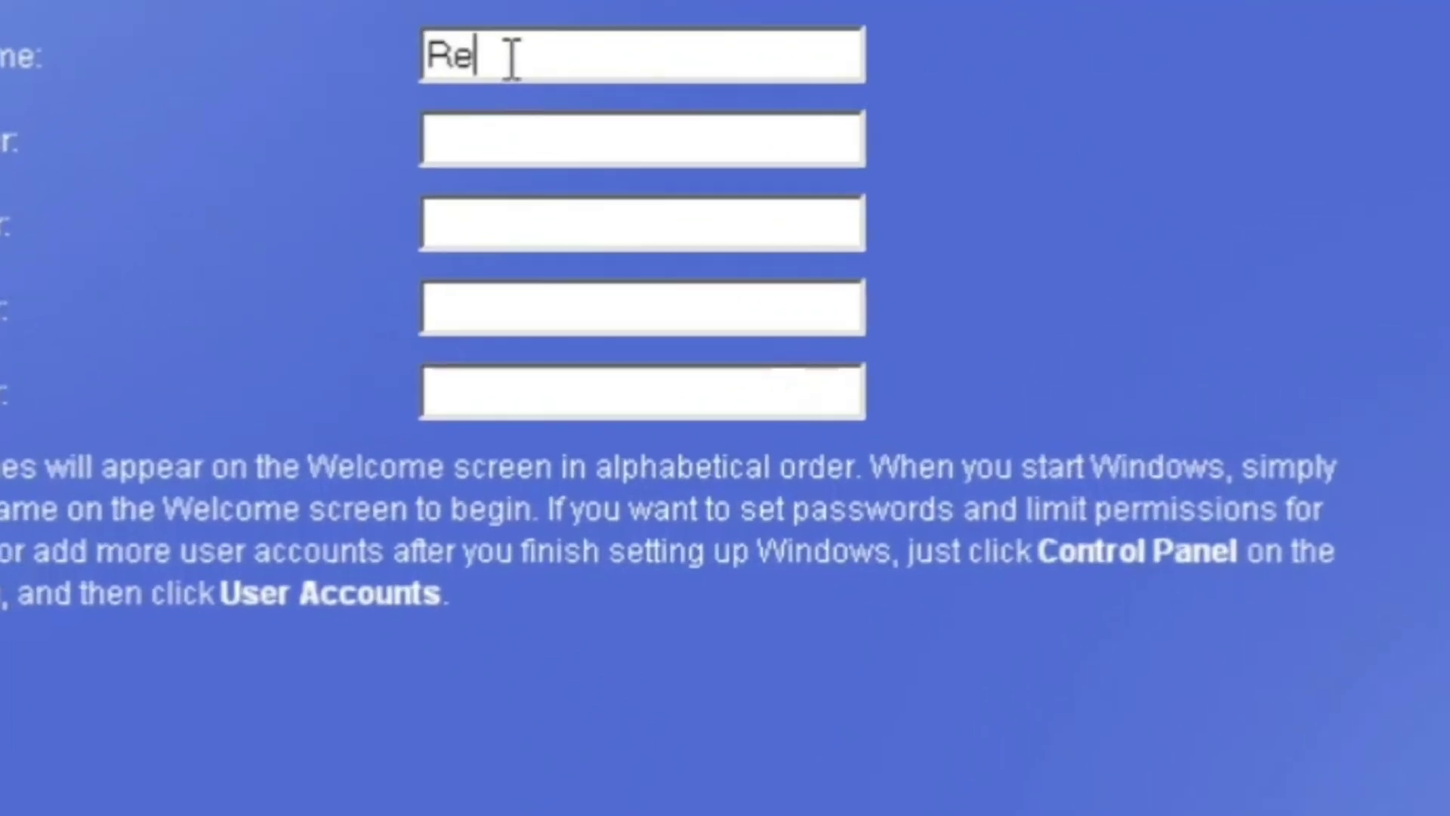
type("n")
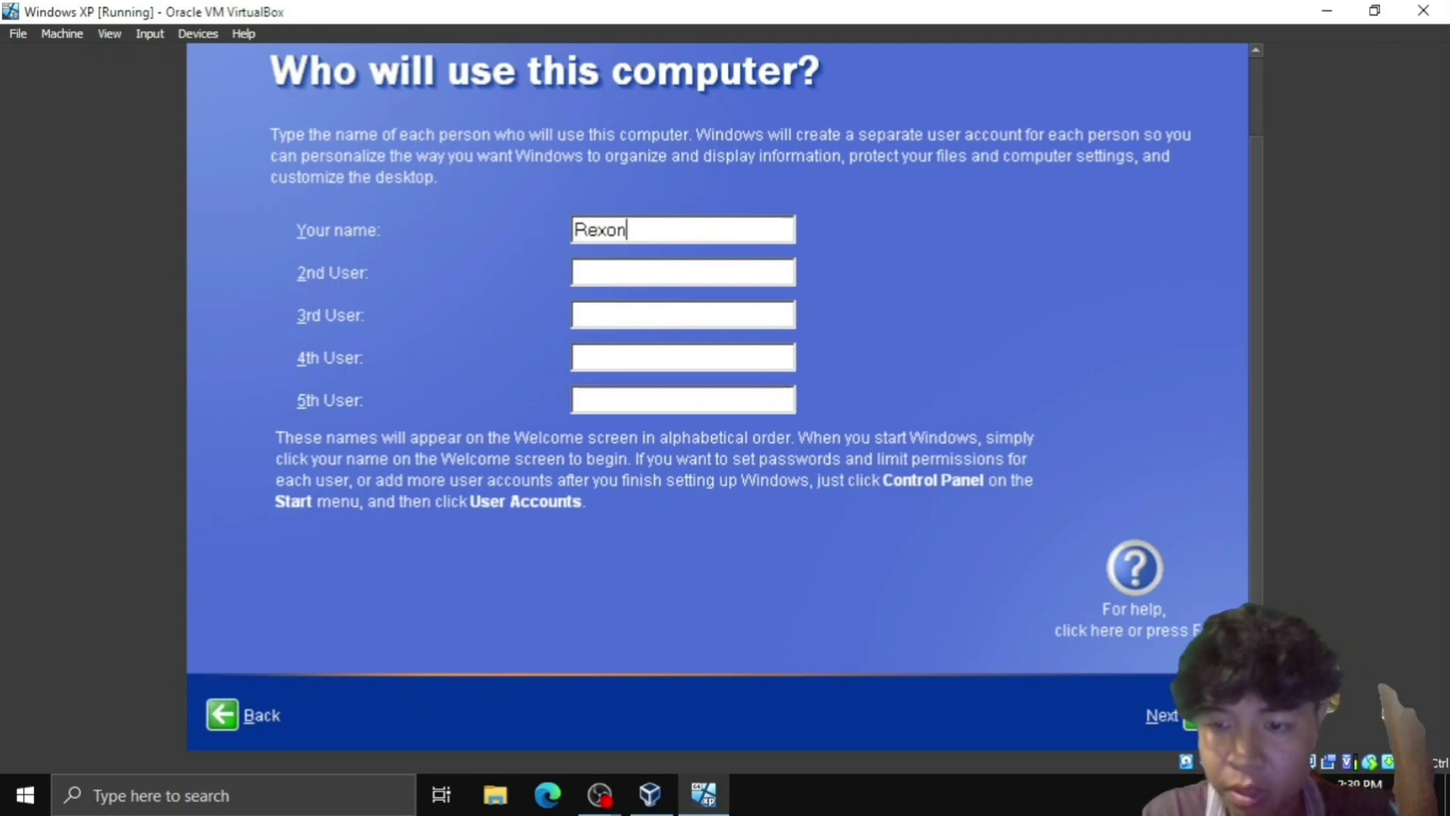
key("Return")
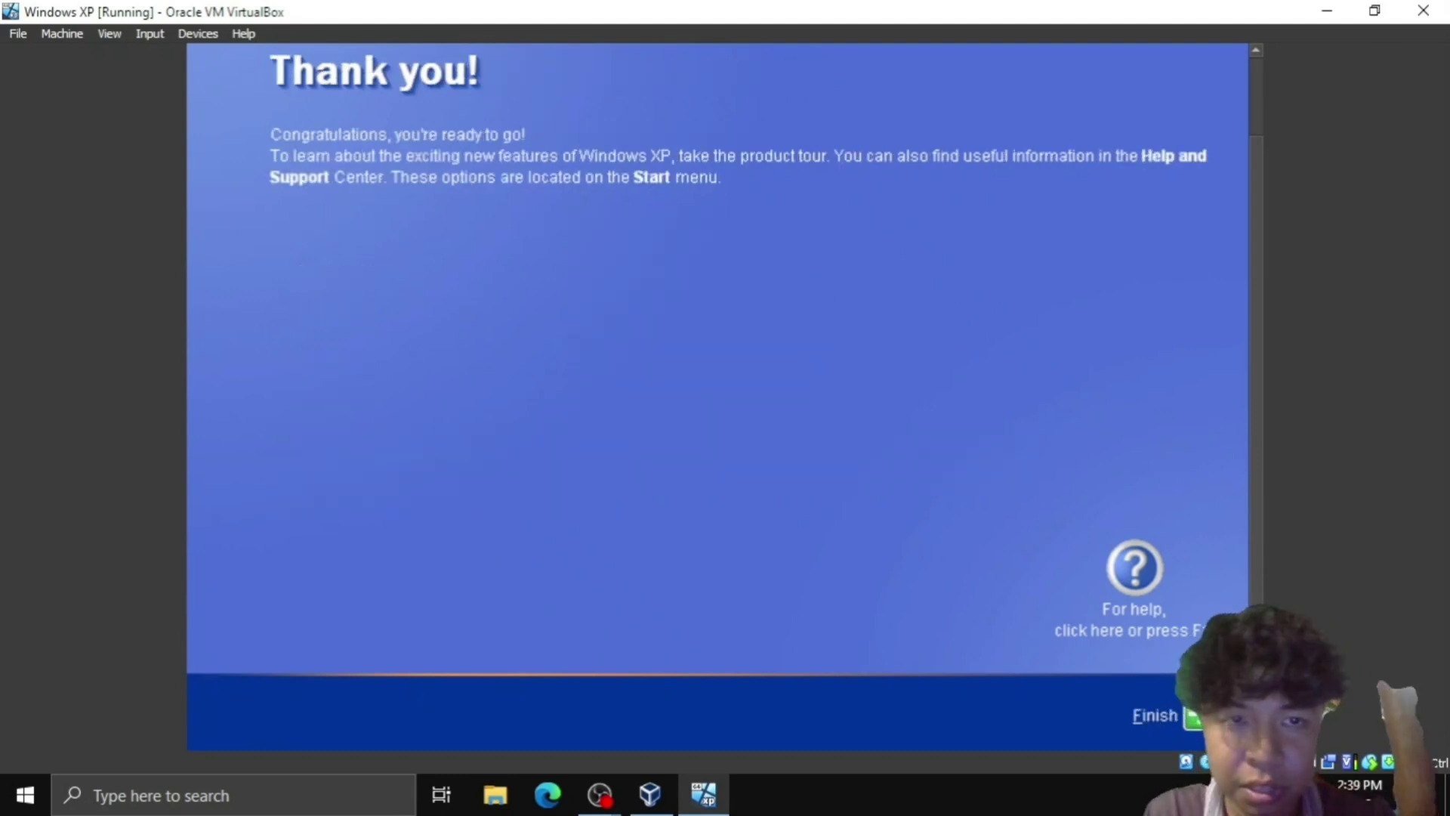
key("Return")
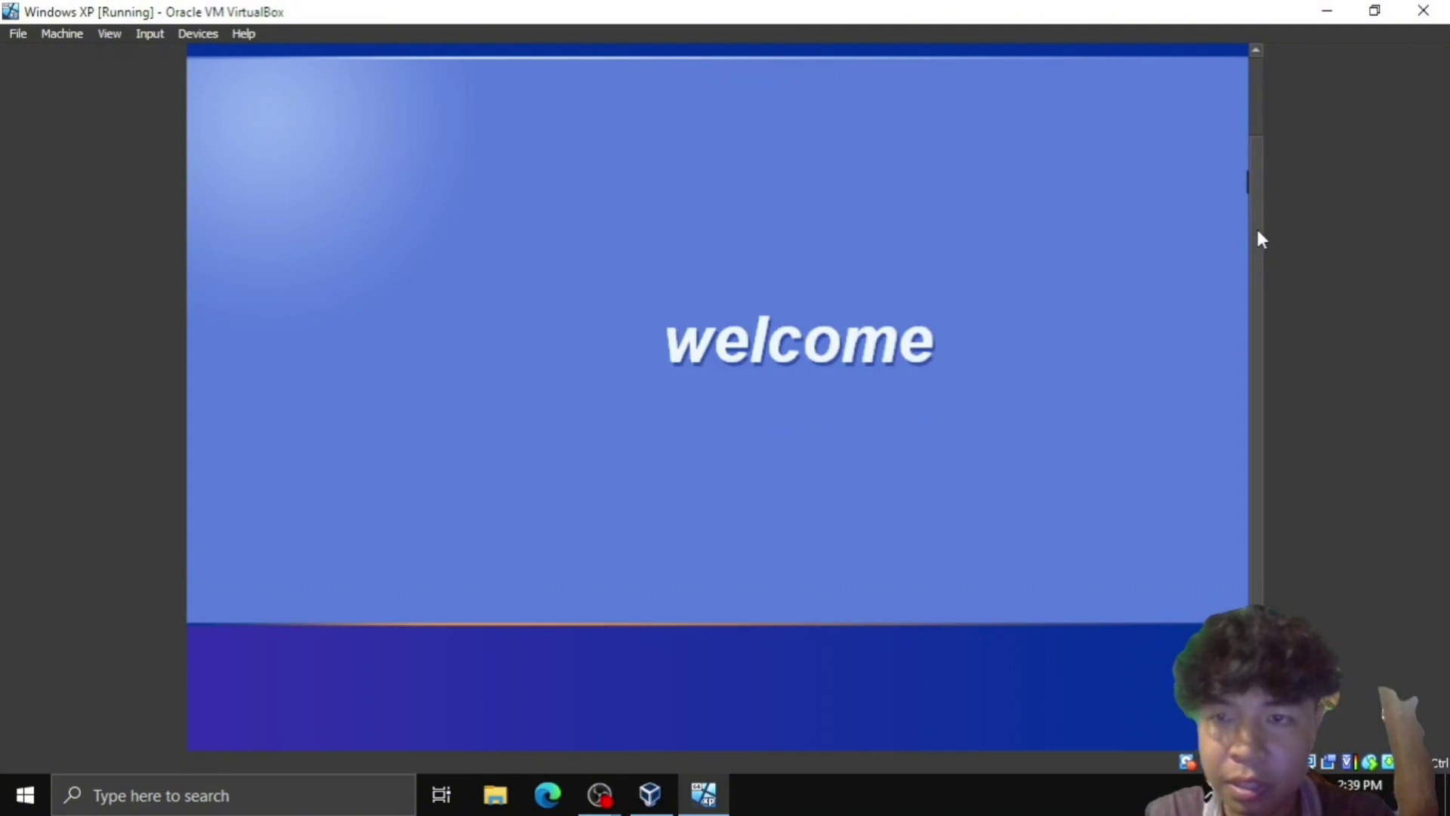
left_click_drag(1255, 231, 1254, 172)
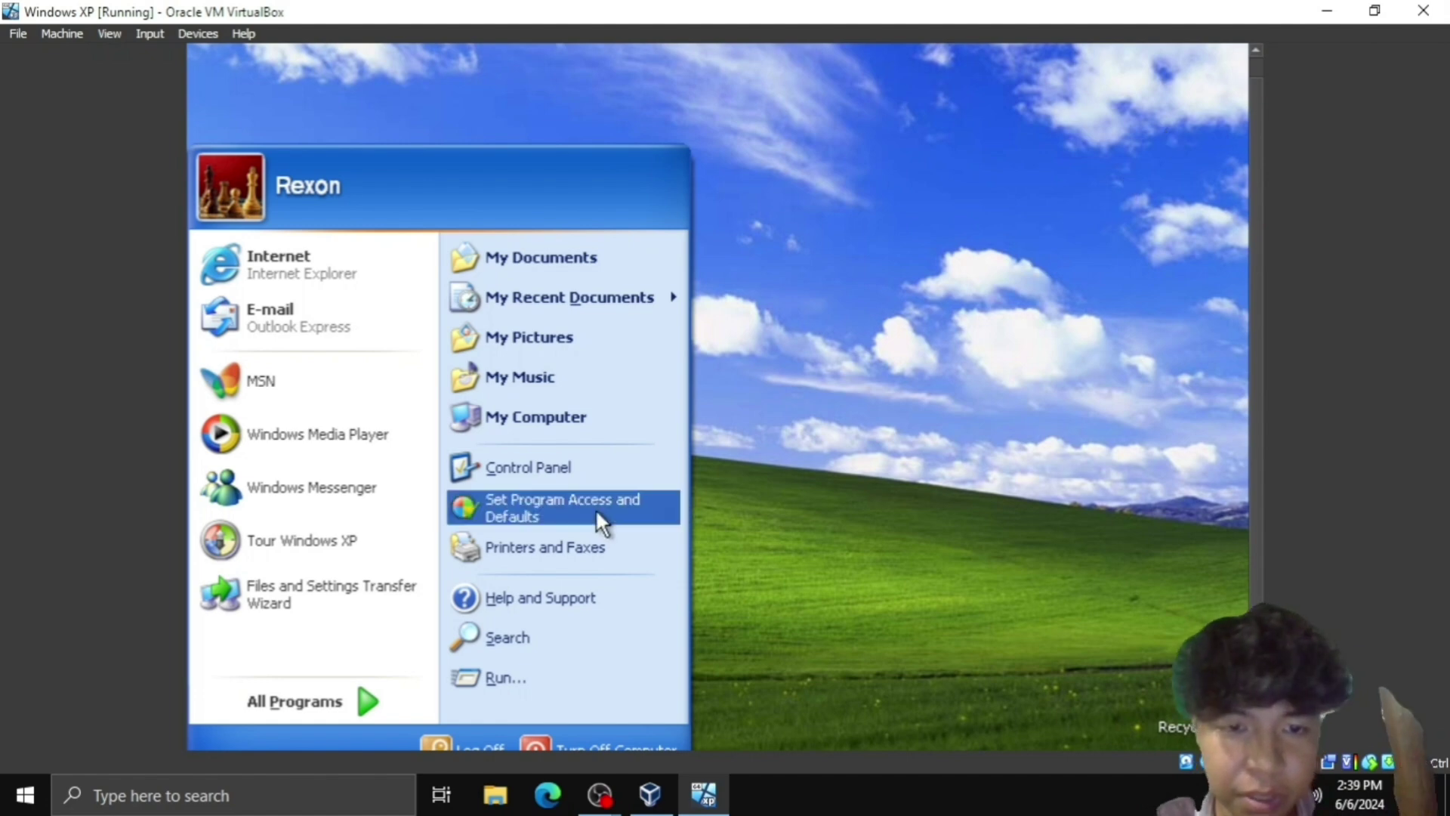
Close the guest Start menu and scale Virtual Screen 1 to 100%.
left_click(809, 532)
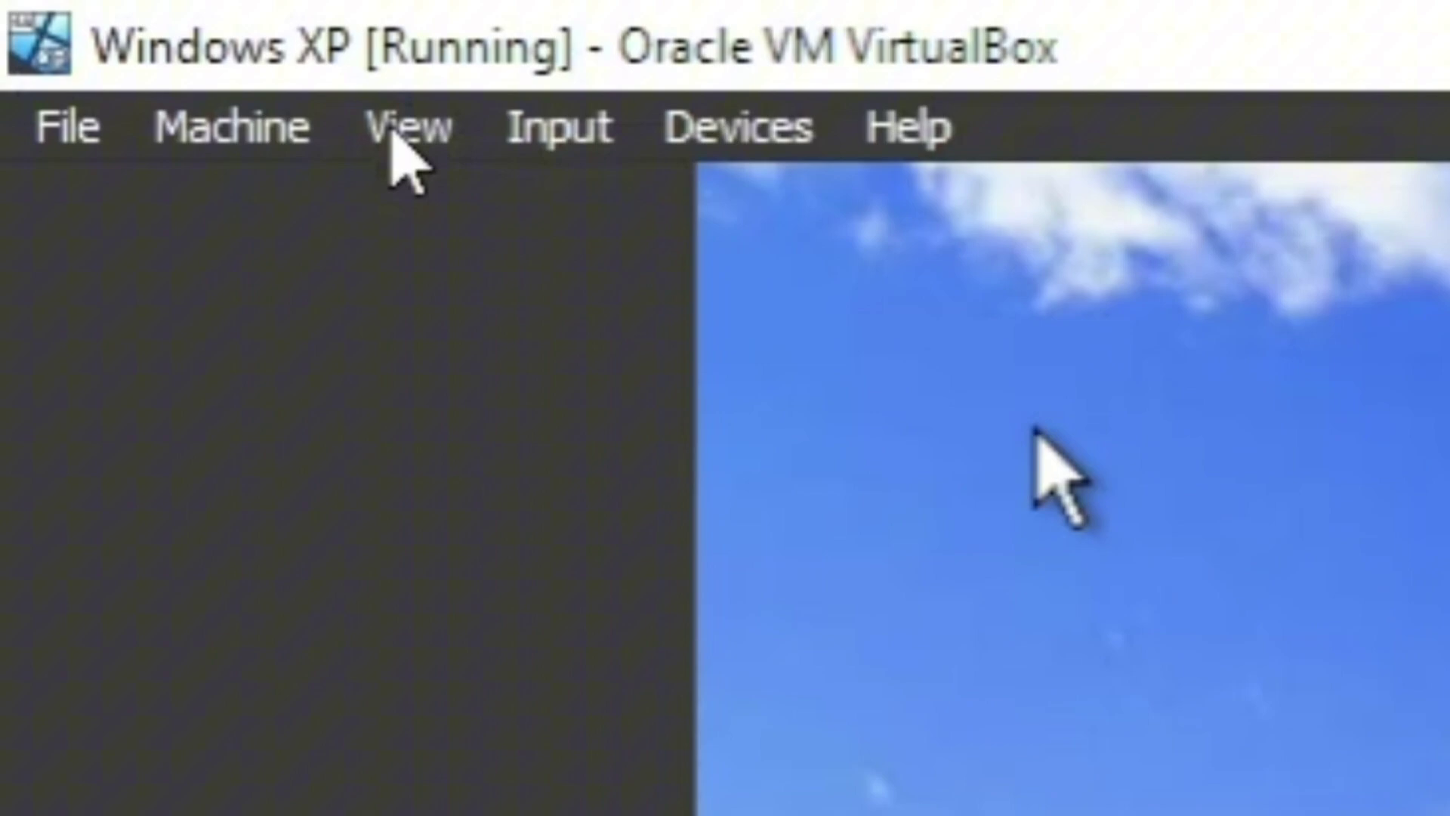
left_click(105, 35)
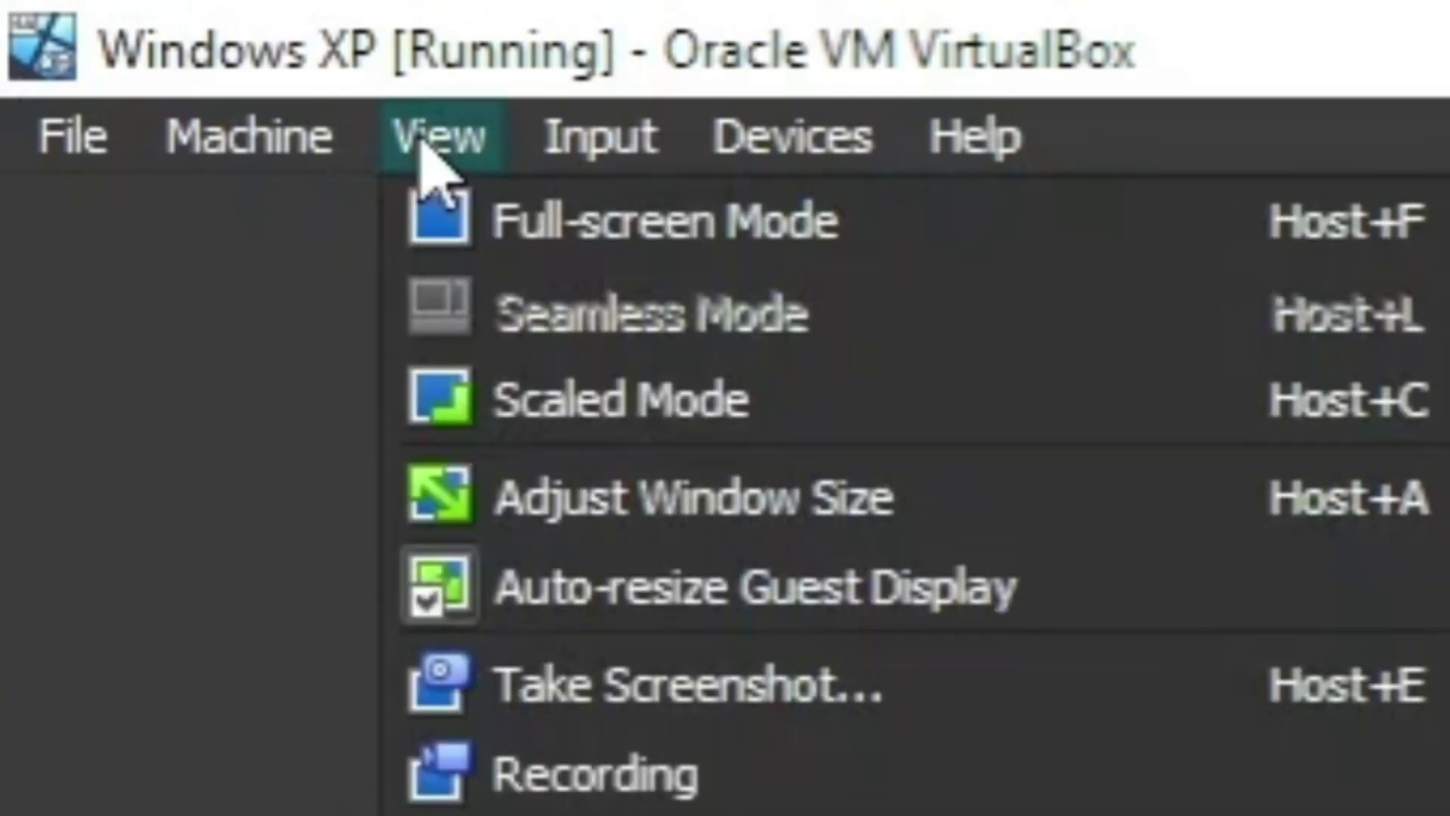
mouse_move(238, 266)
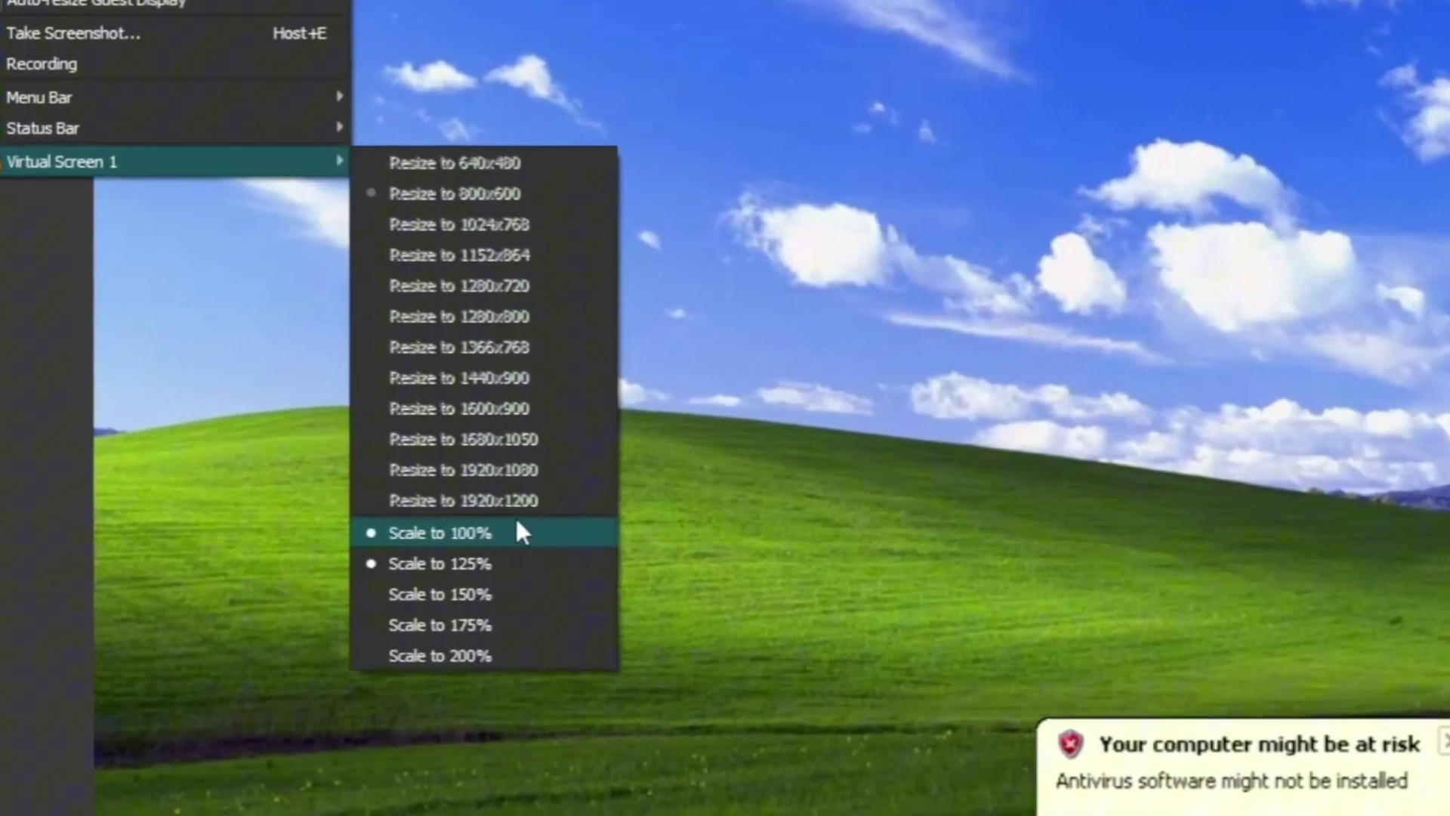
left_click(495, 534)
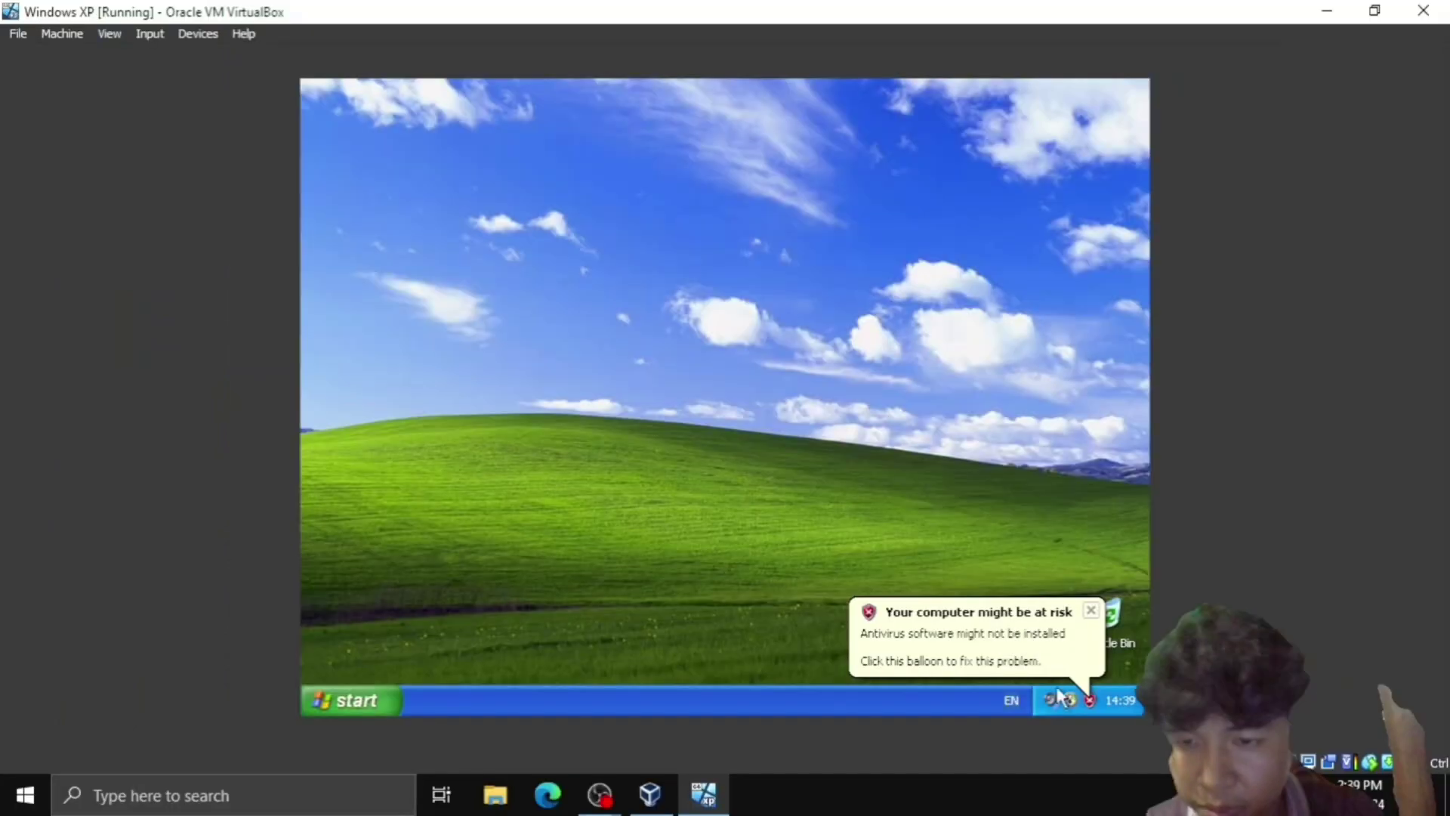
Dismiss the antivirus and Windows XP tour balloons, then open the Start menu.
left_click(1425, 649)
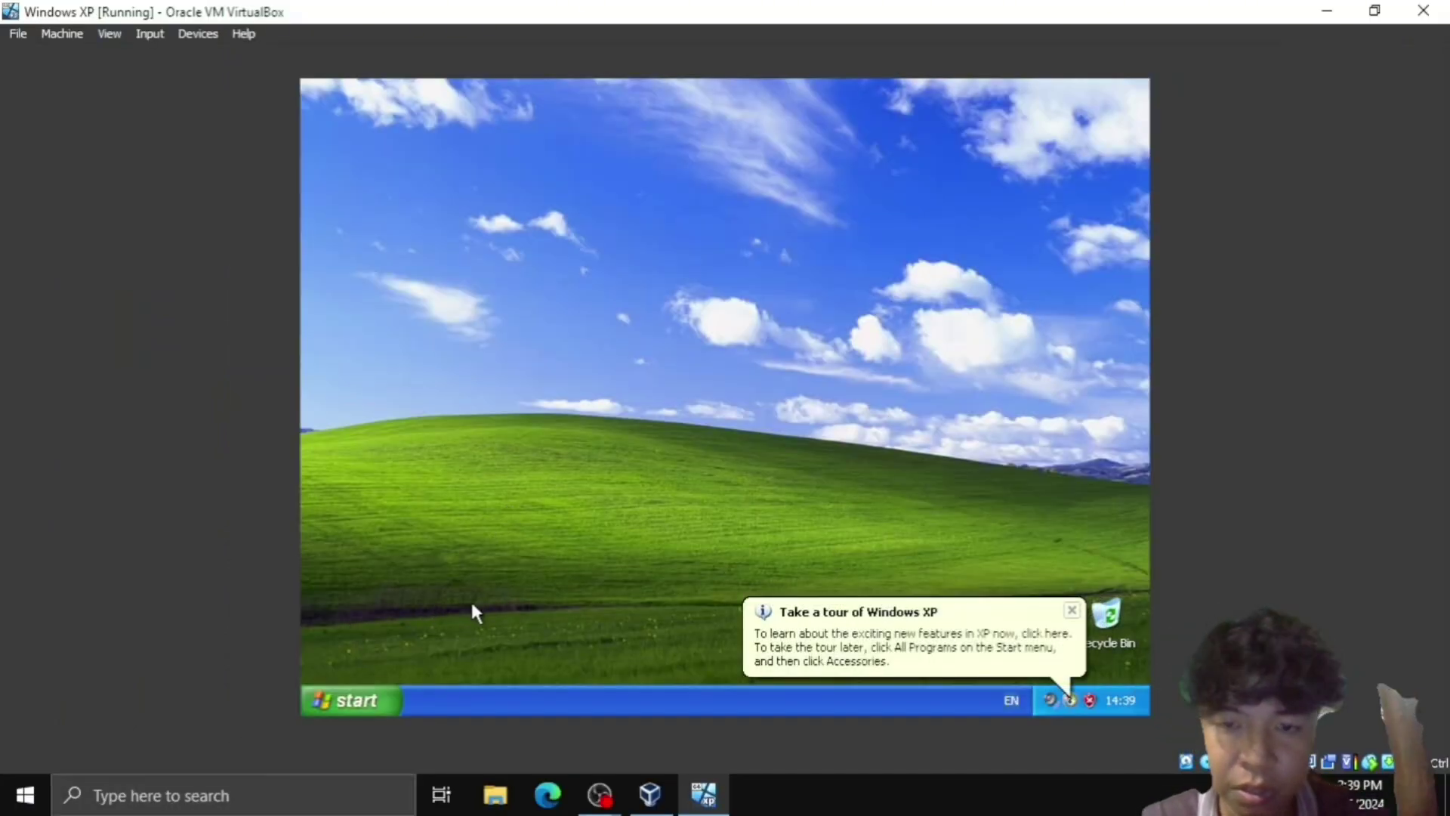
left_click(1072, 611)
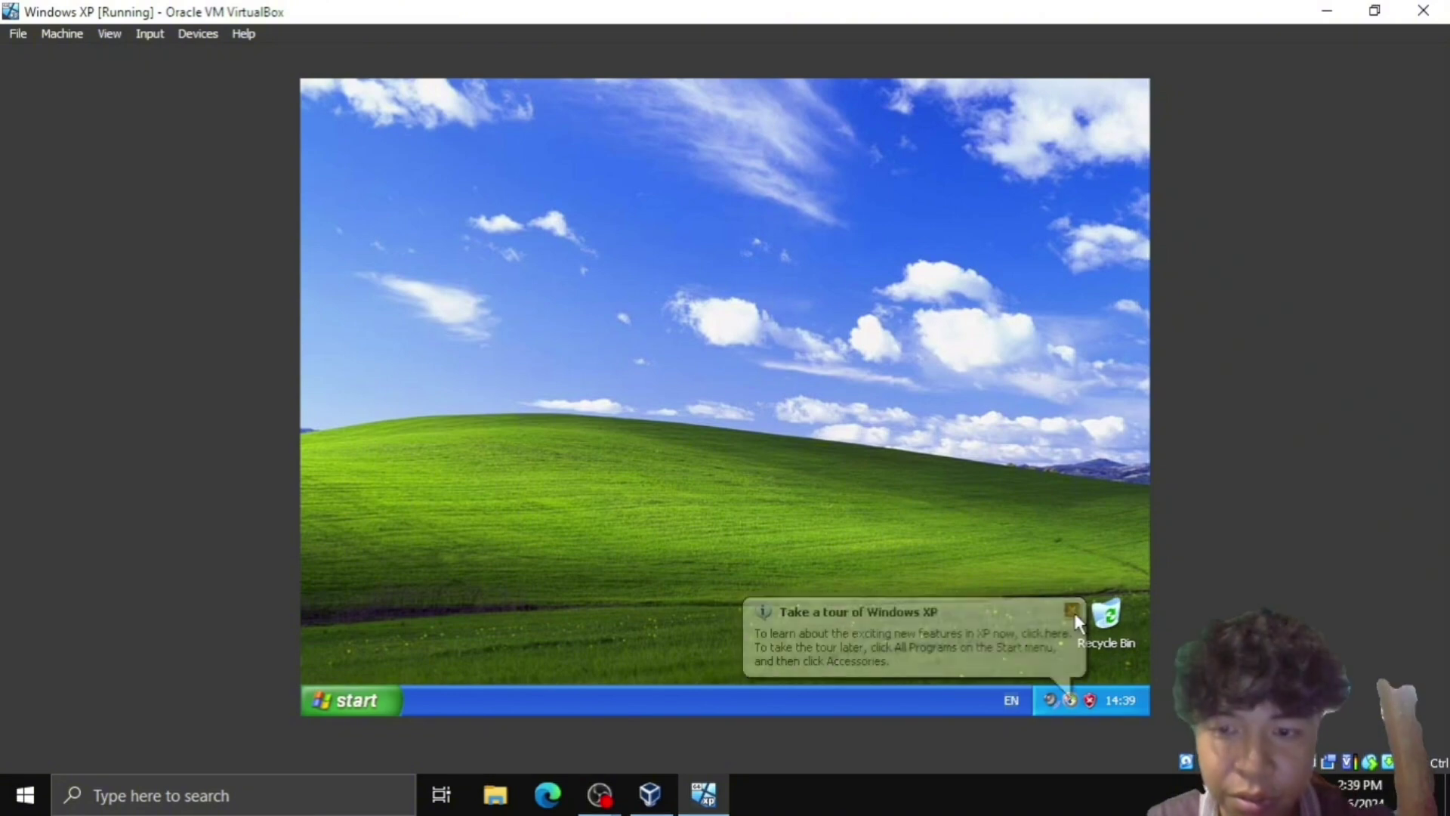
left_click(370, 705)
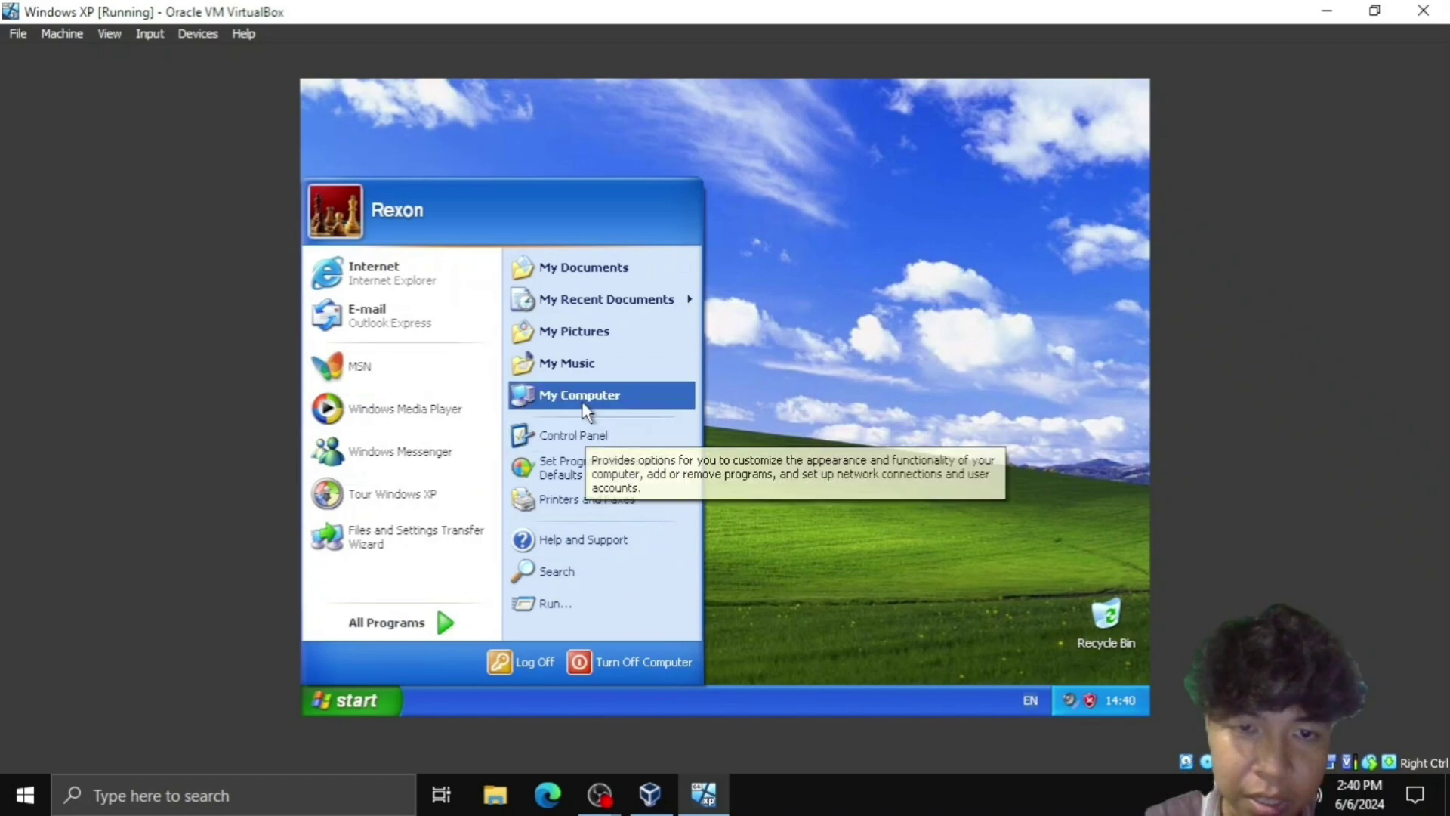
Open My Pictures from Start and open the Sample Pictures folder.
left_click(586, 333)
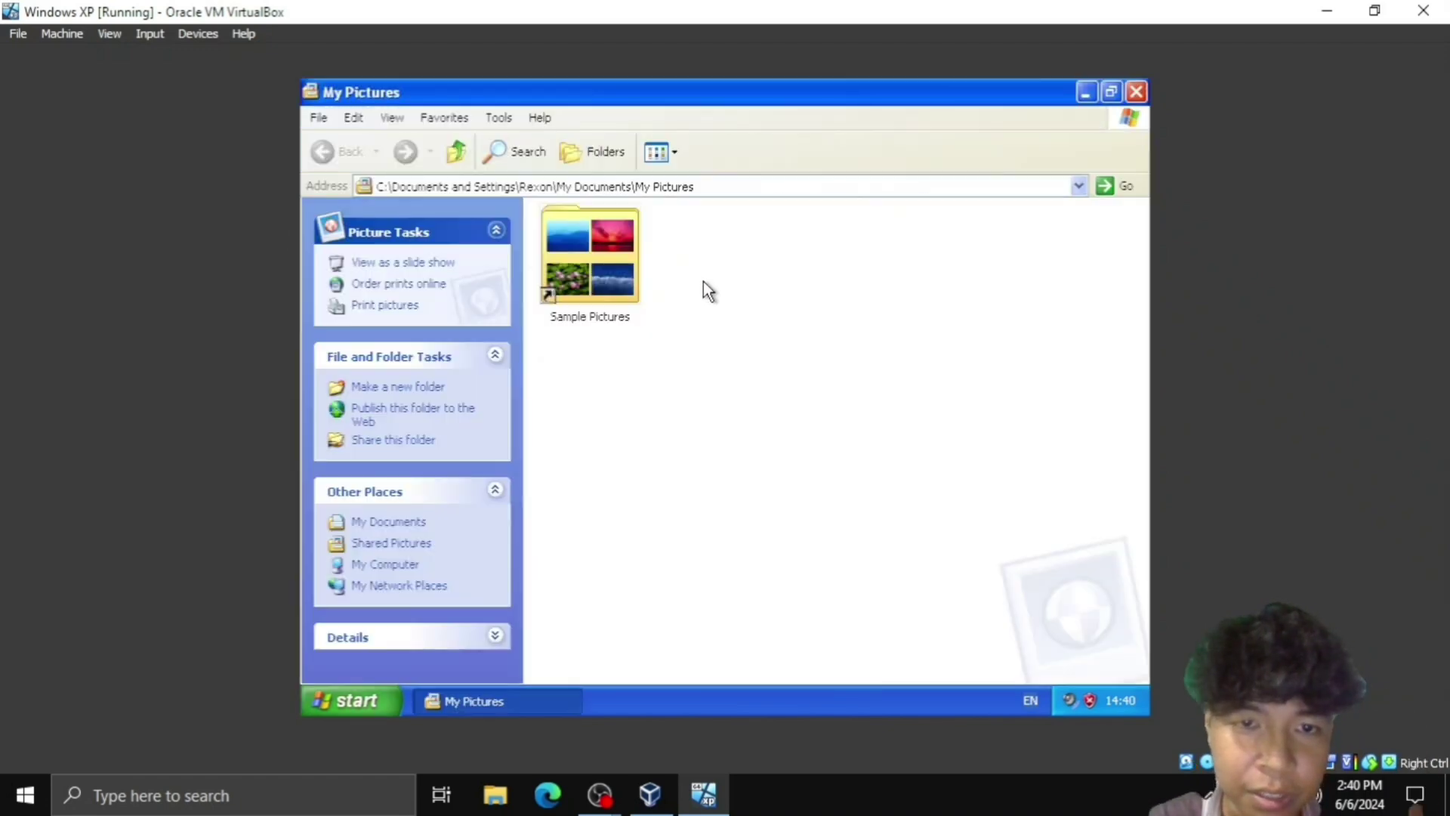
left_click(604, 225)
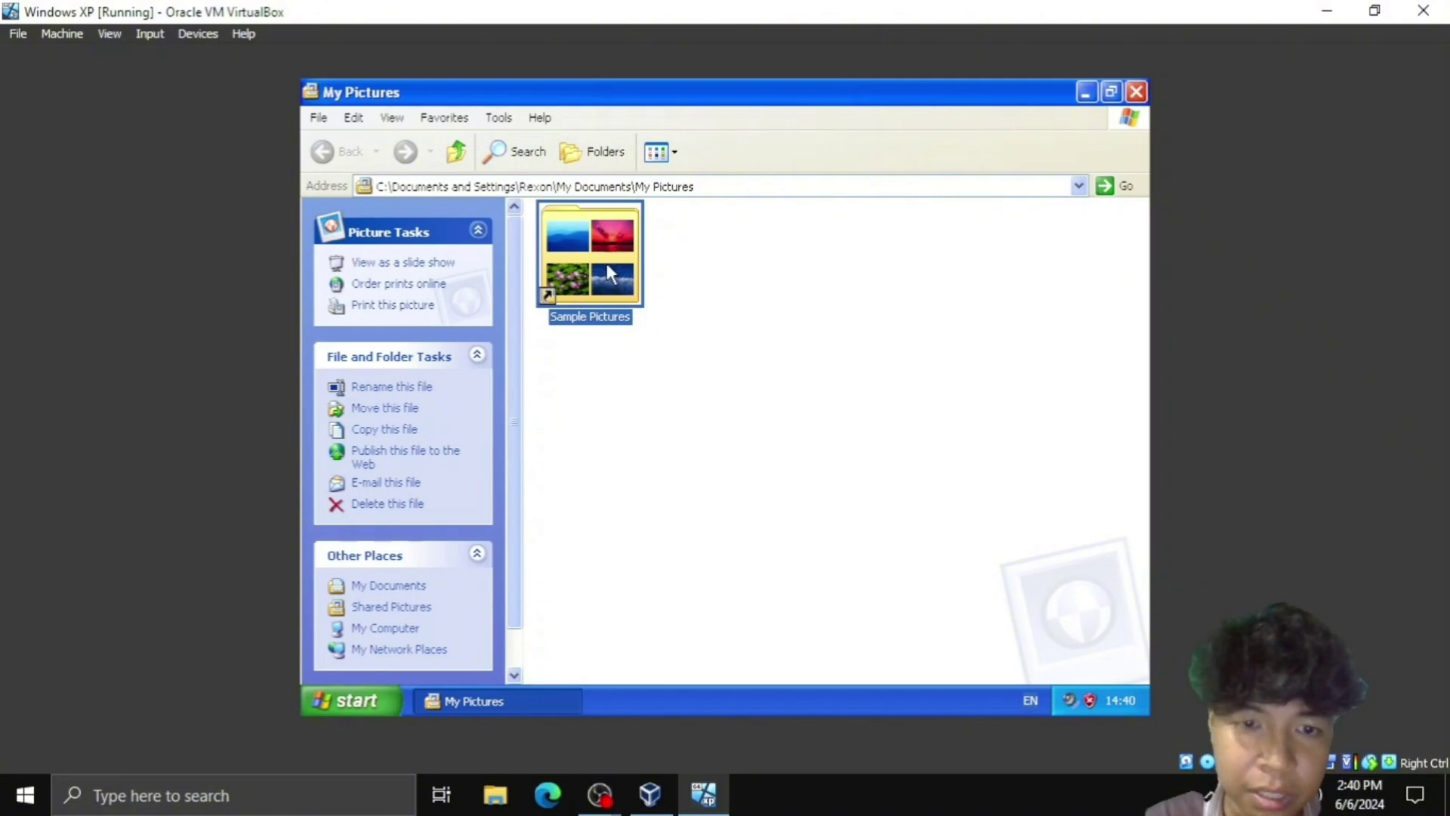
double_click(606, 263)
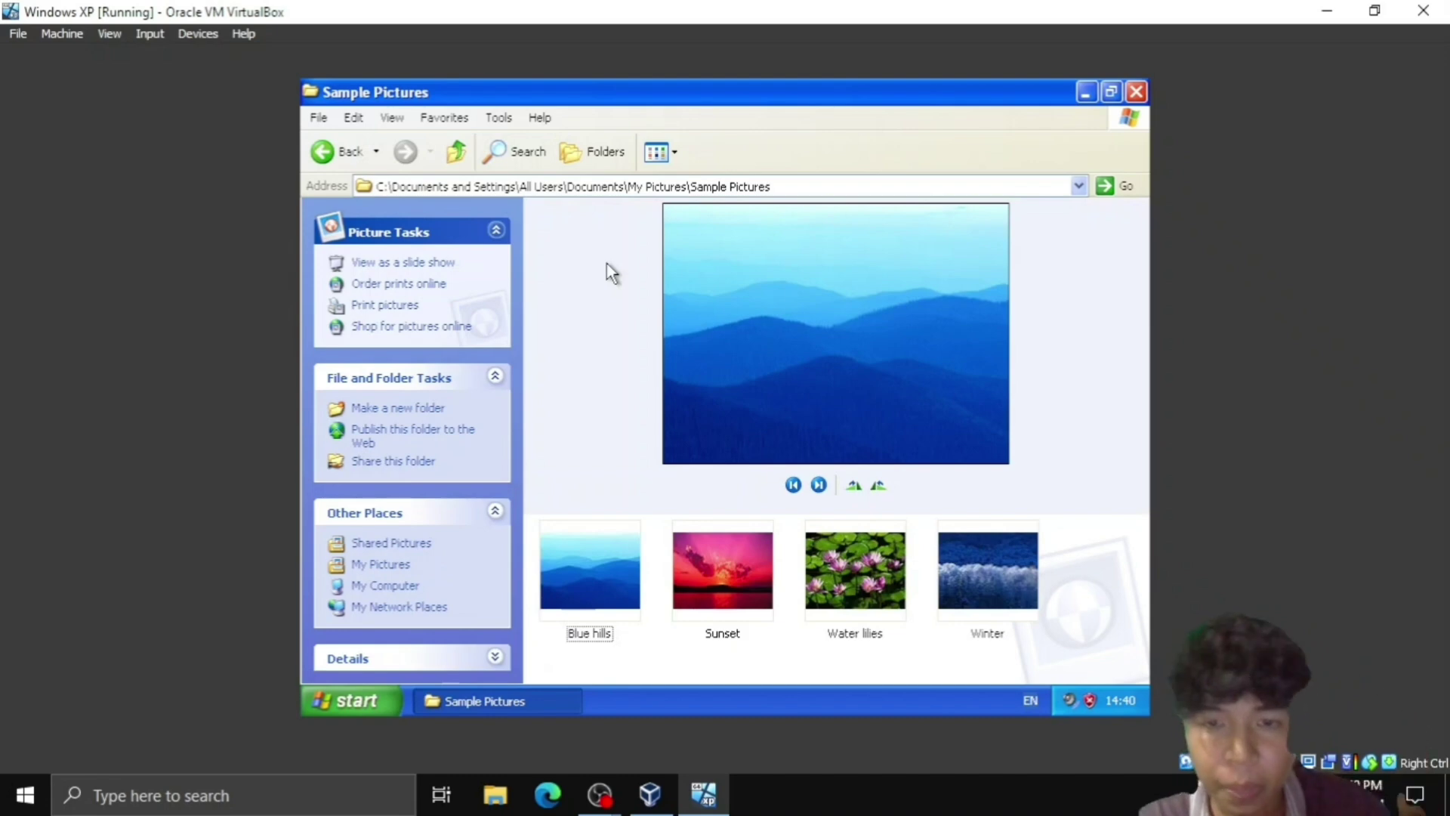
Preview the Sunset, Winter and Water lilies pictures, go back, and close My Pictures.
left_click(718, 561)
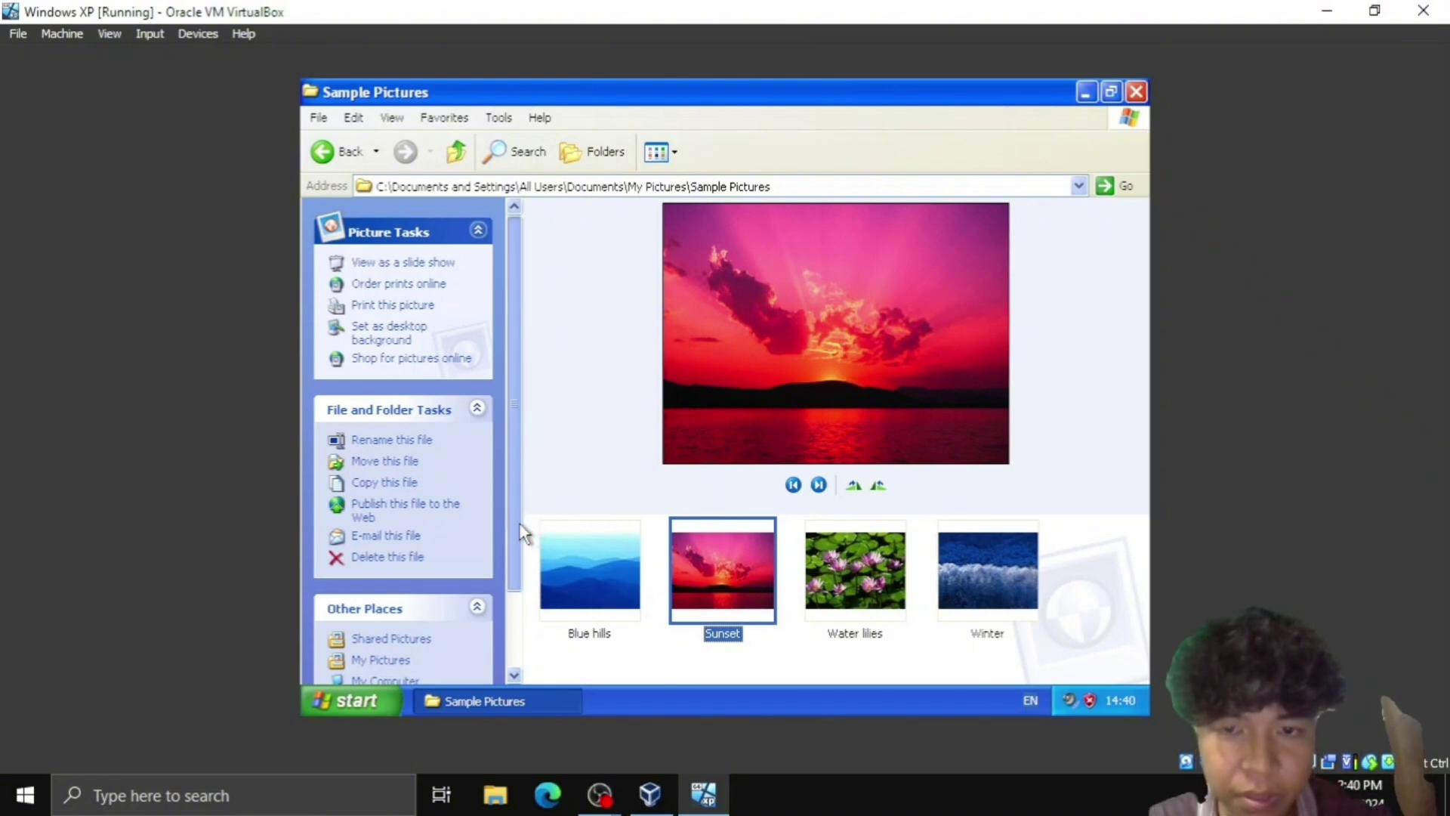
left_click_drag(518, 534, 523, 606)
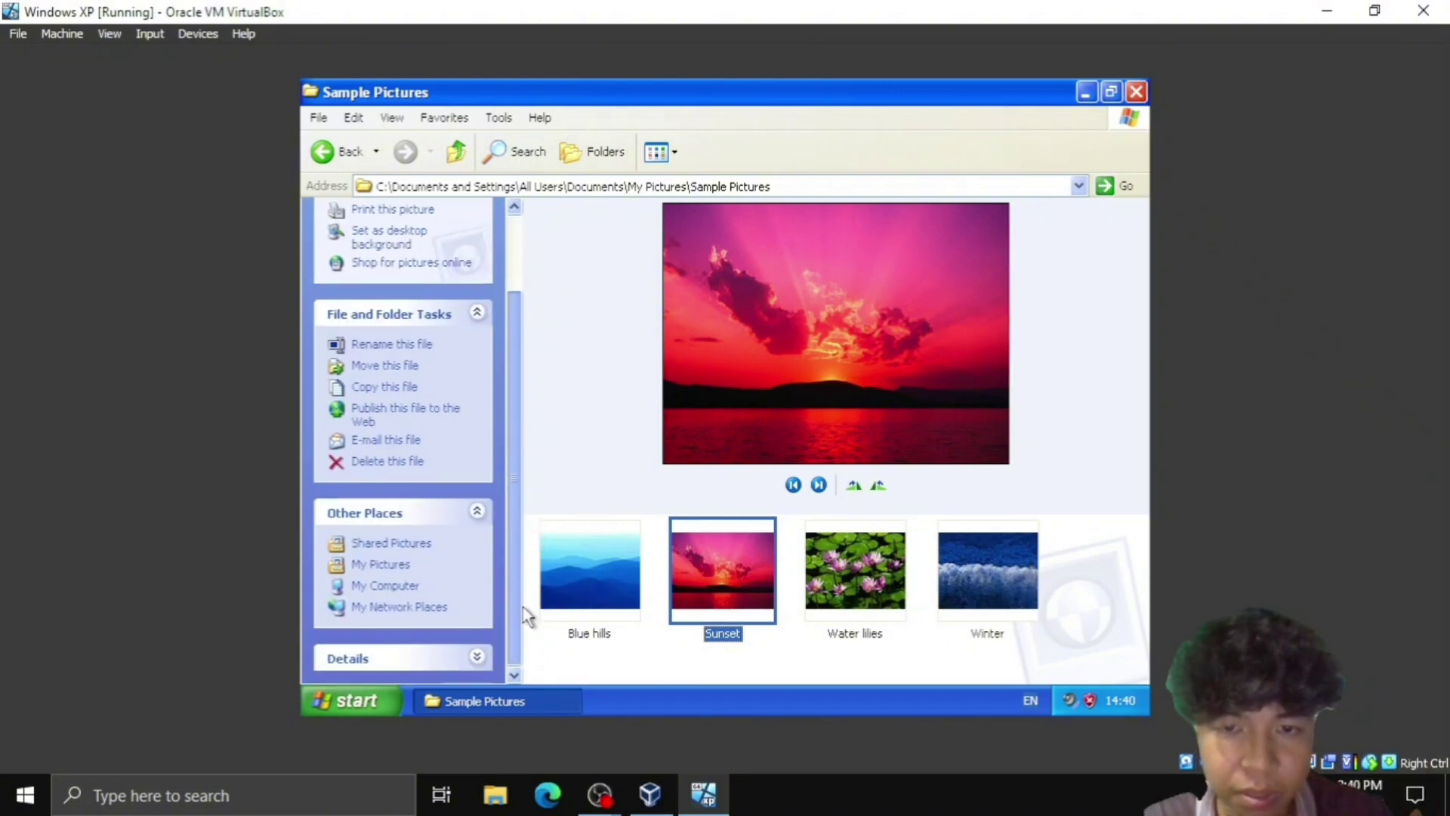
left_click(1028, 609)
left_click(820, 547)
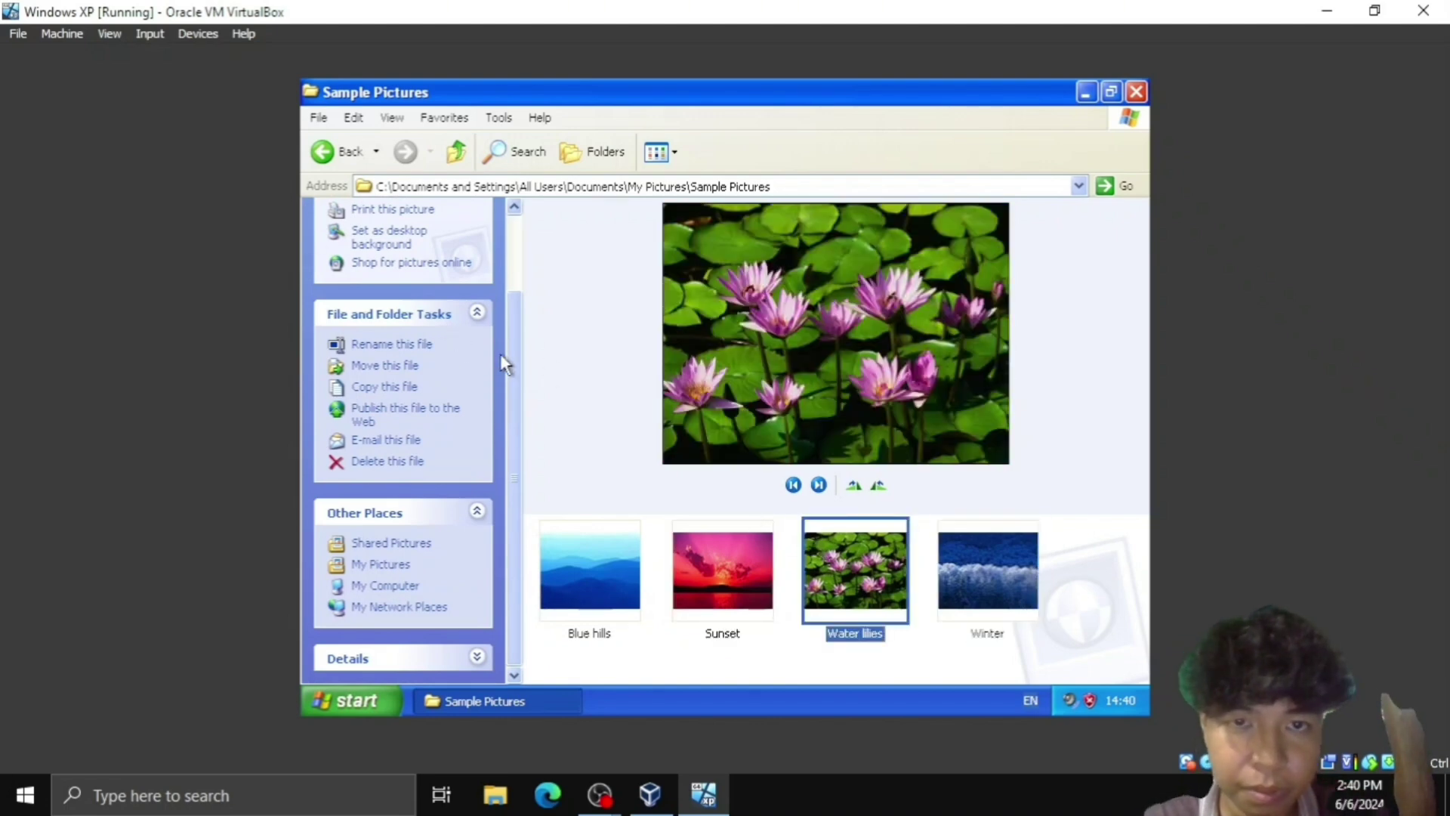
left_click(324, 152)
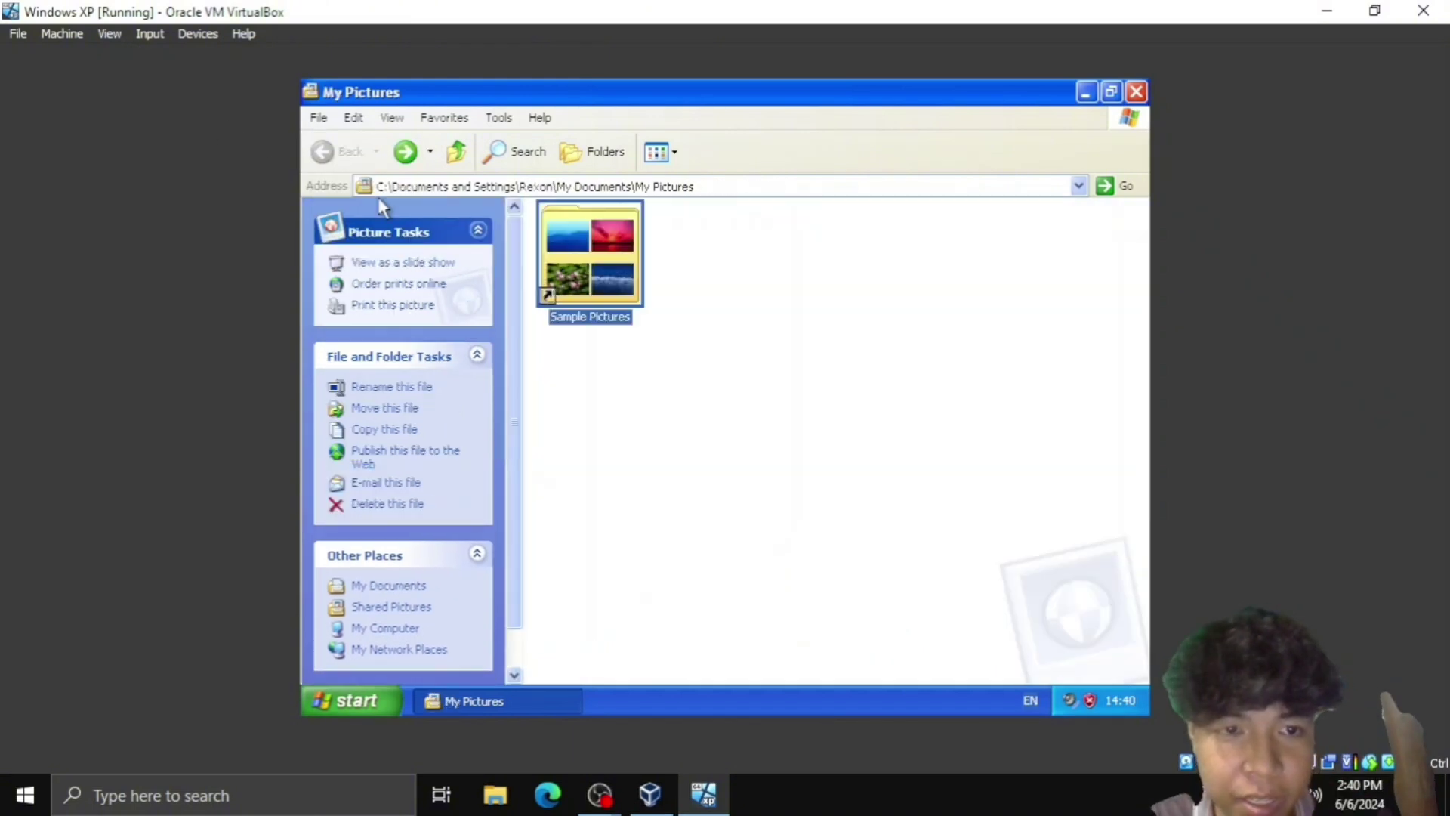
left_click(1136, 93)
Open Display Properties on the Desktop tab and preview the Autumn and Ascent backgrounds.
right_click(696, 262)
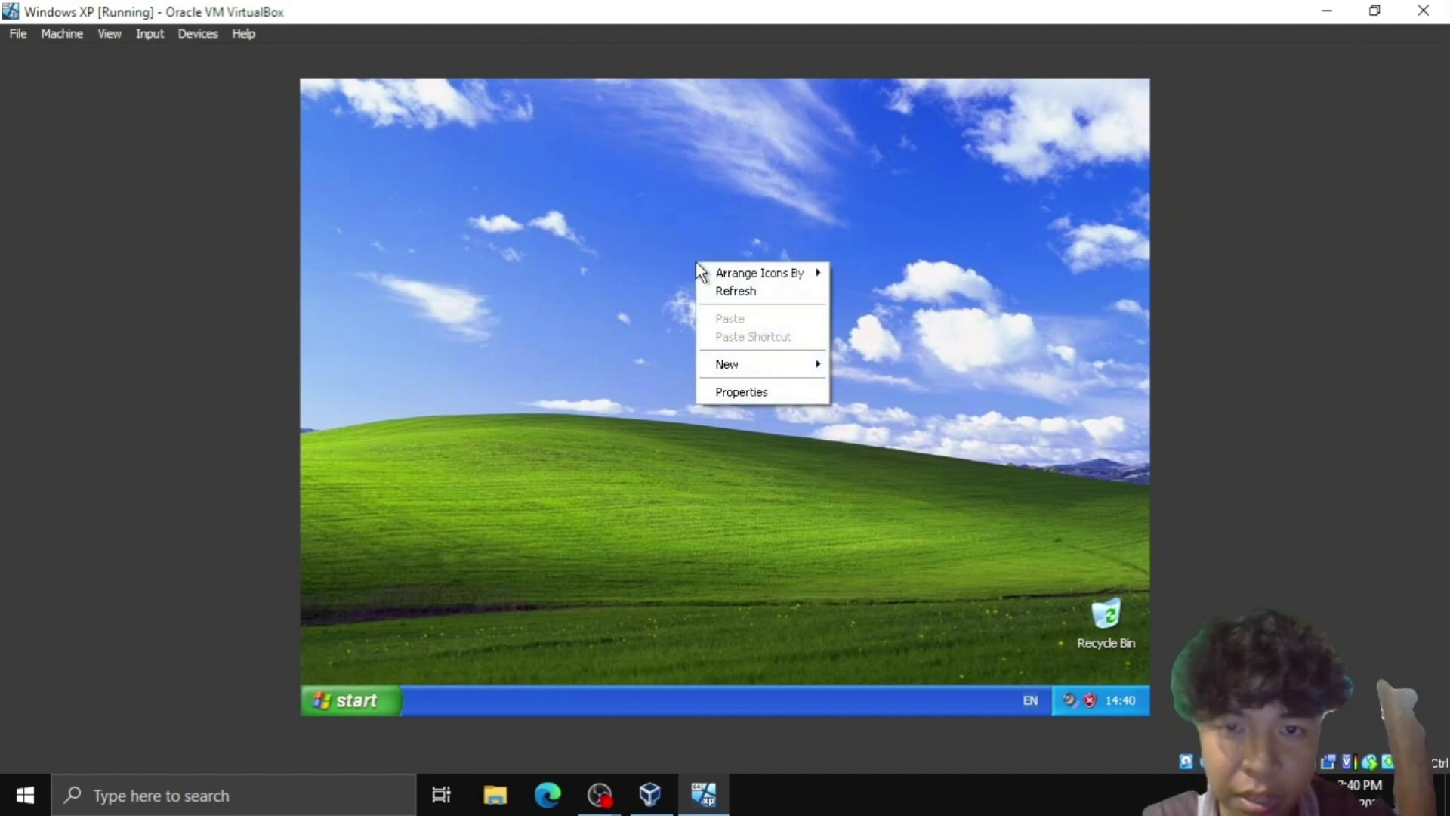
left_click(758, 392)
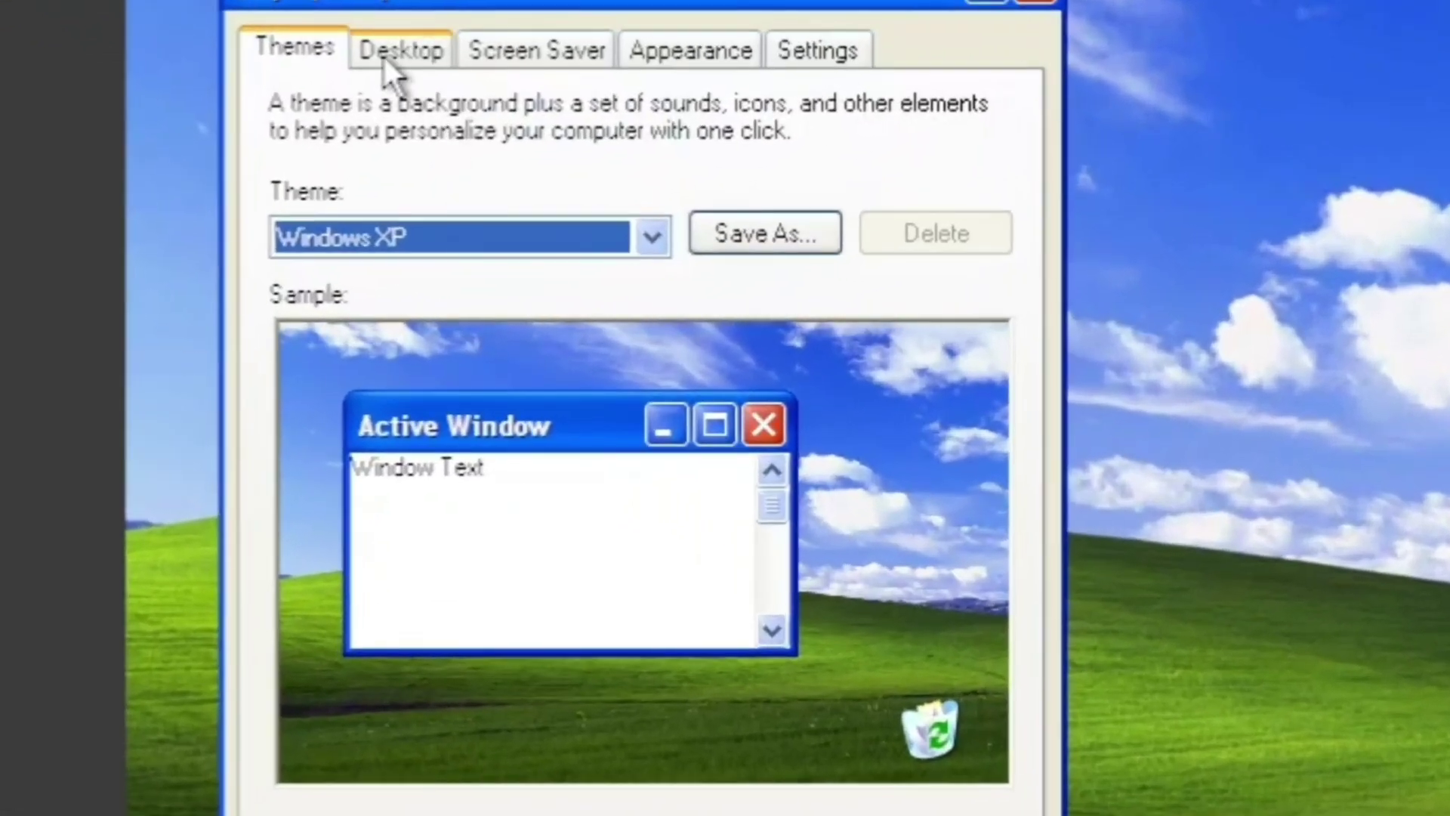
left_click(384, 49)
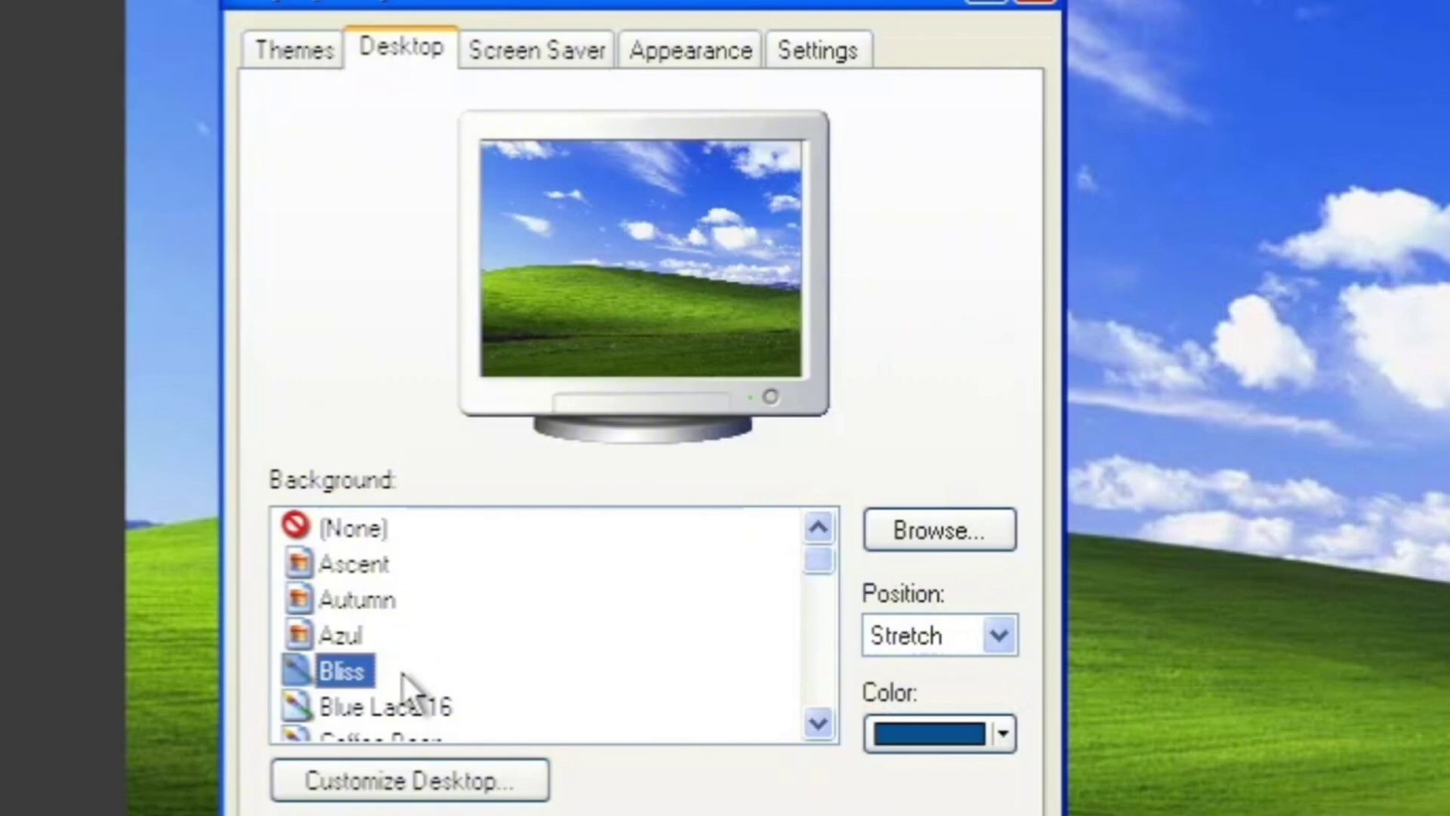
left_click(381, 604)
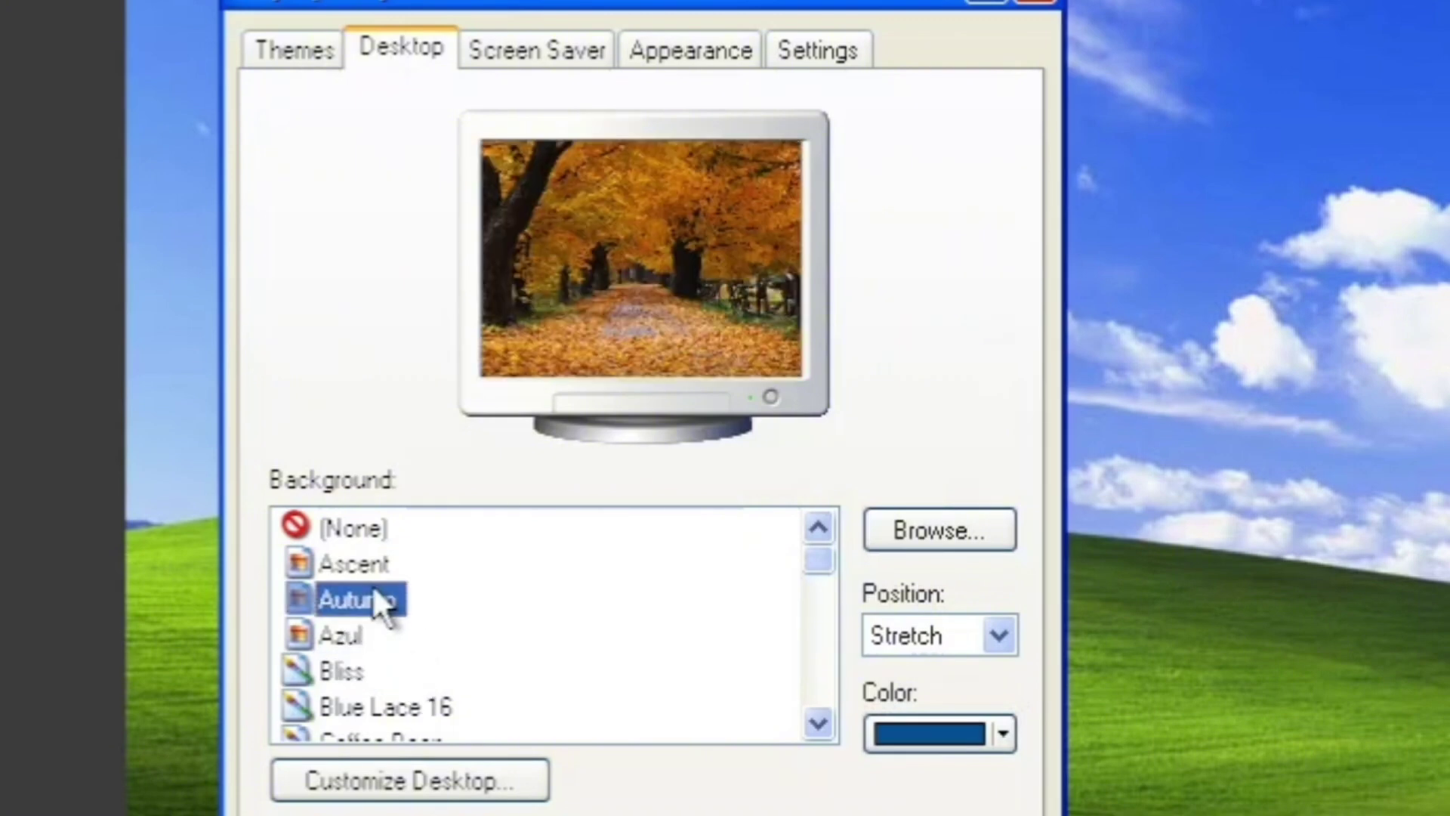
left_click(374, 570)
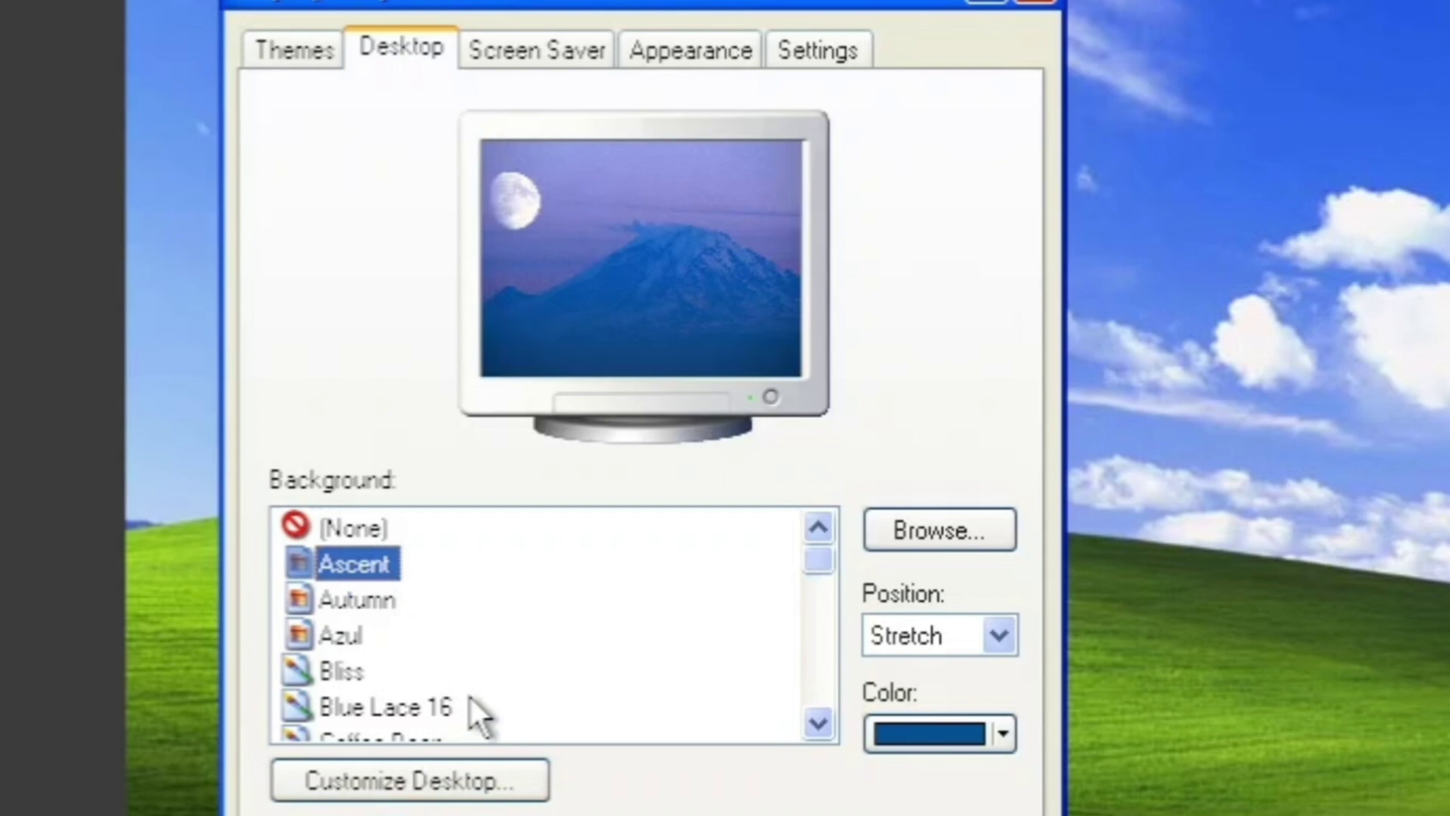
scroll(470, 697, "down", 6)
After previewing Windows XP and Wind, apply Stonehenge as the wallpaper and confirm with OK.
left_click(352, 670)
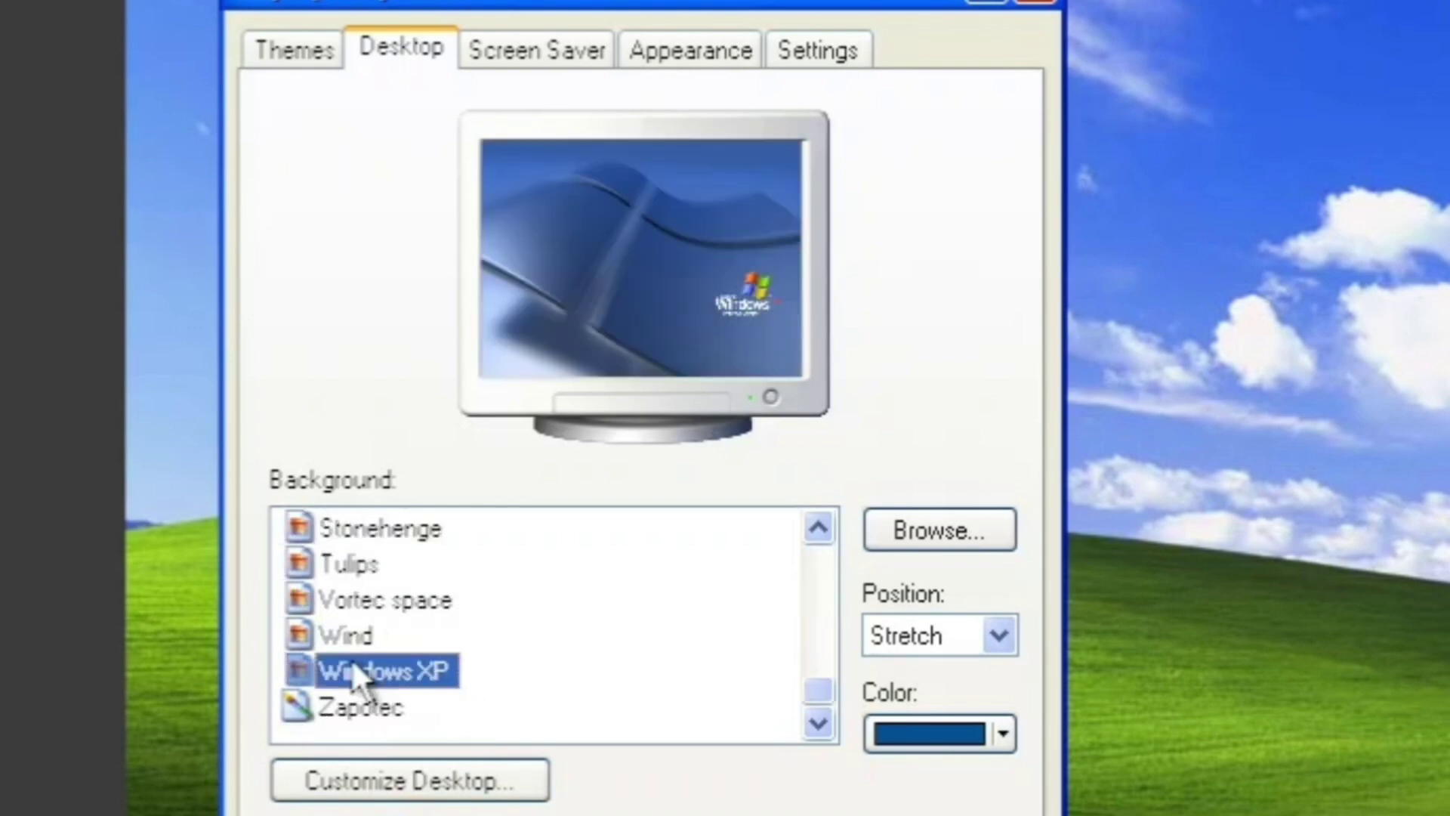
left_click(369, 635)
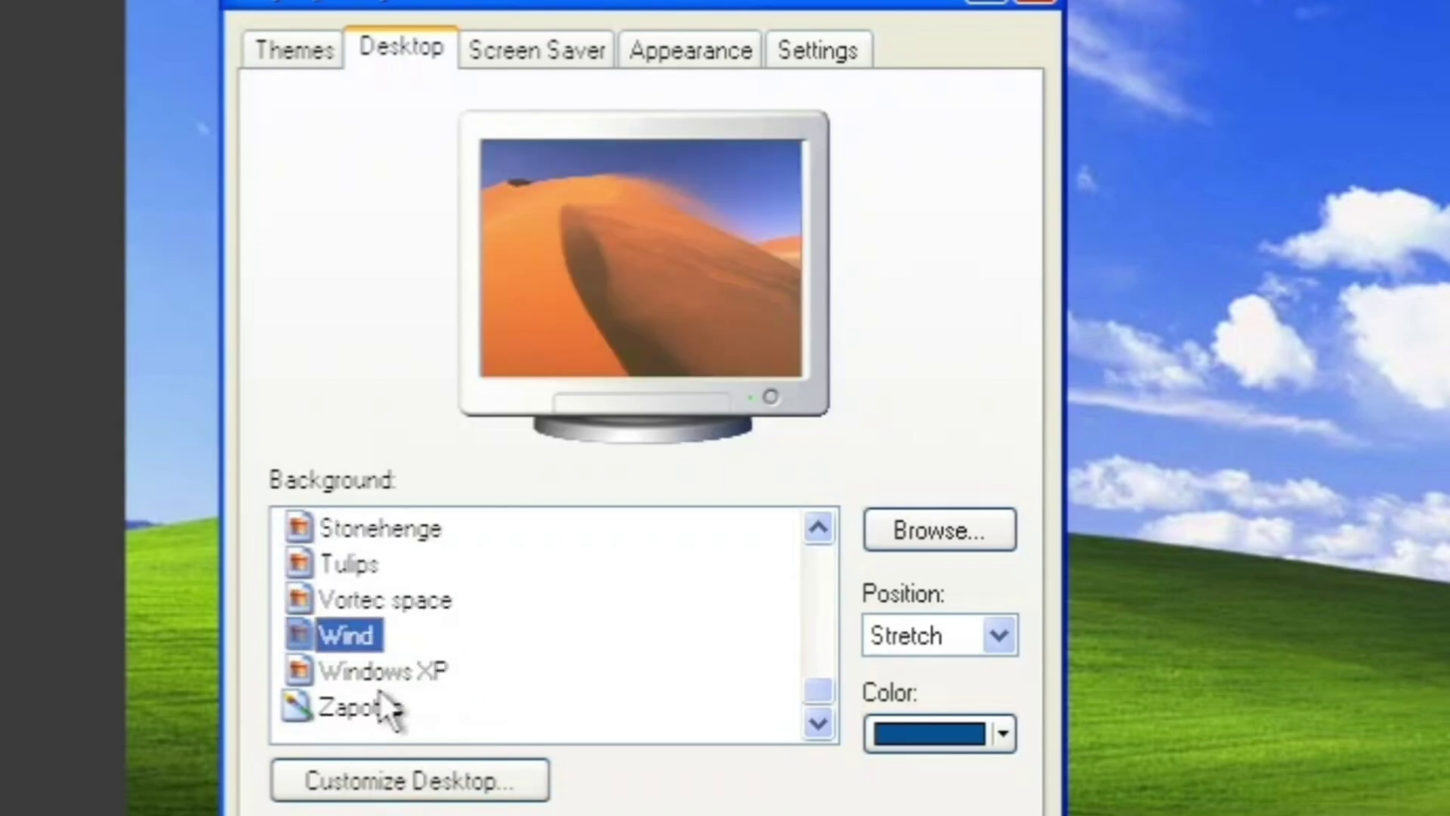
left_click(429, 566)
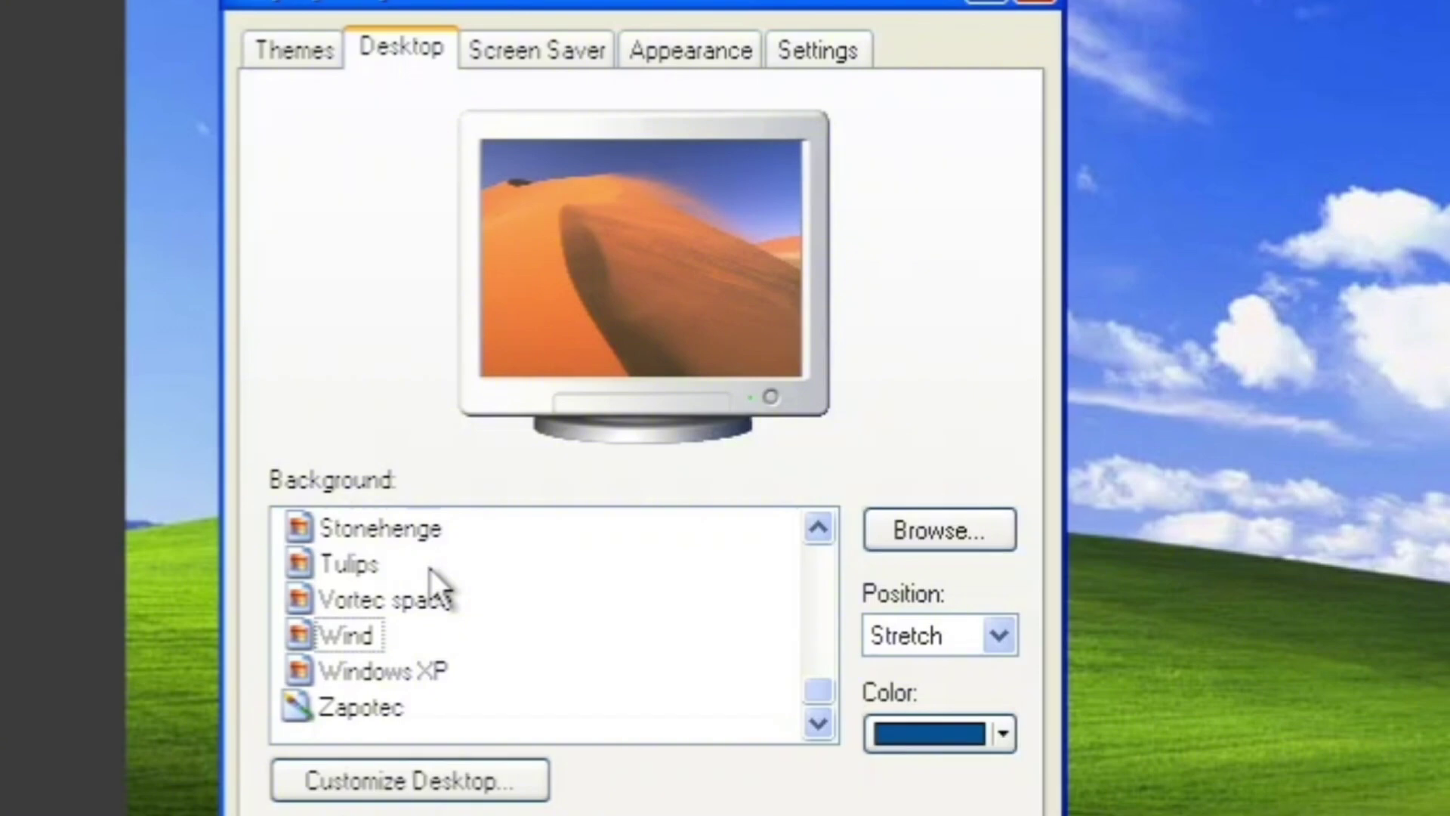
left_click(403, 535)
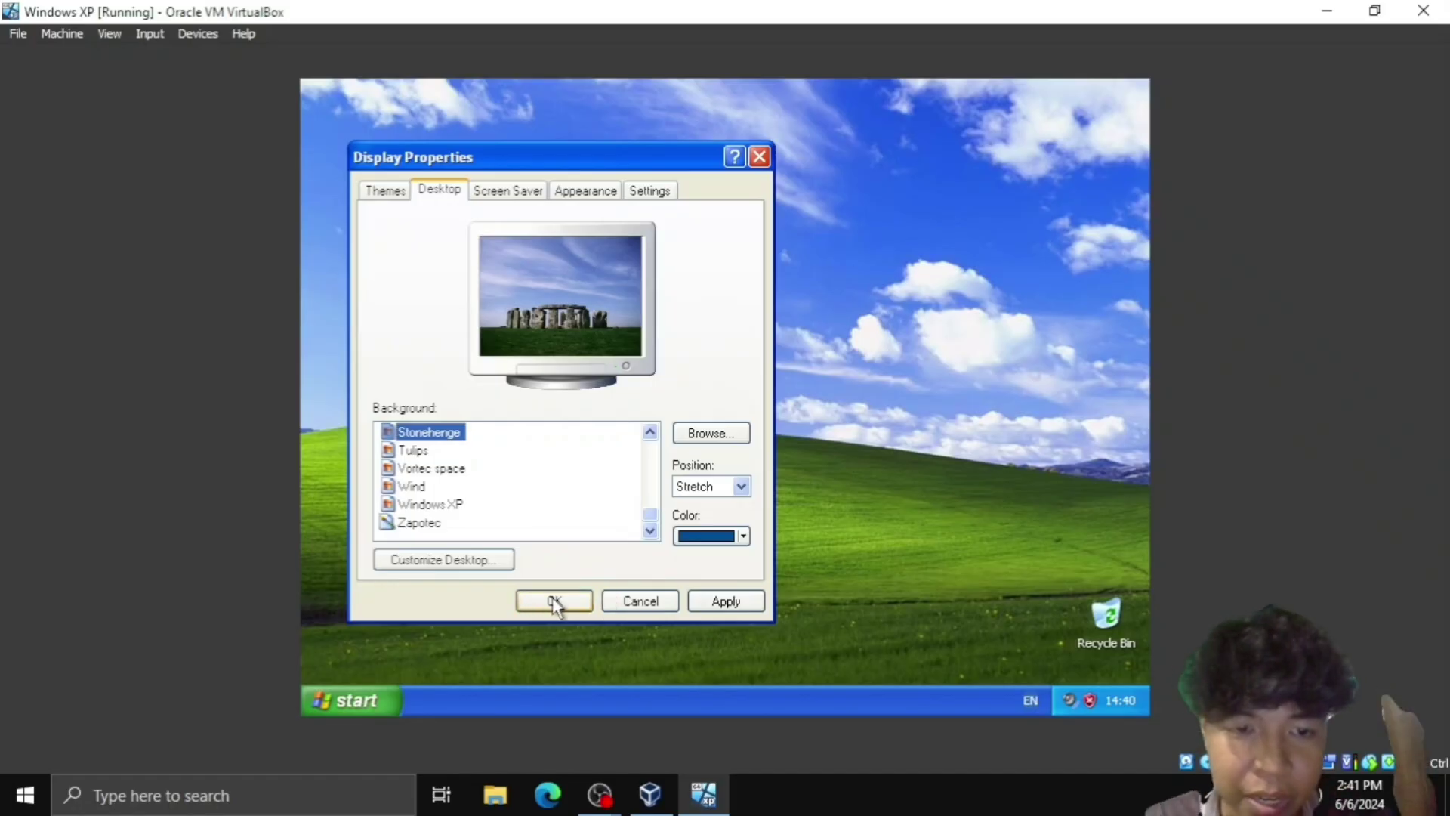
left_click(725, 602)
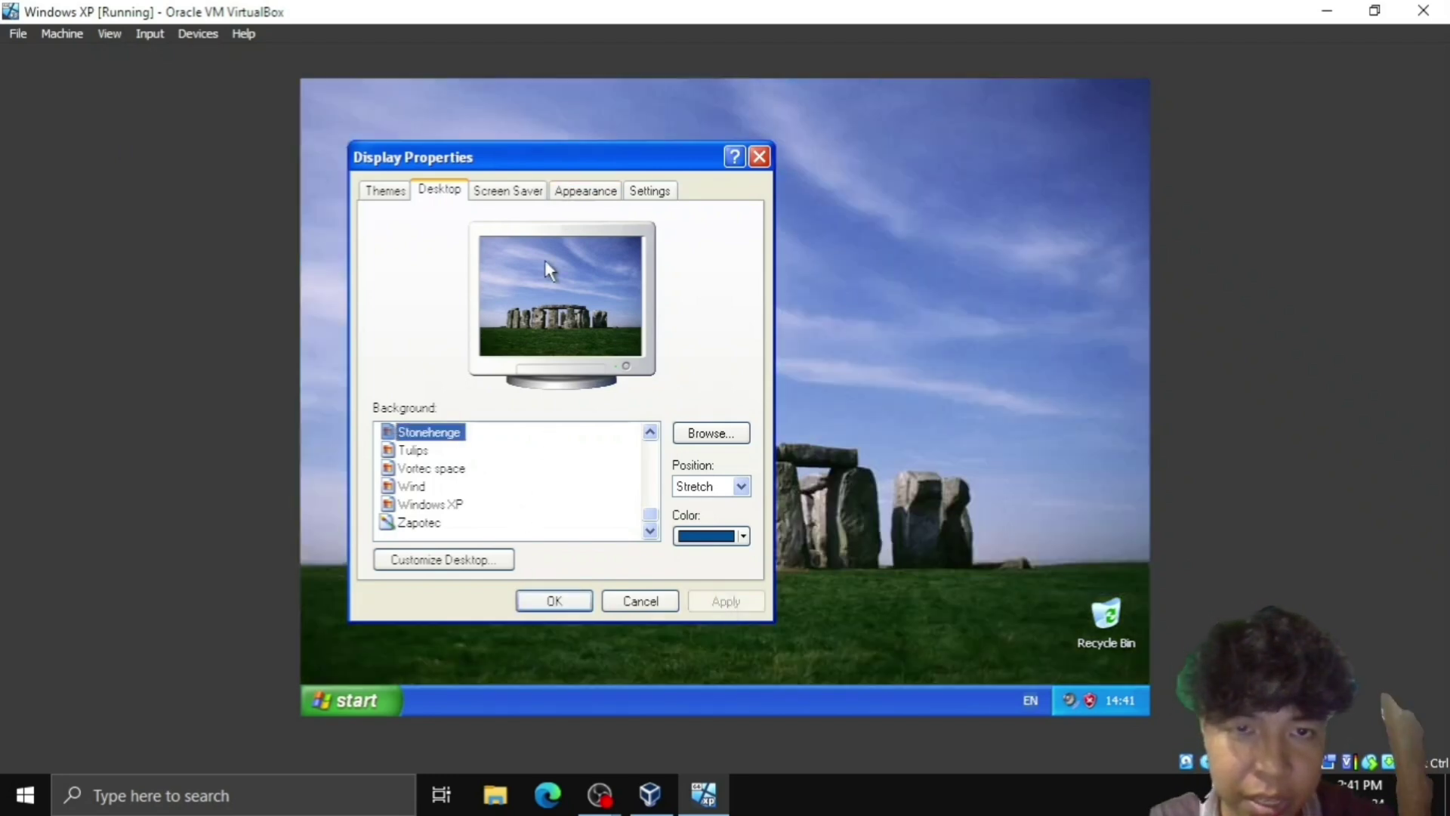
left_click(550, 602)
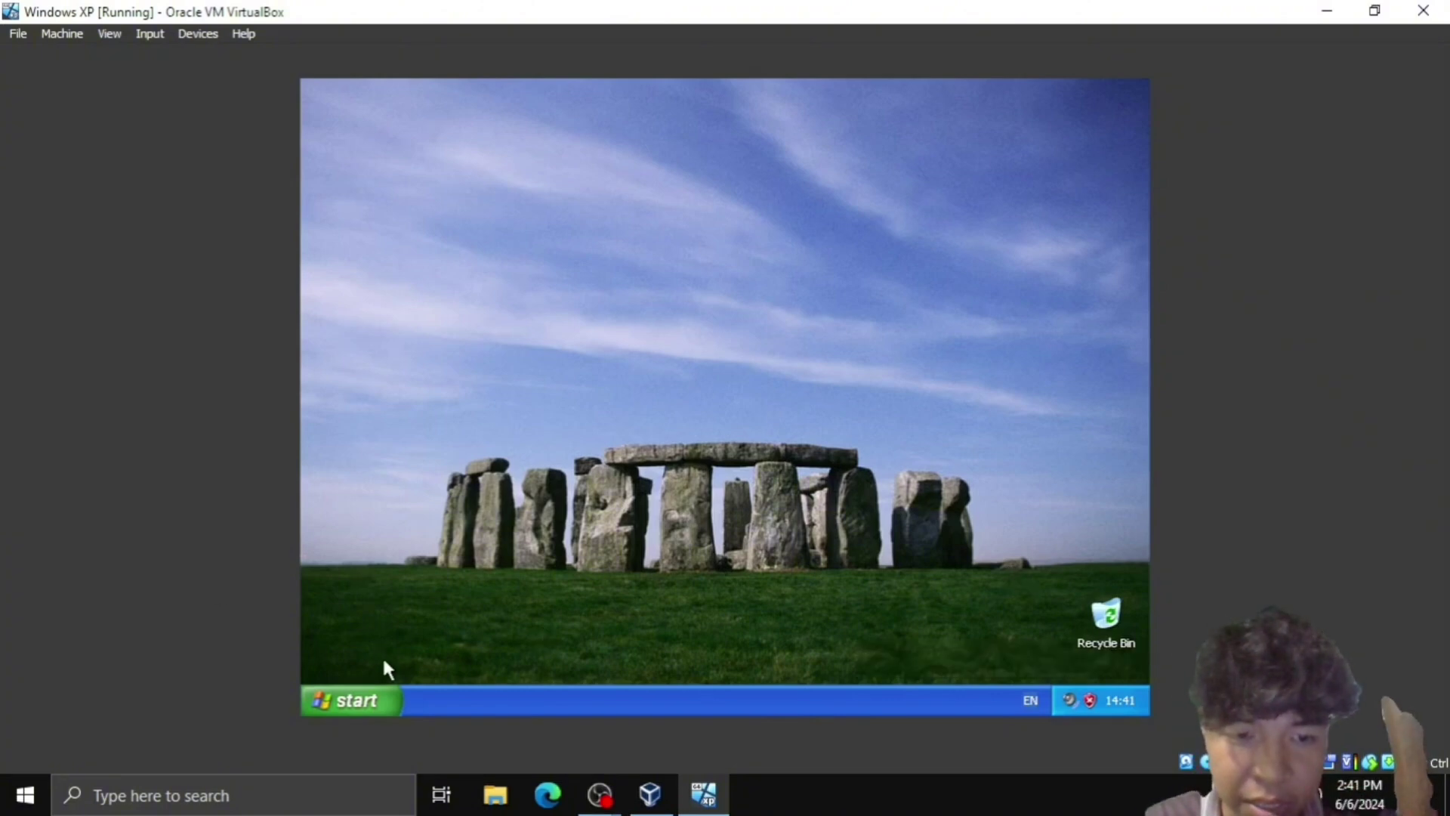
Open My Computer from Start and browse Local Disk (C:) before going back.
left_click(372, 701)
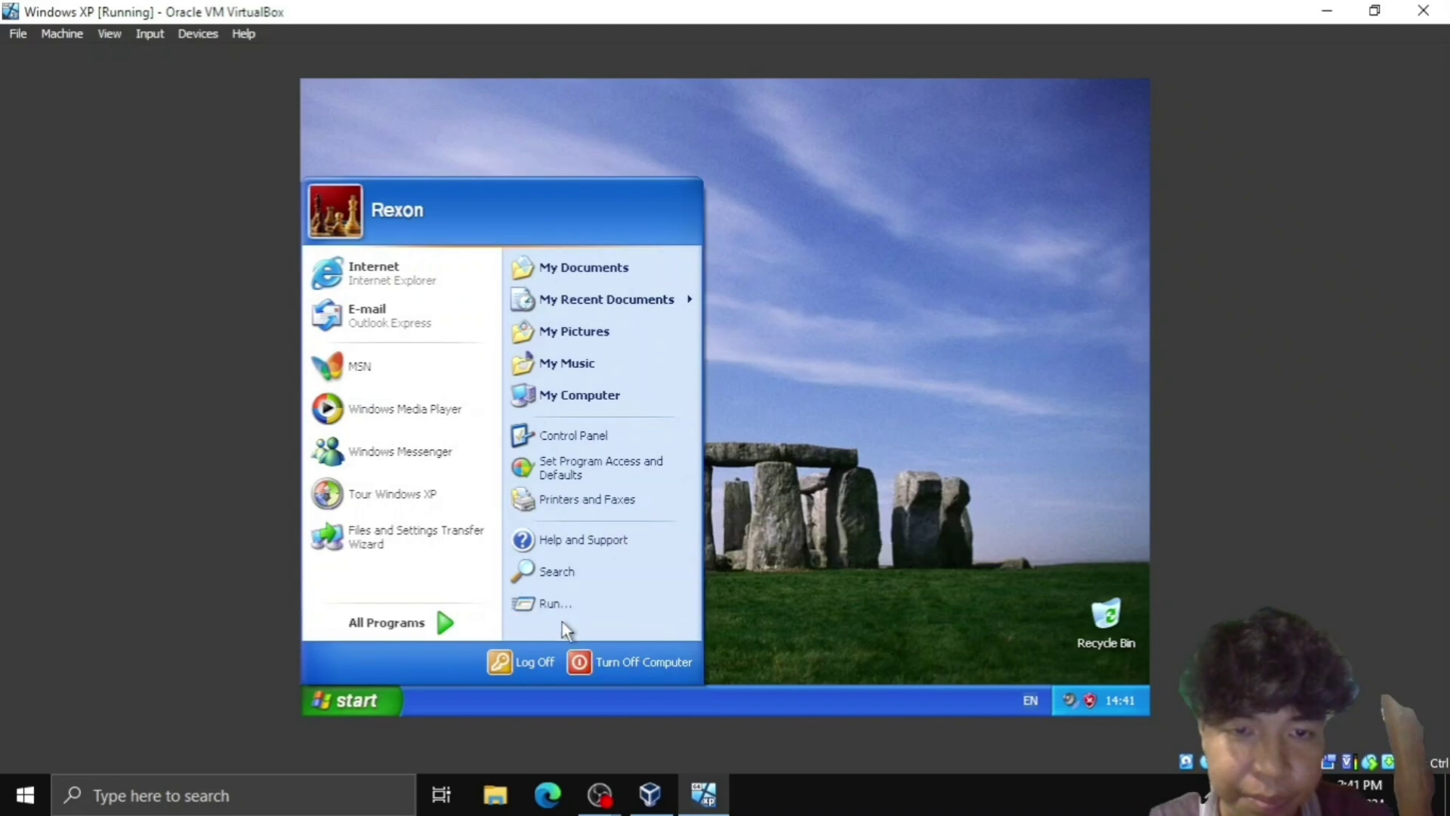
left_click(586, 404)
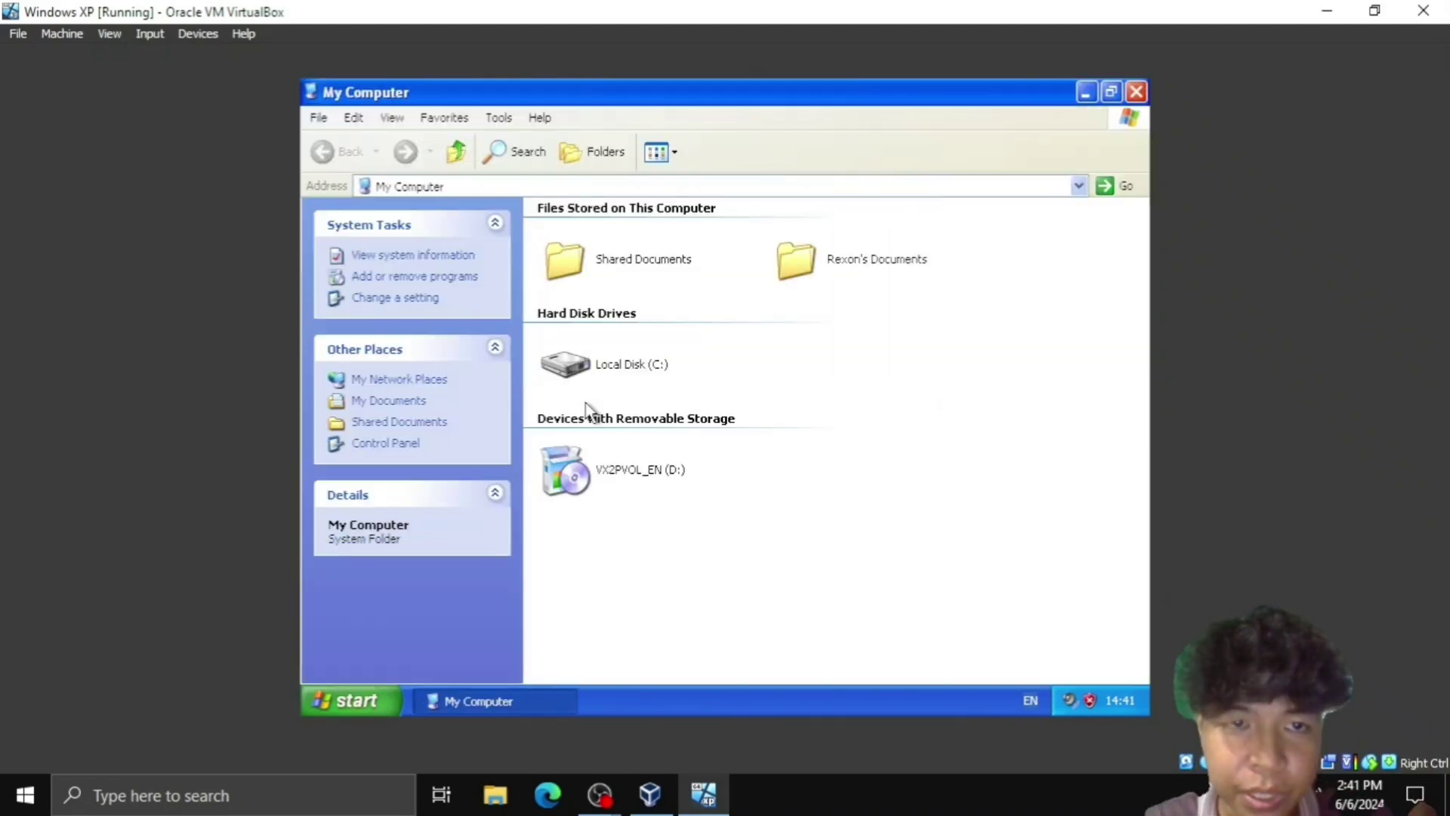
left_click(616, 366)
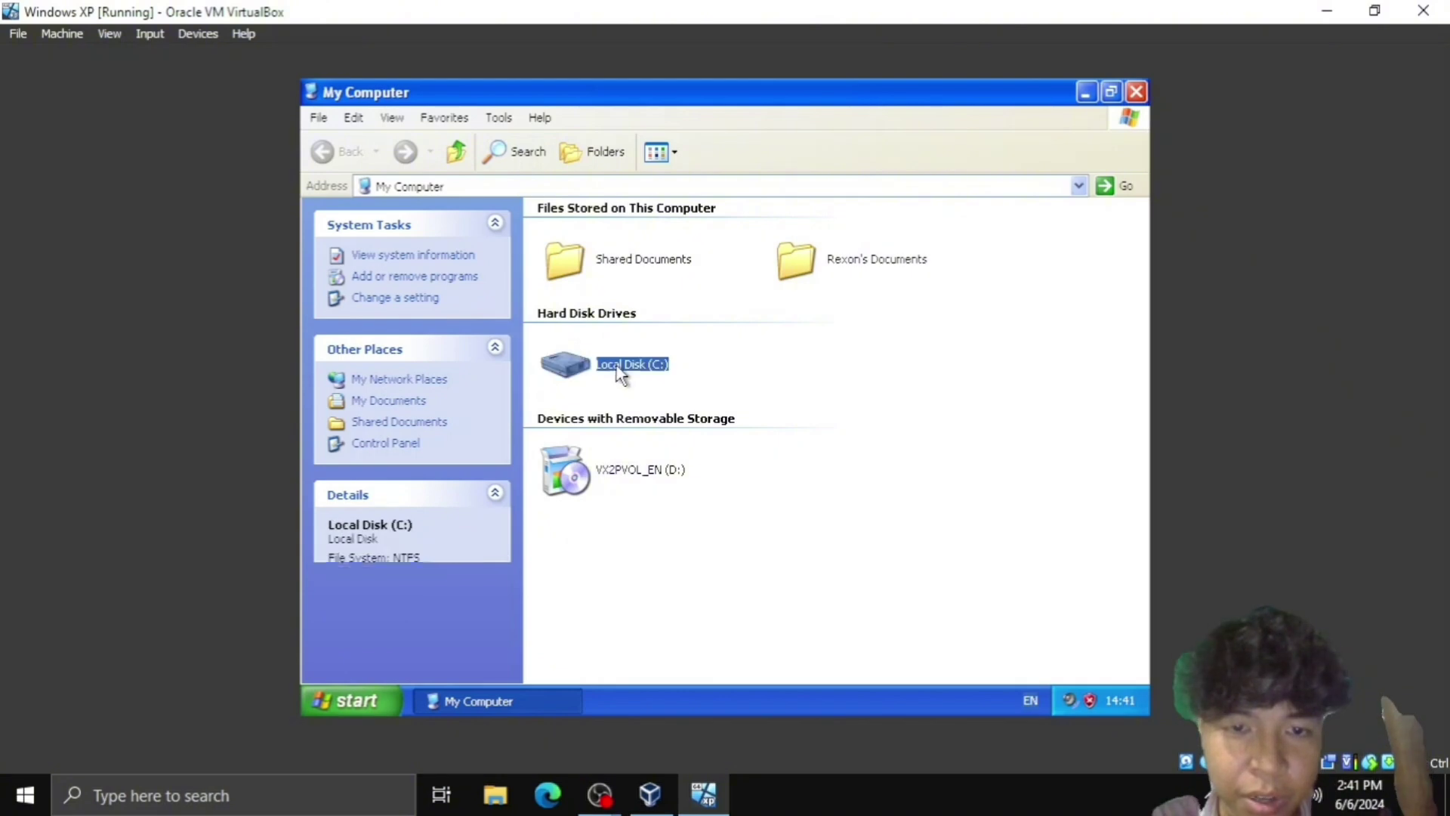
double_click(563, 368)
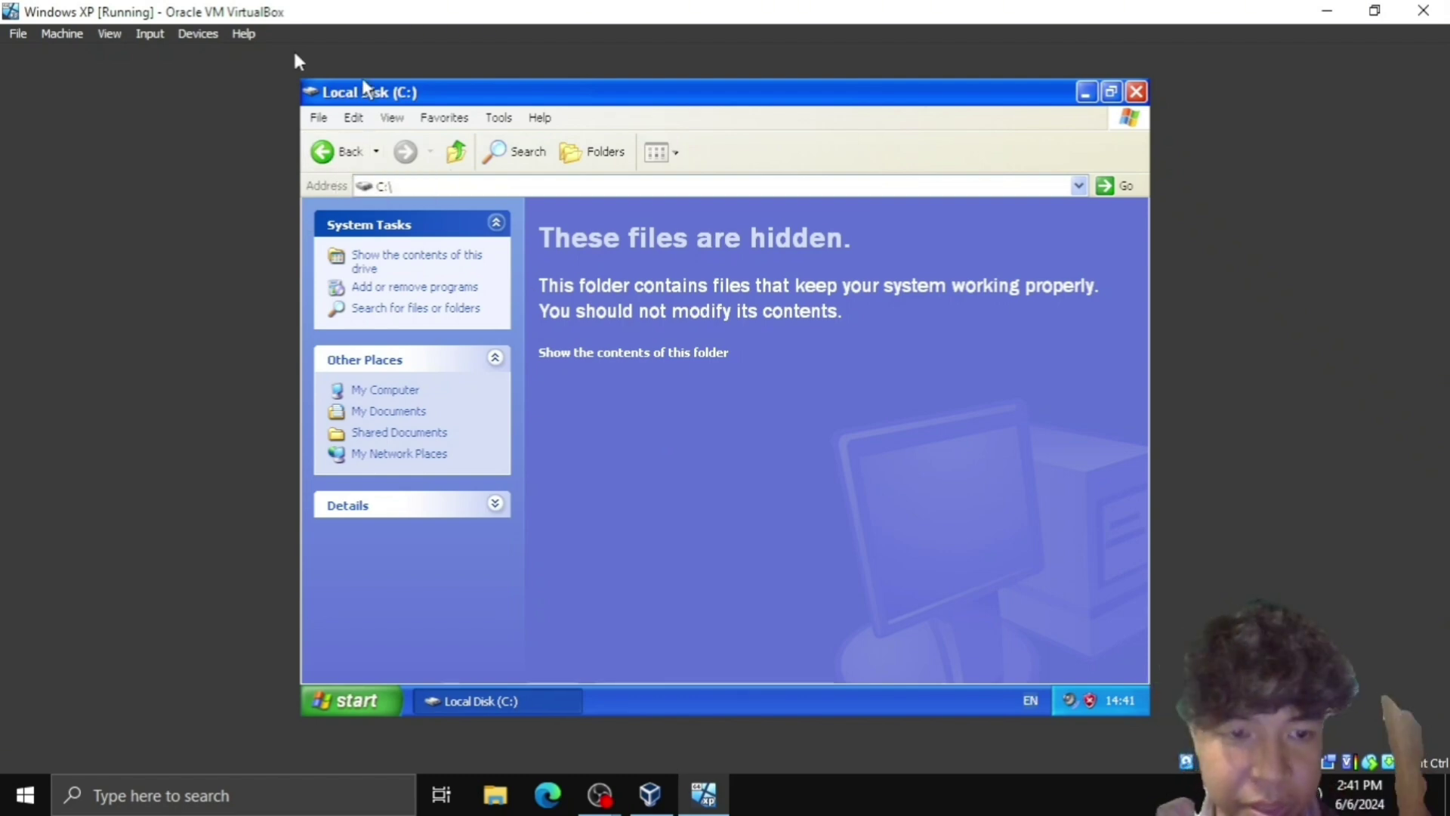
left_click(322, 151)
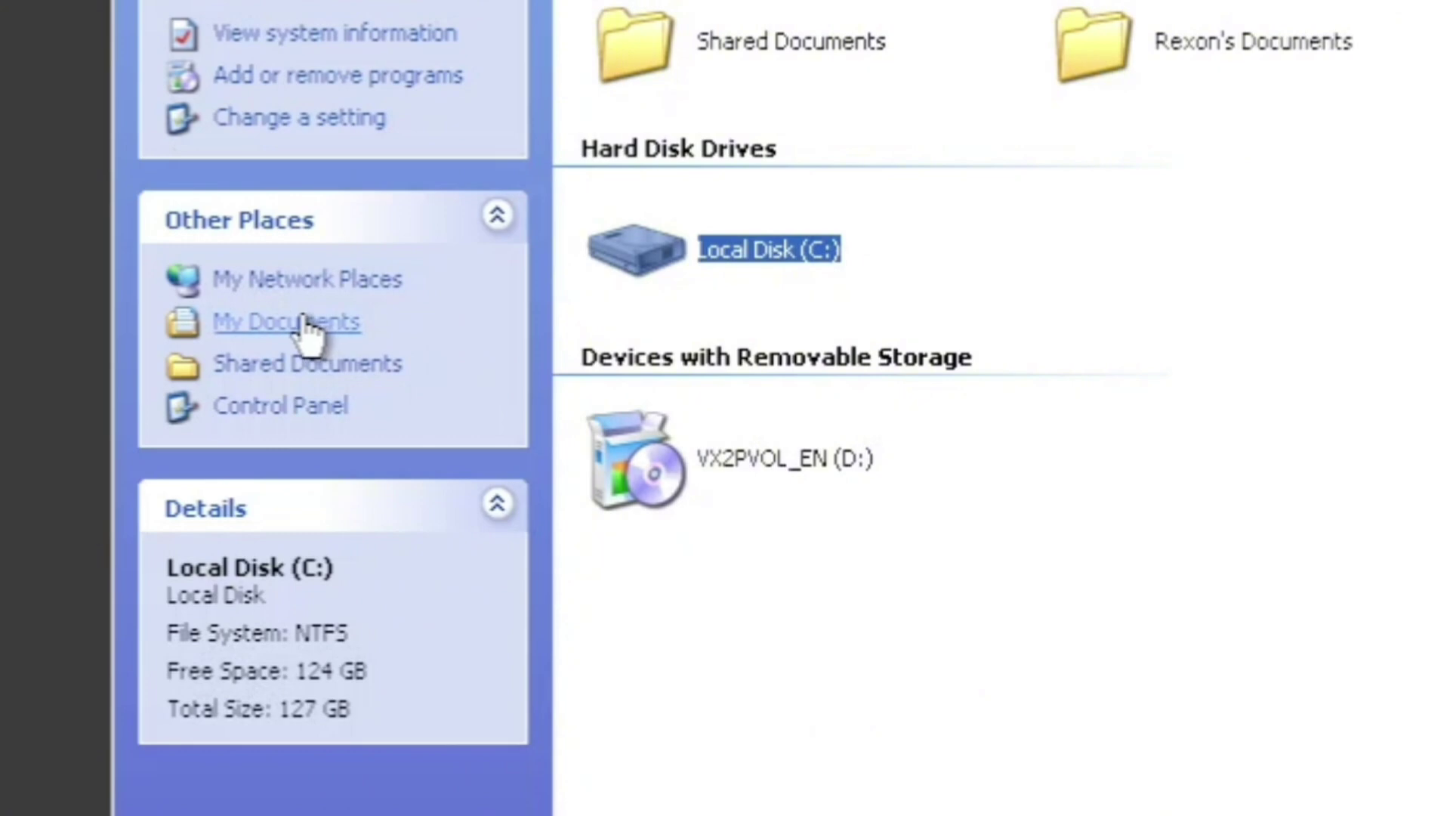
Browse My Documents and My Music, then return to My Computer.
left_click(398, 399)
left_click(308, 323)
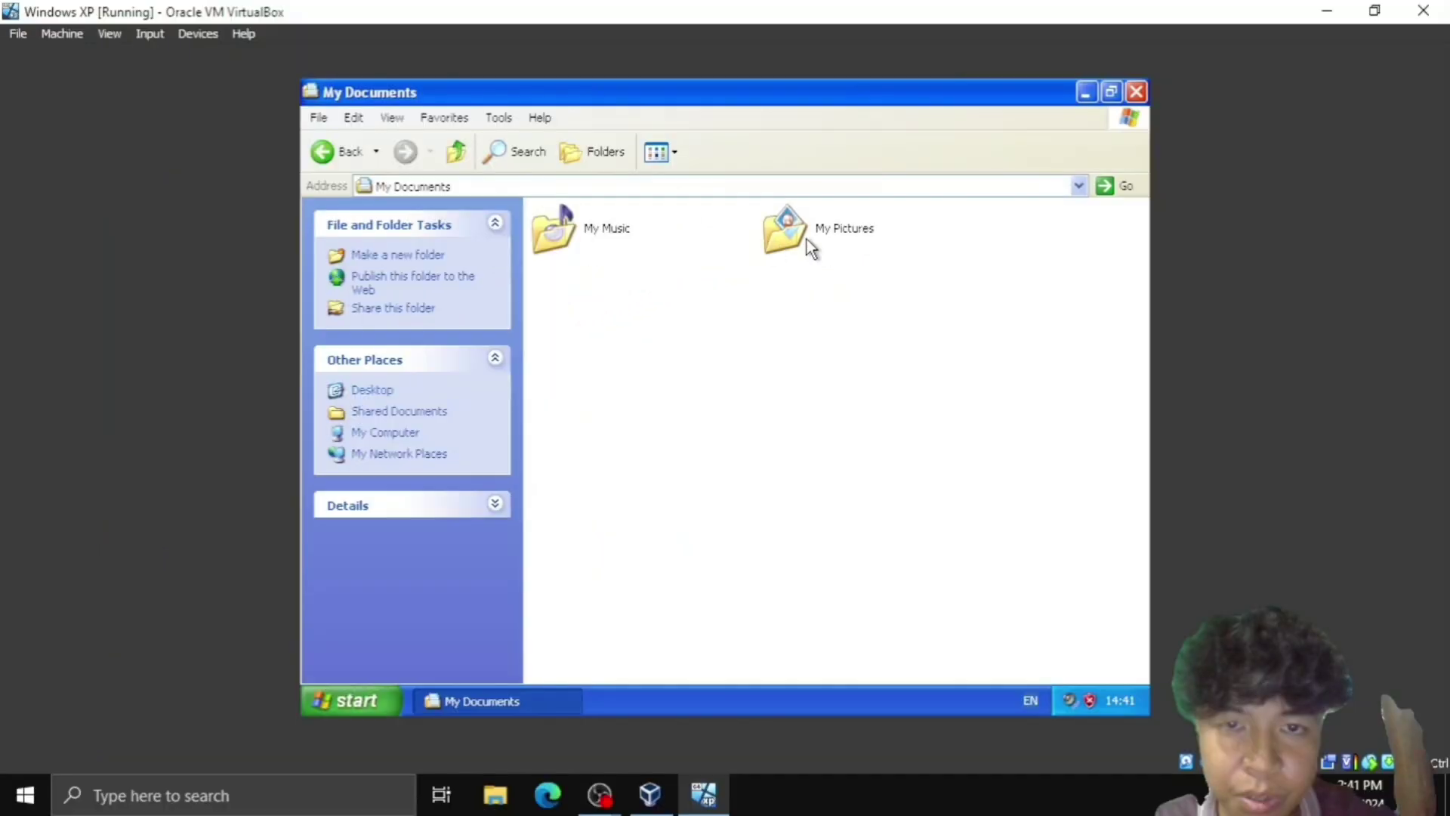
double_click(594, 226)
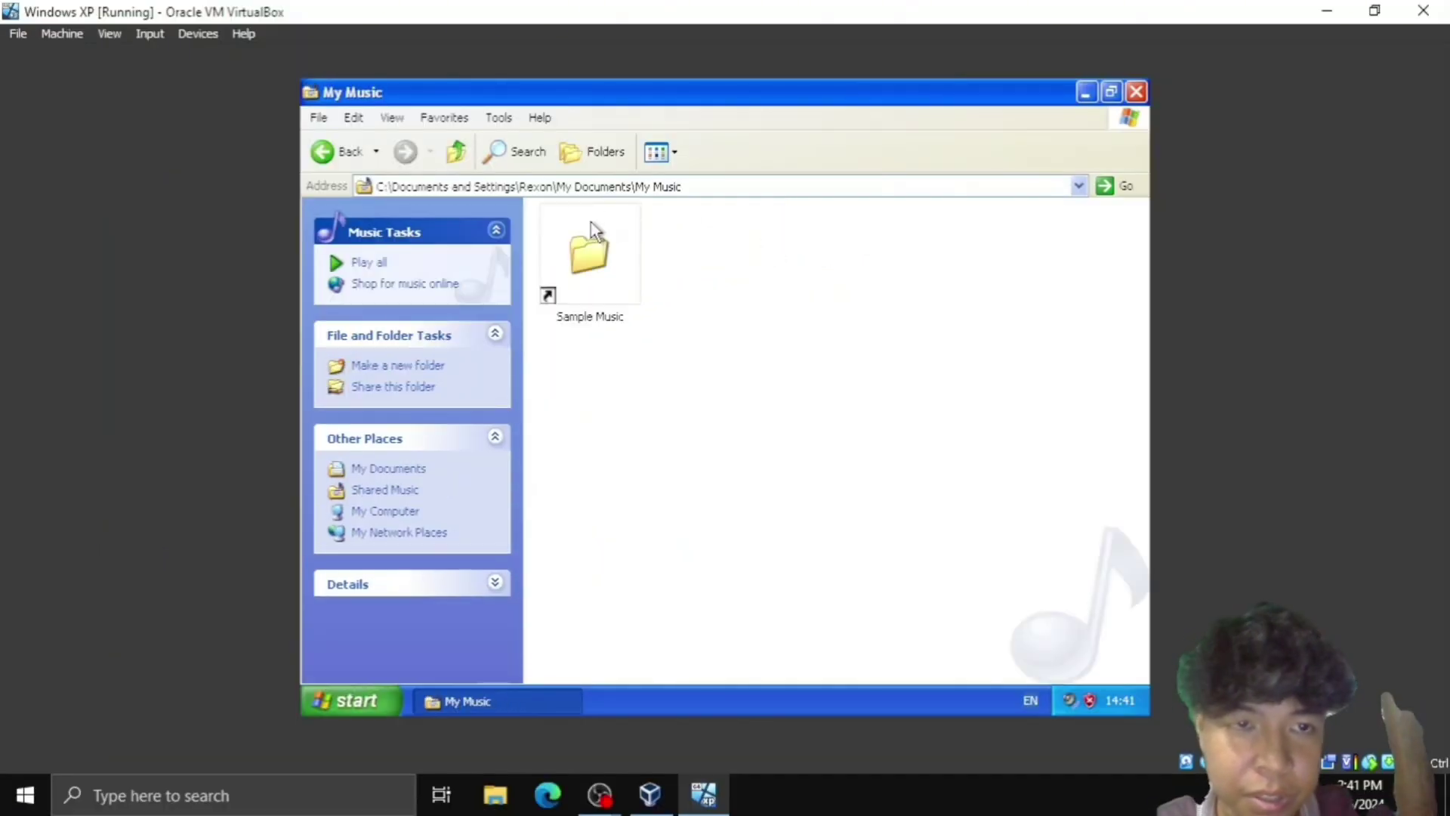
left_click(323, 153)
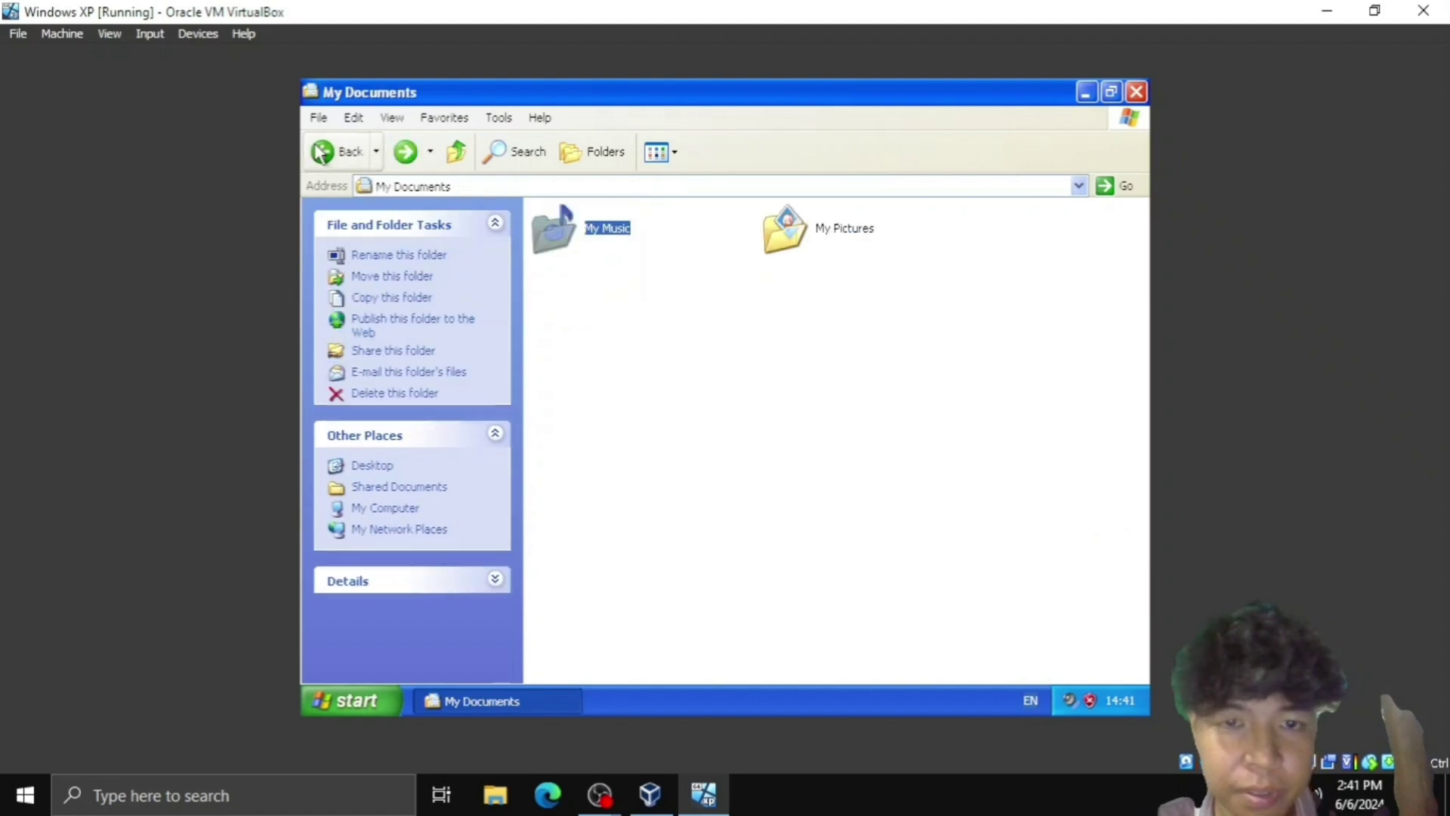
left_click(323, 152)
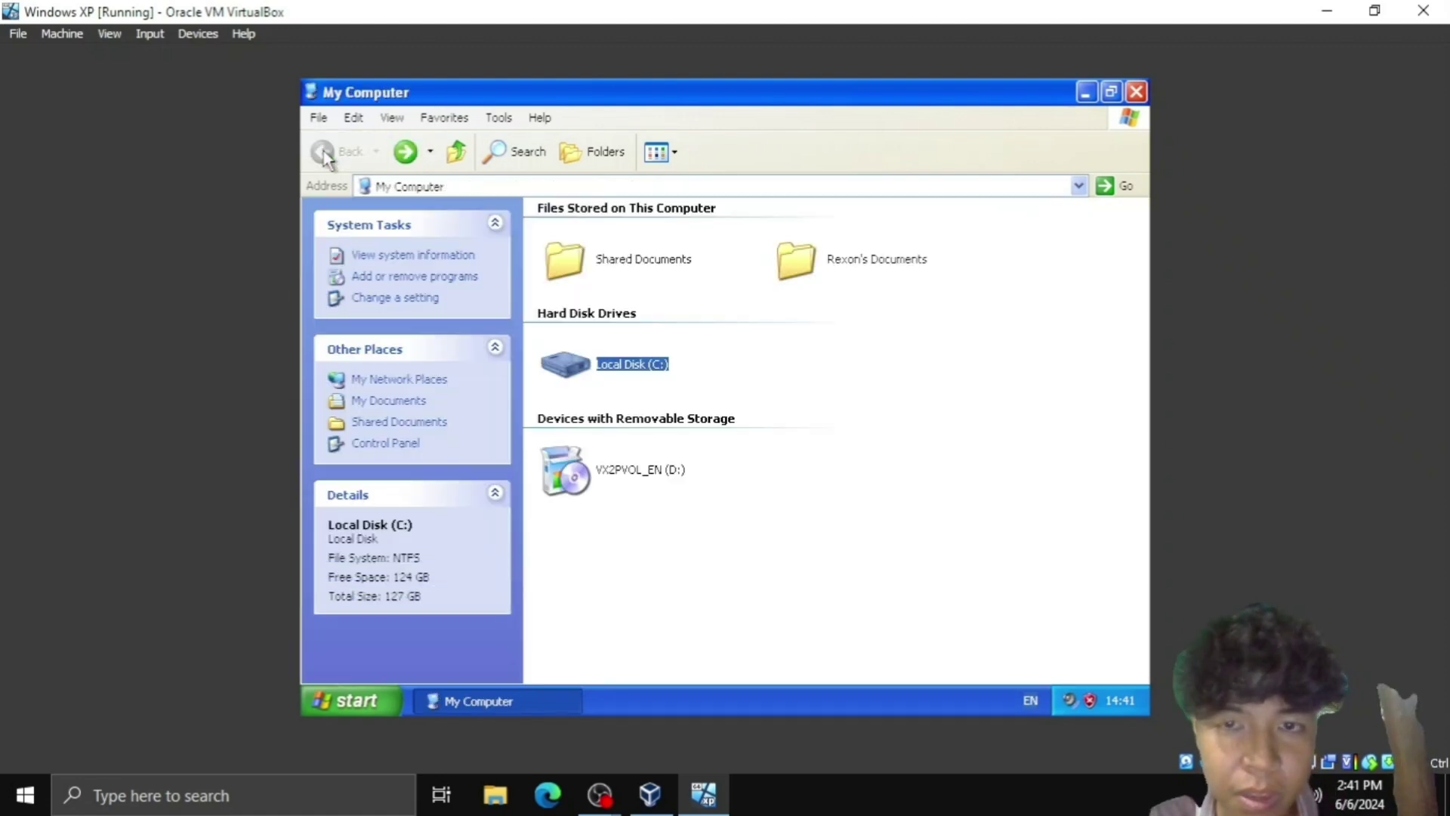
double_click(814, 264)
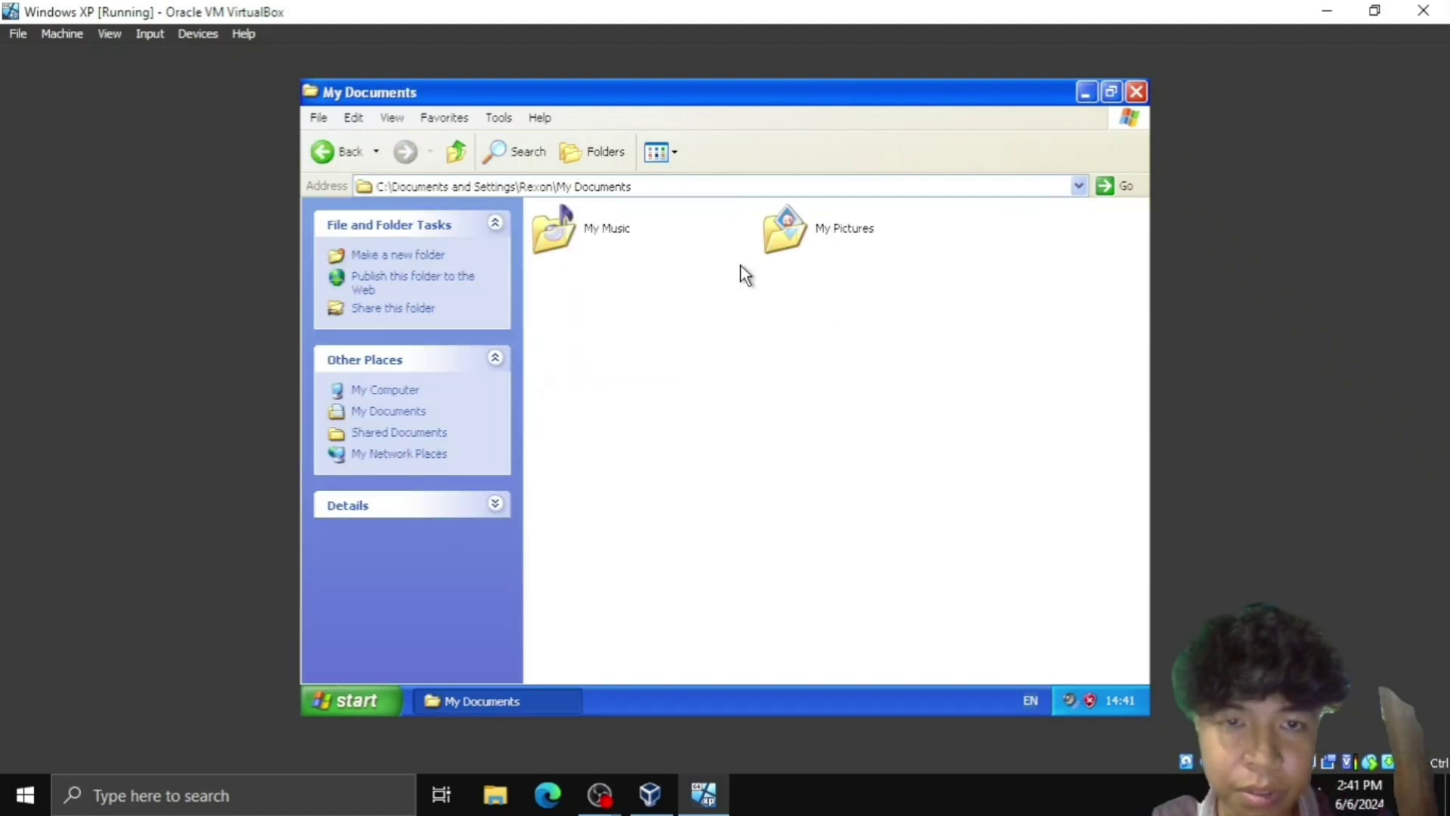
left_click(327, 148)
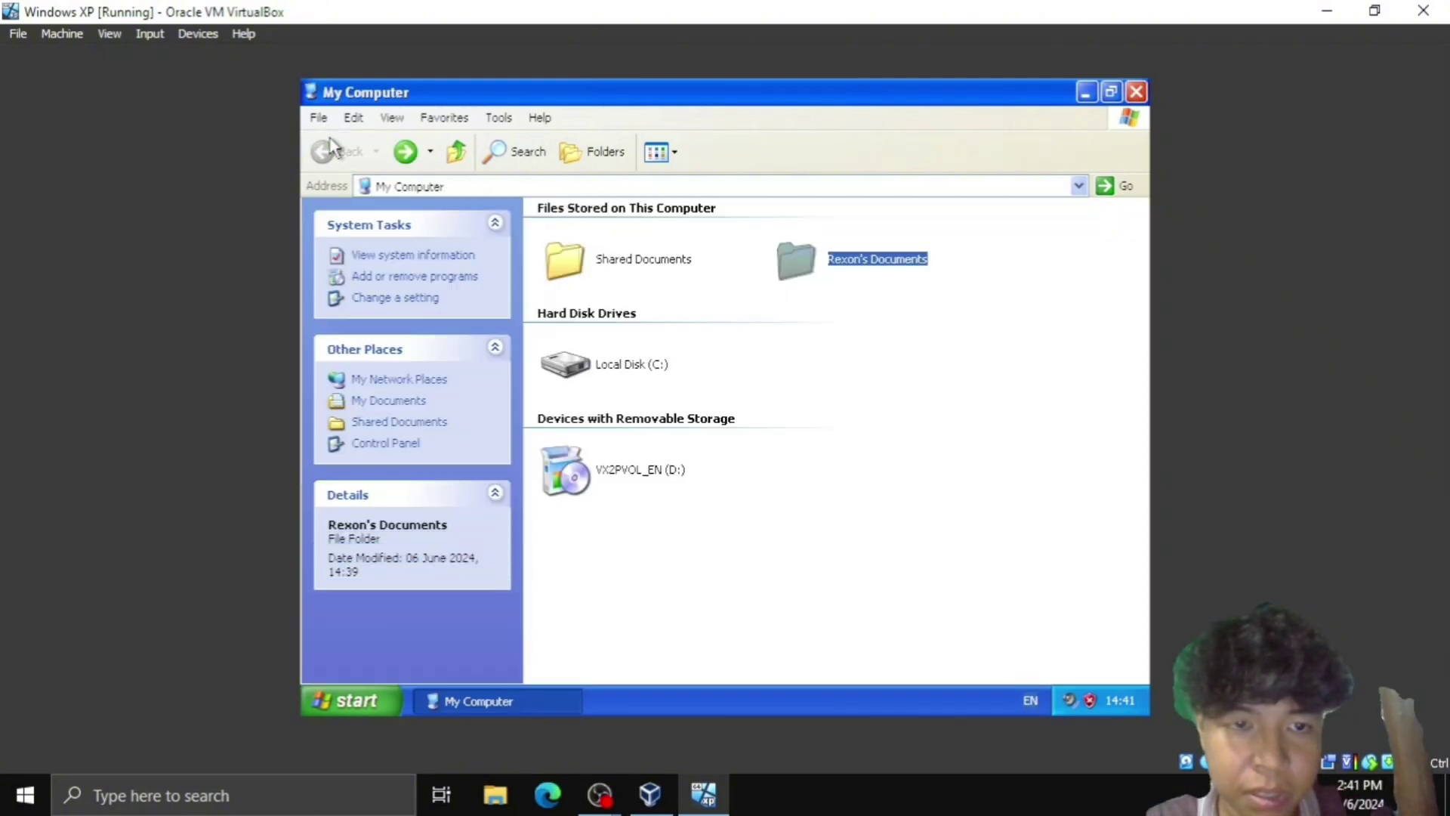
Close My Computer and create a new desktop folder named Sample.
left_click(1136, 93)
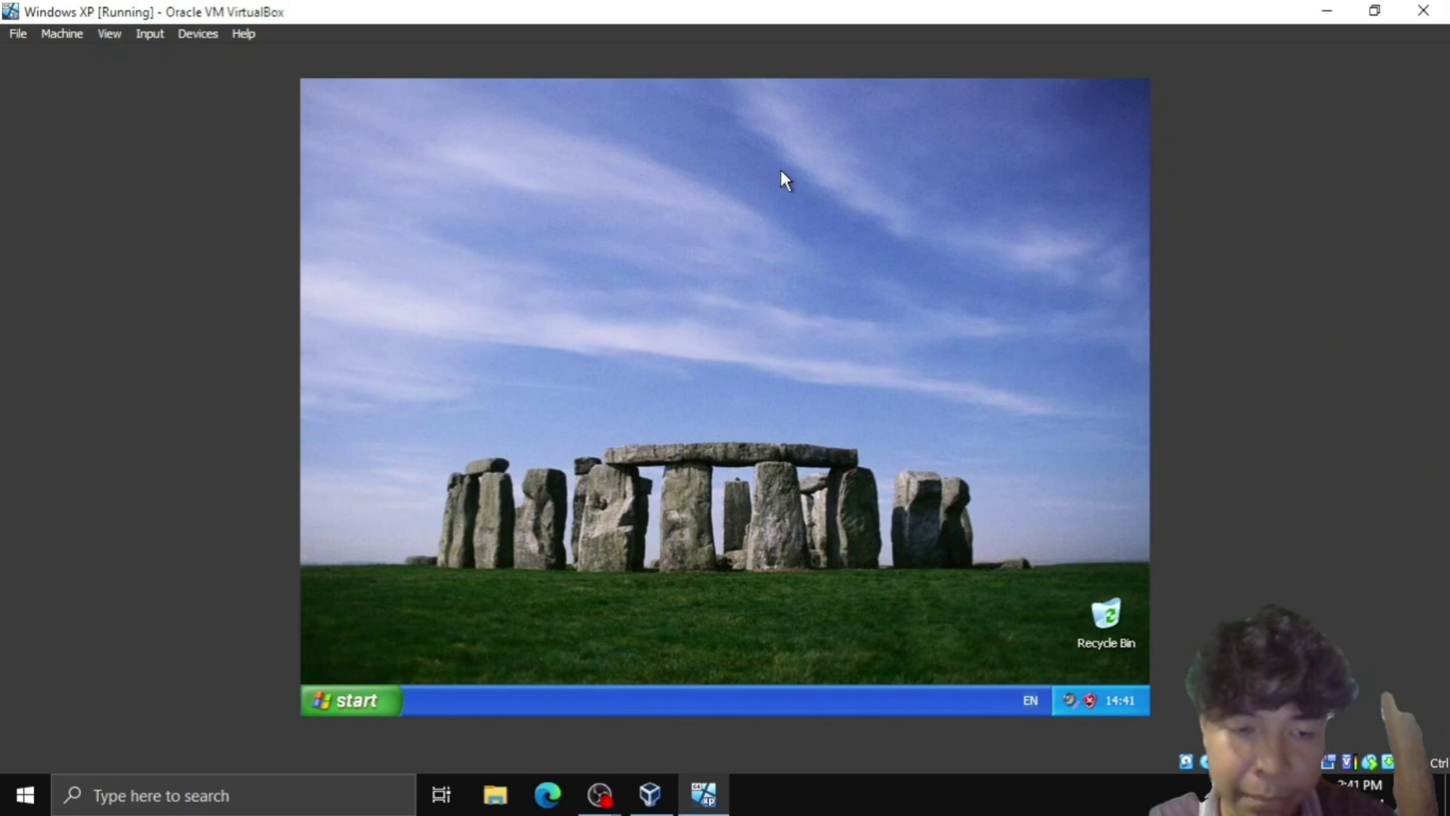
right_click(621, 337)
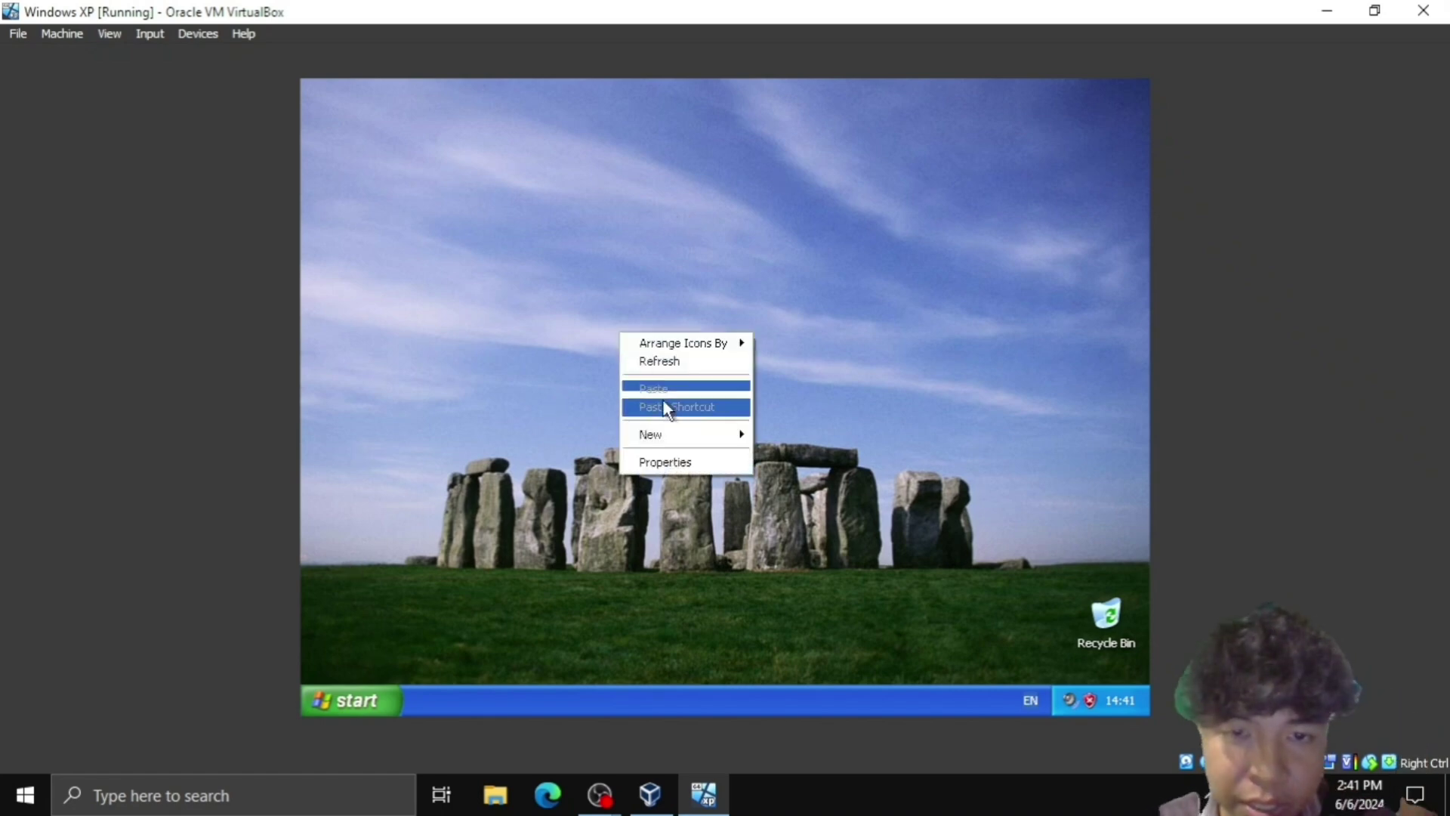
mouse_move(698, 436)
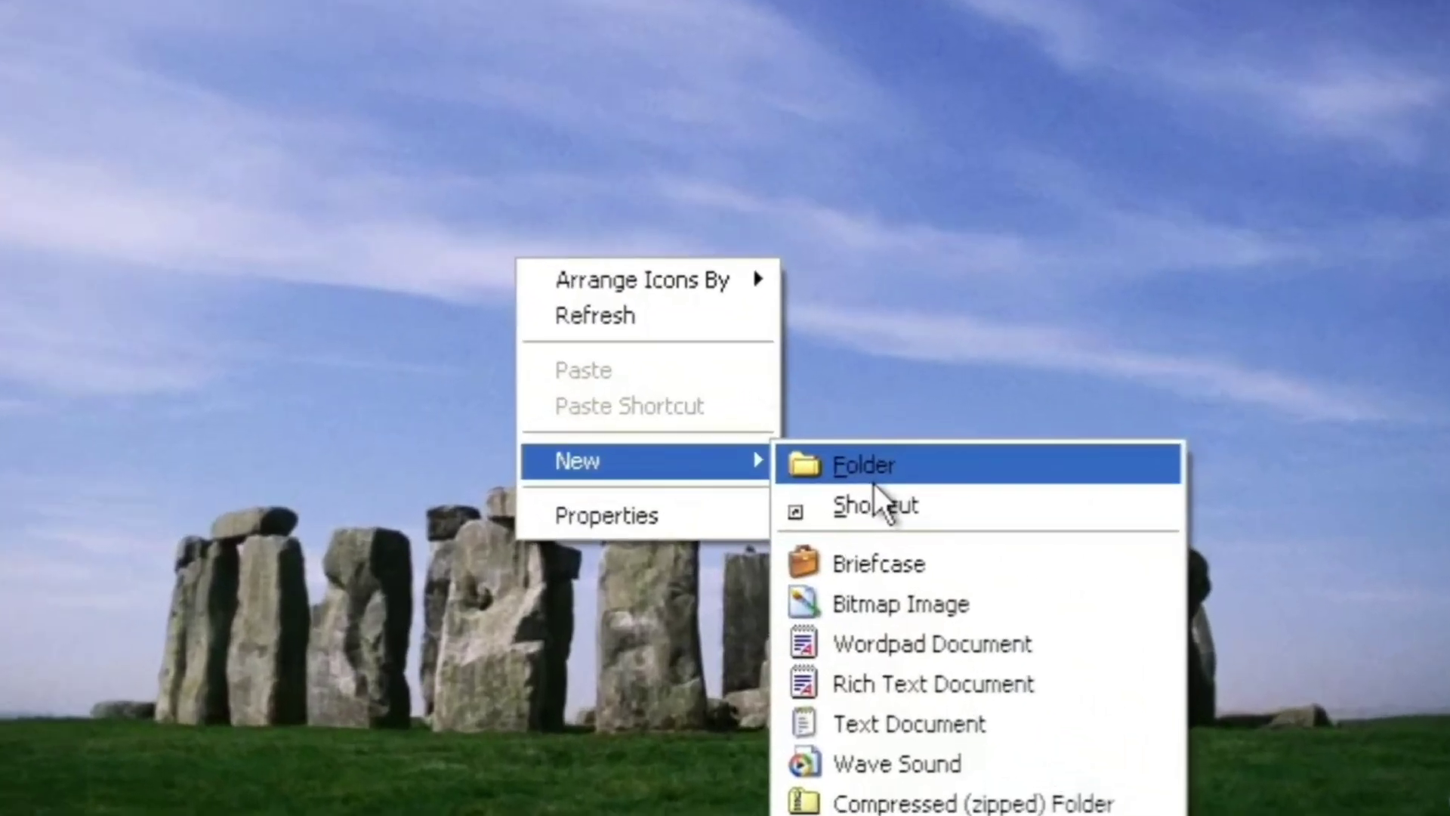
left_click(876, 482)
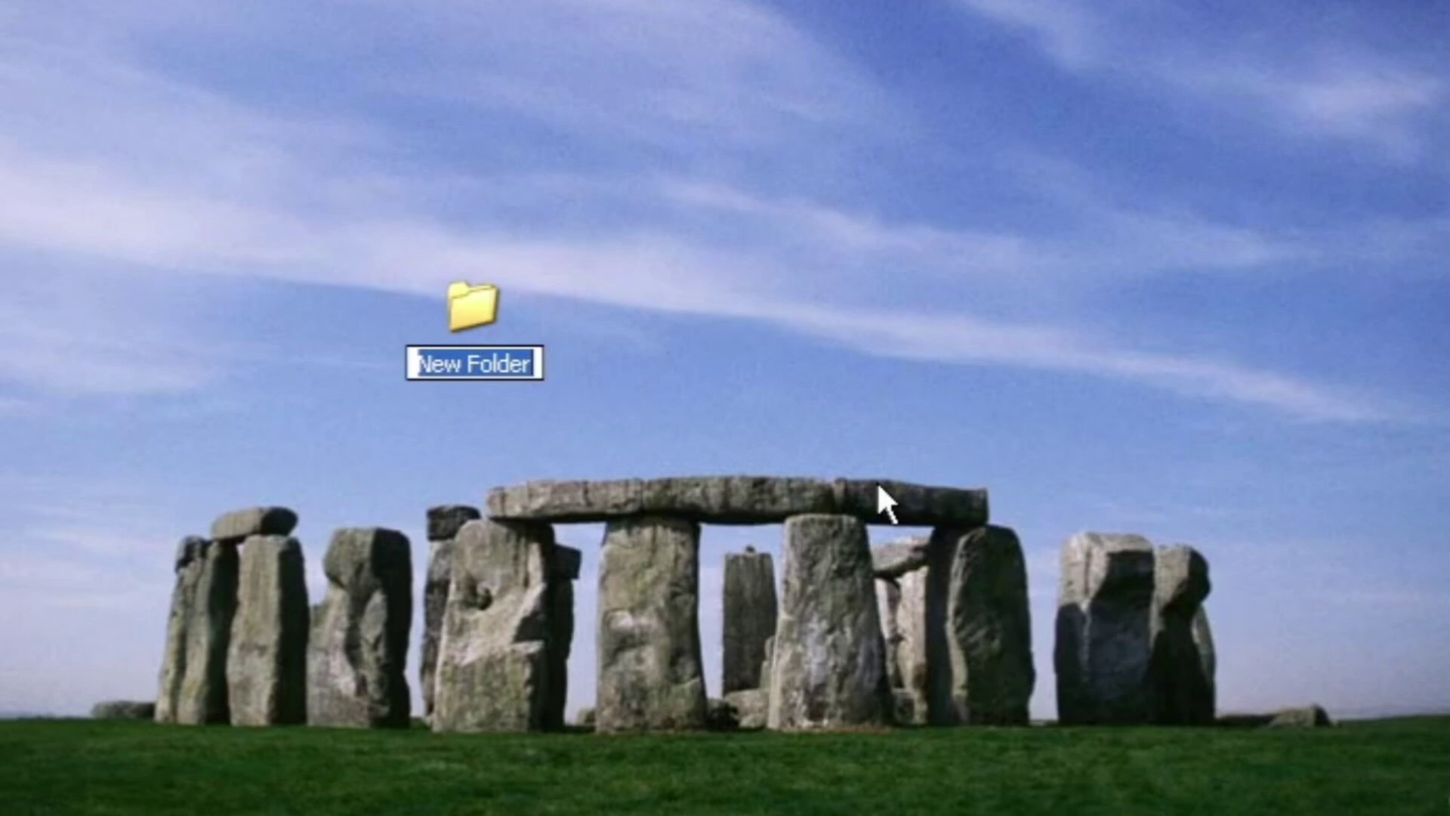
type("R")
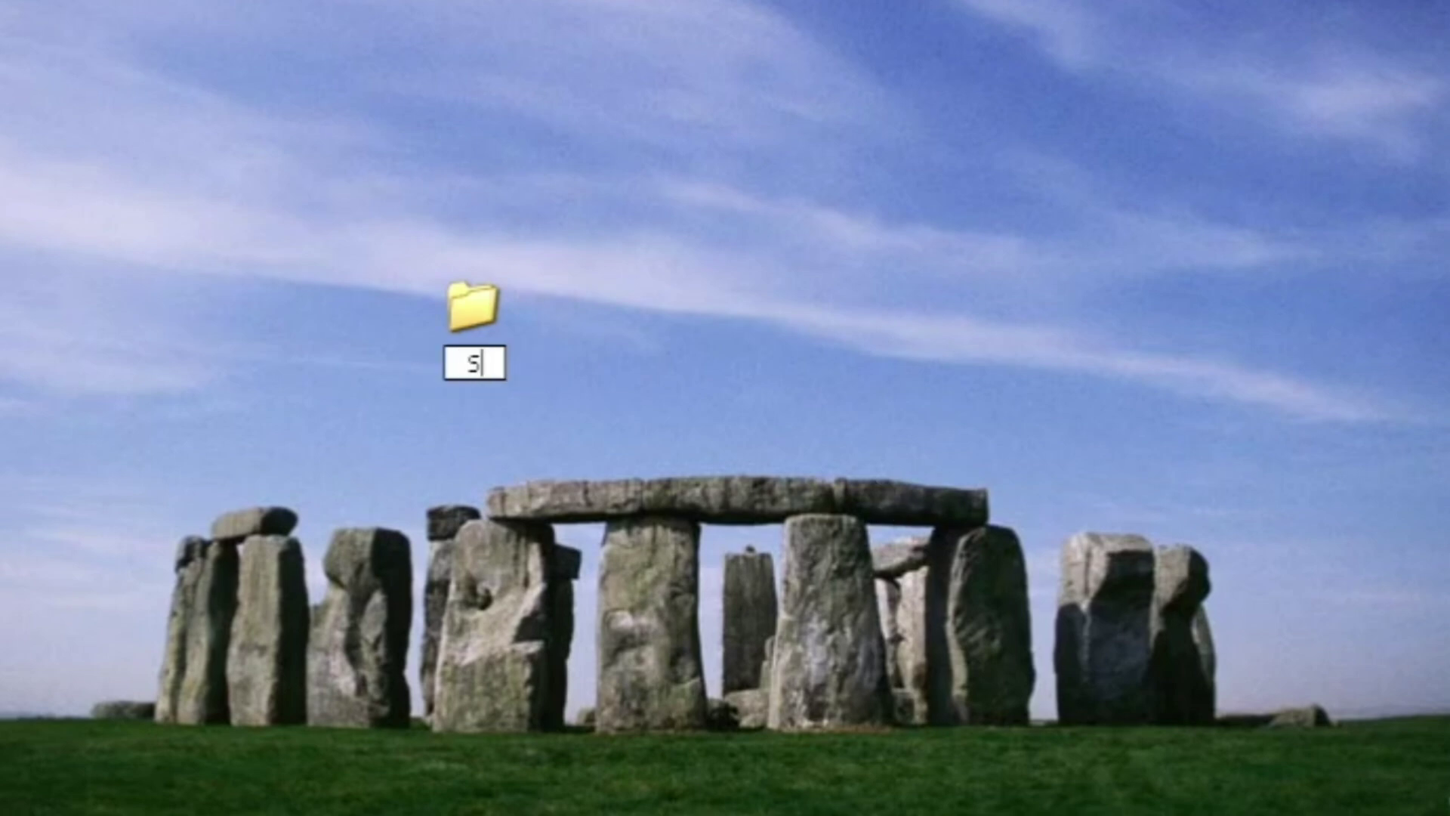
type("ample")
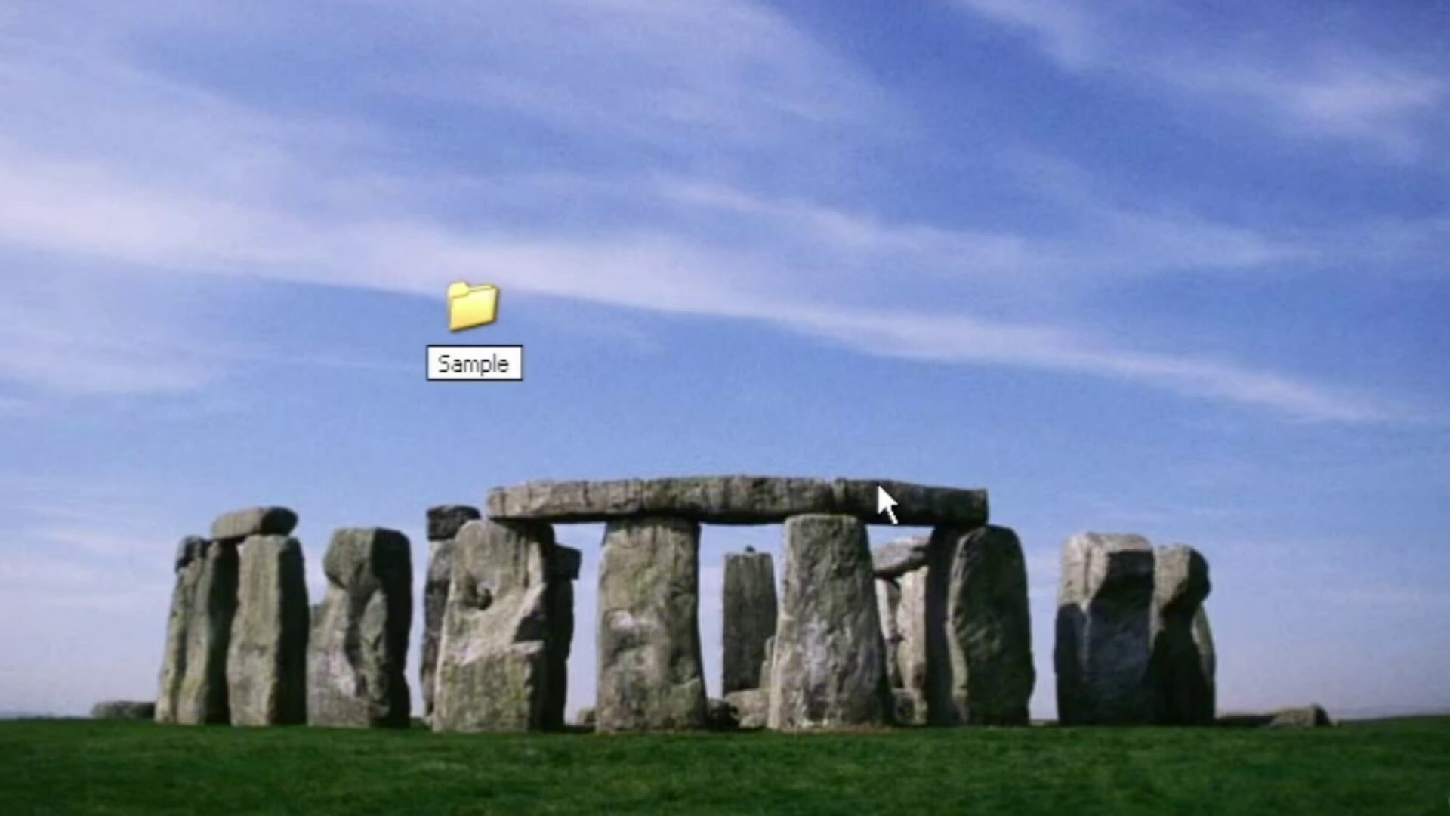
key("Return")
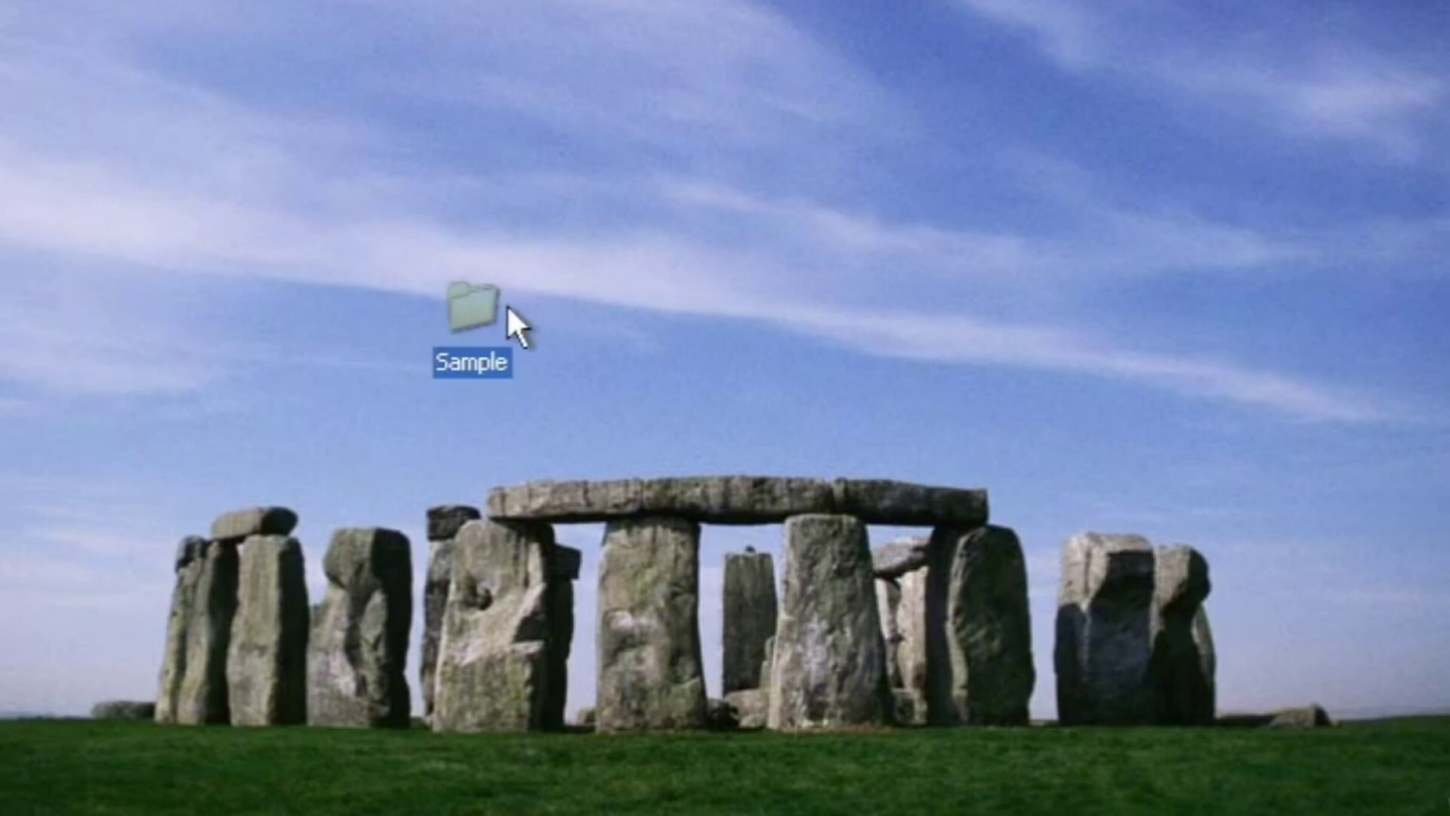
Open and close the empty Sample folder, then move it to the desktop's top-left corner.
left_click(262, 461)
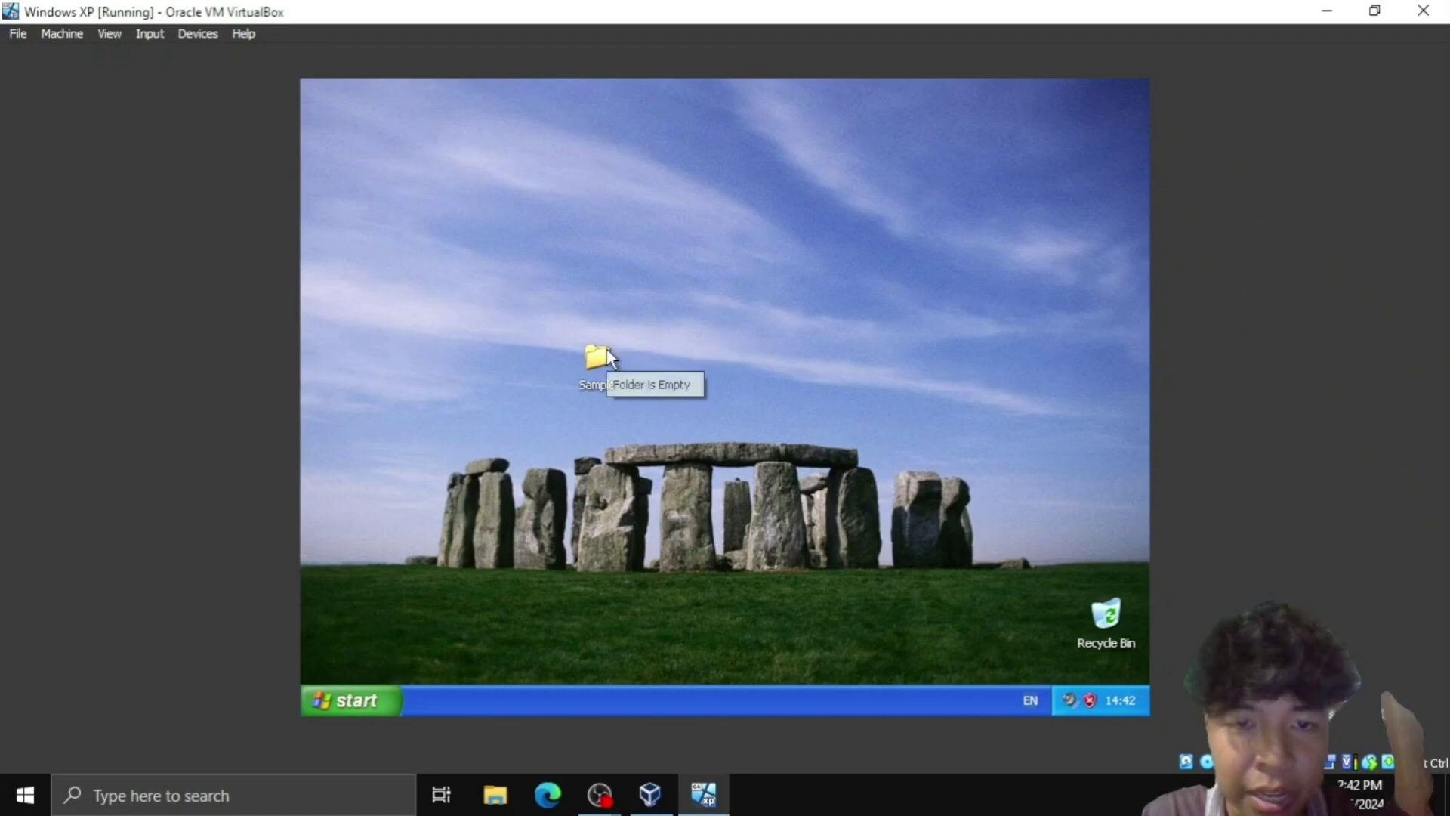
double_click(600, 356)
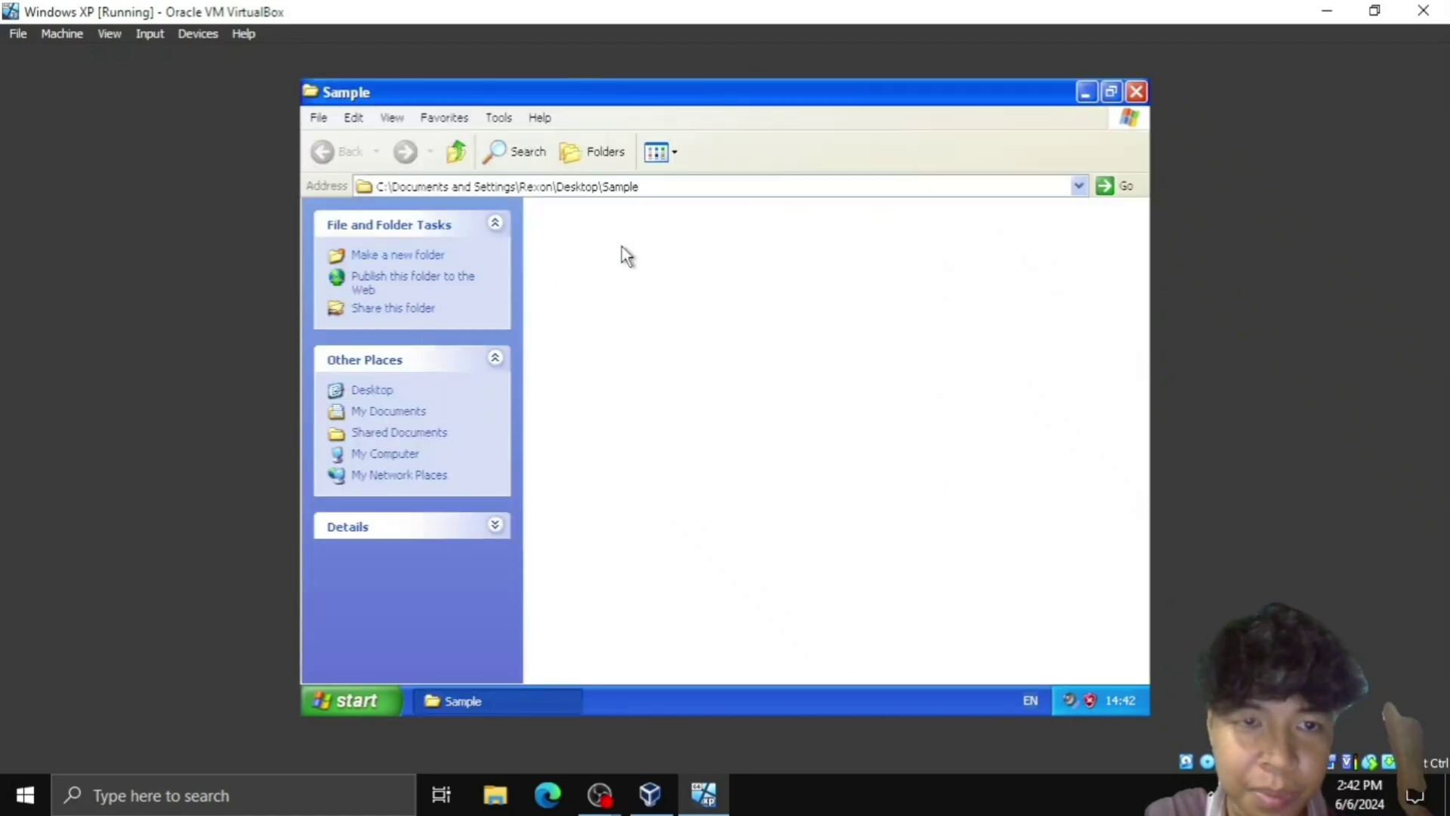
left_click(1136, 92)
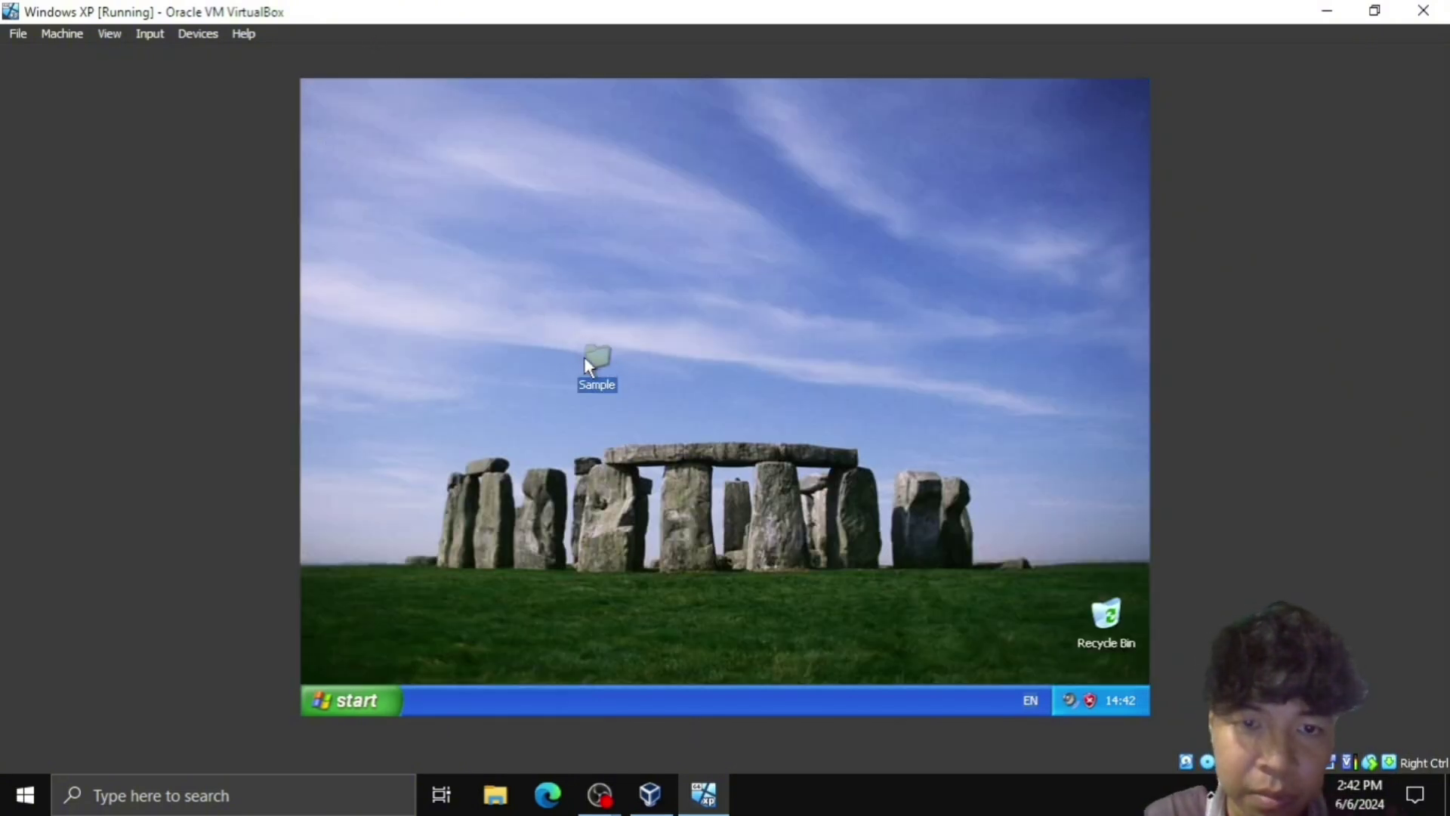
left_click(526, 389)
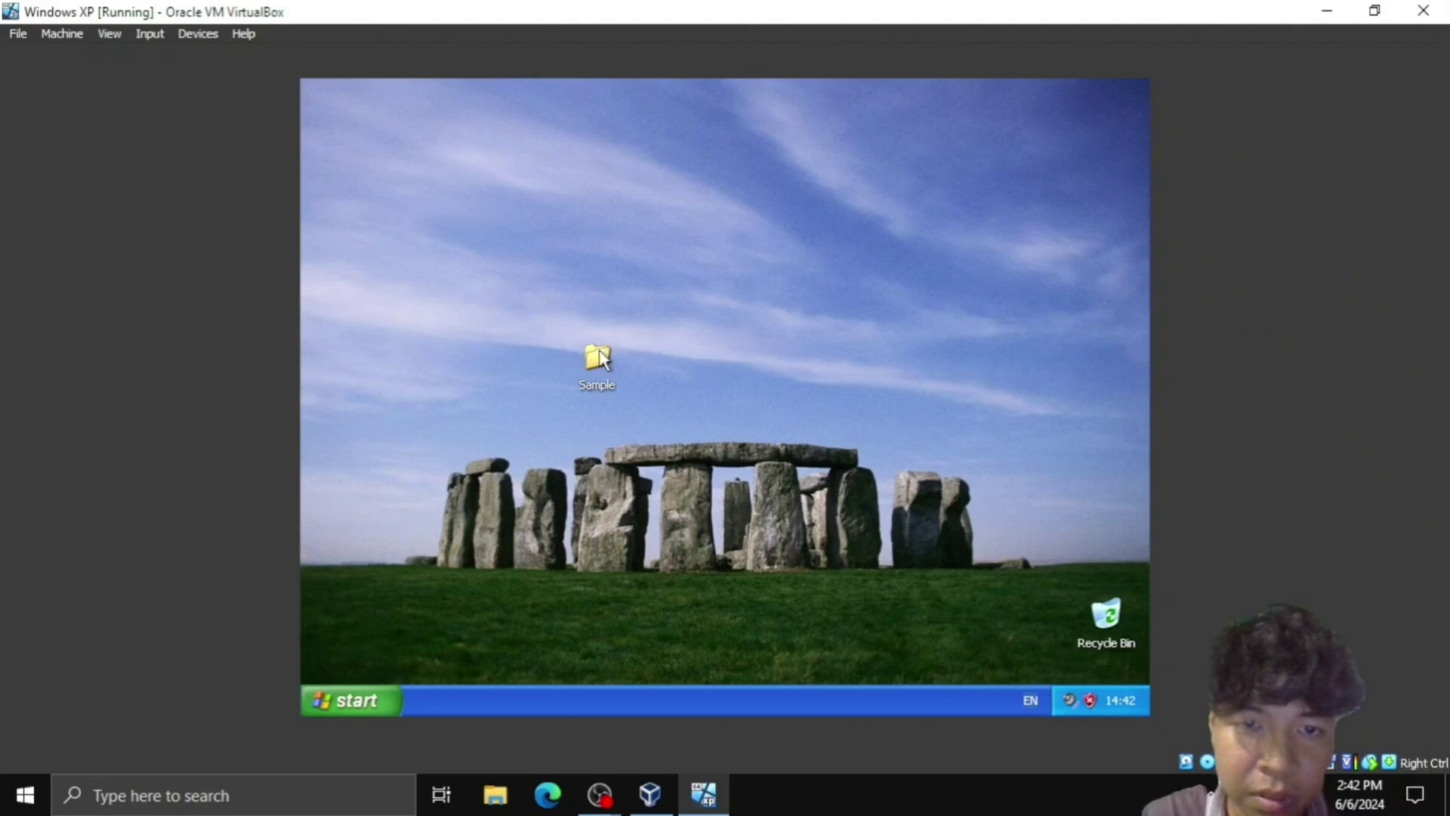
left_click_drag(604, 355, 356, 102)
Create a new text document on the desktop via New > Text Document and name it Sample.
right_click(656, 275)
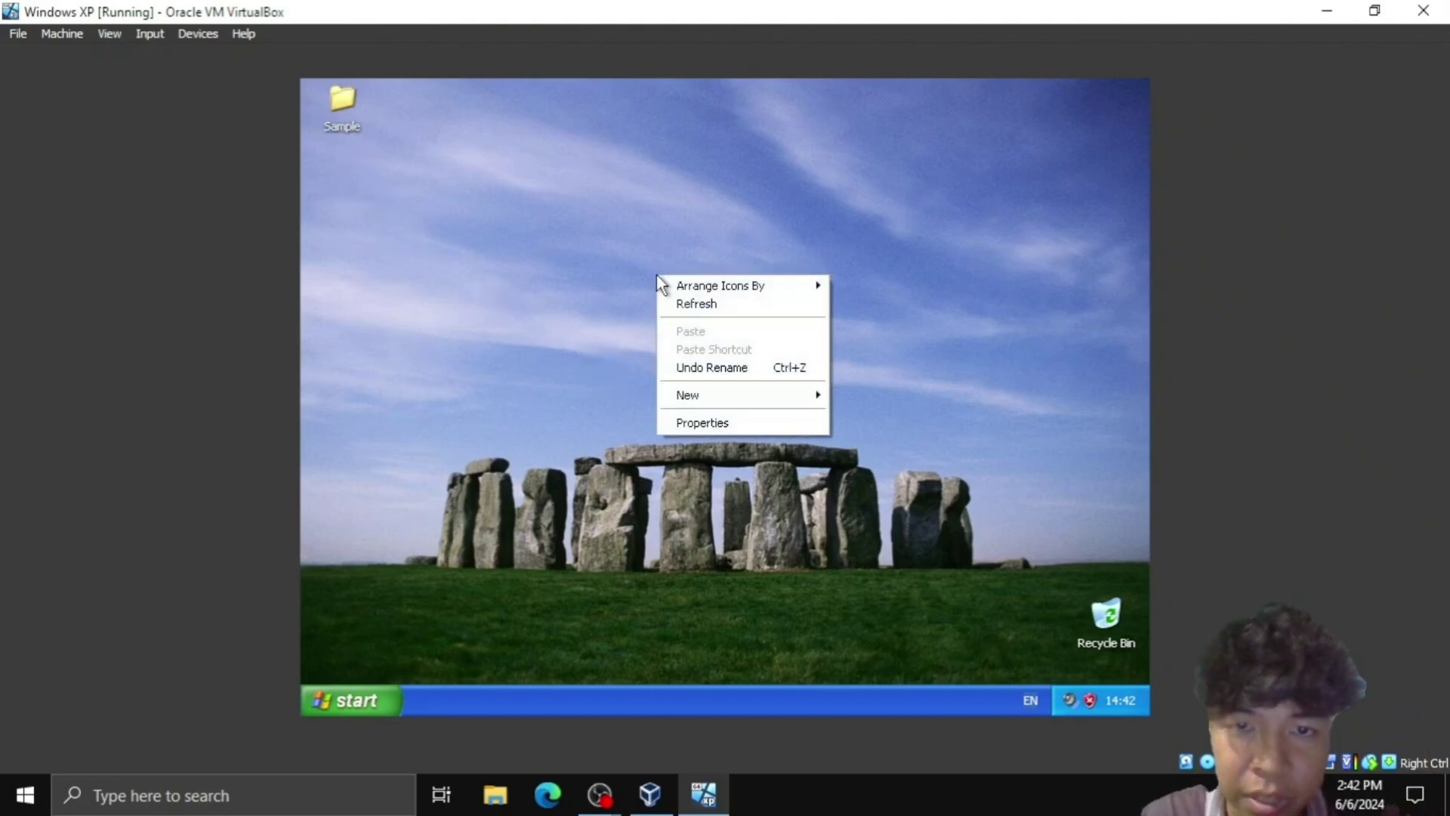
mouse_move(719, 395)
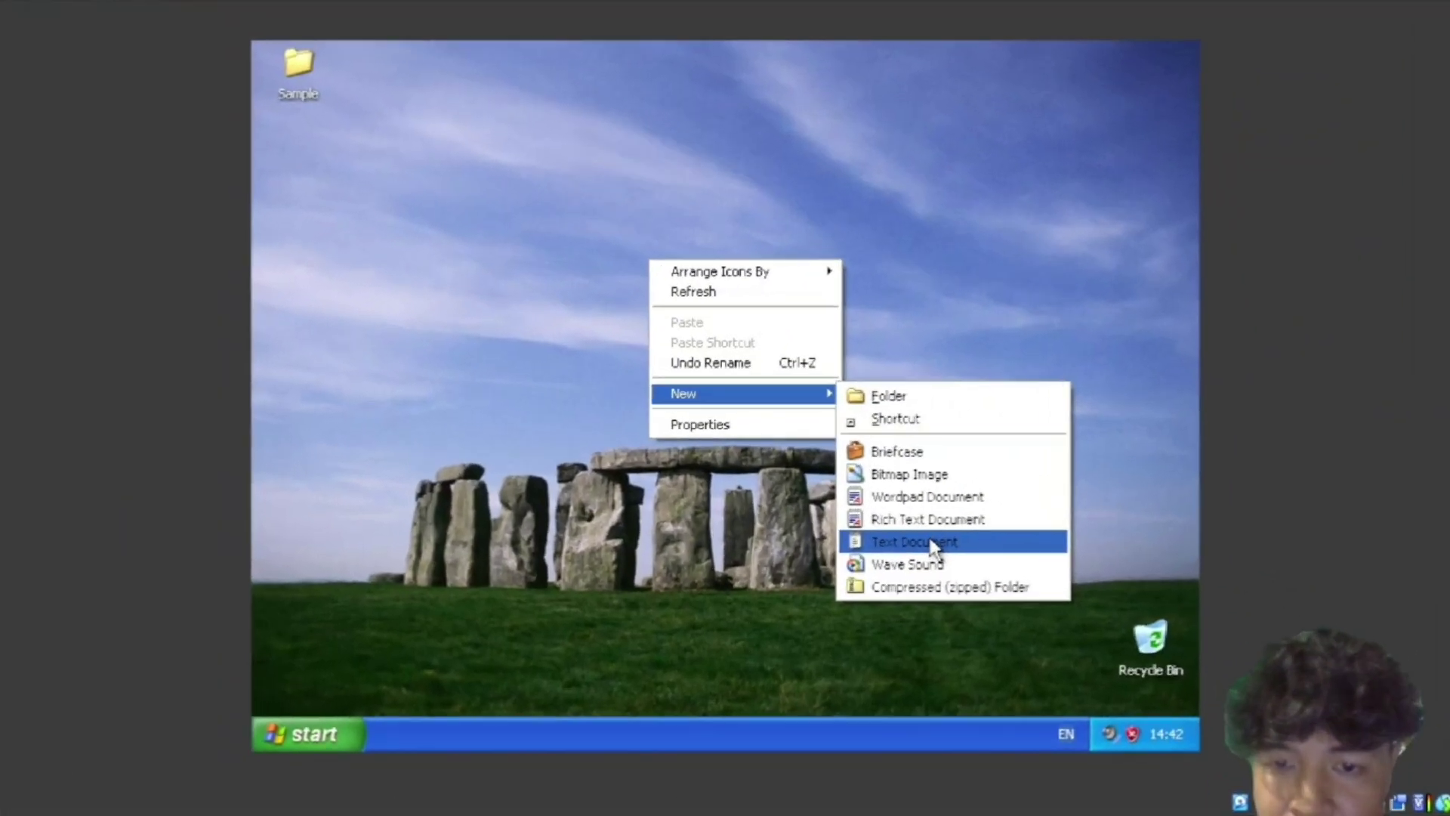
left_click(916, 530)
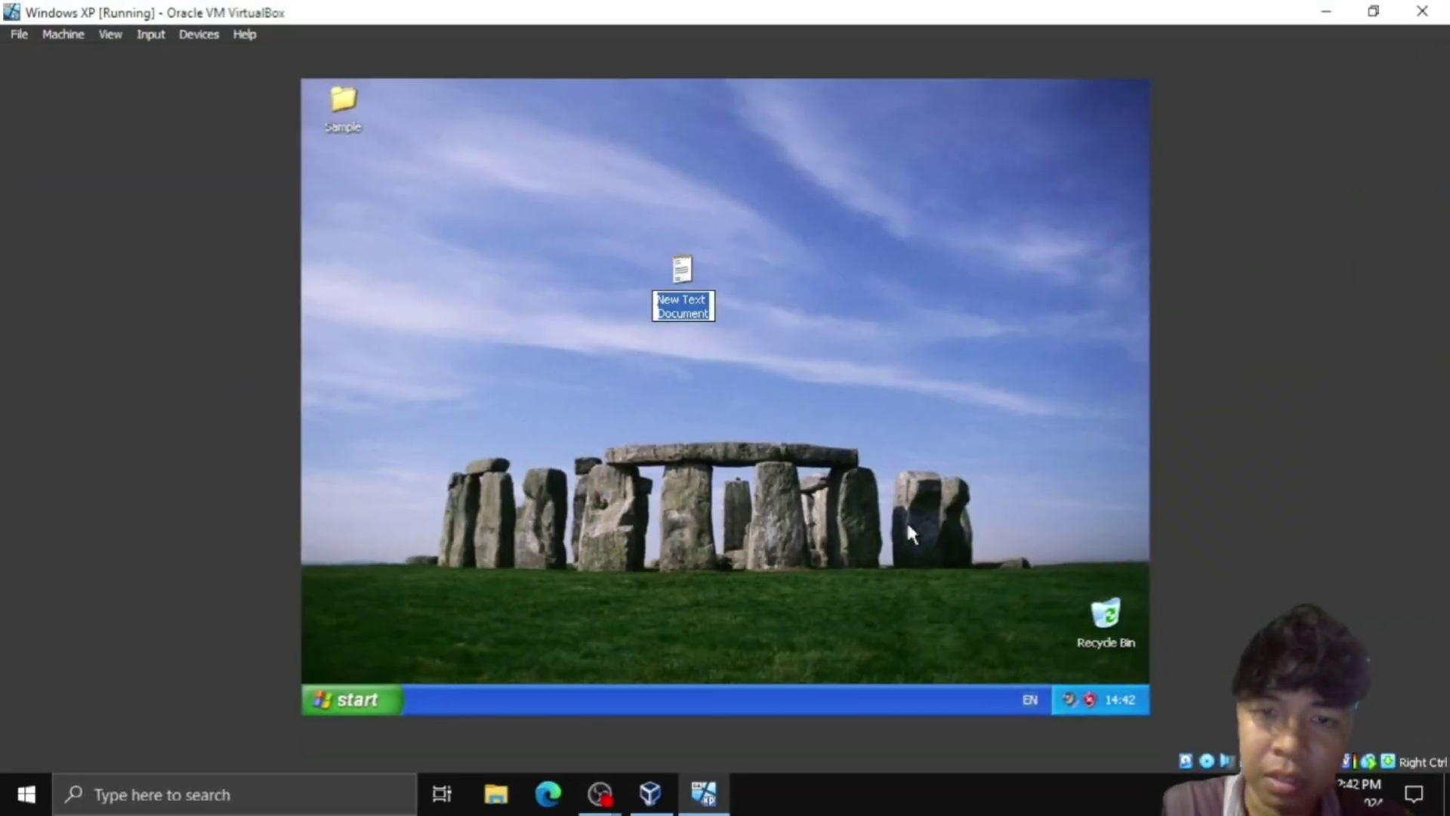
key("BackSpace")
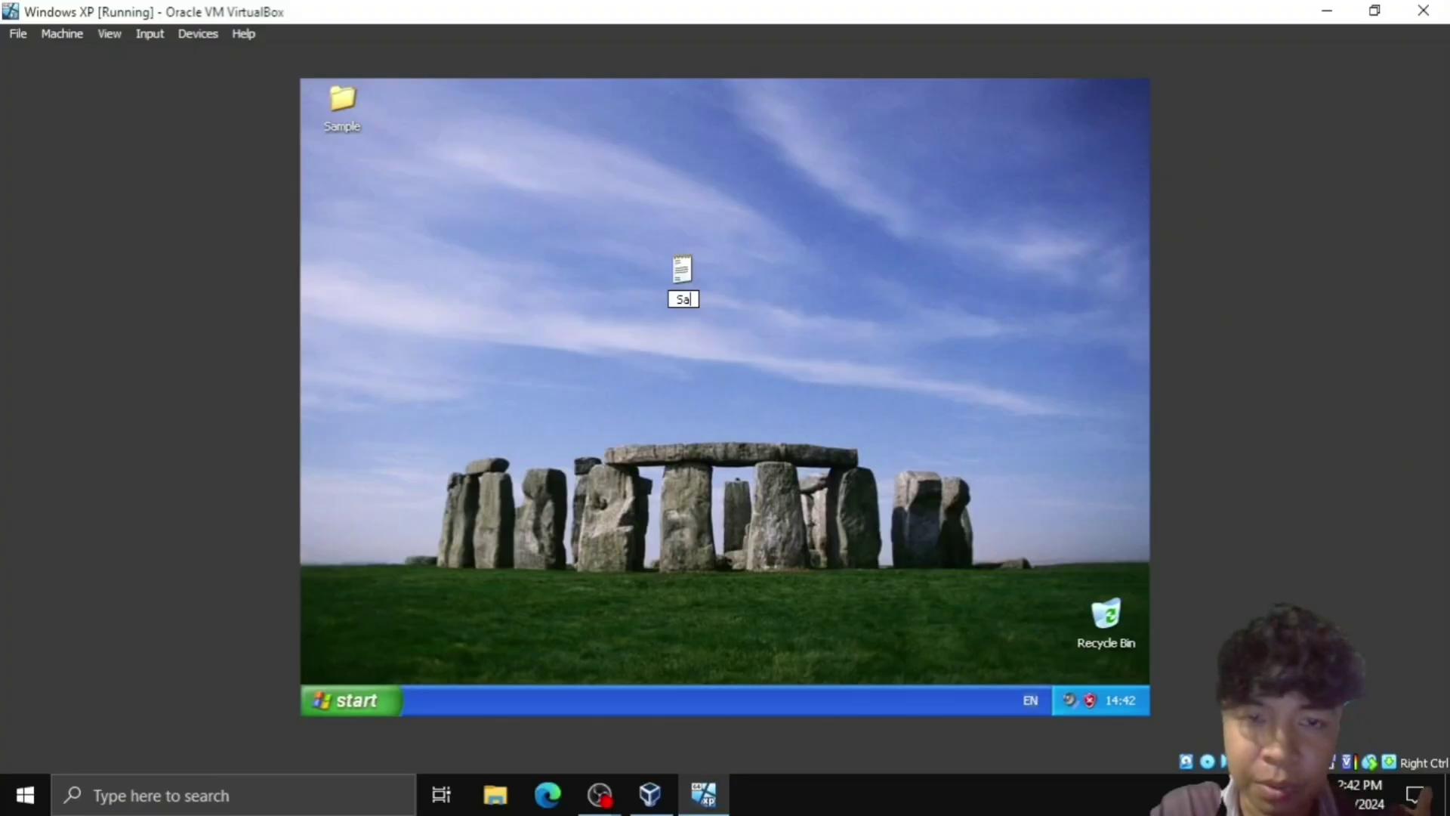
type("Sample")
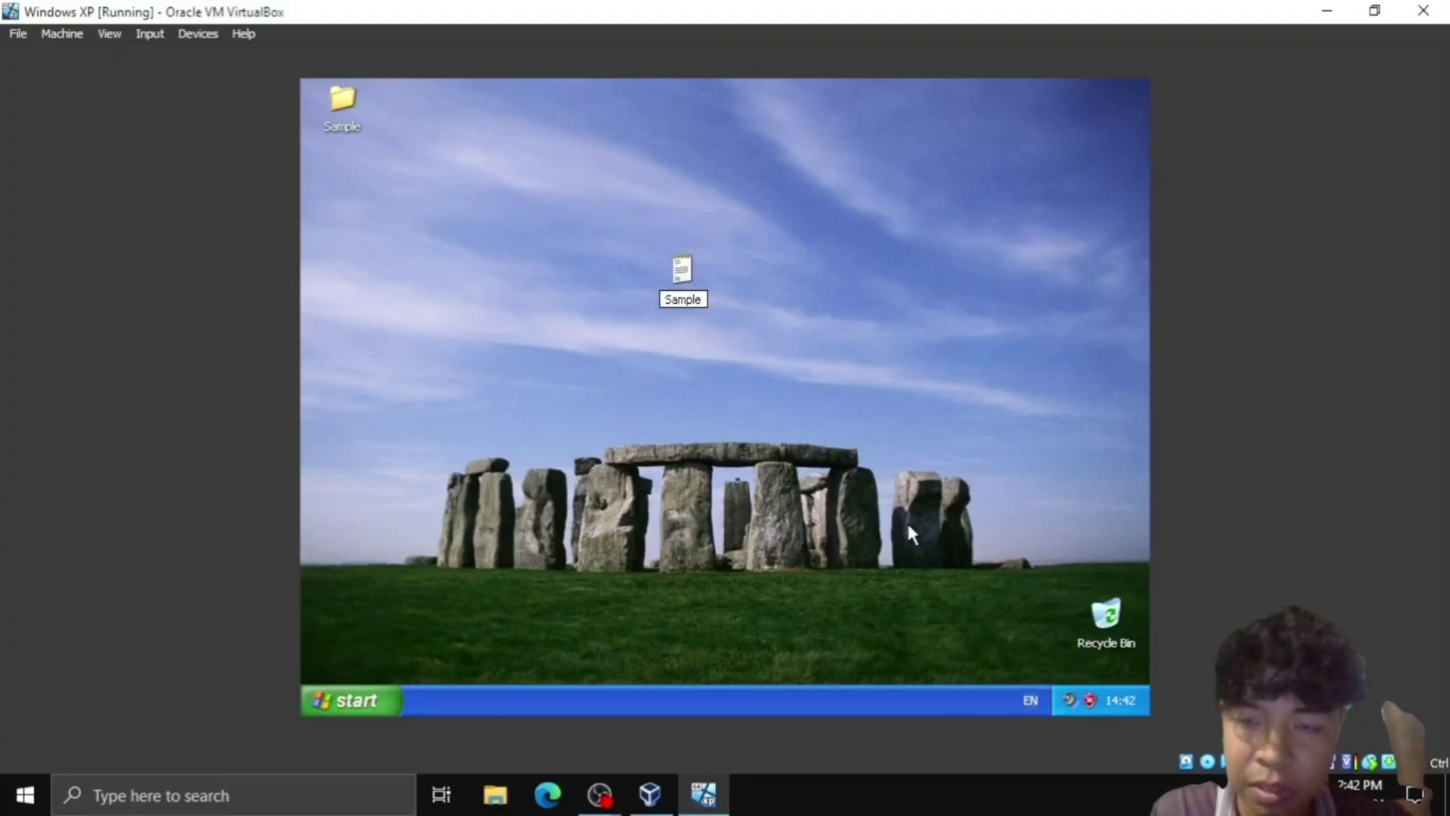
key("Return")
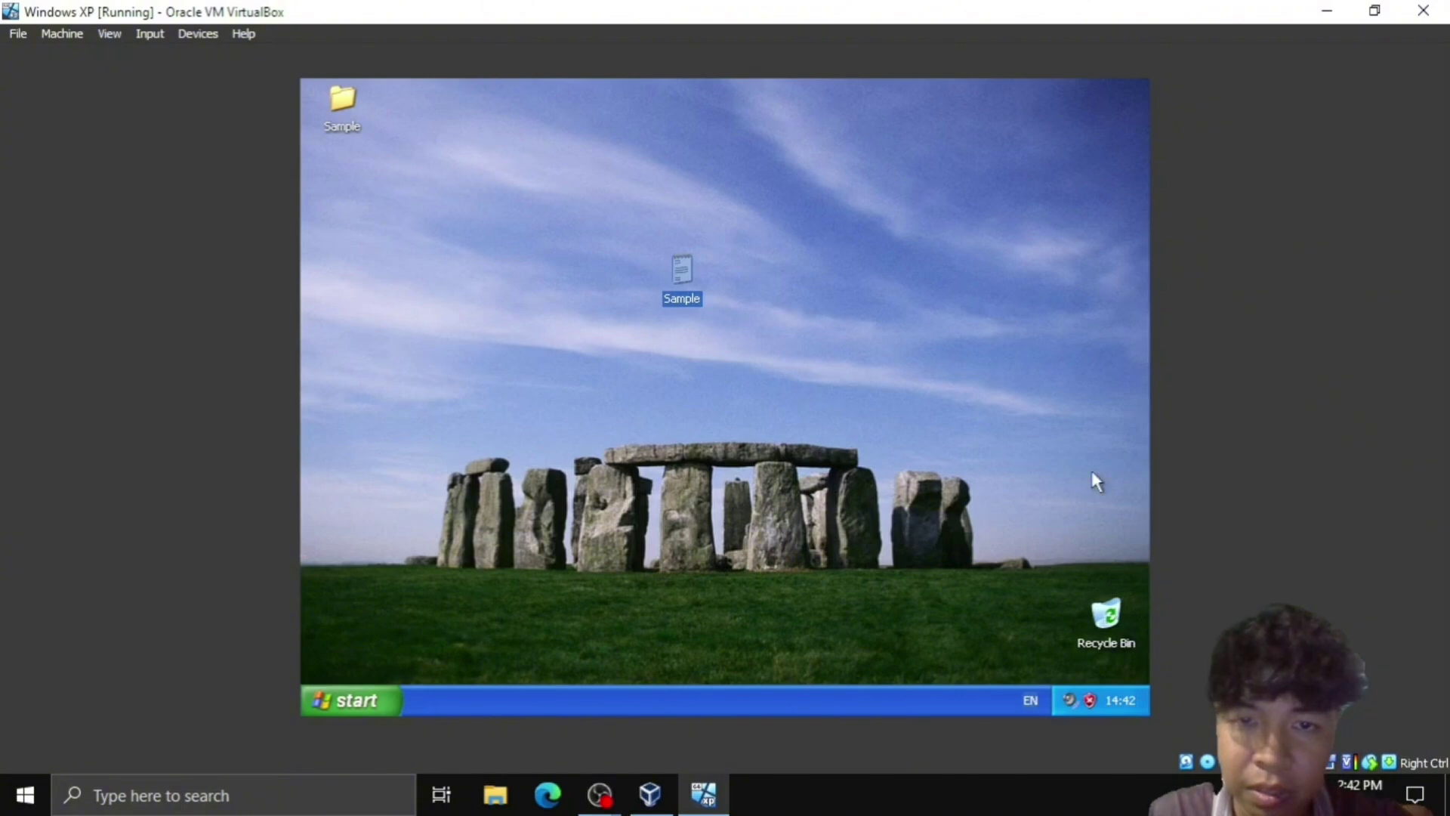
Open Sample in Notepad and type the person's full name, then 24 and BSCS below it.
double_click(678, 275)
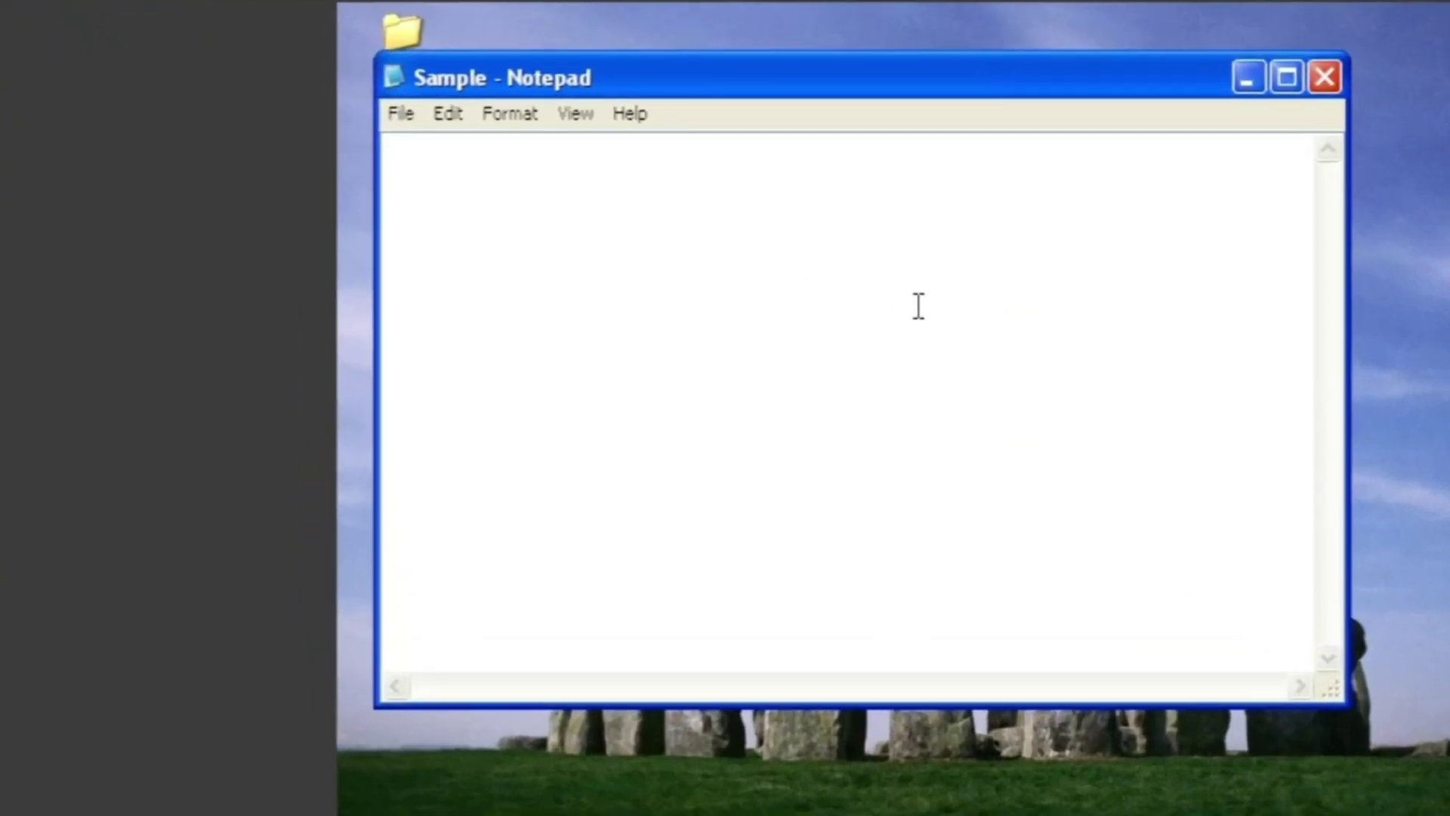
type("Rexon")
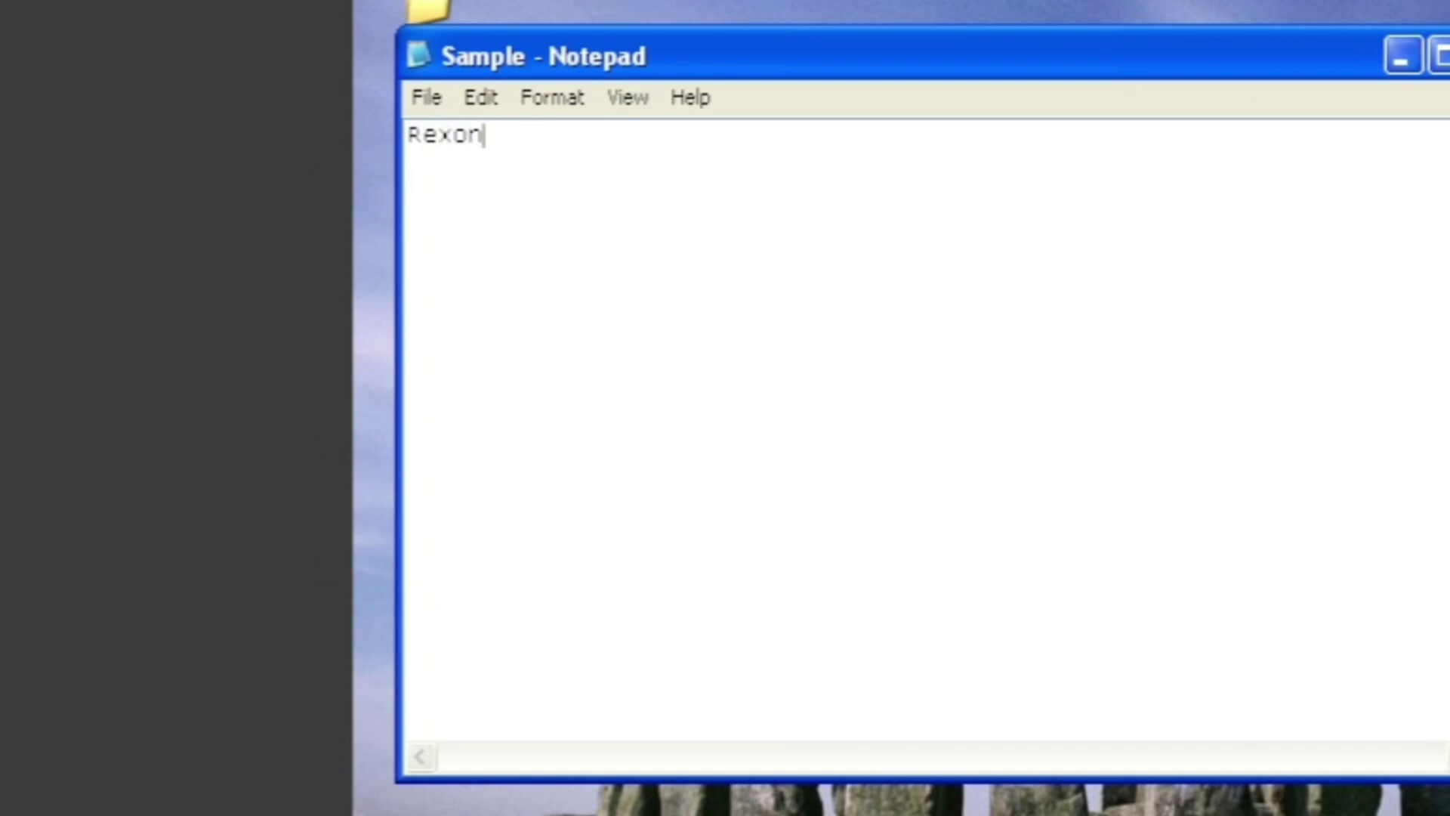
key("BackSpace")
key("BackSpace")
key("BackSpace")
key("BackSpace")
key("BackSpace")
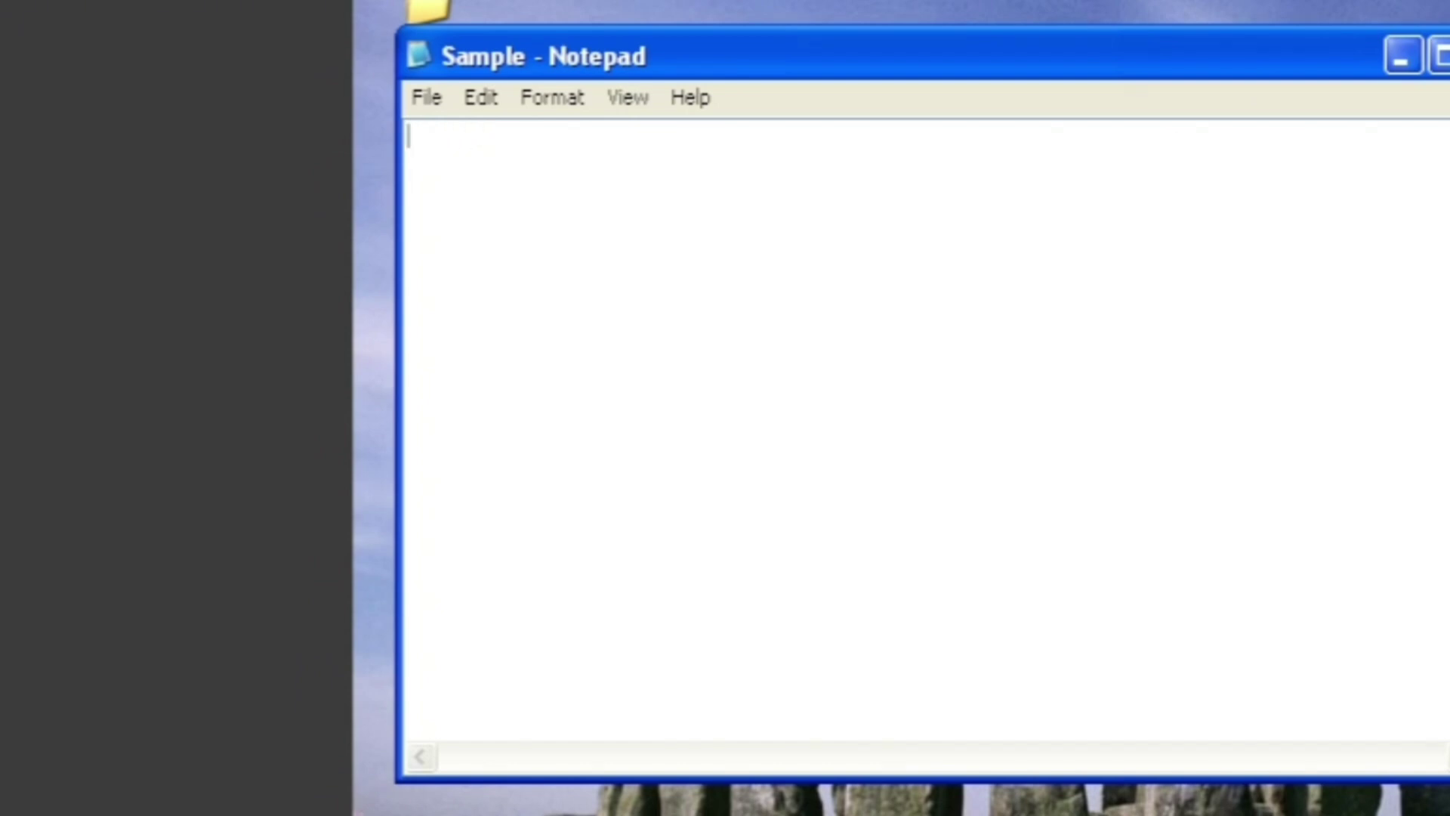
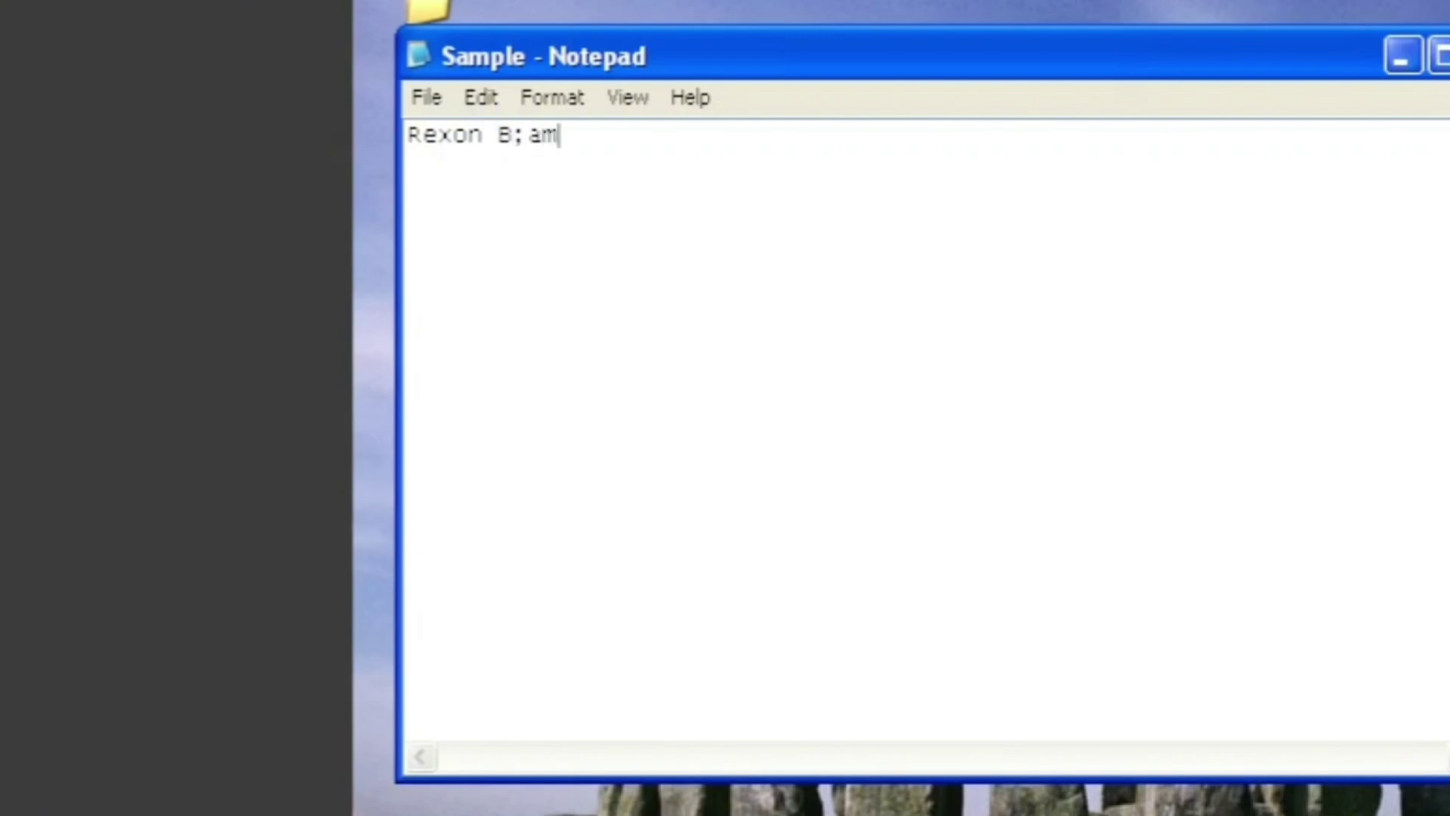
key("Return")
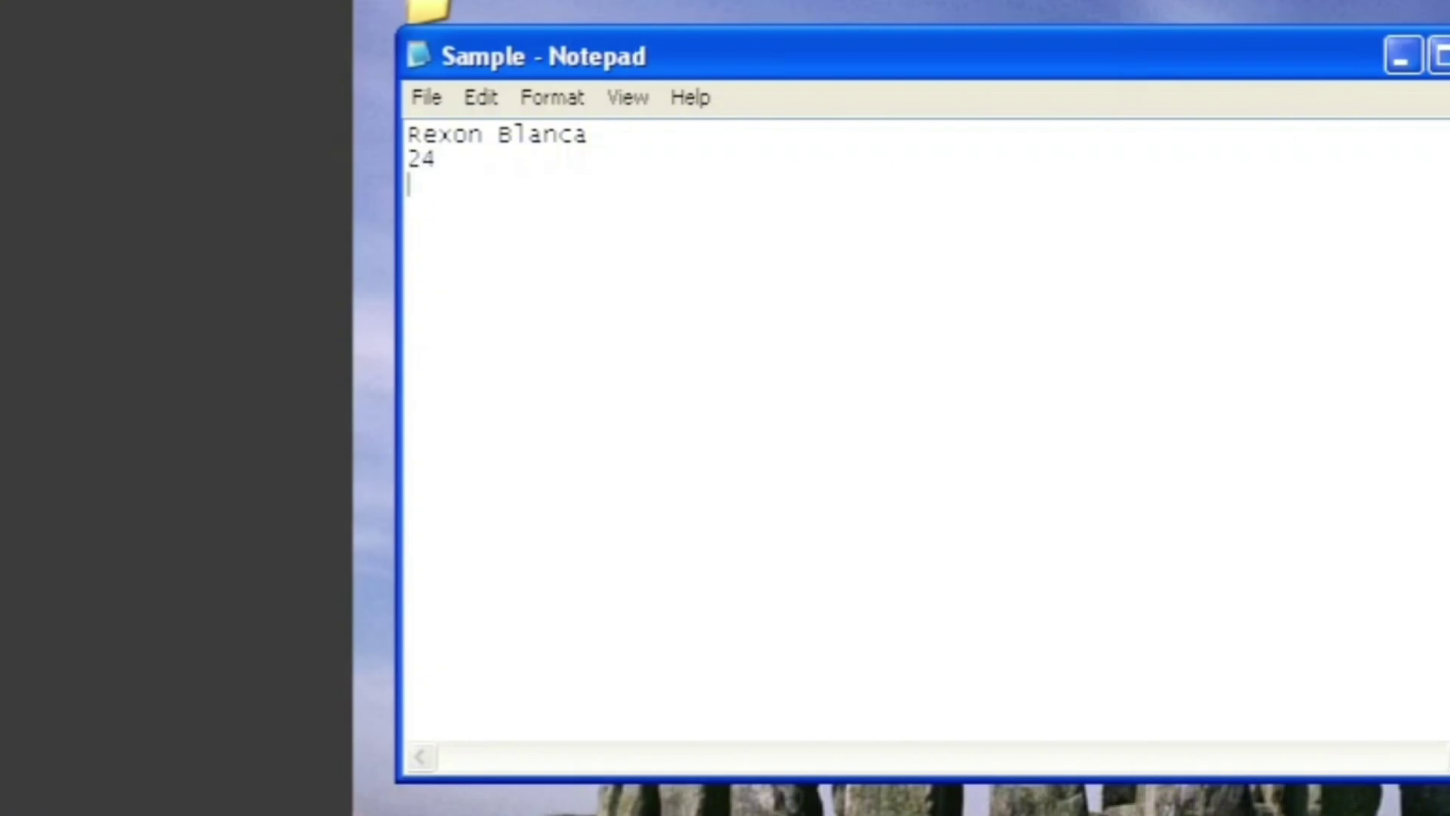
type("24 ")
type("BSCS")
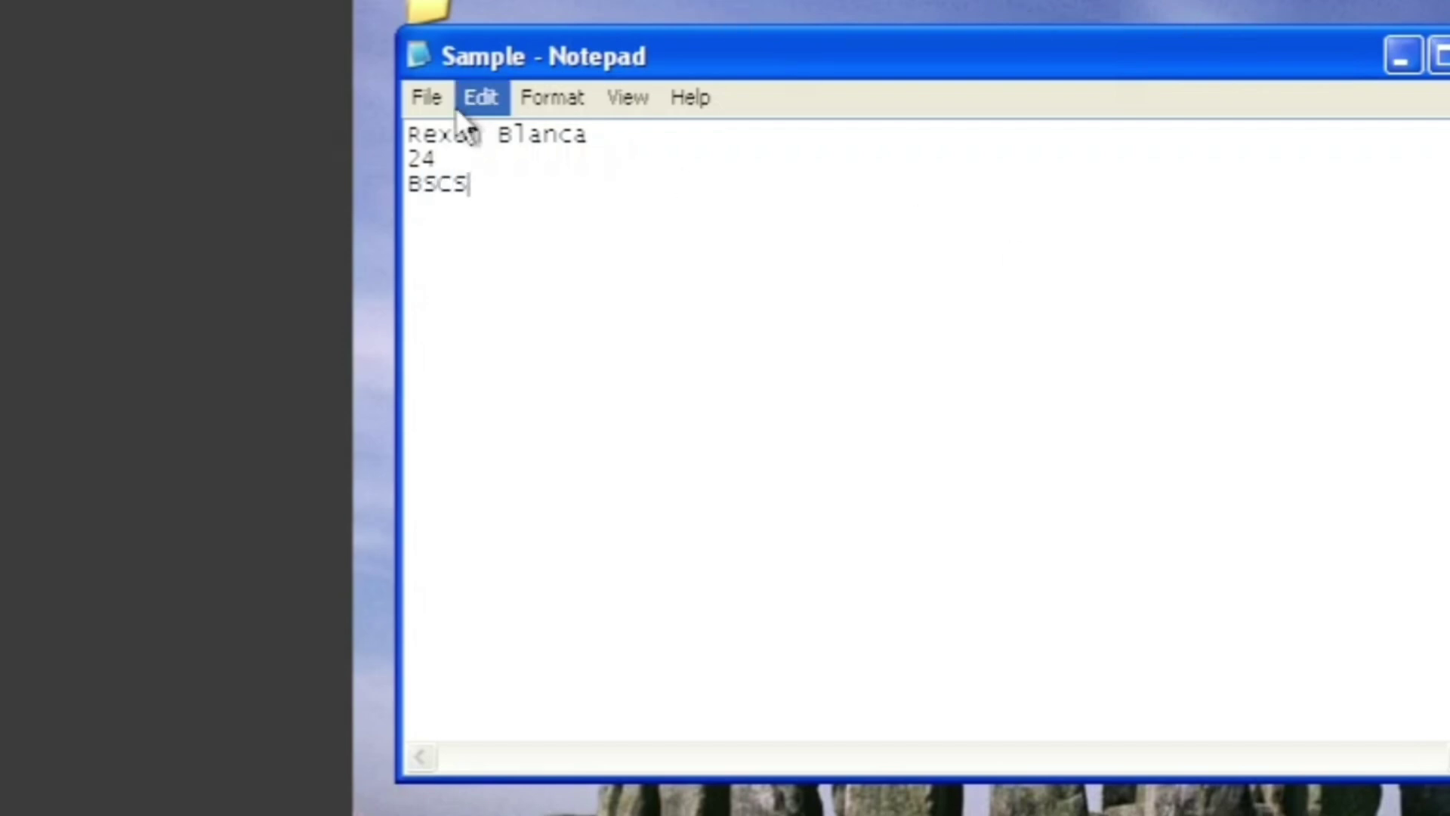
Save the Sample file with File > Save, close it, and reopen it to confirm the save.
left_click(427, 97)
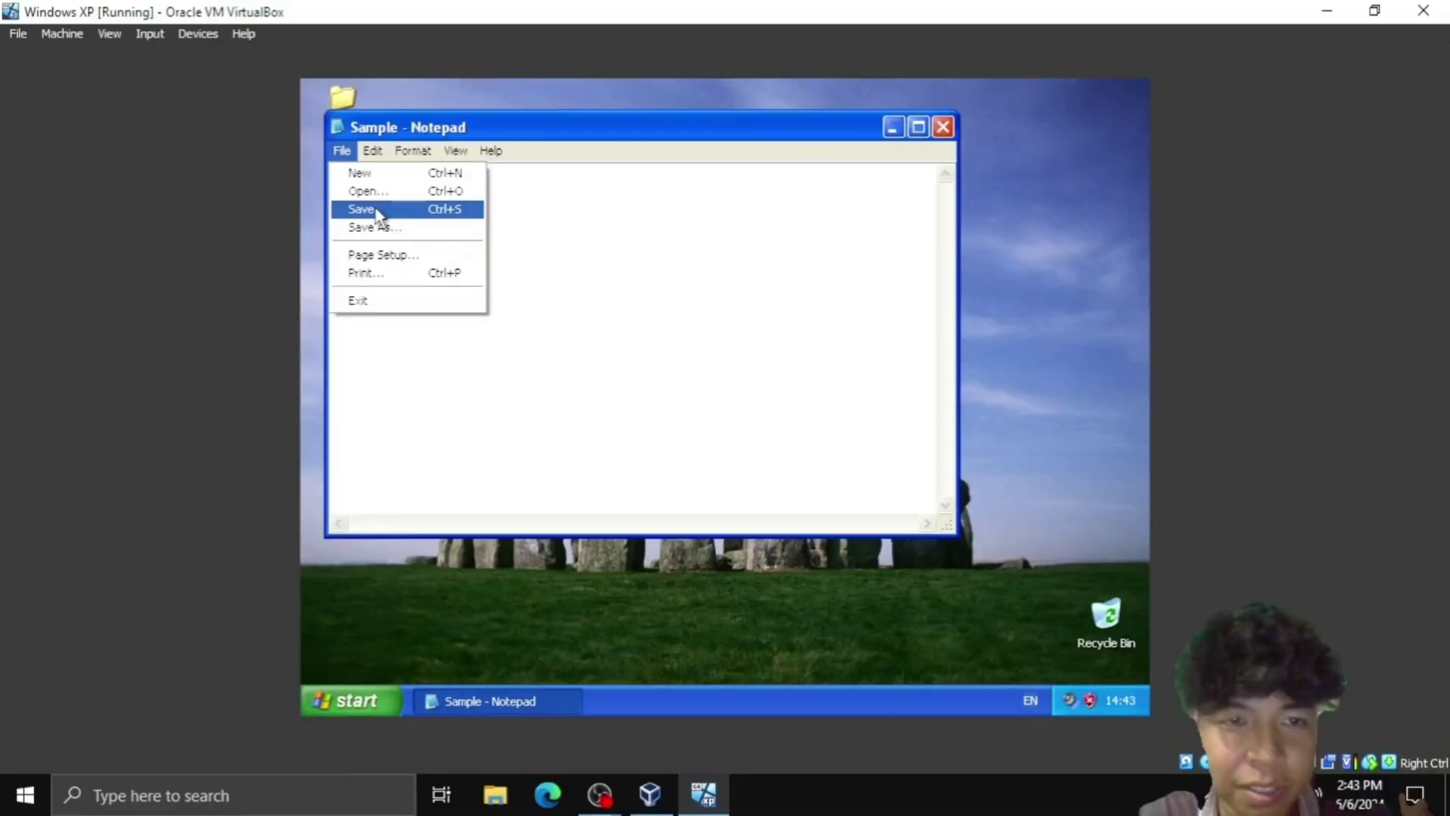
left_click(490, 201)
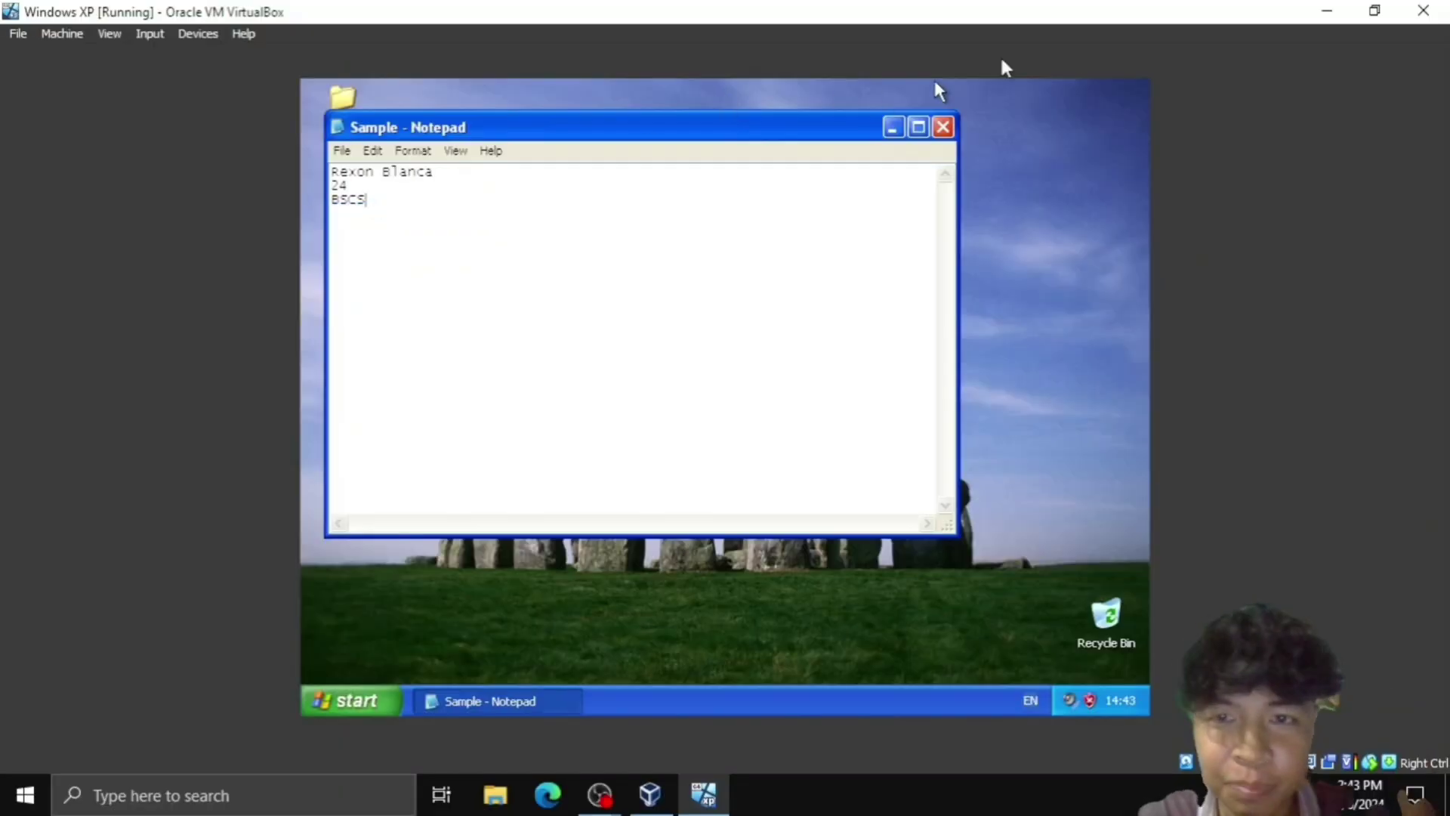
left_click(943, 127)
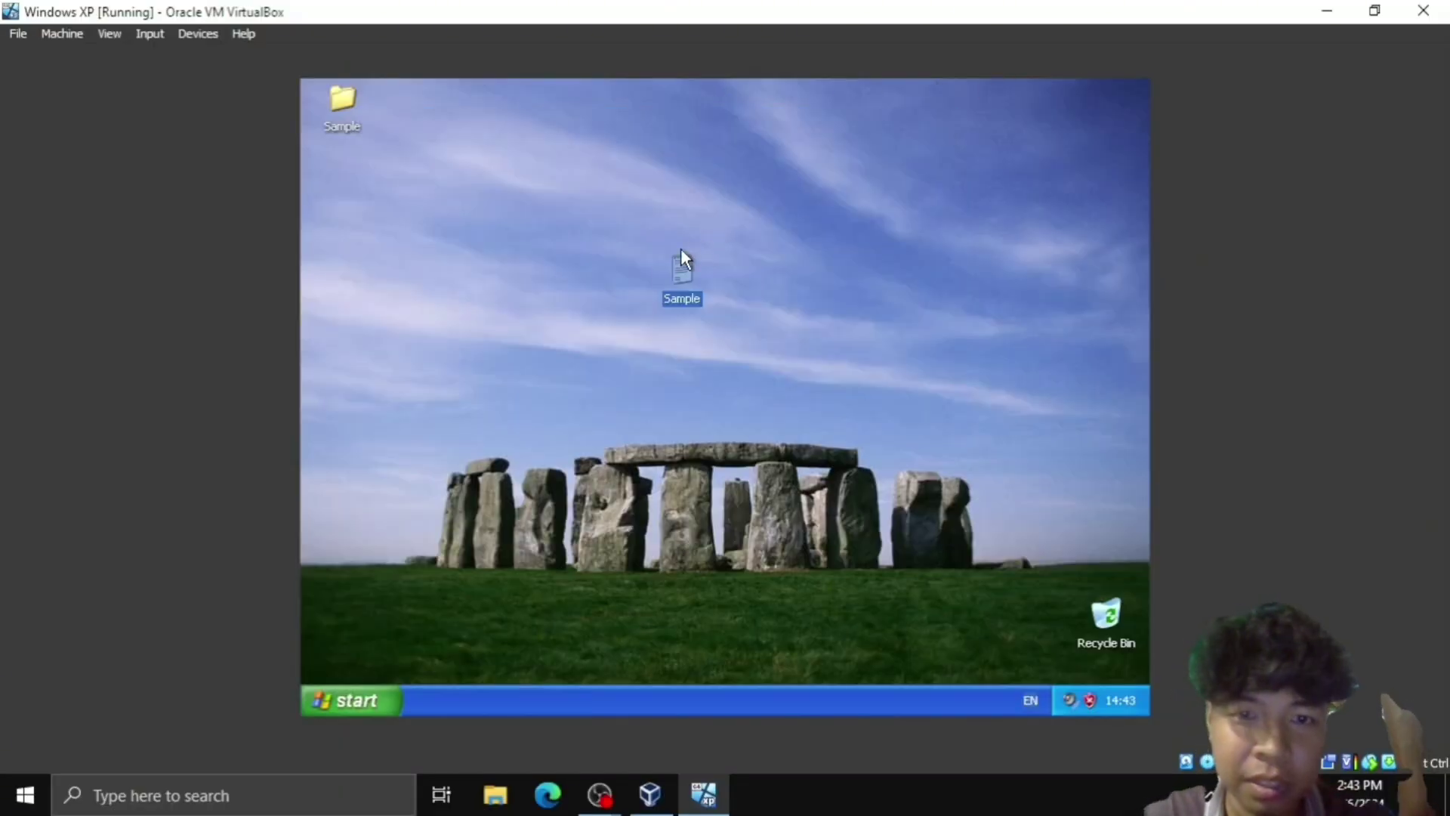
left_click(753, 374)
double_click(685, 272)
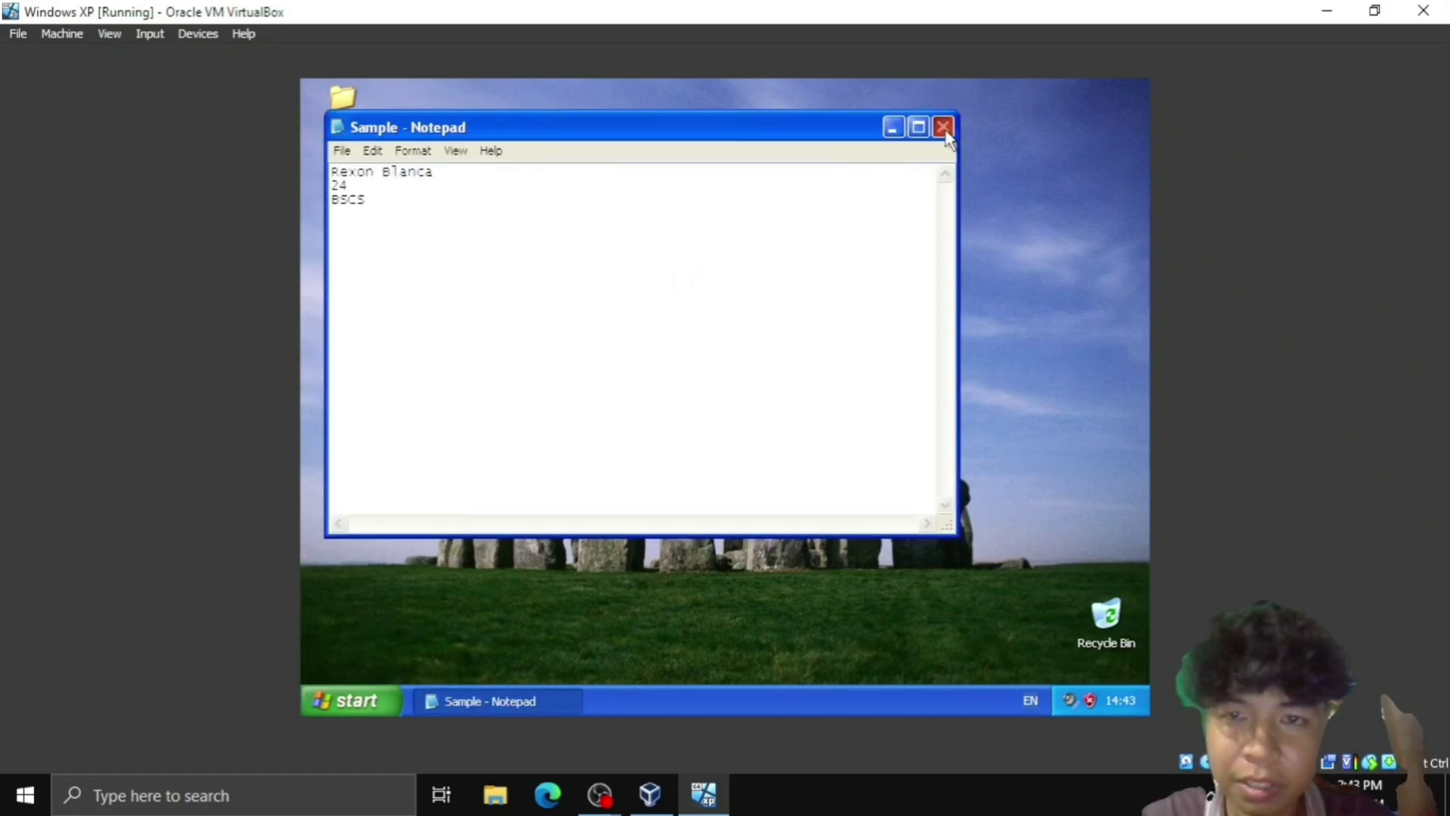
left_click(943, 127)
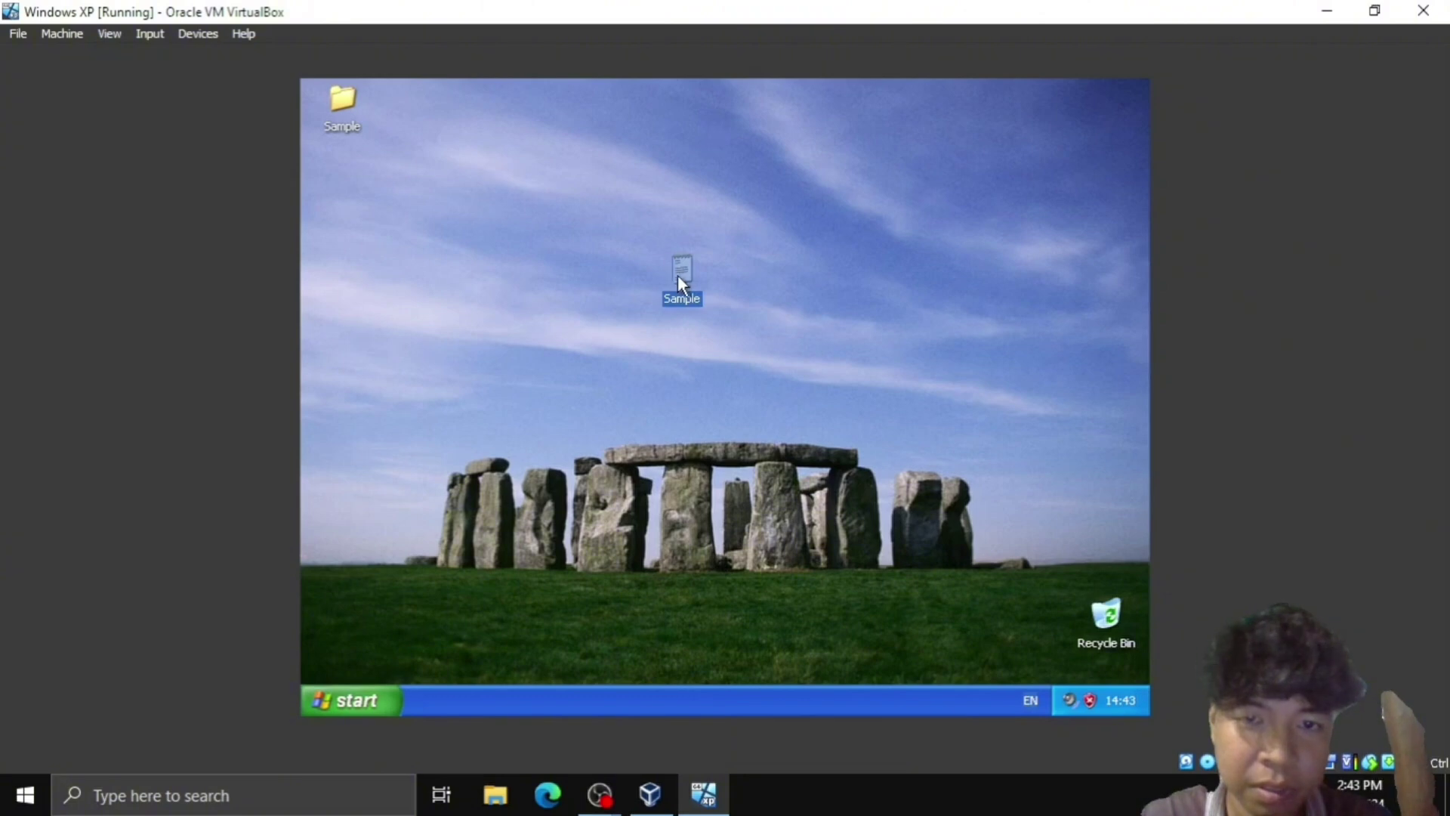
Move the Sample text file under the Sample folder, then open and dismiss the New Connection Wizard.
left_click(740, 256)
left_click_drag(670, 262, 351, 175)
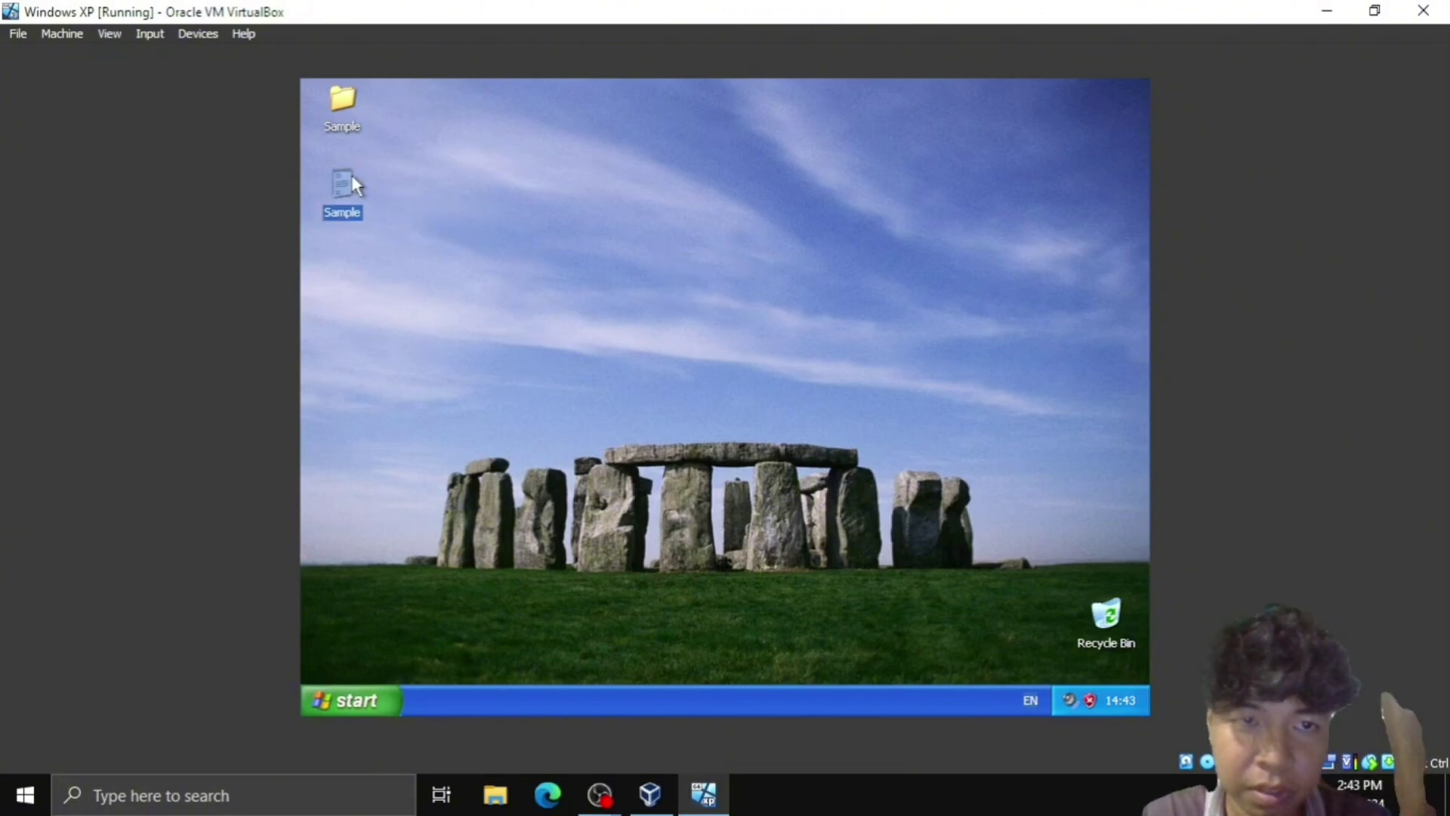
left_click(365, 689)
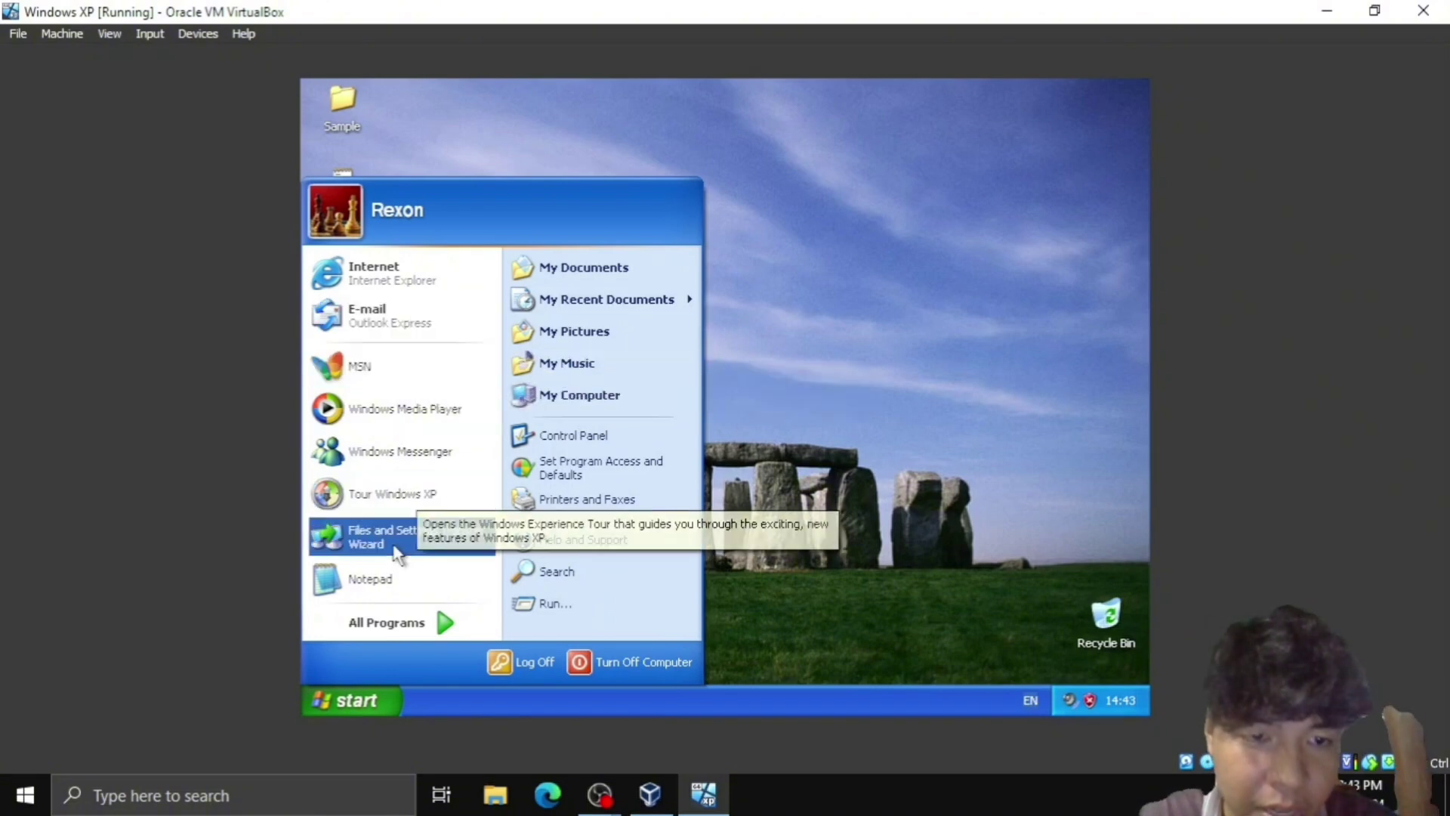
left_click(417, 284)
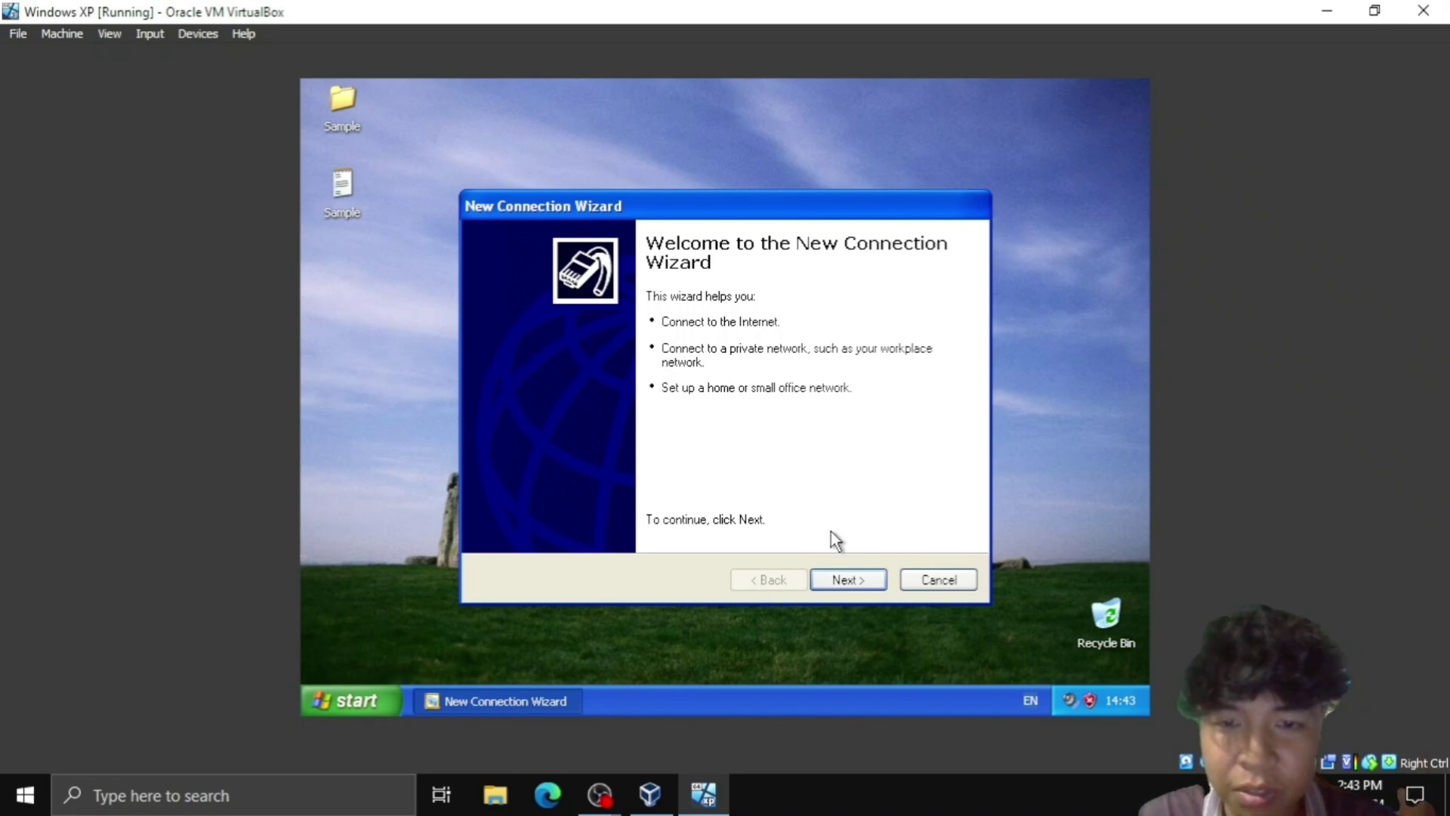
left_click(939, 580)
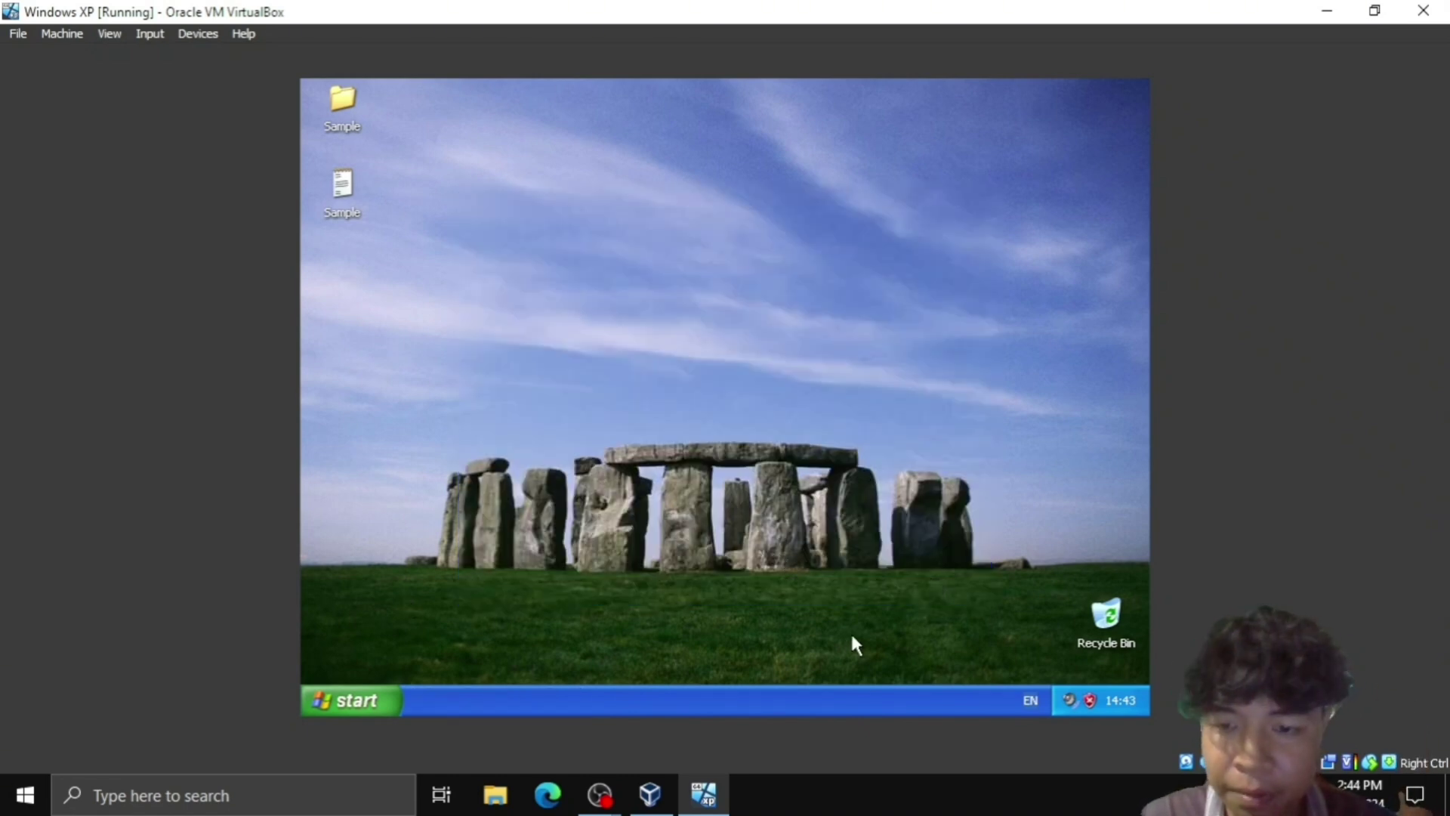
Check the guest's volume control, close it, and reopen the Start menu.
left_click(1069, 699)
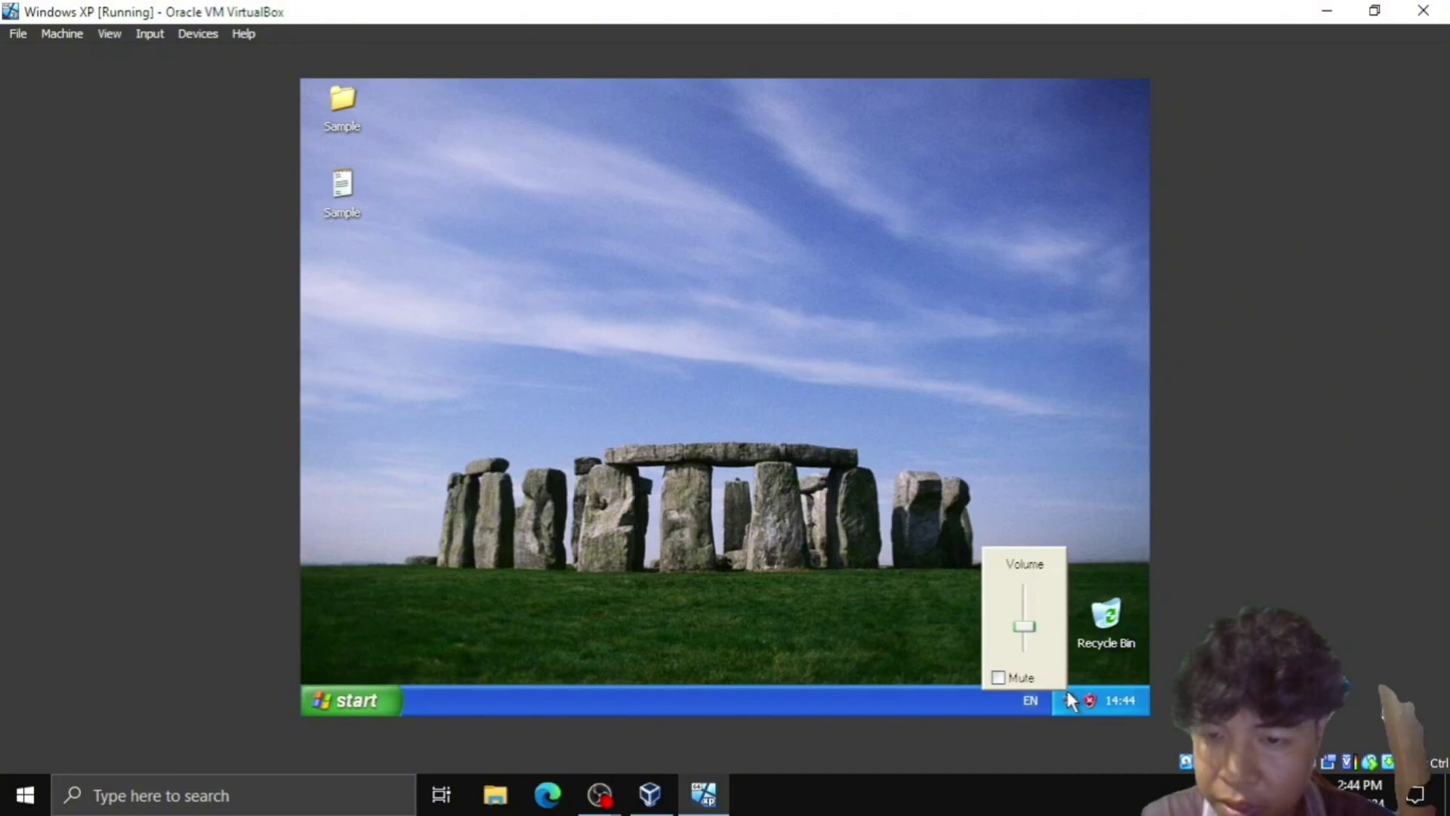
left_click(938, 616)
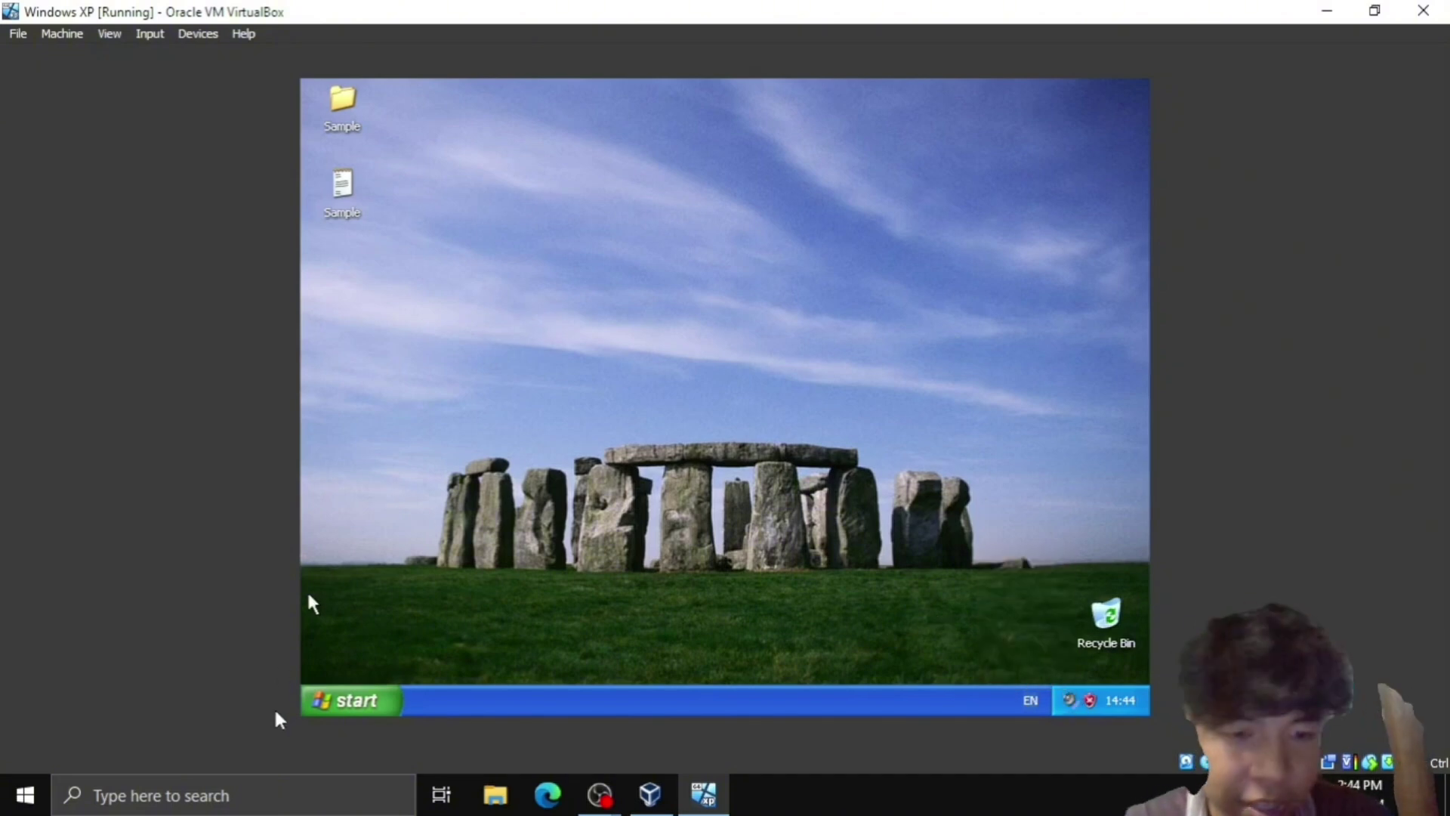
left_click(361, 700)
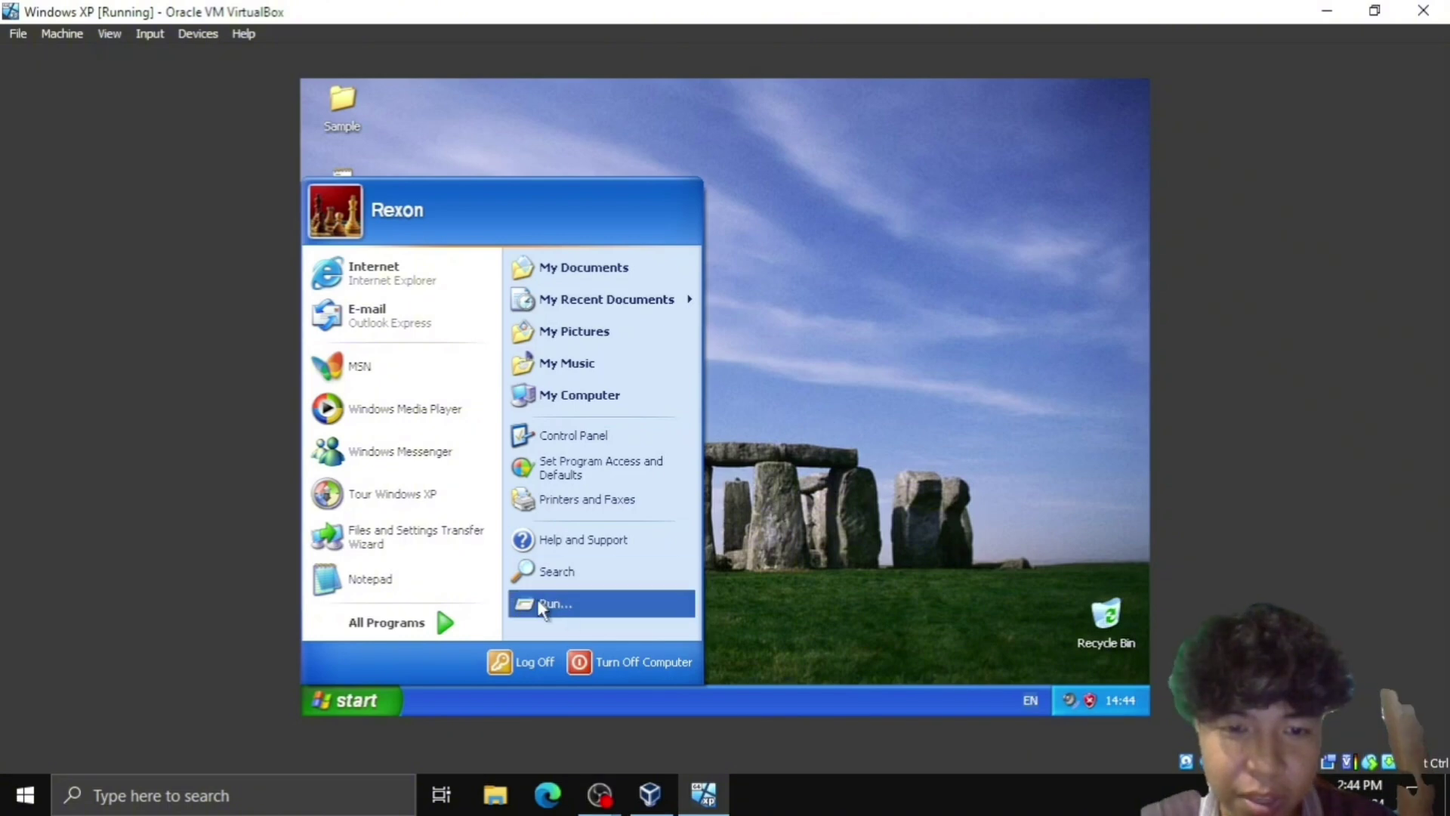
Choose Turn Off Computer and then Turn Off to power down the XP guest.
left_click(628, 666)
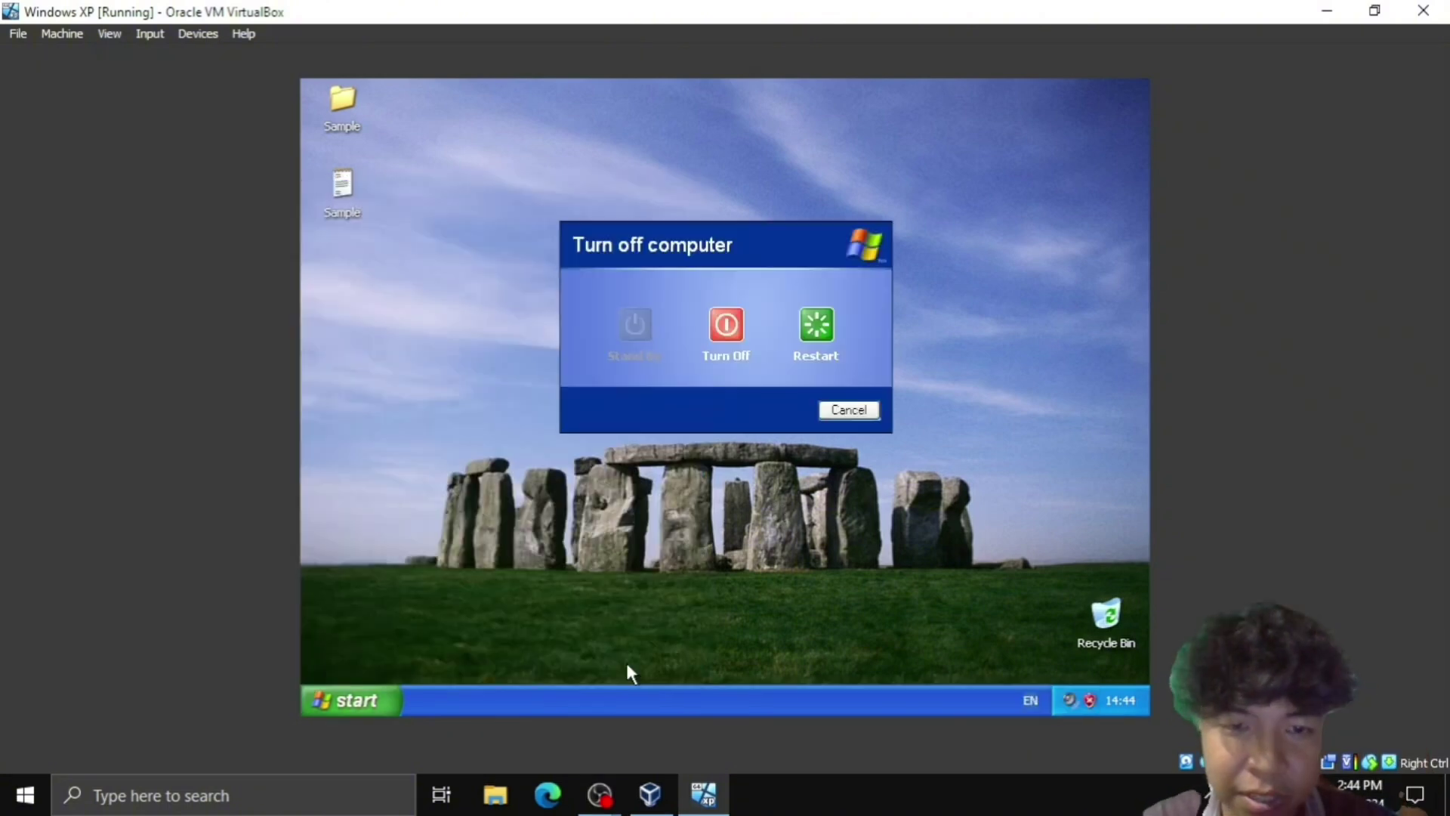
left_click(726, 326)
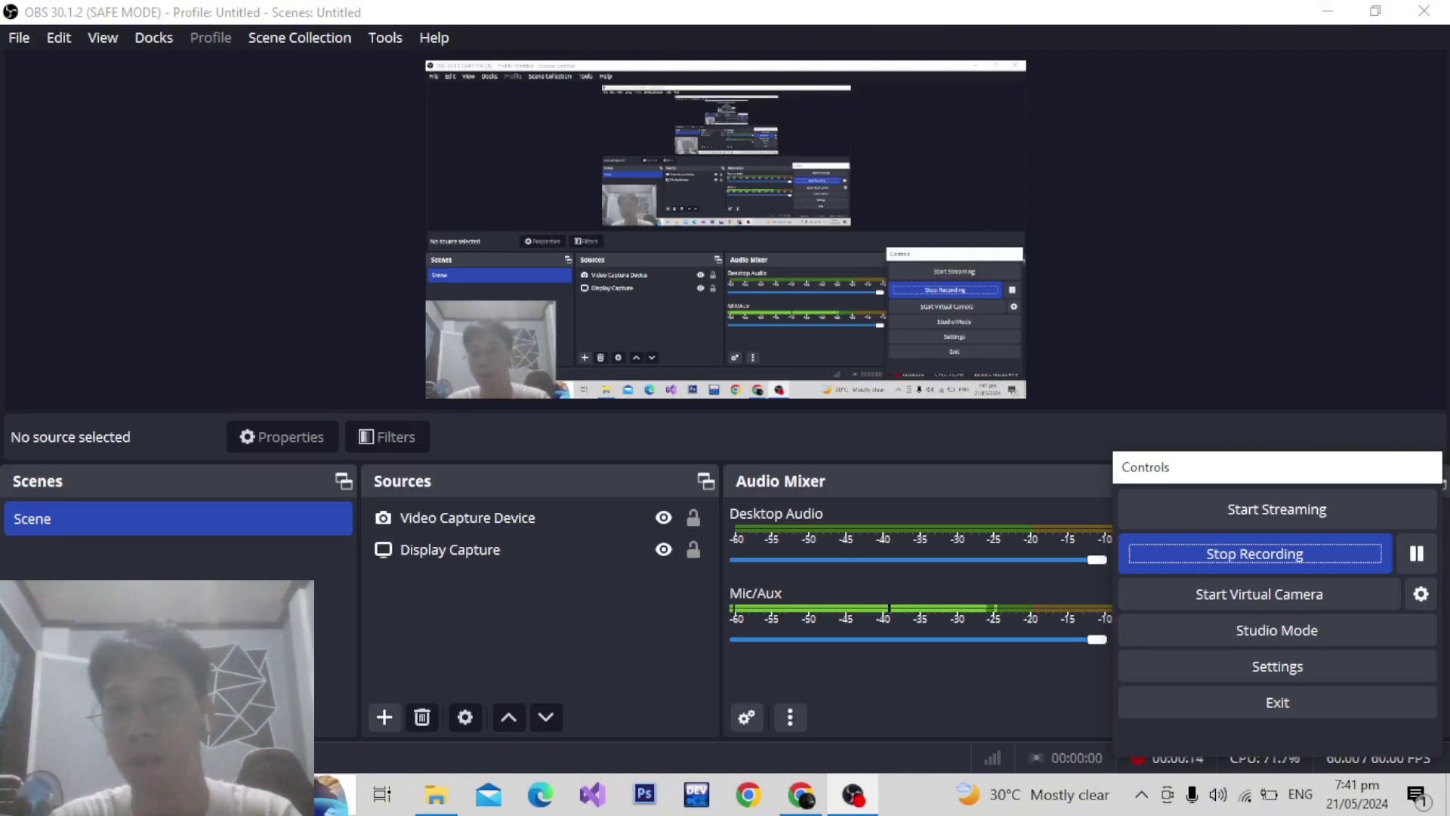
Bring Chrome to the front and load kali.org in the address bar.
mouse_move(853, 795)
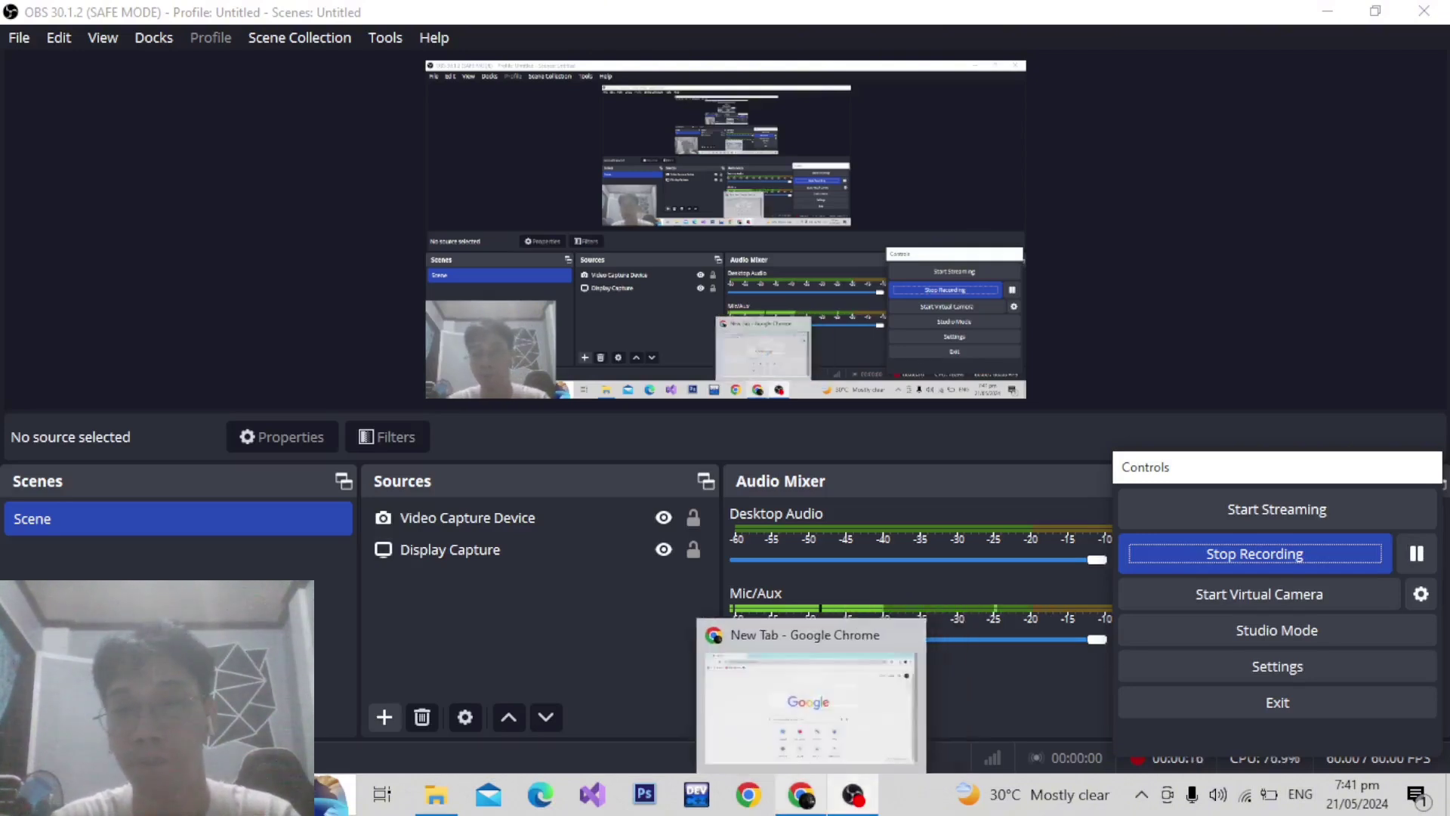
left_click(801, 795)
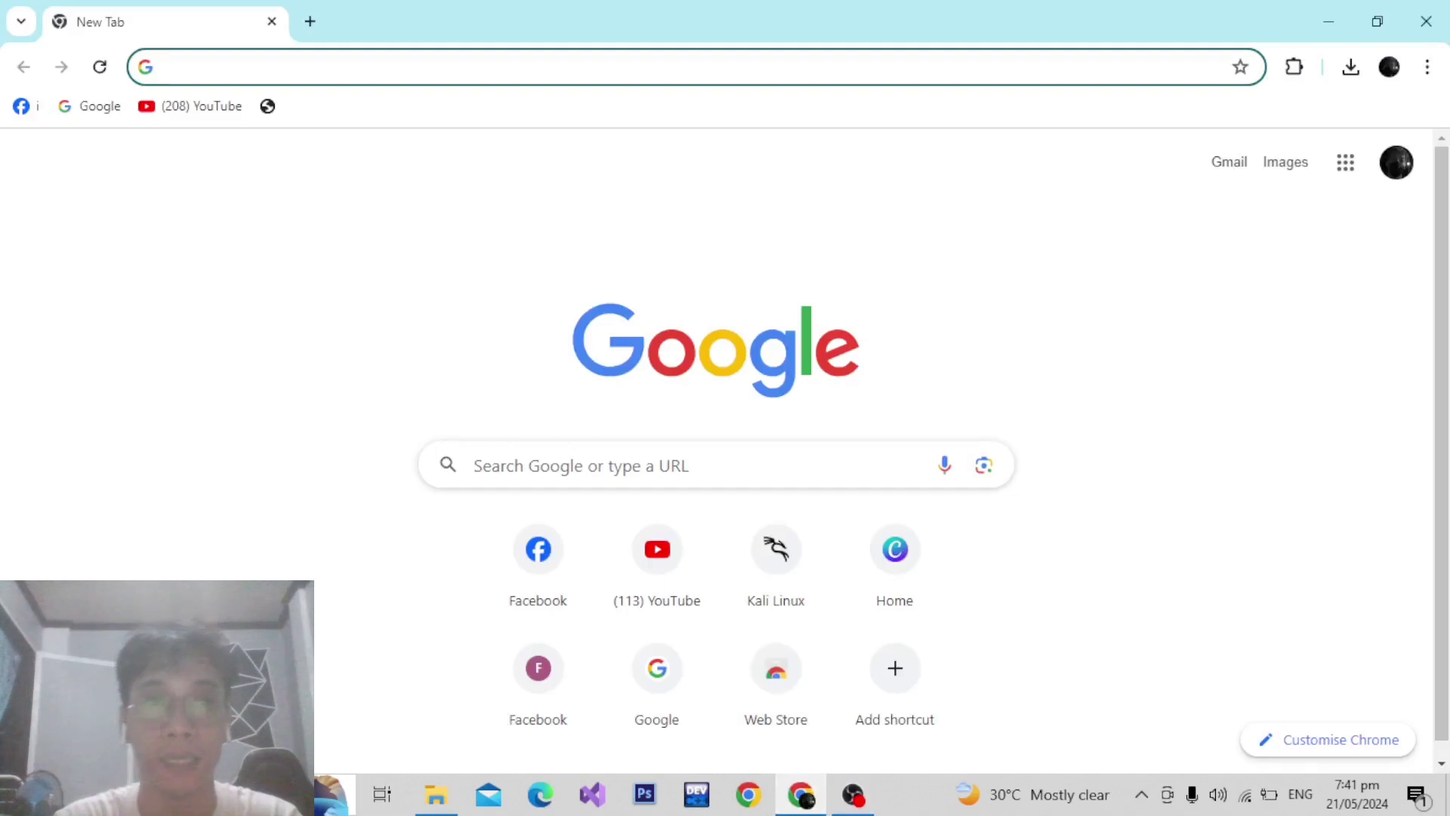
left_click(696, 66)
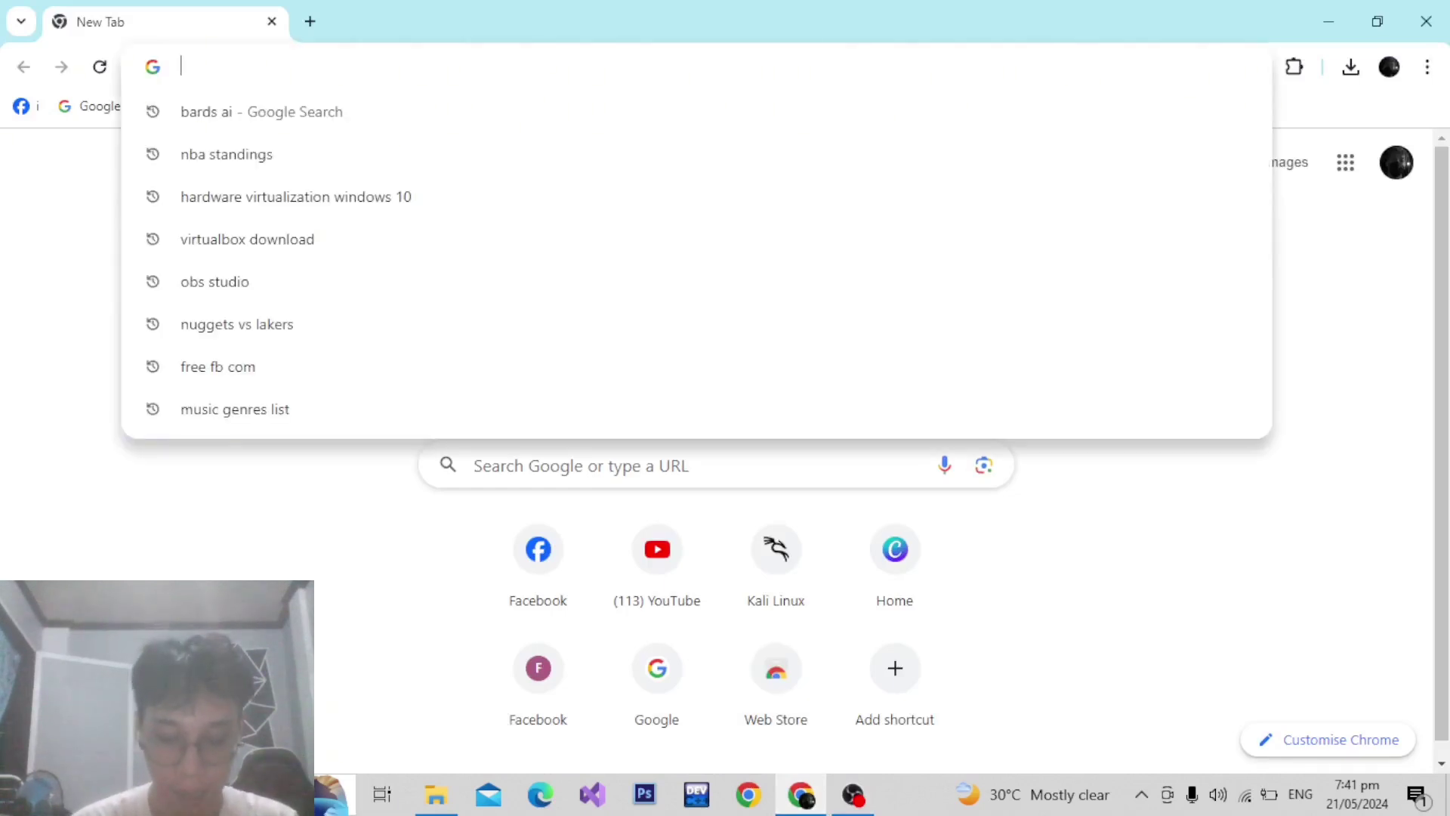
type("kali.or")
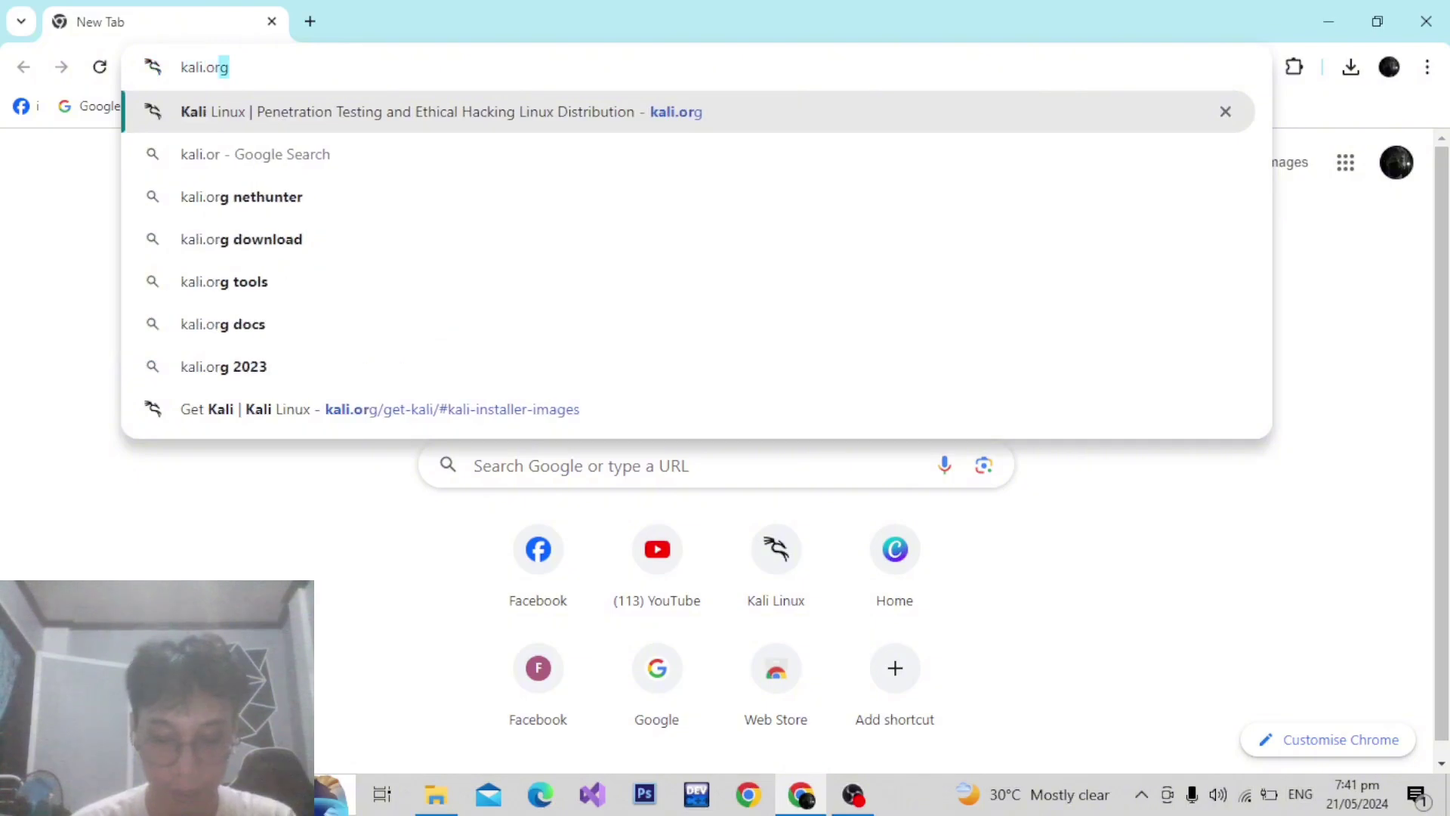
type("g")
key("Return")
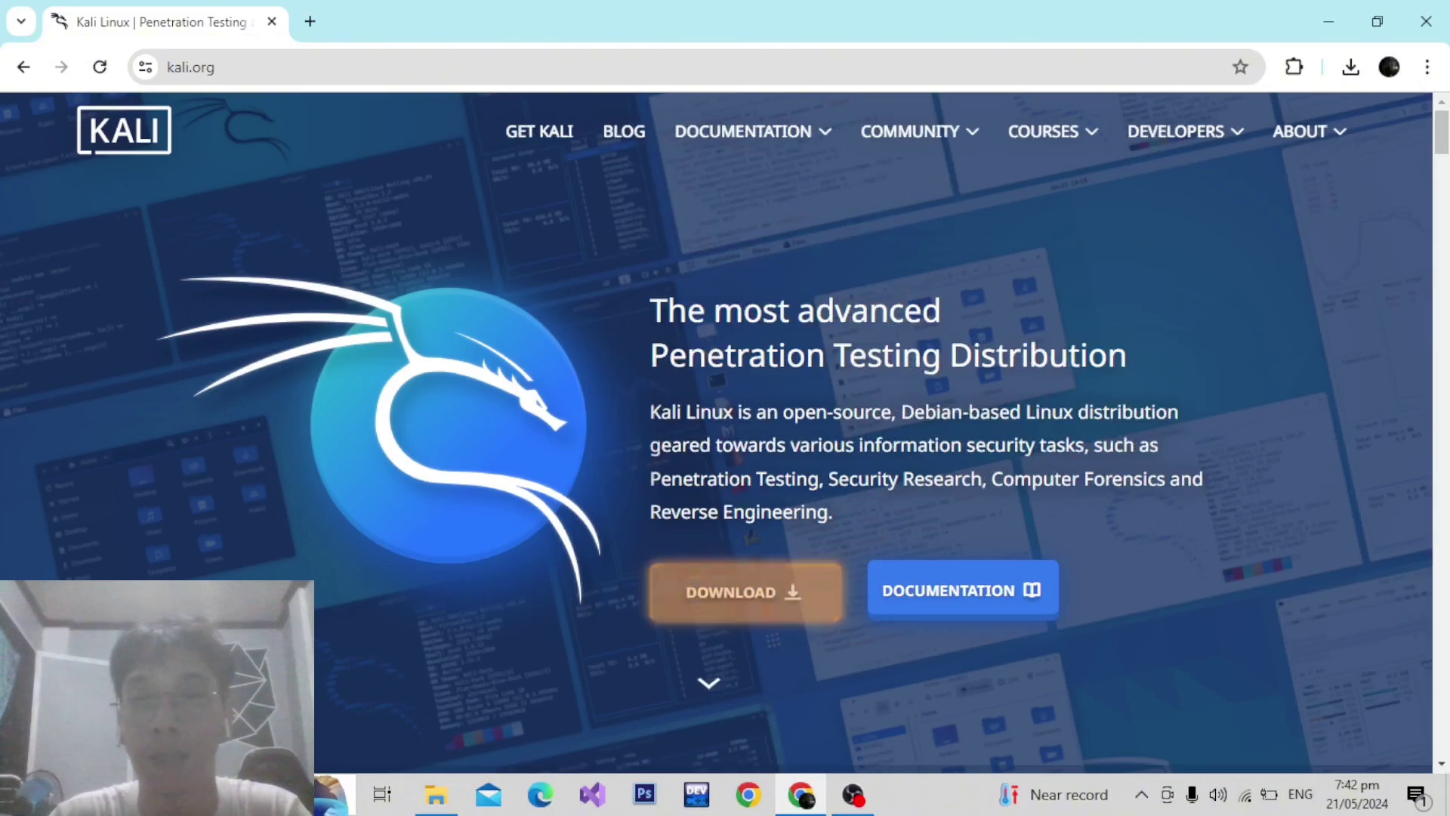
On the Get Kali page, download the 64-bit kali-linux-2024.1-installer-amd64.iso installer.
left_click(745, 592)
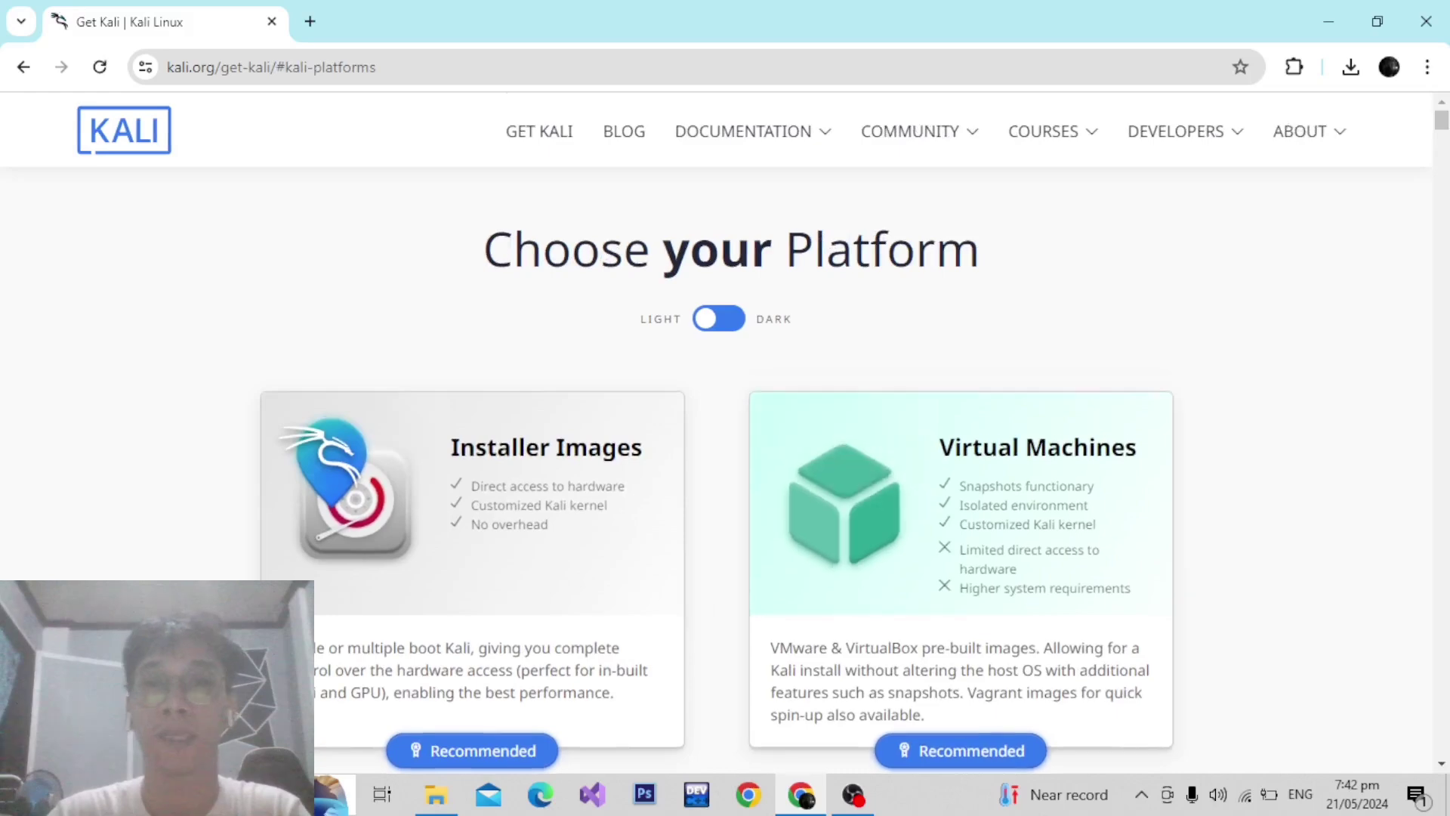
scroll(994, 249, "down", 5)
scroll(725, 423, "down", 10)
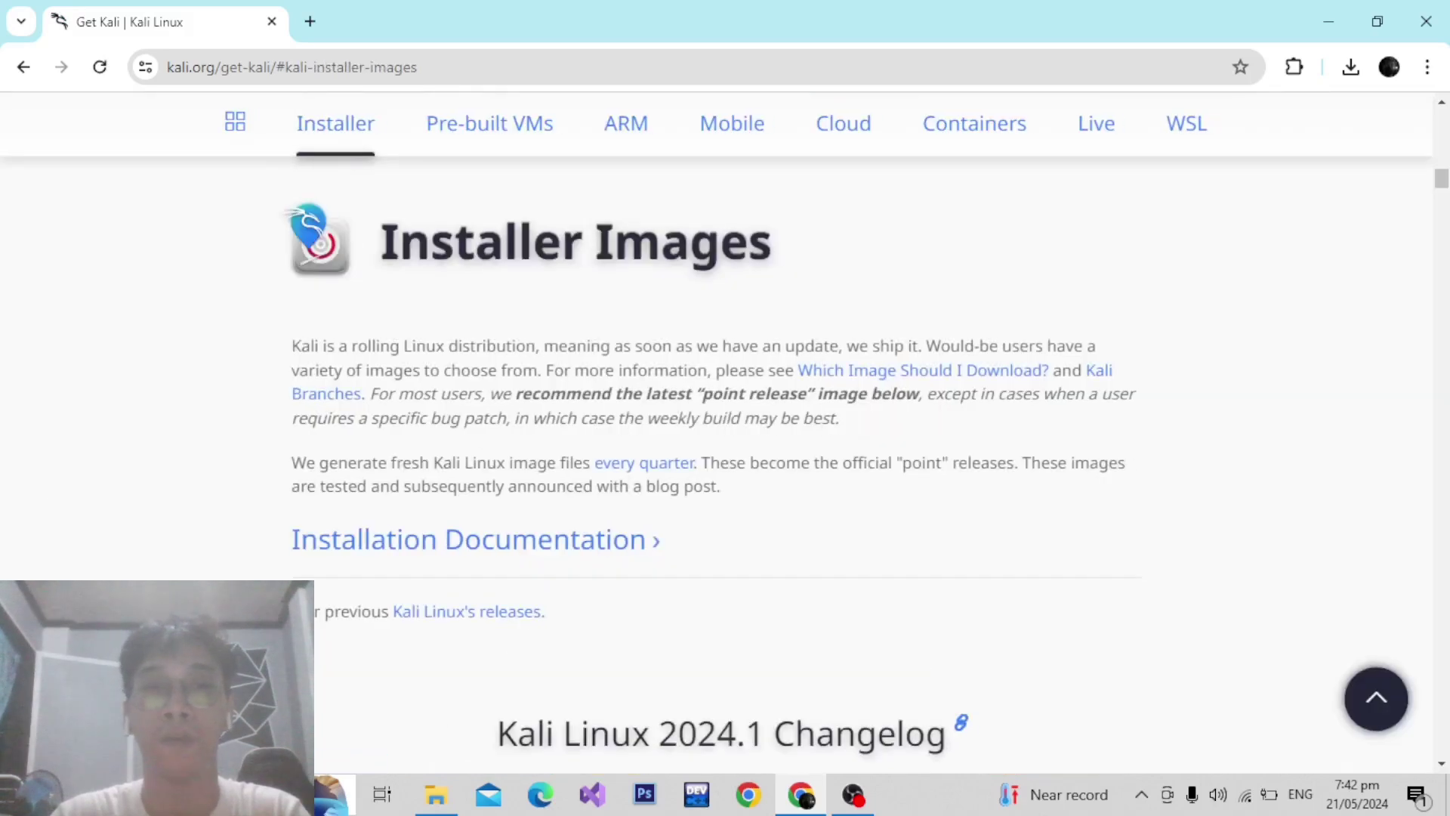
scroll(611, 702, "down", 6)
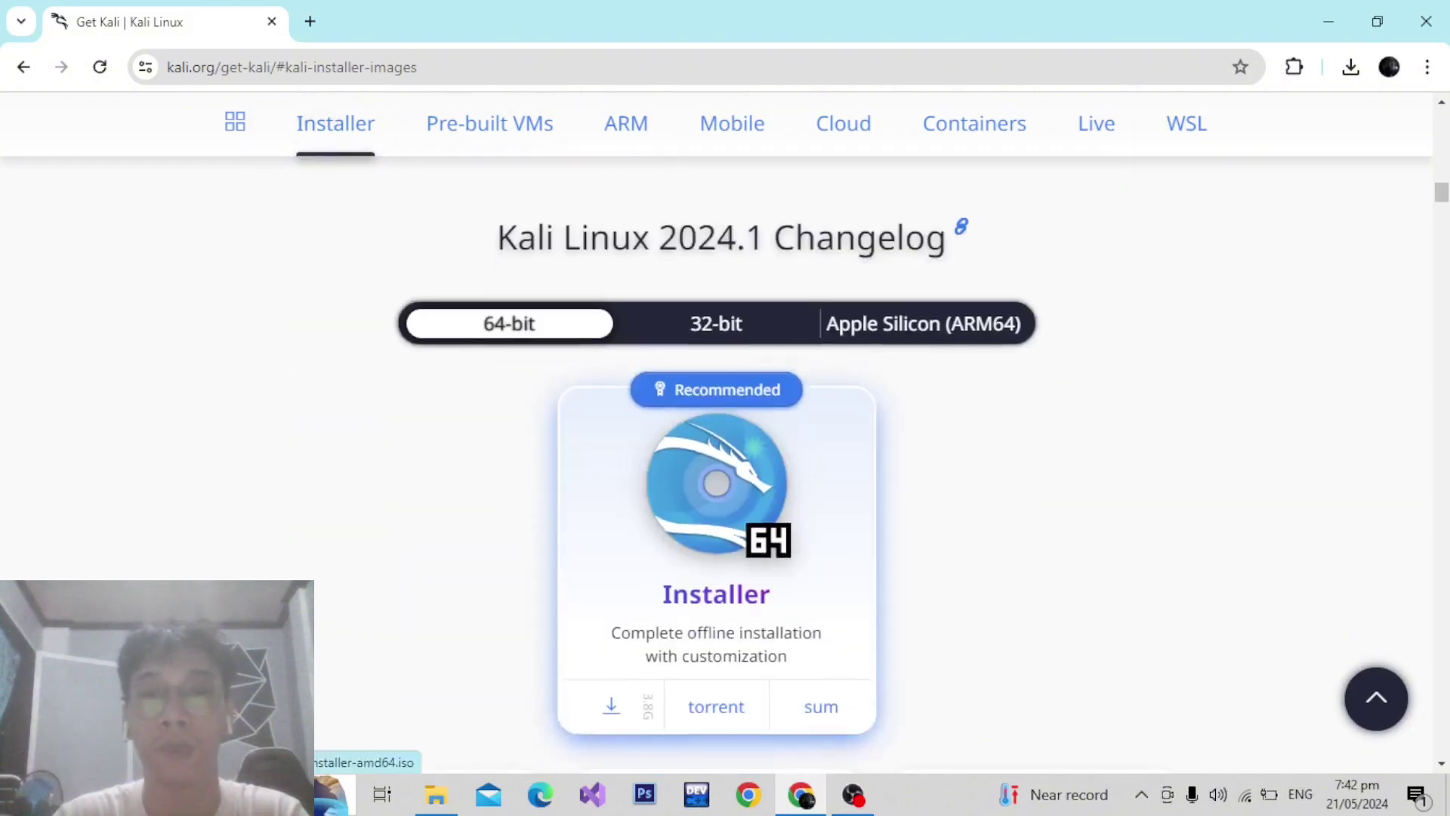
scroll(725, 453, "down", 2)
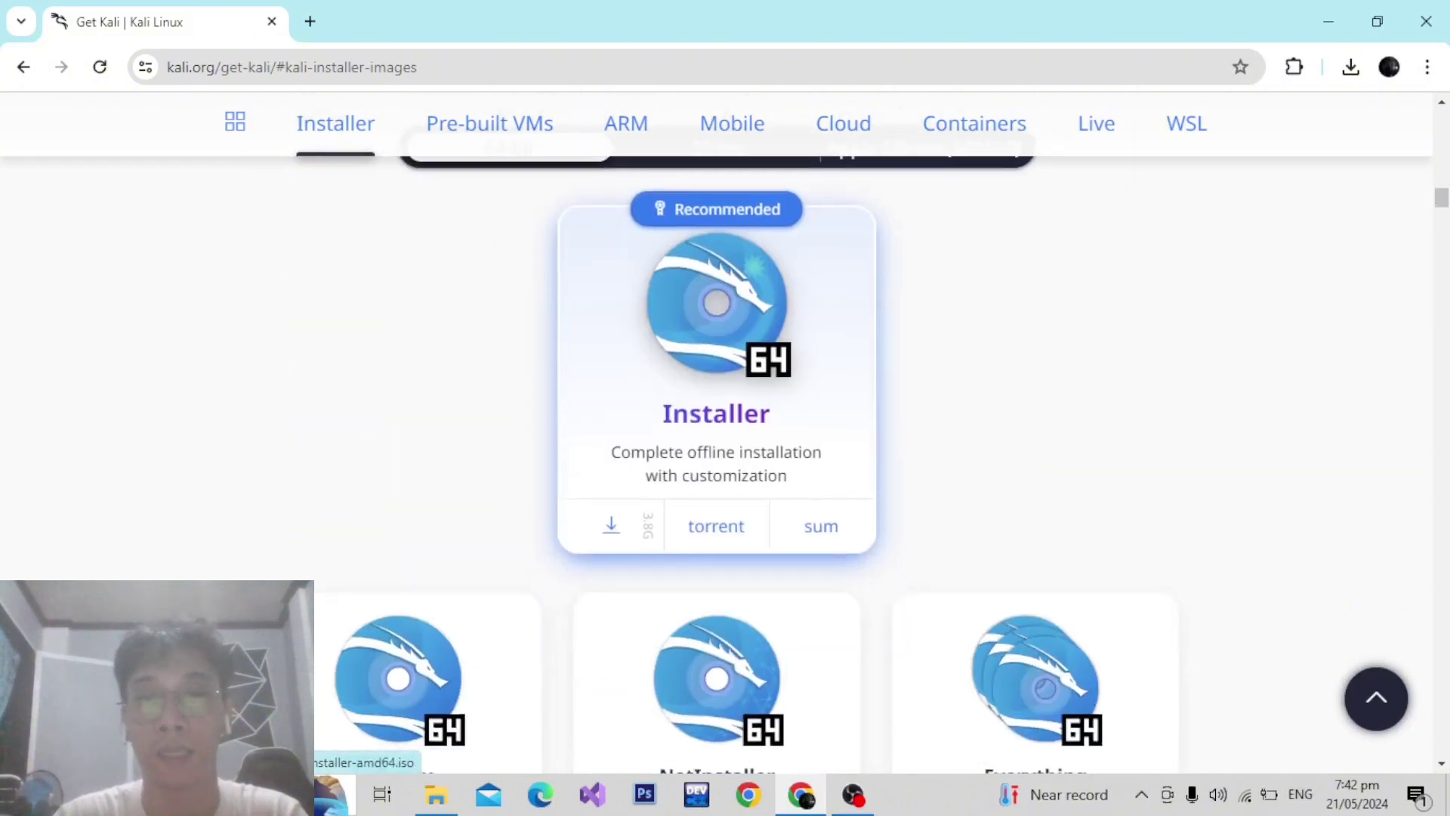
left_click(611, 525)
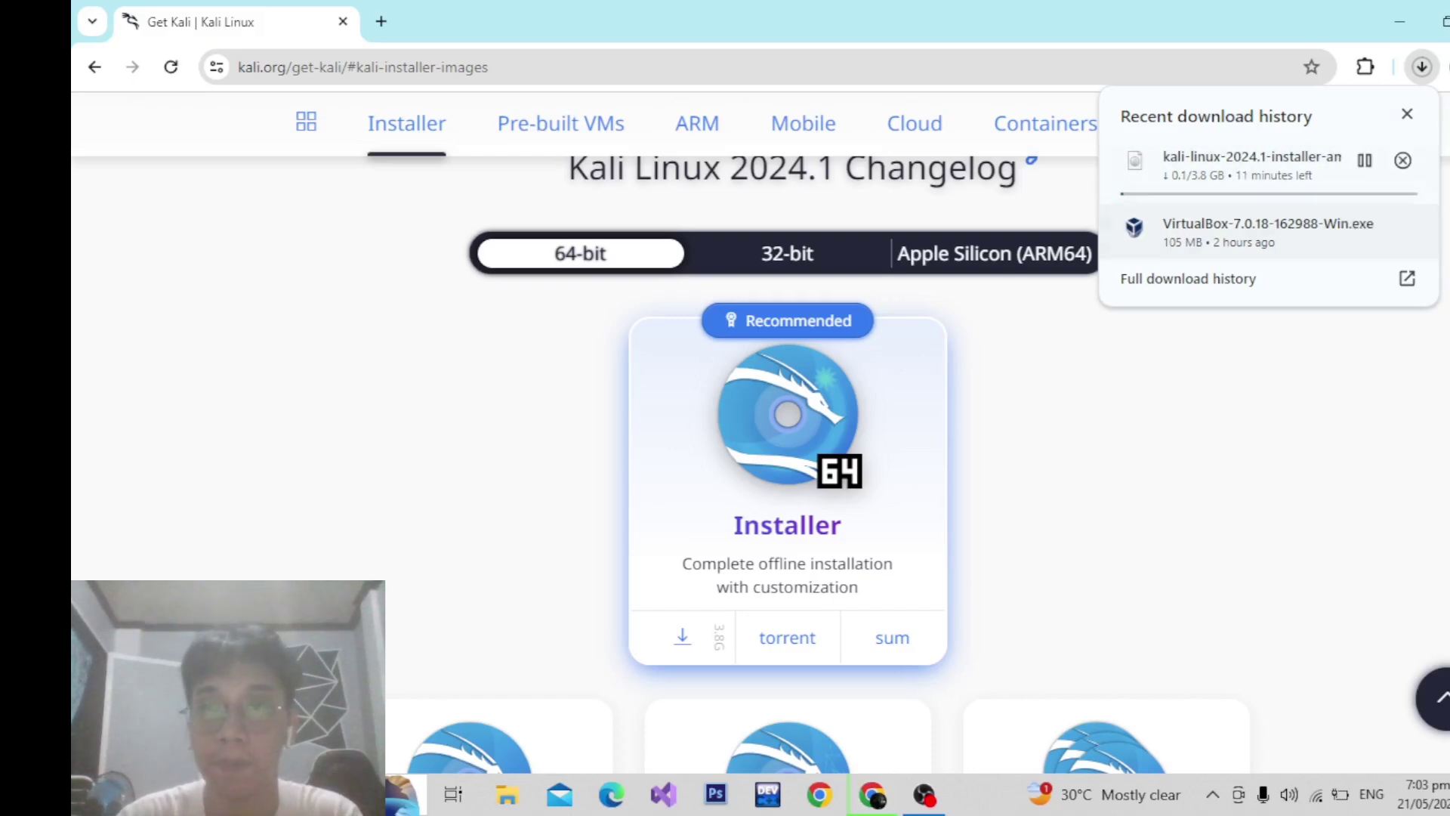
Wait for the Kali installer ISO download to complete, then view the full download history.
mouse_move(925, 795)
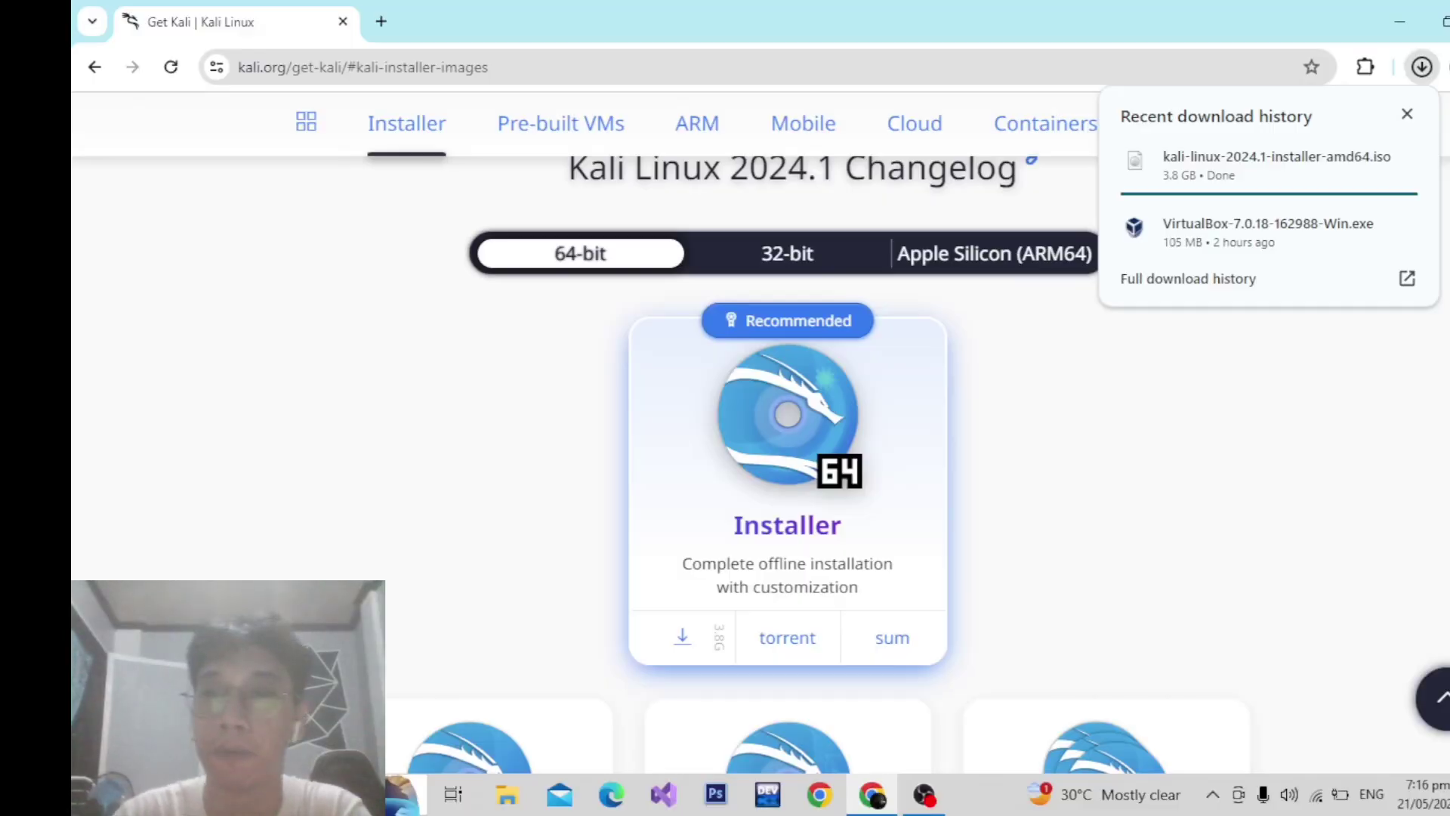
left_click(1208, 278)
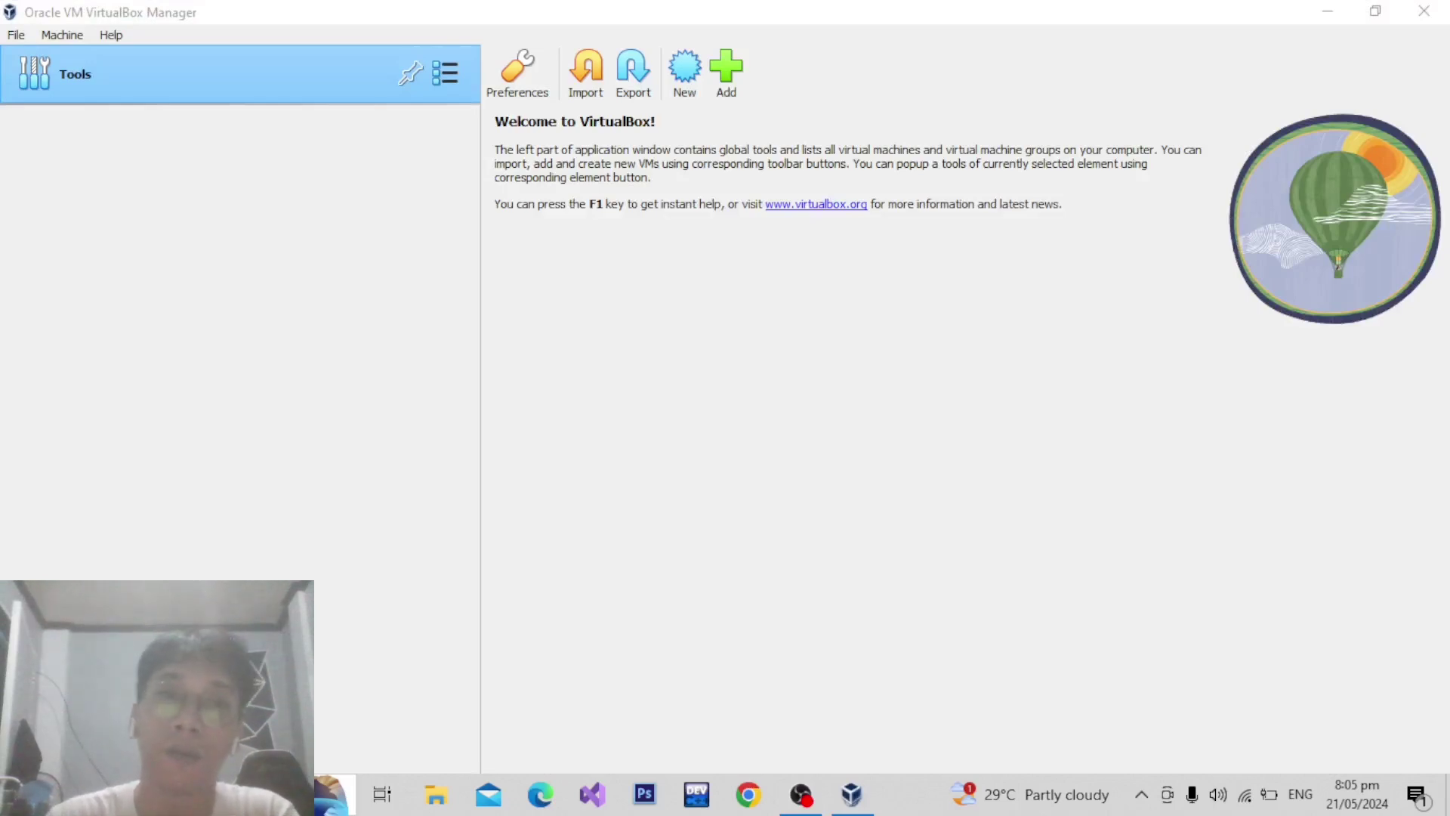
Start a new virtual machine named LinuxKali2024.
left_click(685, 72)
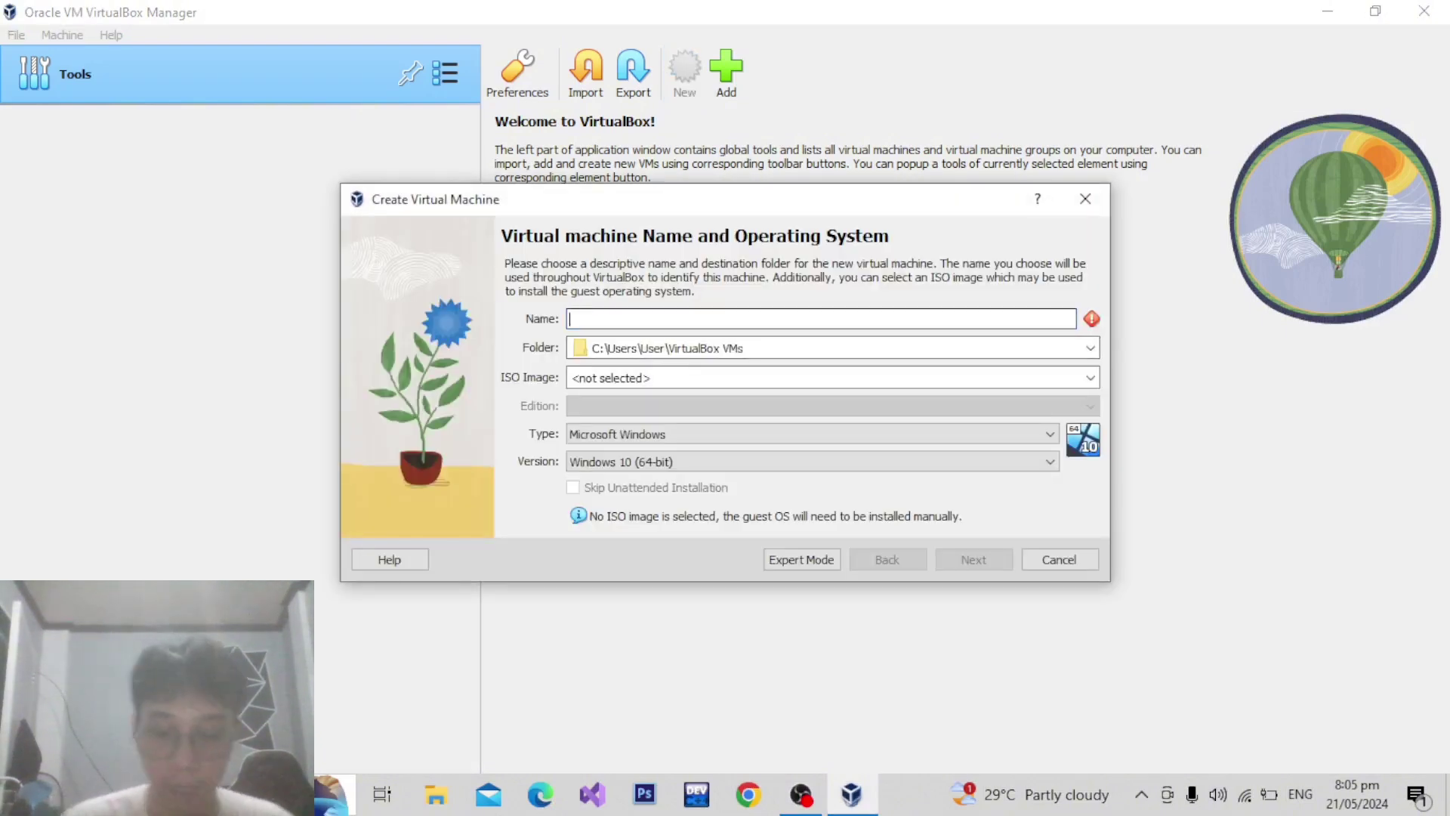
type("L")
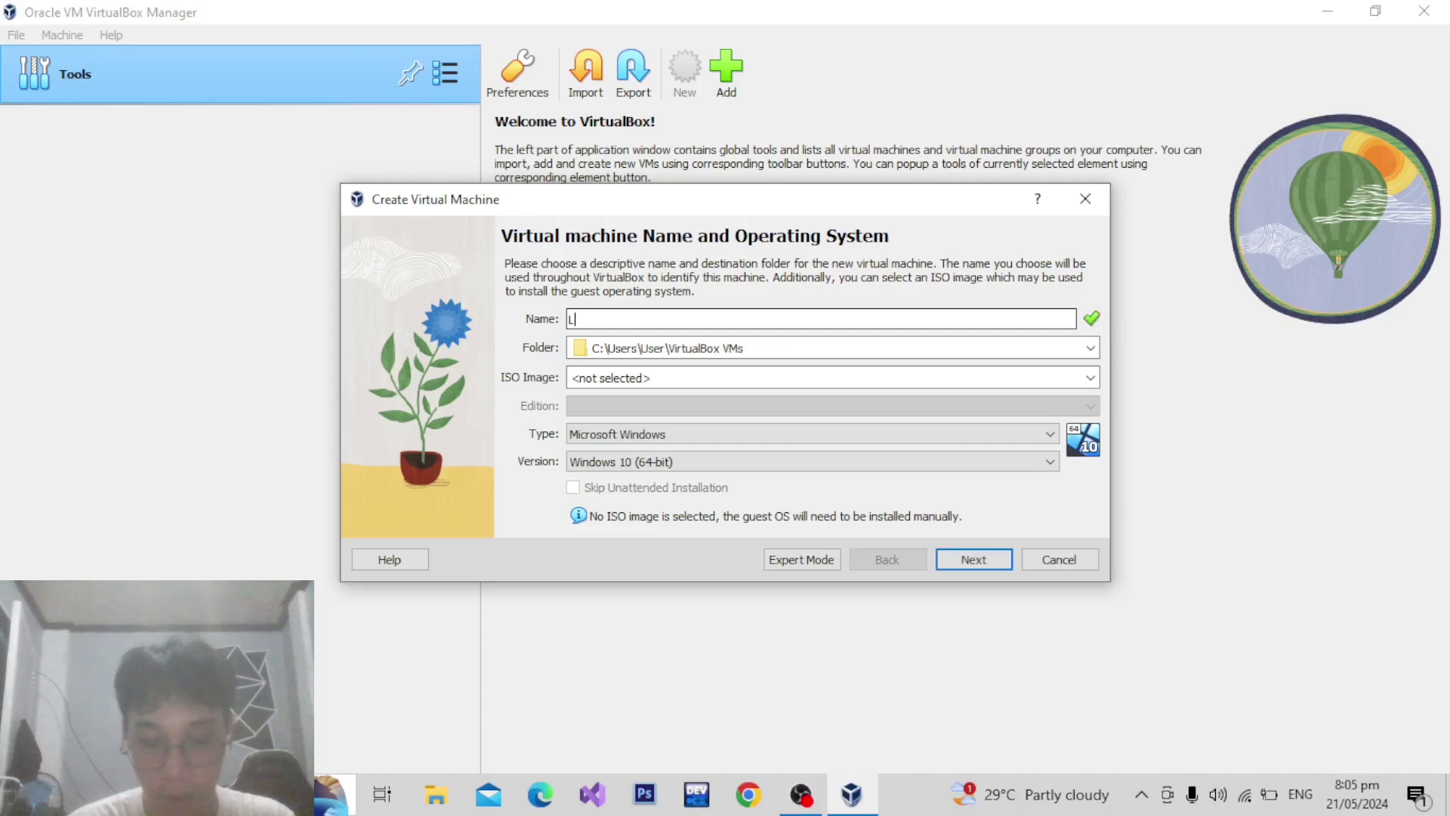
type("nu")
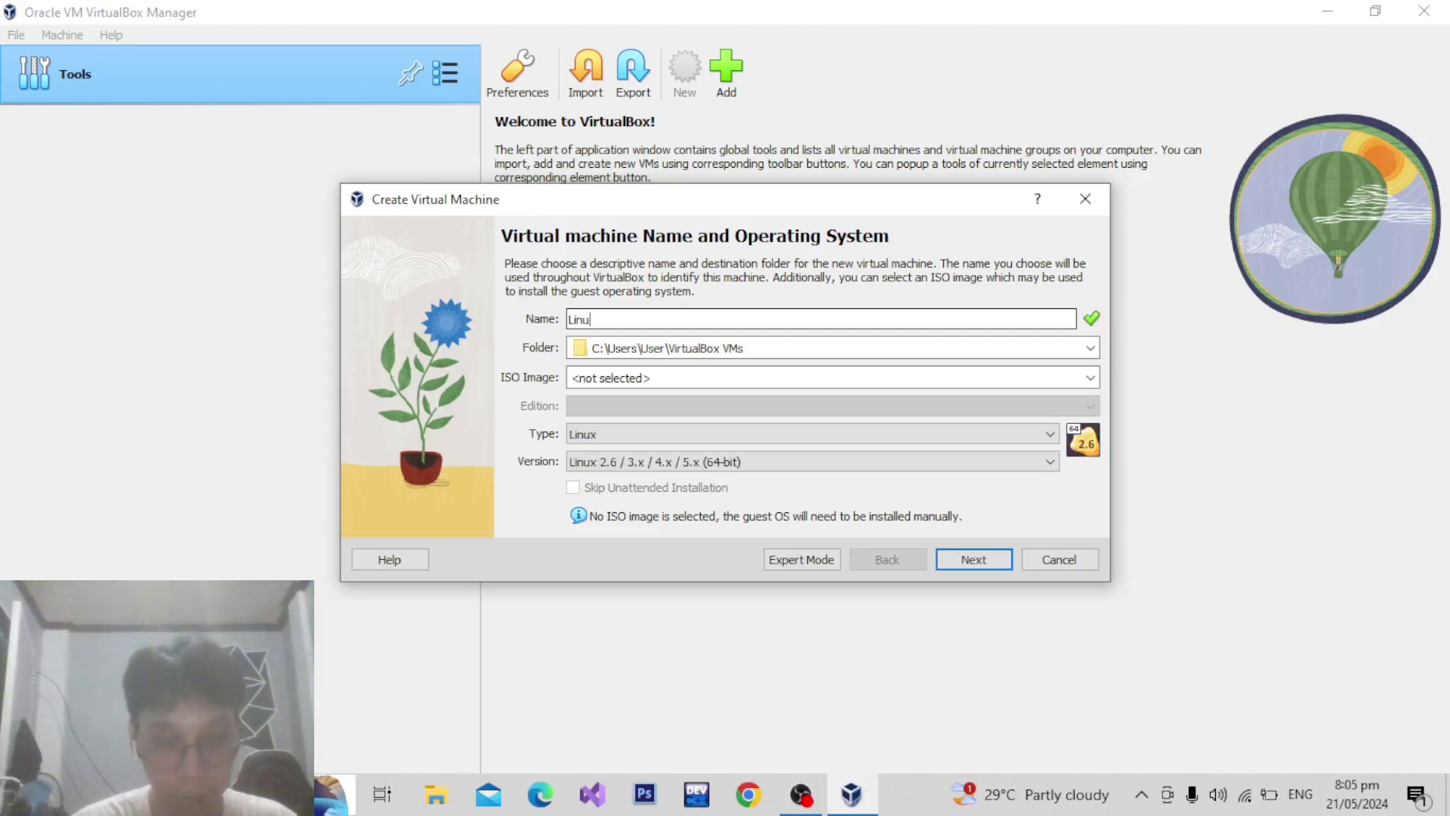
type("xKal")
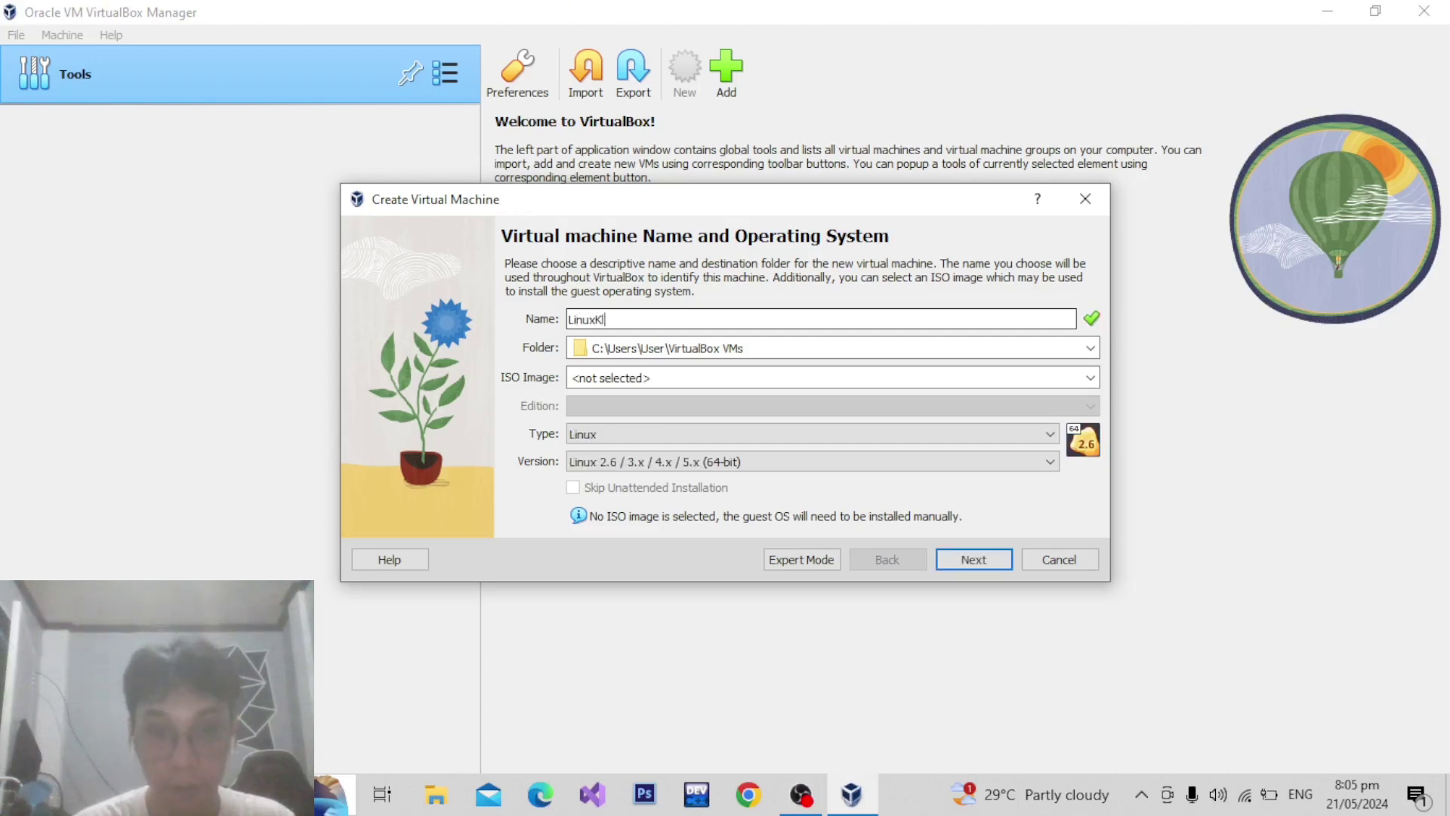
key("BackSpace")
key("BackSpace")
type("al")
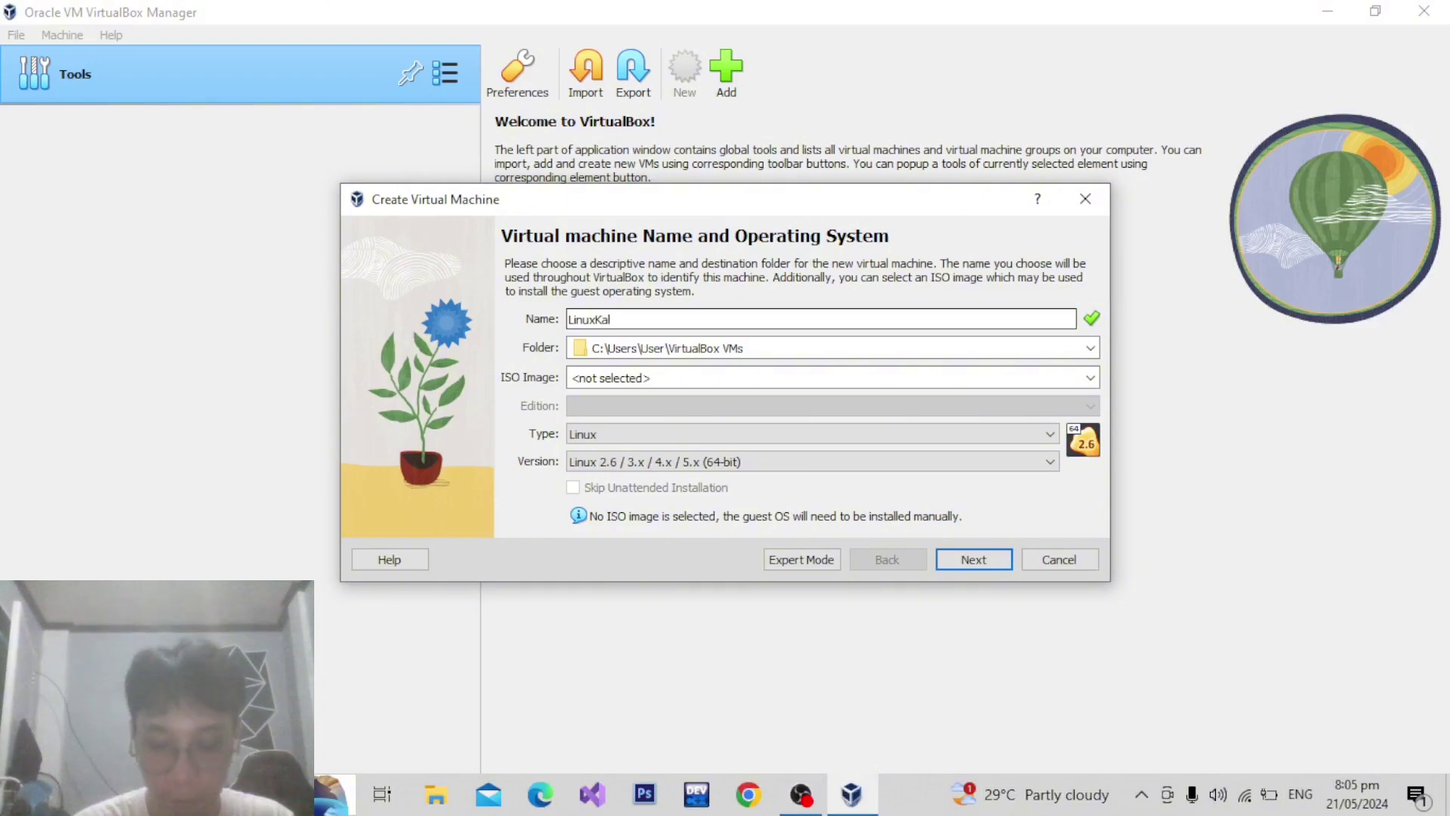
type("i2024")
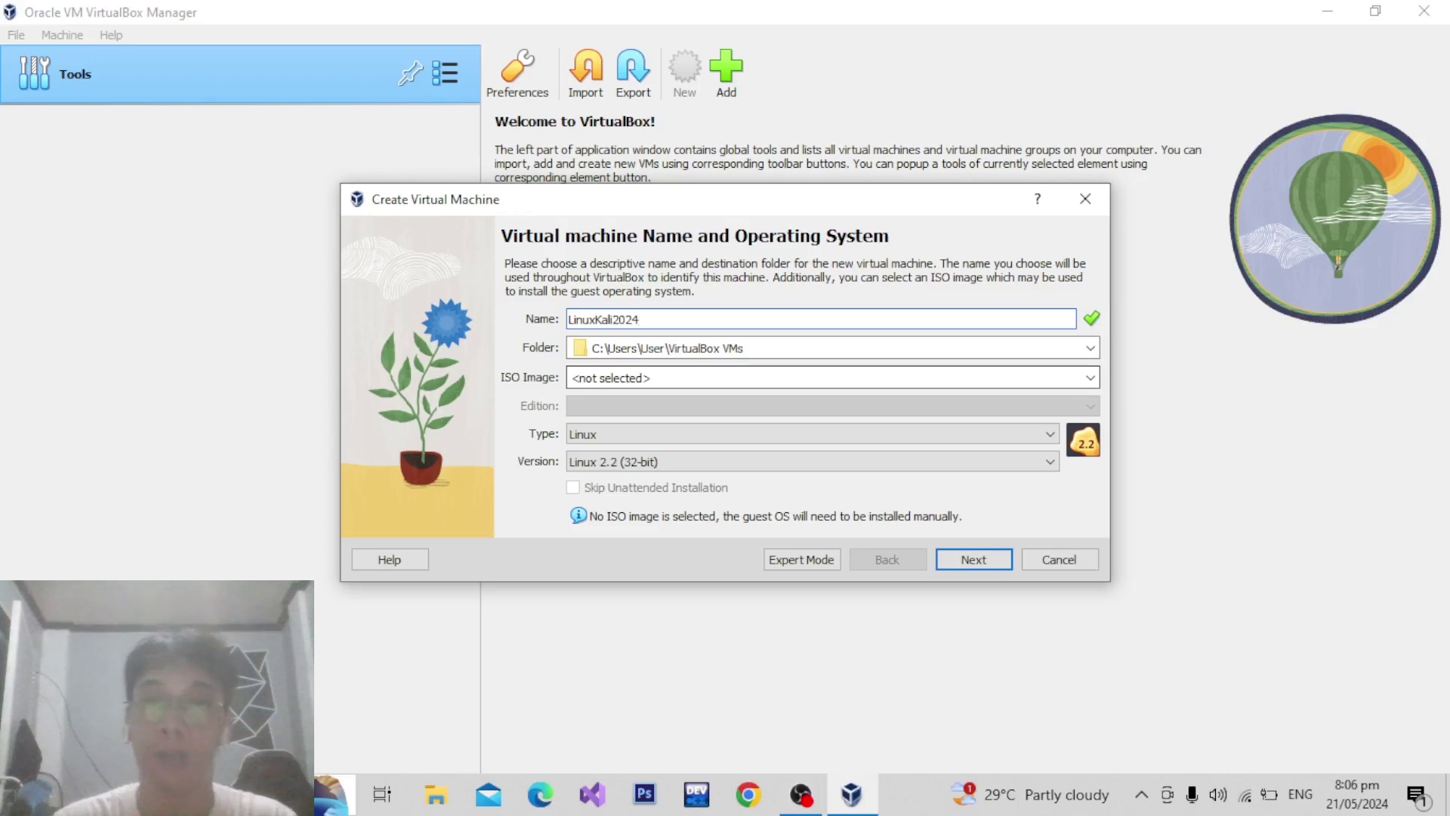
key("Tab")
key("Tab")
key("Tab")
key("Tab")
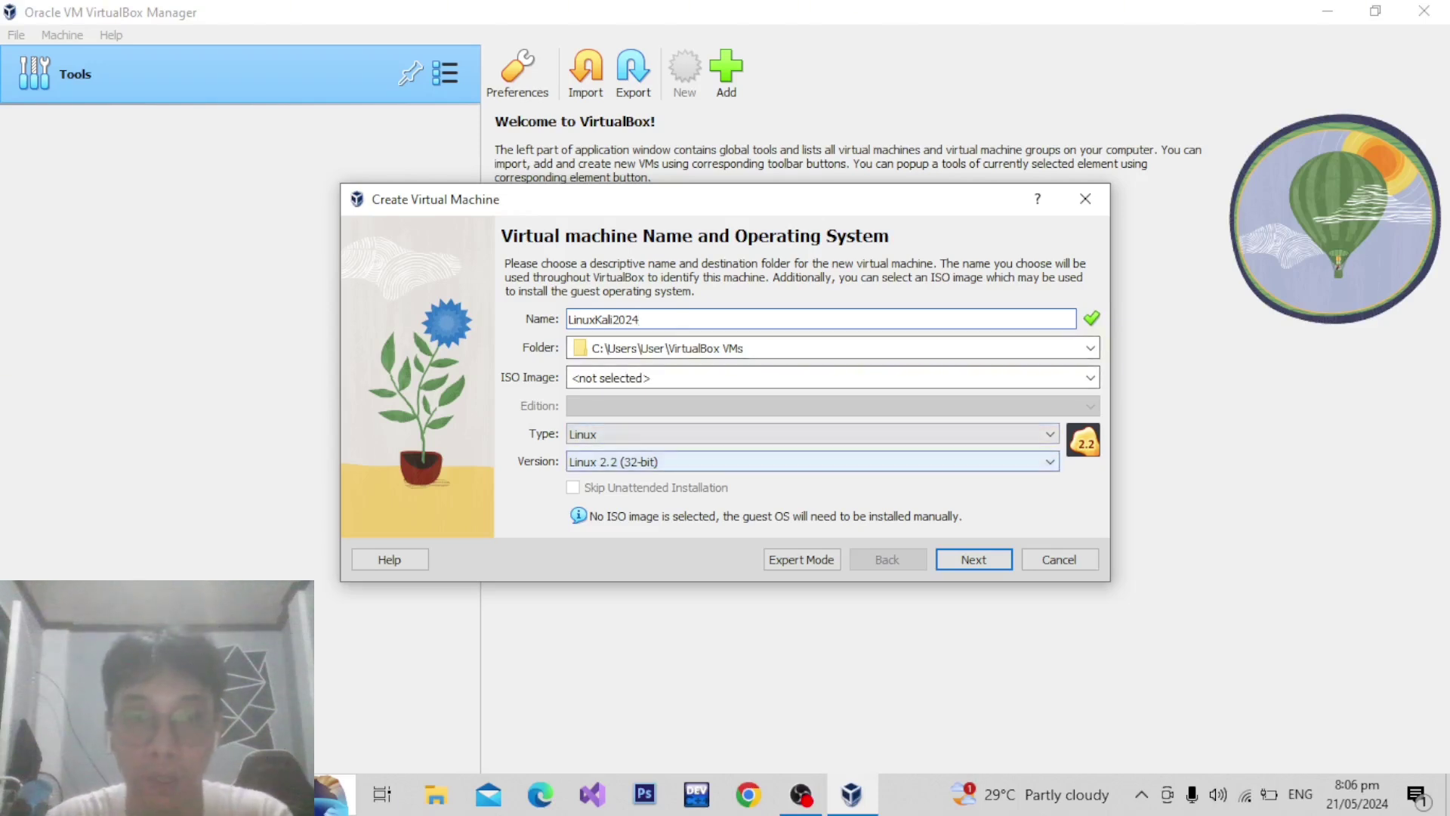
Set the OS type to Linux and version to Debian (64-bit), then continue.
left_click(812, 434)
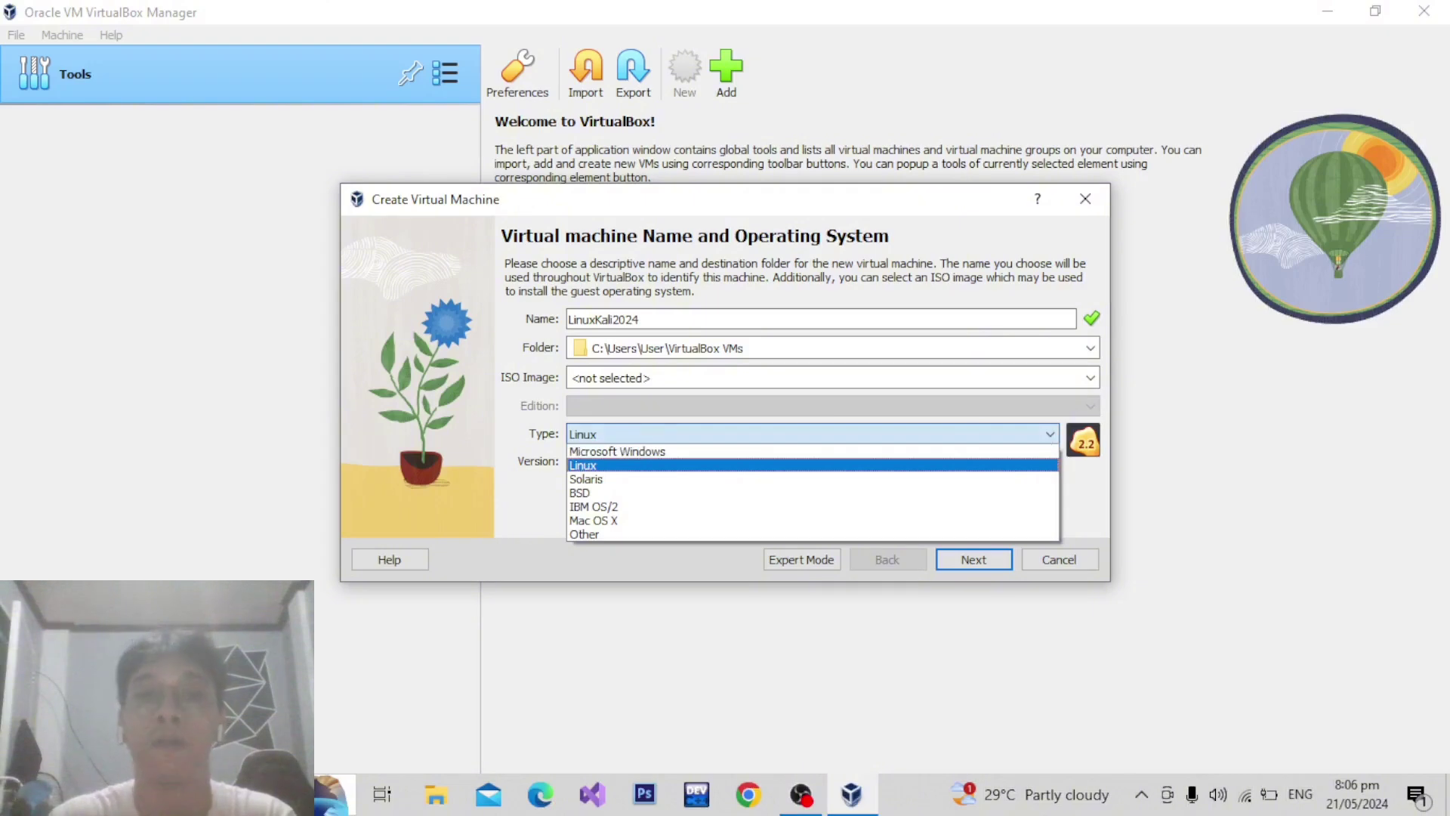
left_click(813, 465)
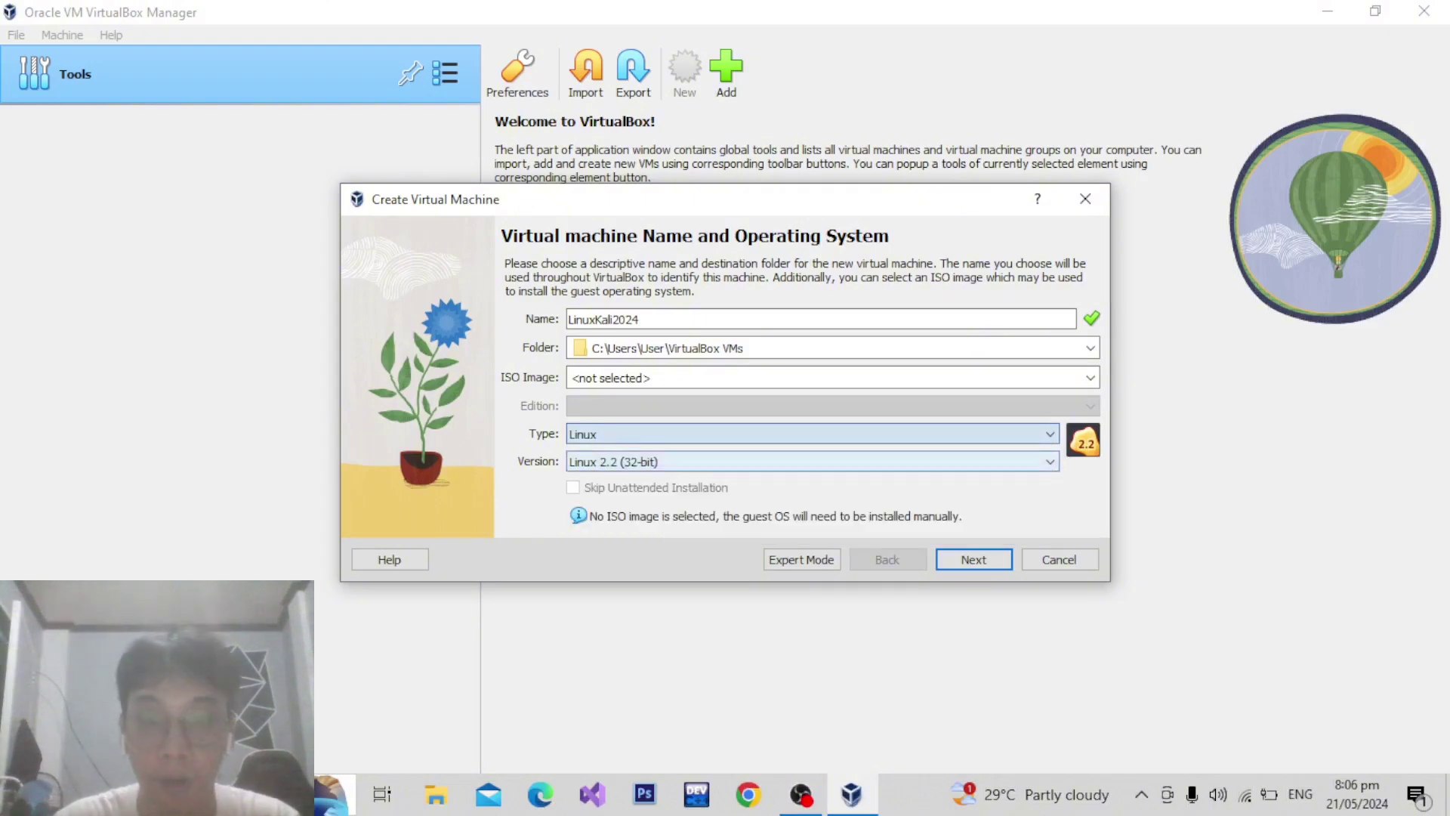
left_click(812, 462)
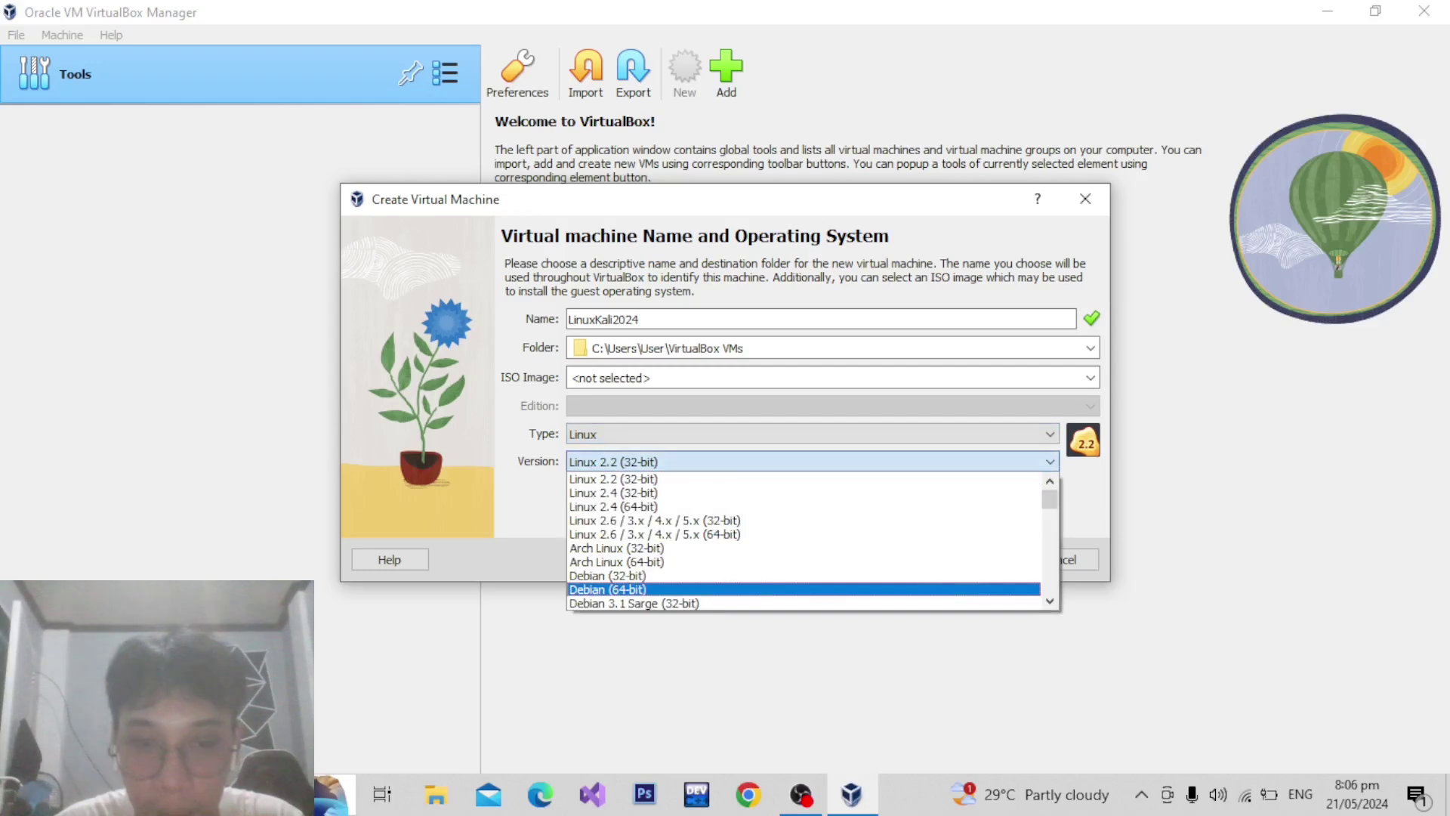
left_click(804, 589)
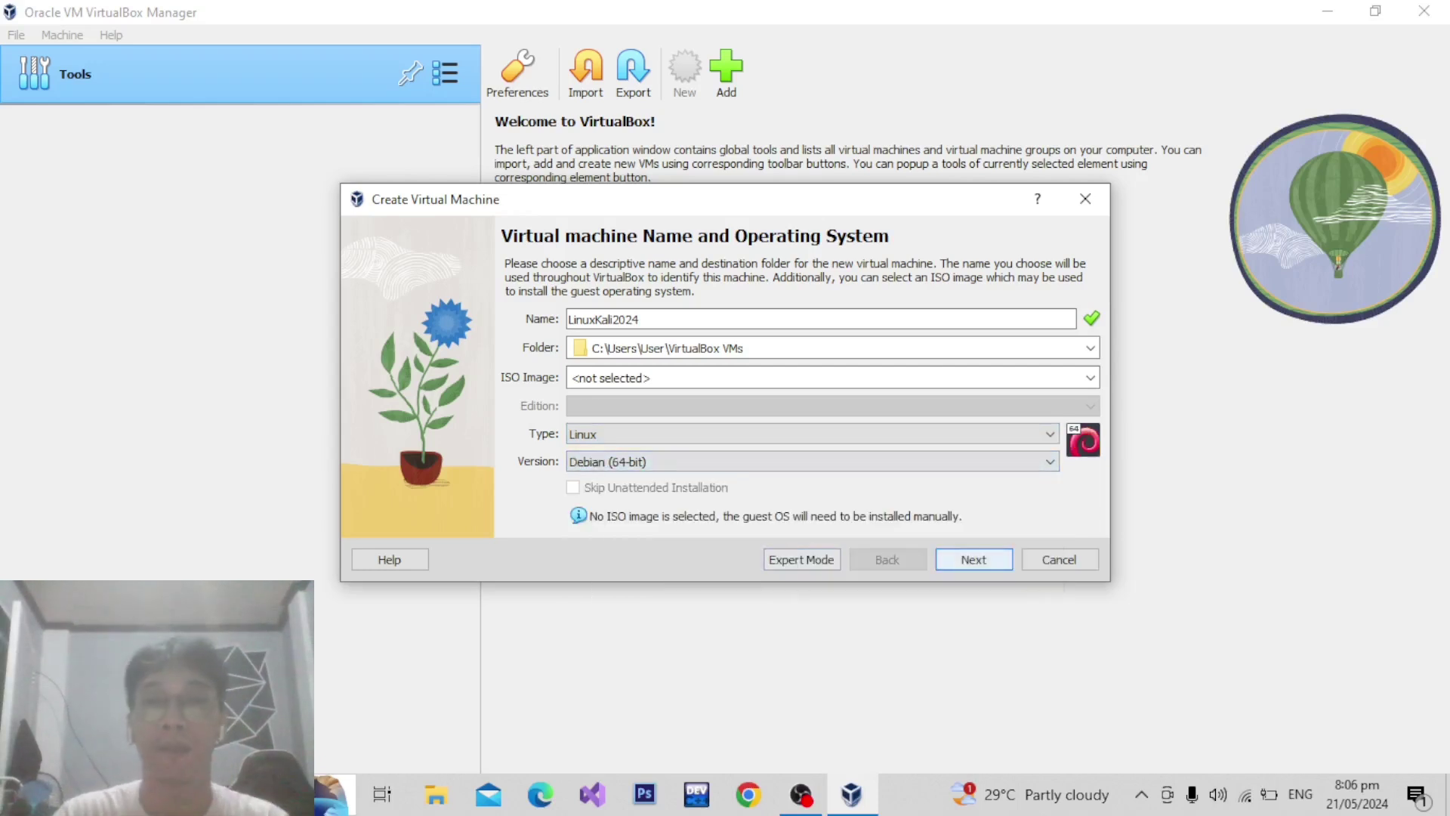
left_click(974, 559)
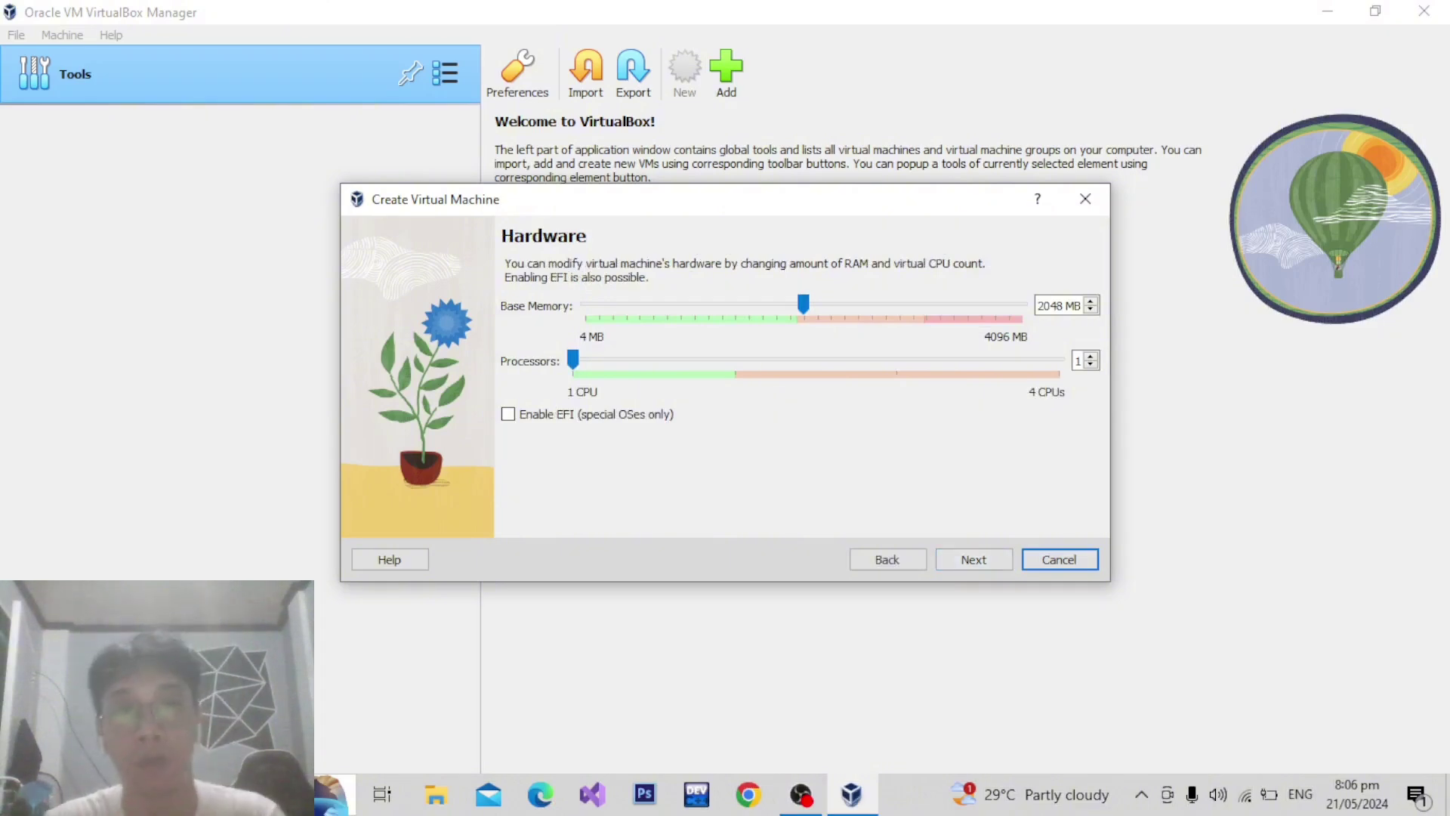
Allocate 1916 MB base memory and 2 processors, then proceed to the disk step.
left_click(803, 305)
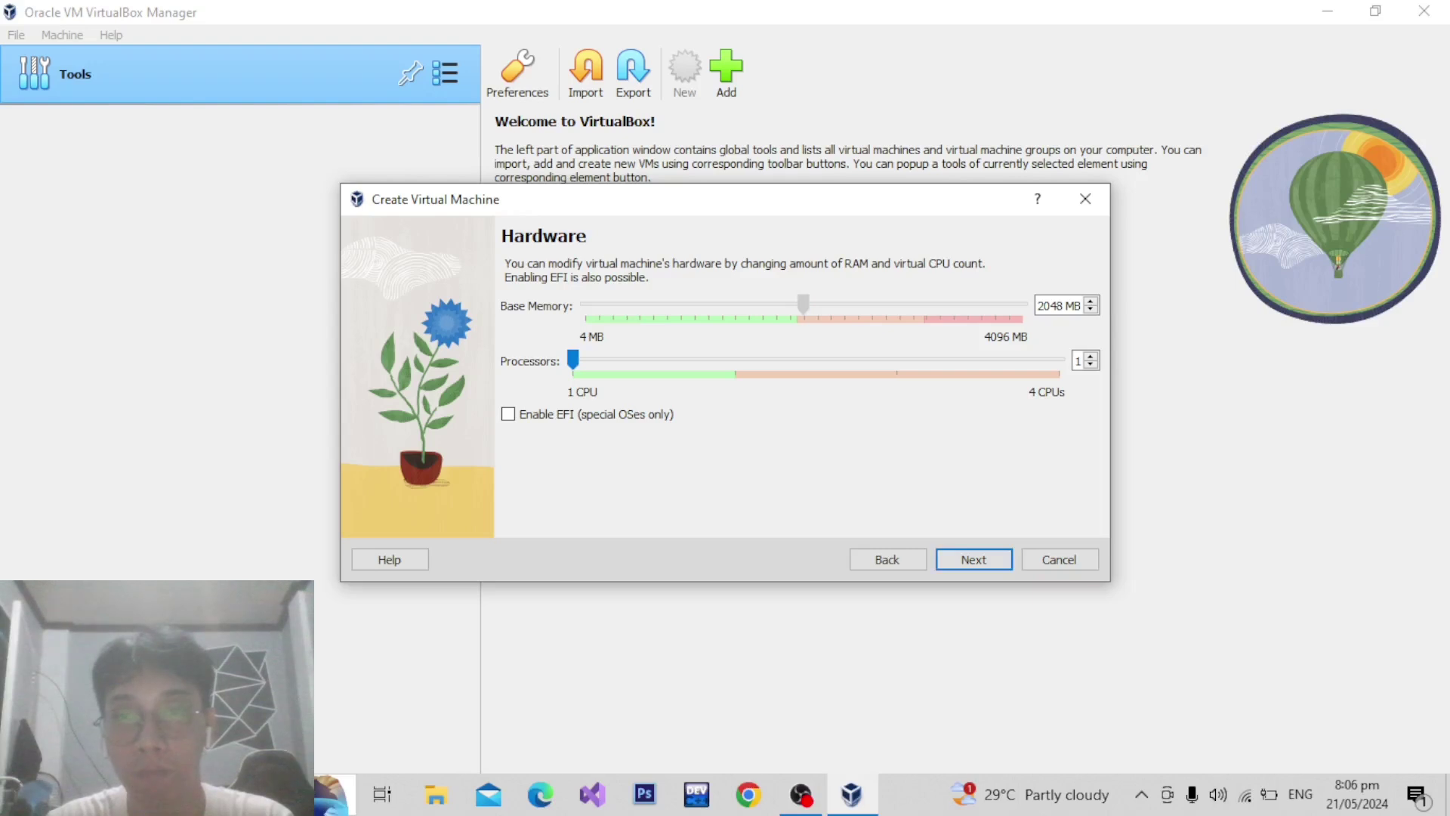
mouse_move(804, 305)
left_mouse_down()
mouse_move(739, 304)
mouse_move(789, 305)
left_mouse_up()
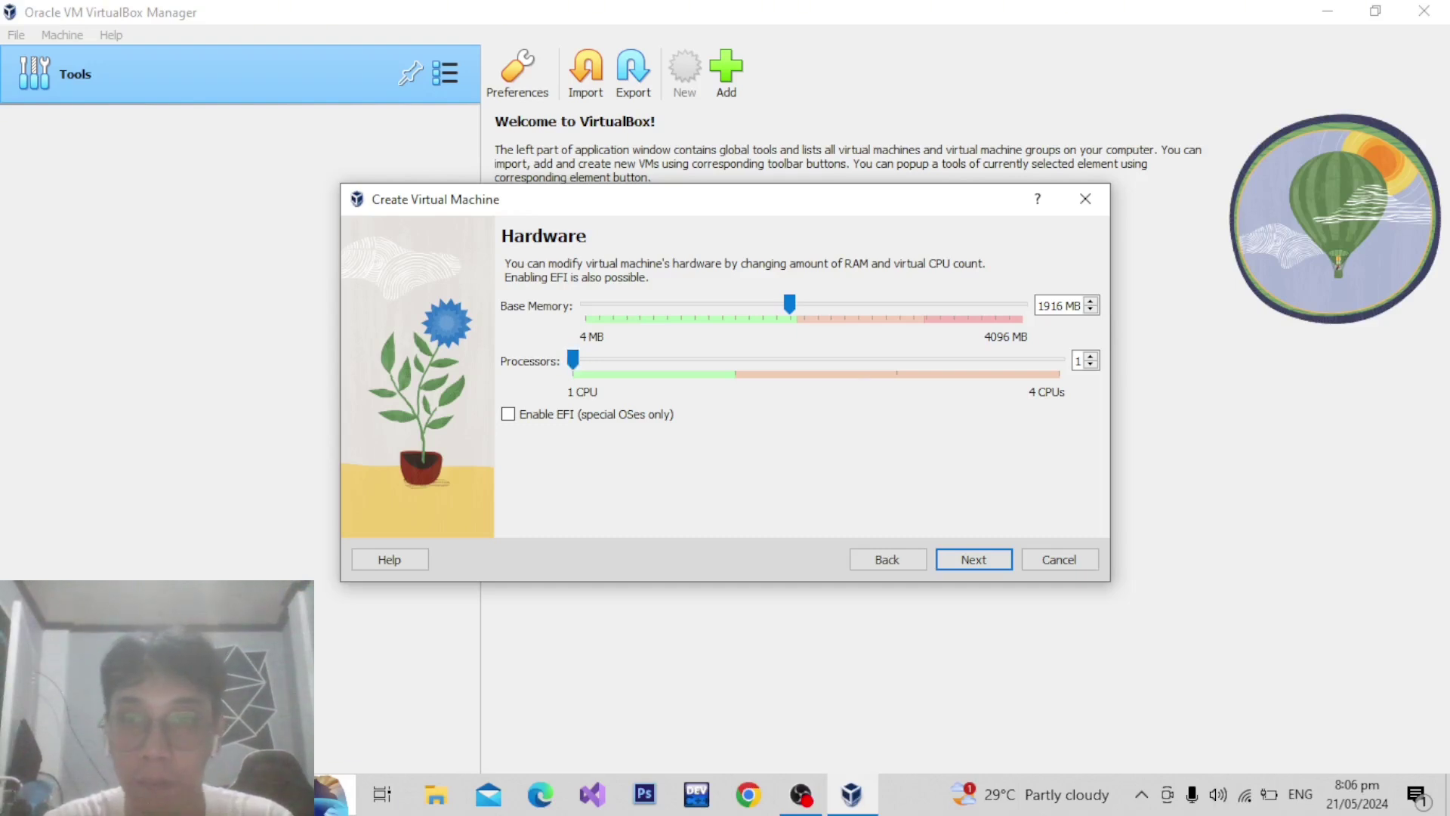
left_click(1090, 365)
key("Up")
key("Up")
key("Up")
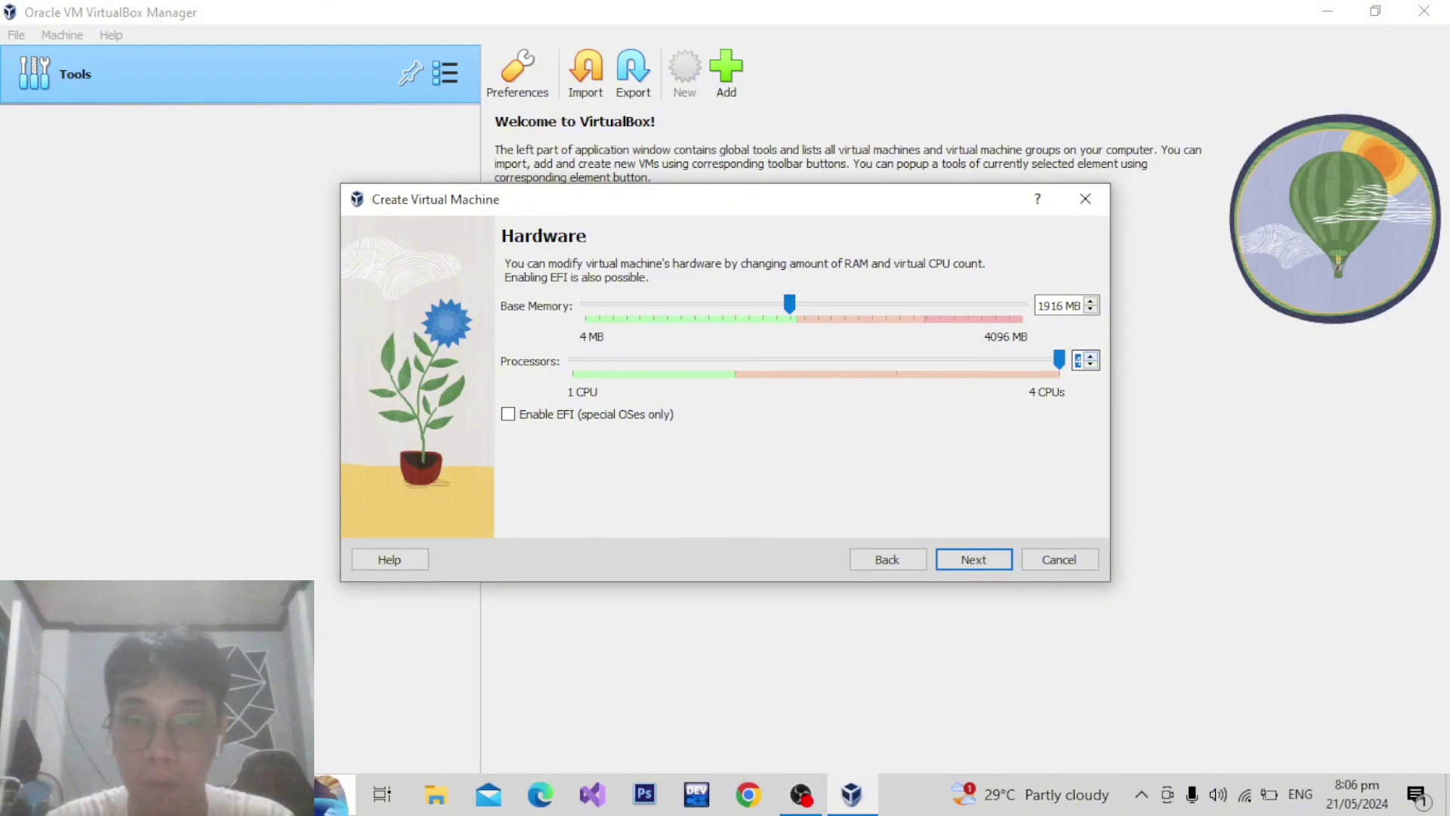
key("Down")
key("Down")
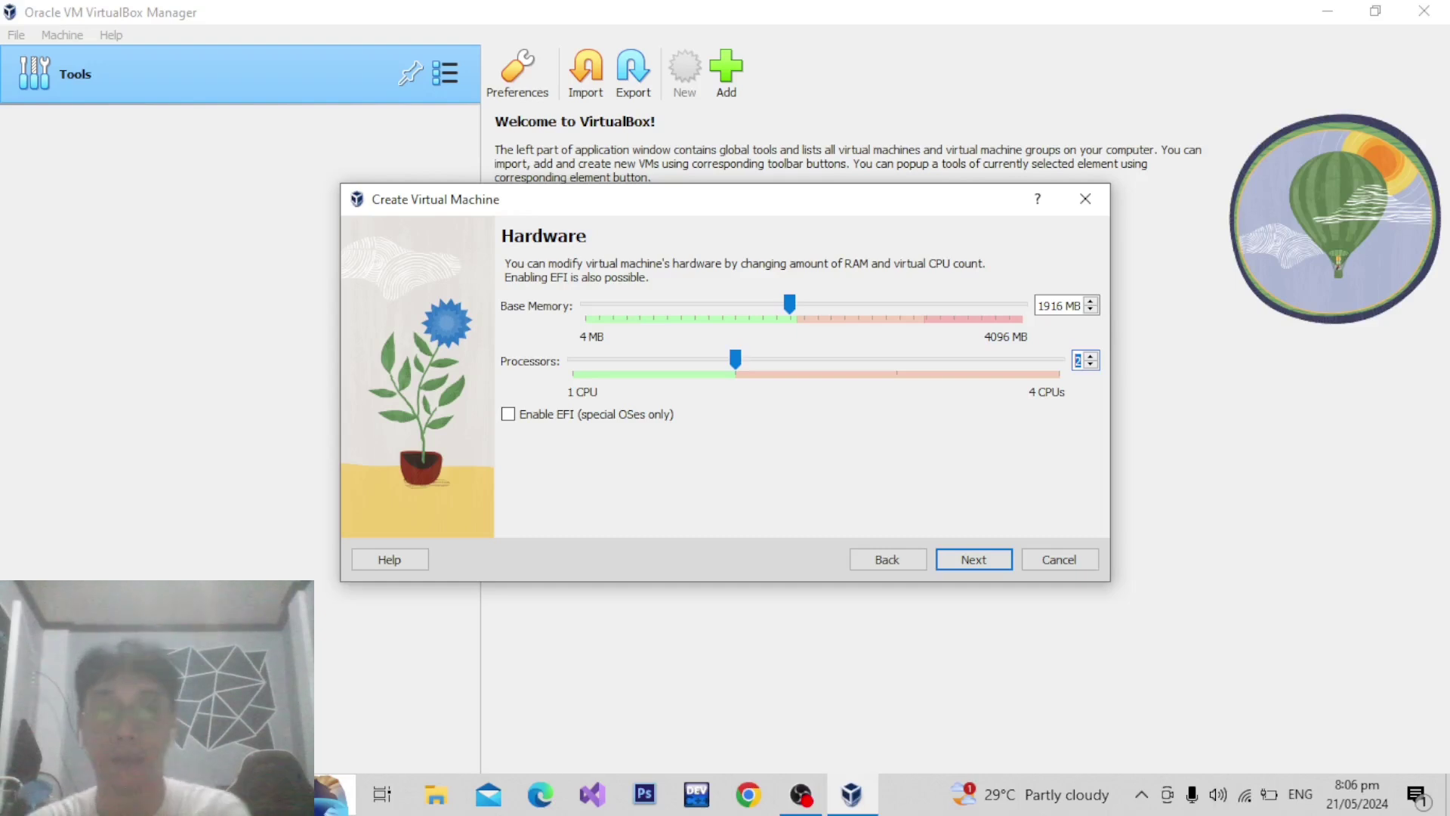
key("Return")
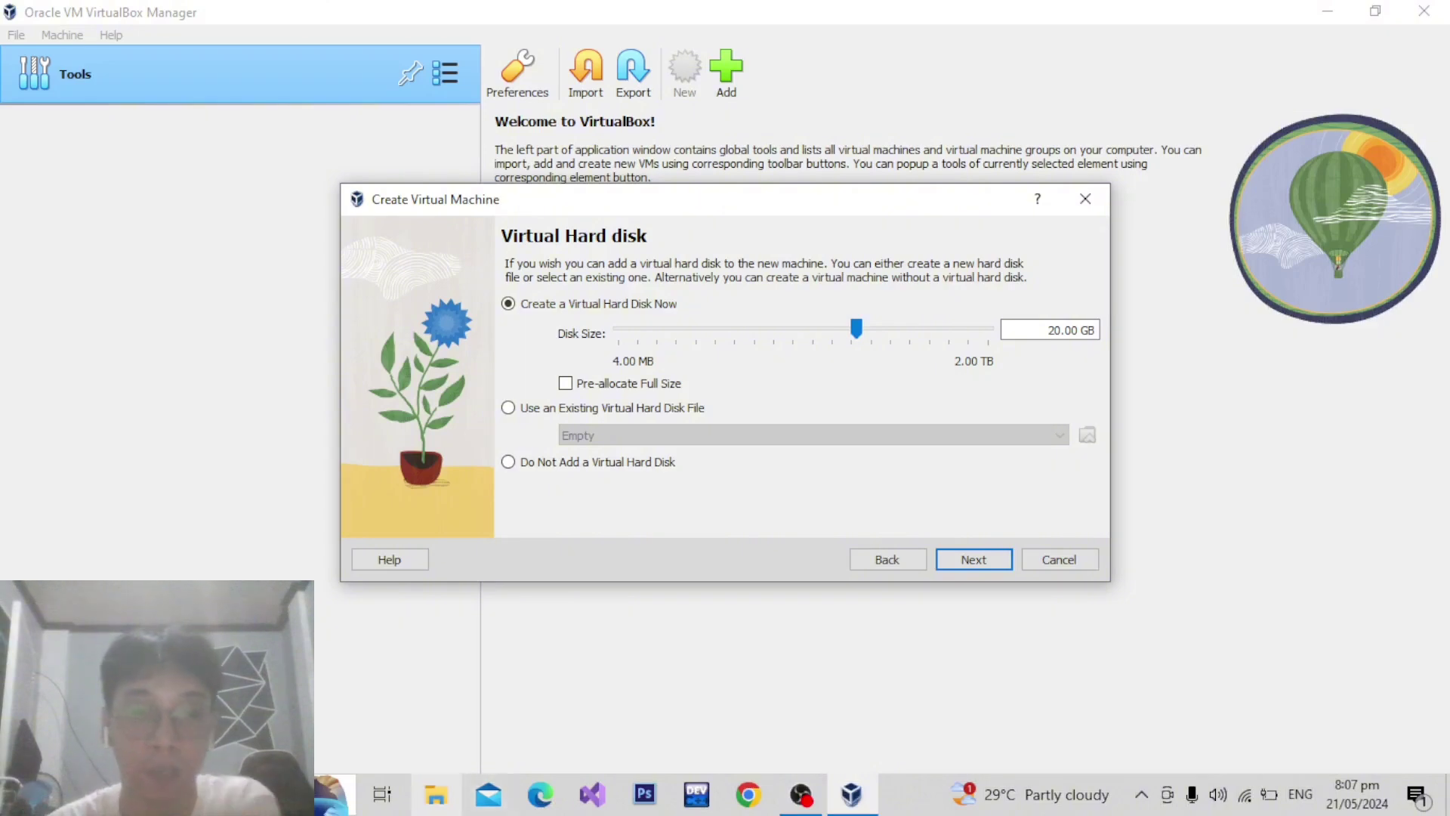
left_click(435, 794)
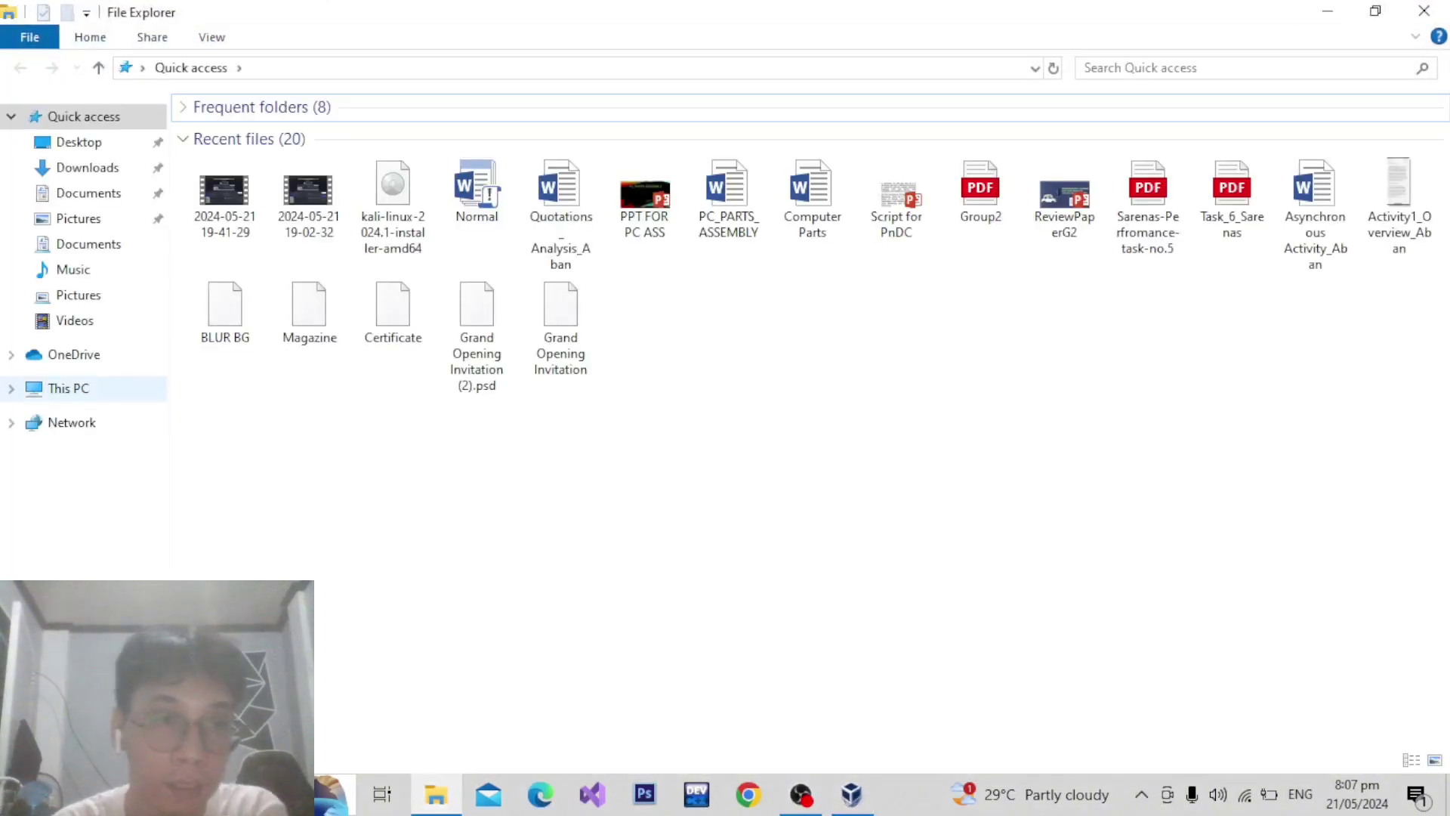
left_click(69, 389)
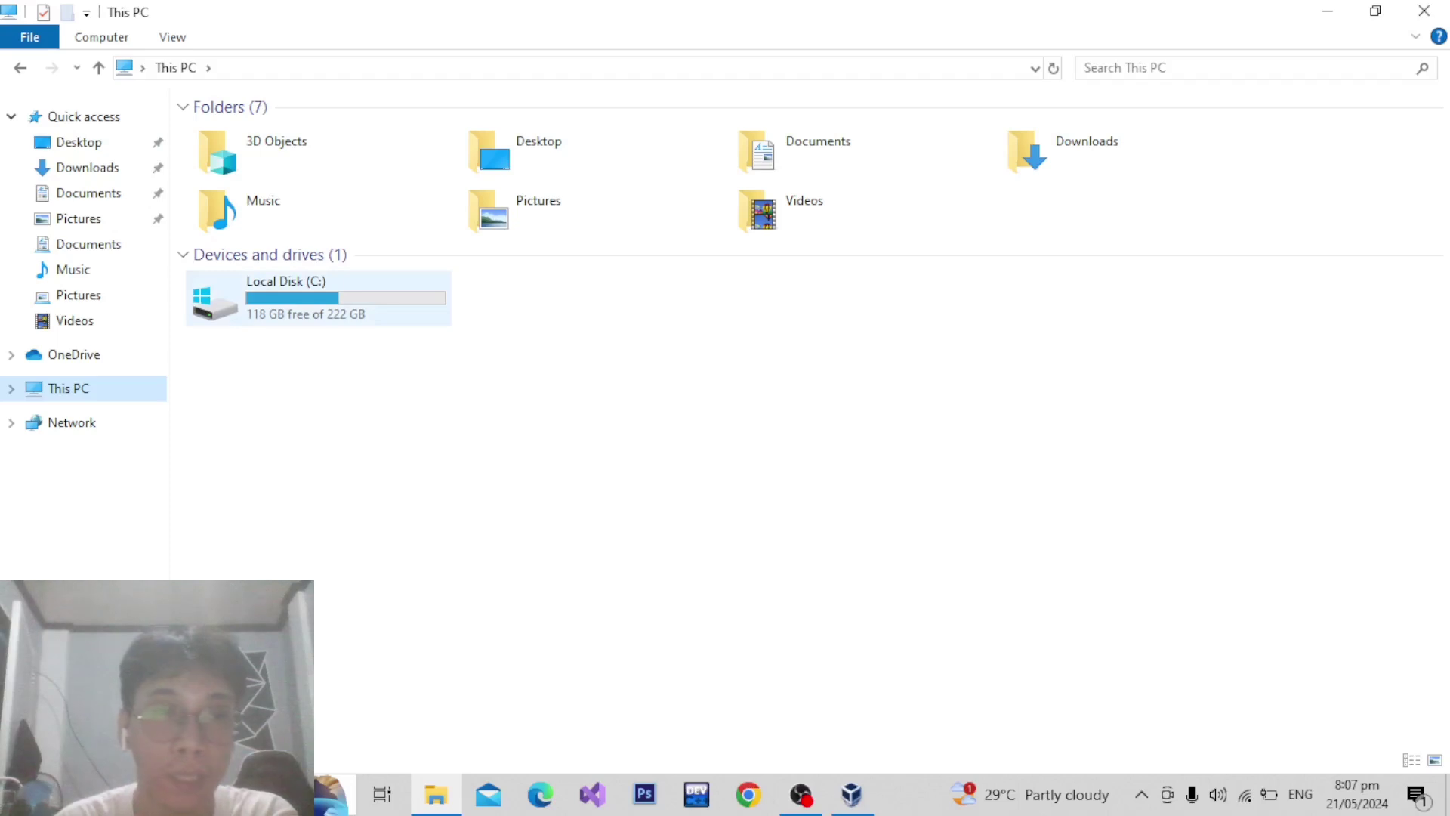
left_click(575, 423)
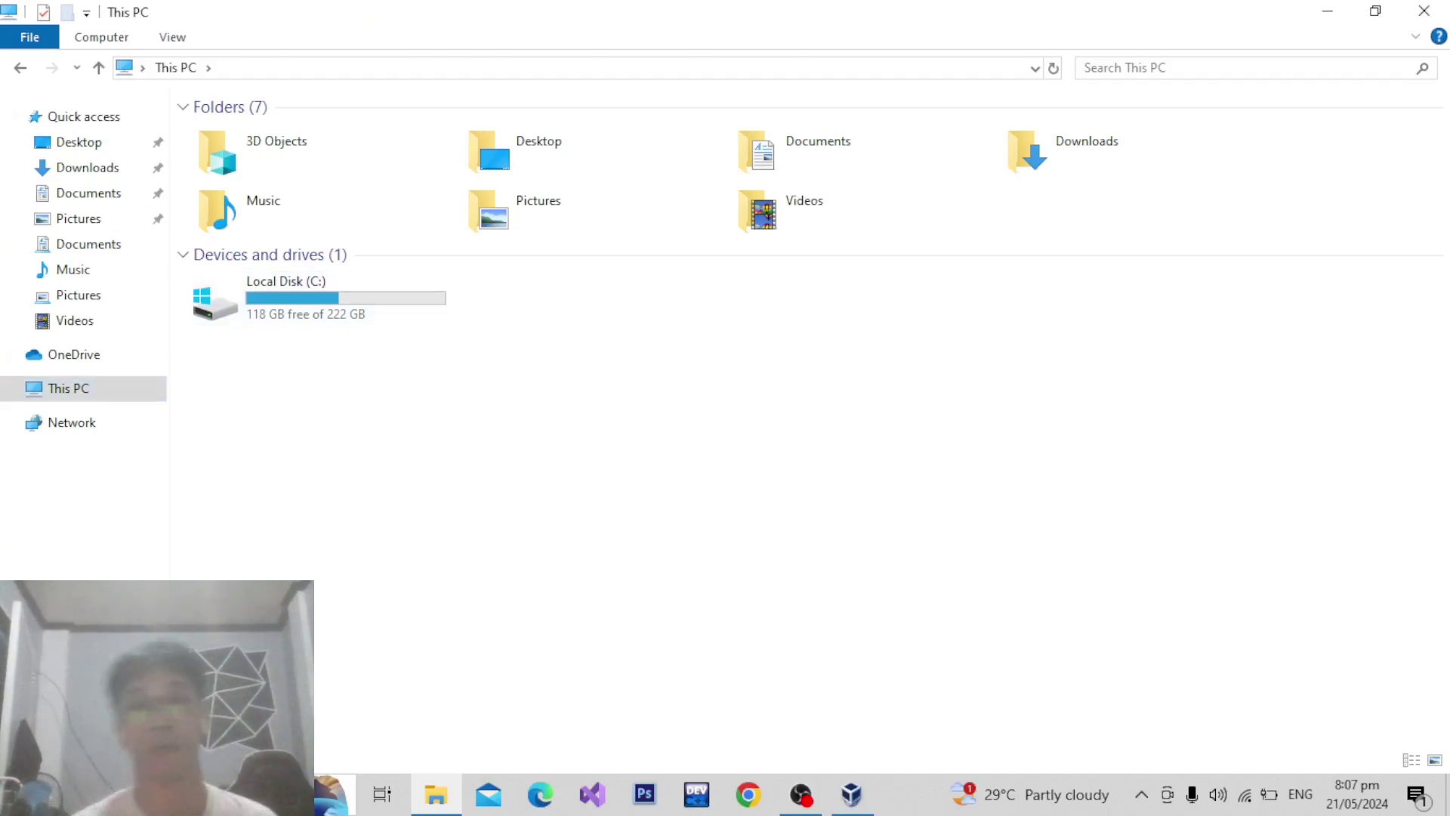
left_click(852, 794)
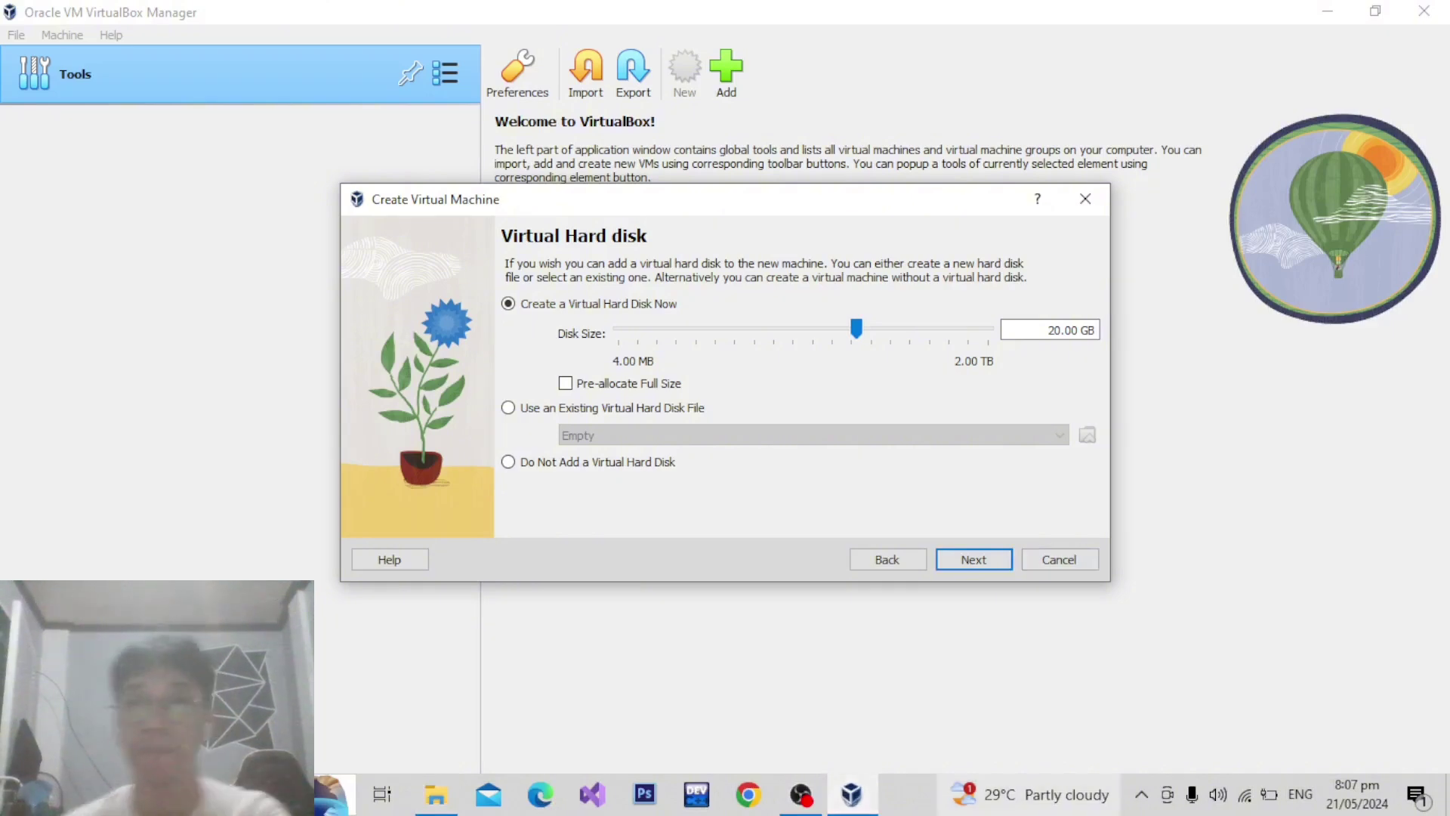
Shrink the virtual disk to 18.80 GB and finish creating LinuxKali2024.
mouse_move(855, 328)
left_mouse_down()
mouse_move(738, 328)
mouse_move(867, 328)
mouse_move(855, 328)
left_mouse_up()
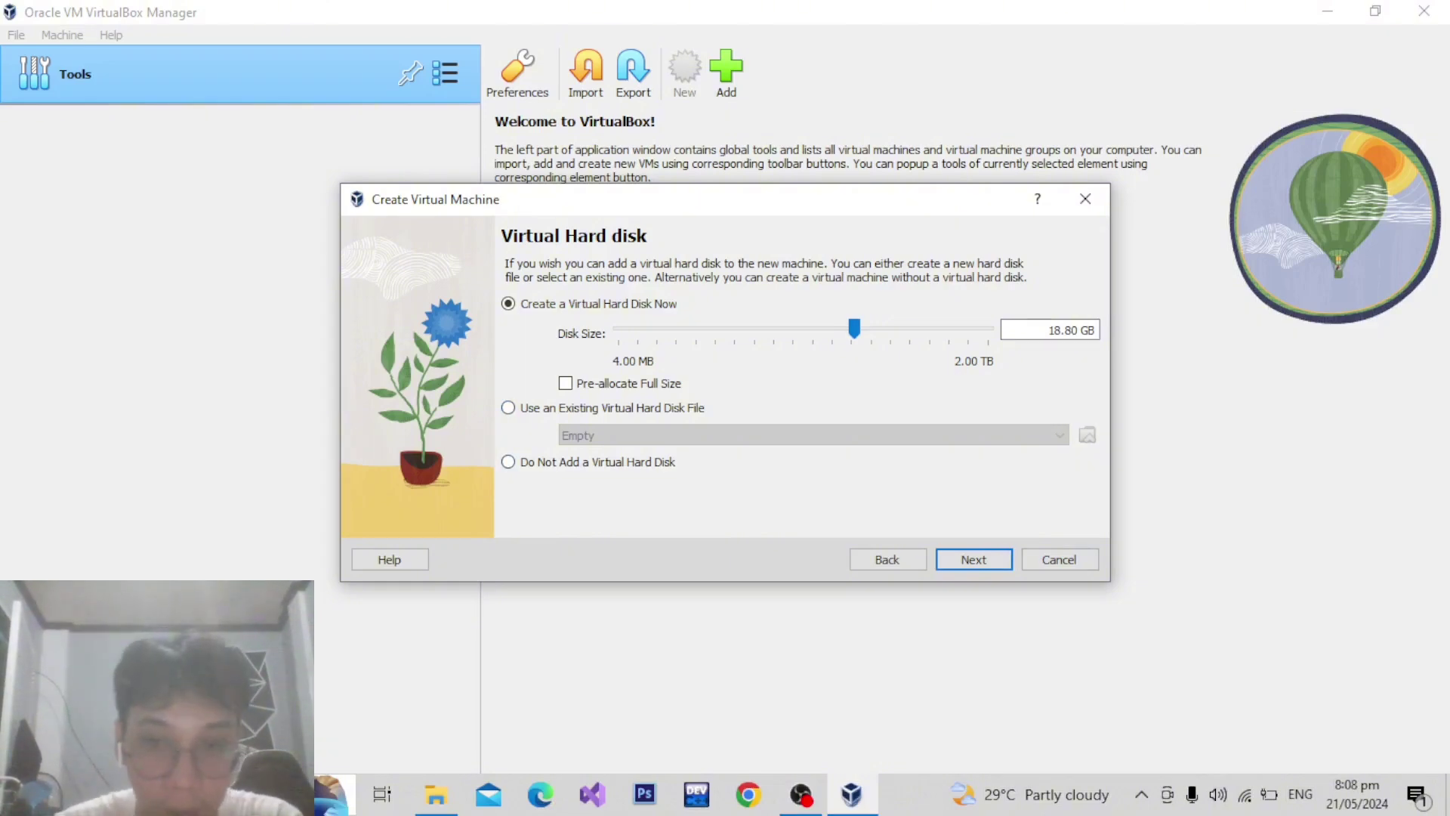
left_click(974, 559)
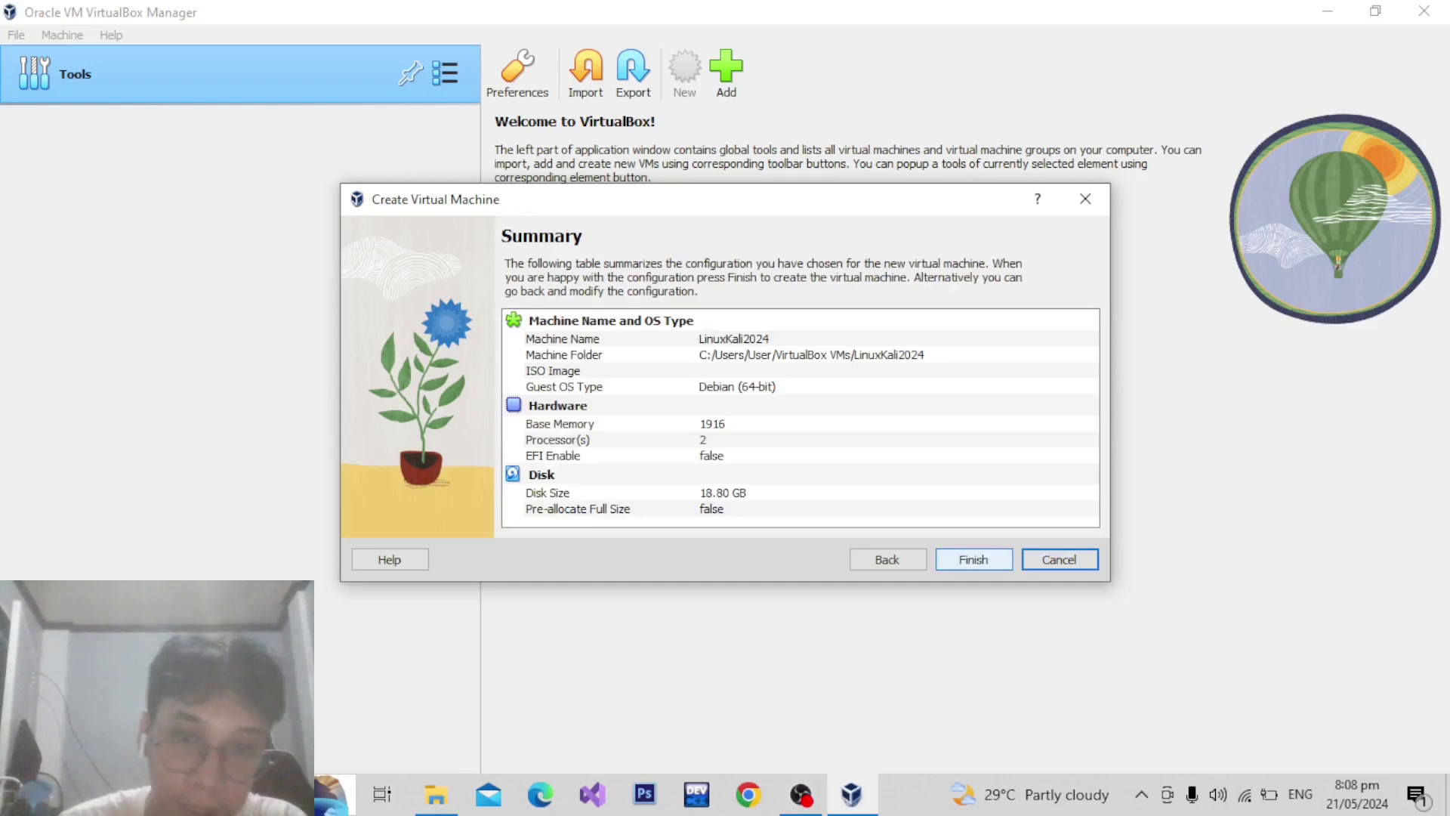
left_click(973, 560)
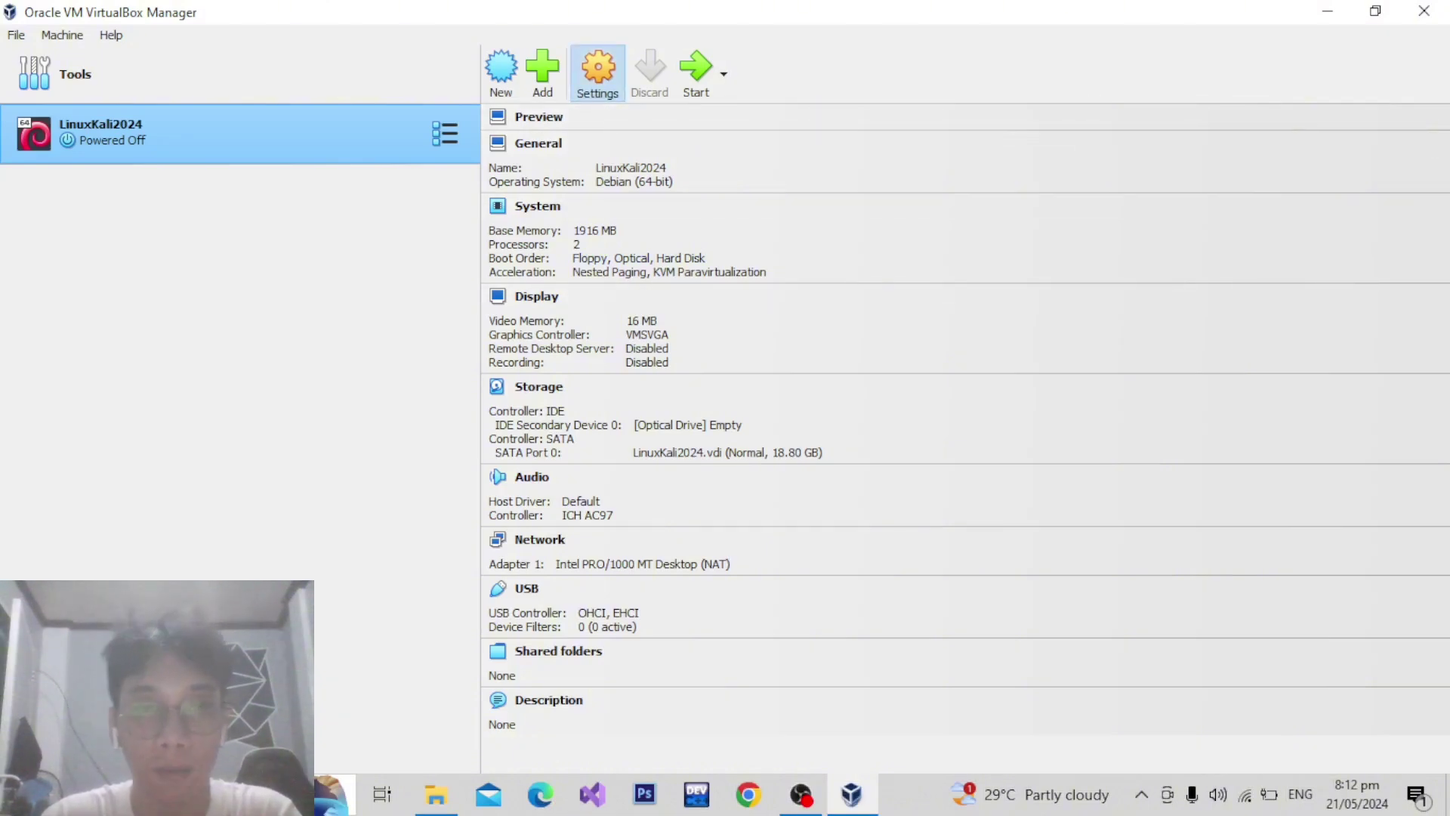
In LinuxKali2024's settings, set Shared Clipboard to Bidirectional and go to Display.
left_click(597, 72)
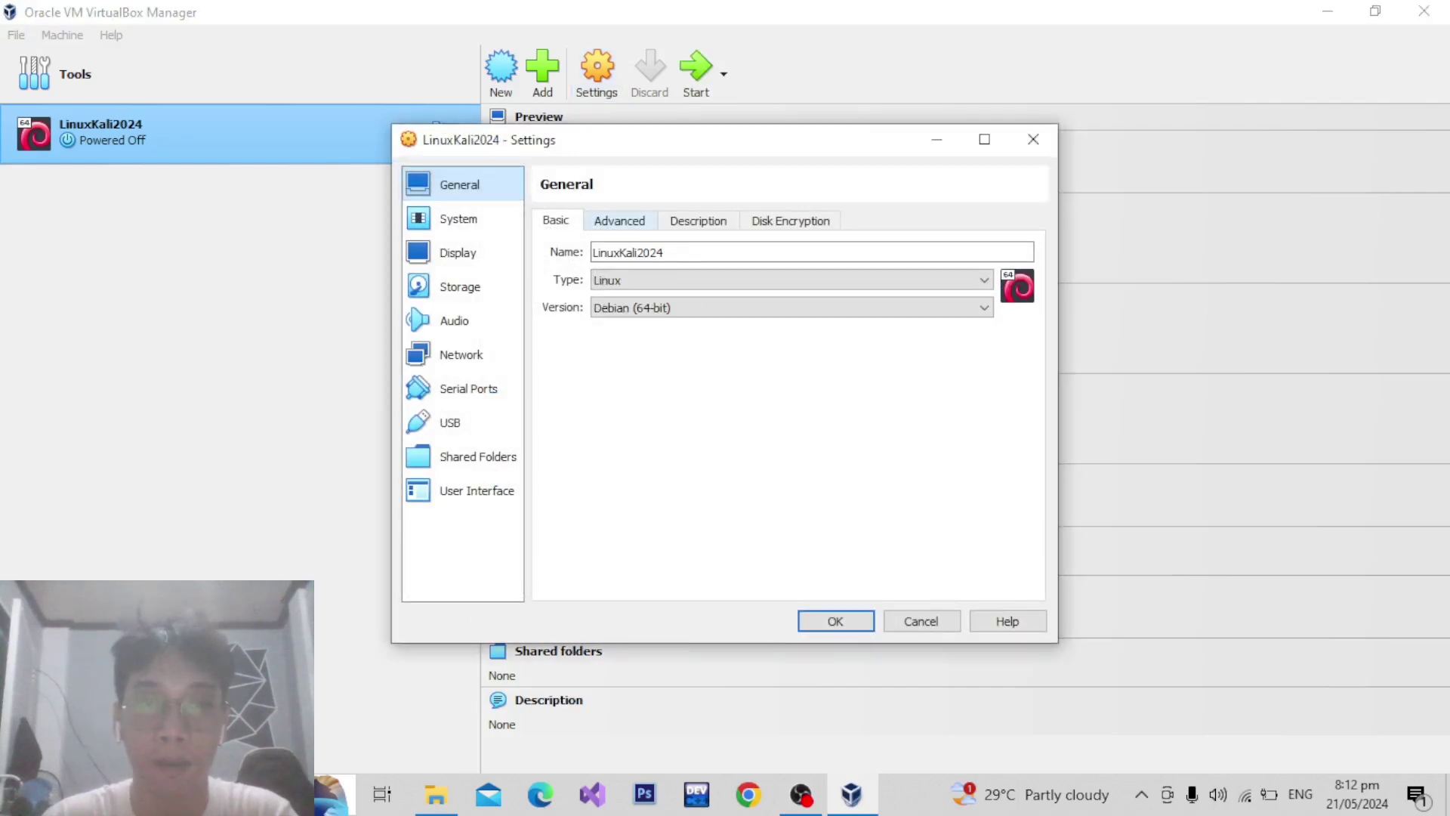
left_click(619, 221)
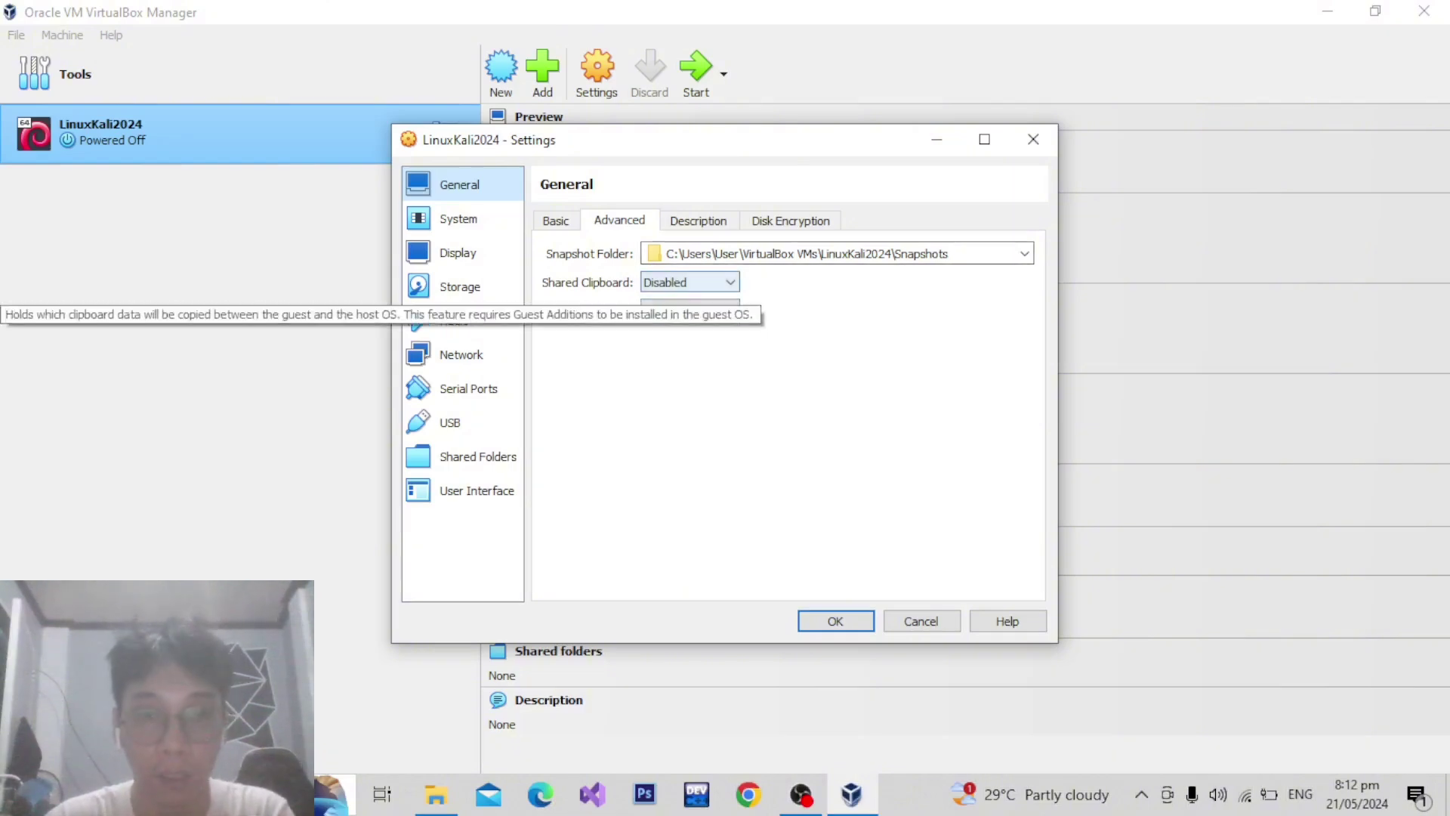
left_click(689, 282)
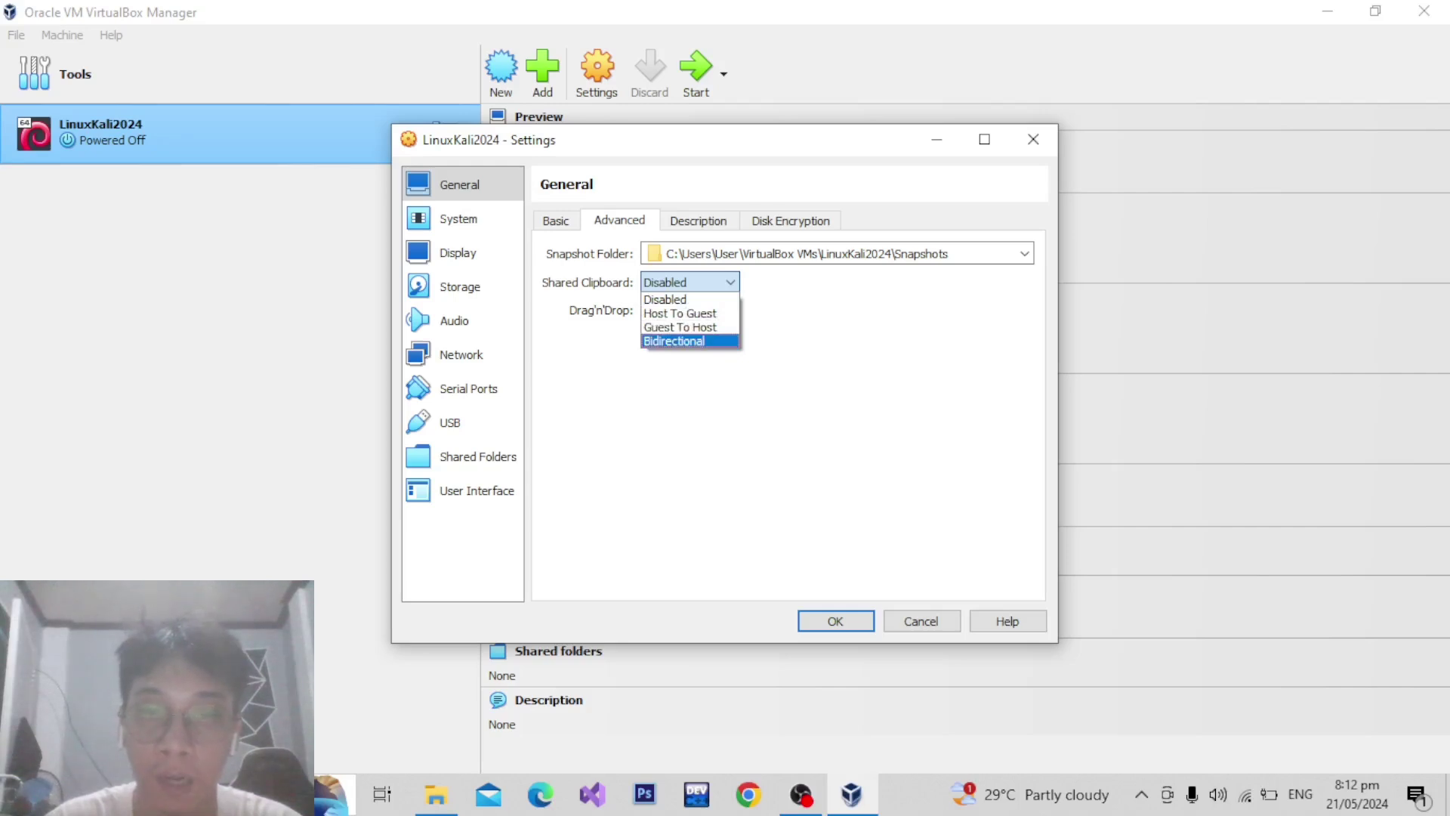
left_click(690, 283)
left_click(690, 282)
left_click(686, 342)
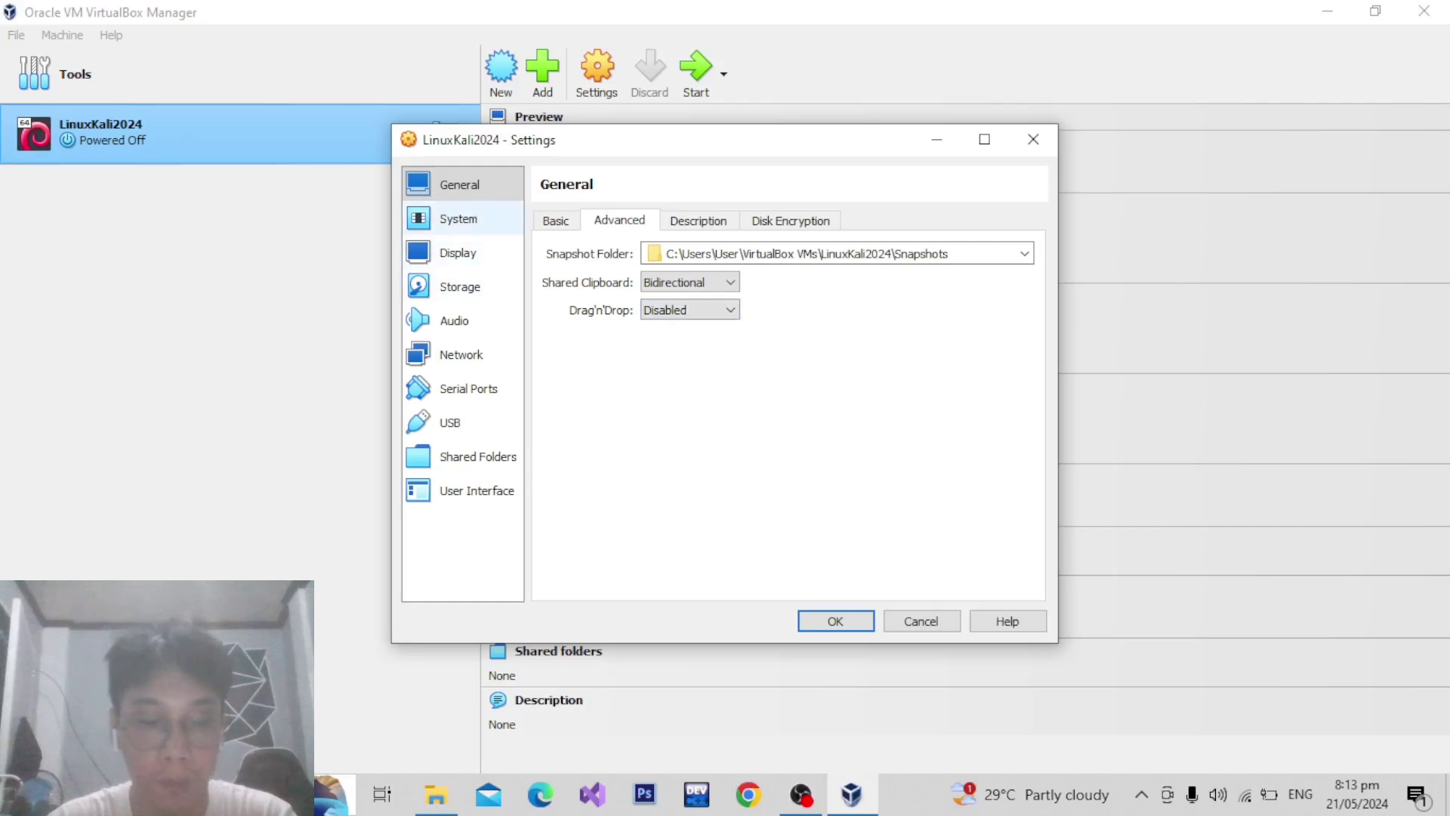
left_click(462, 252)
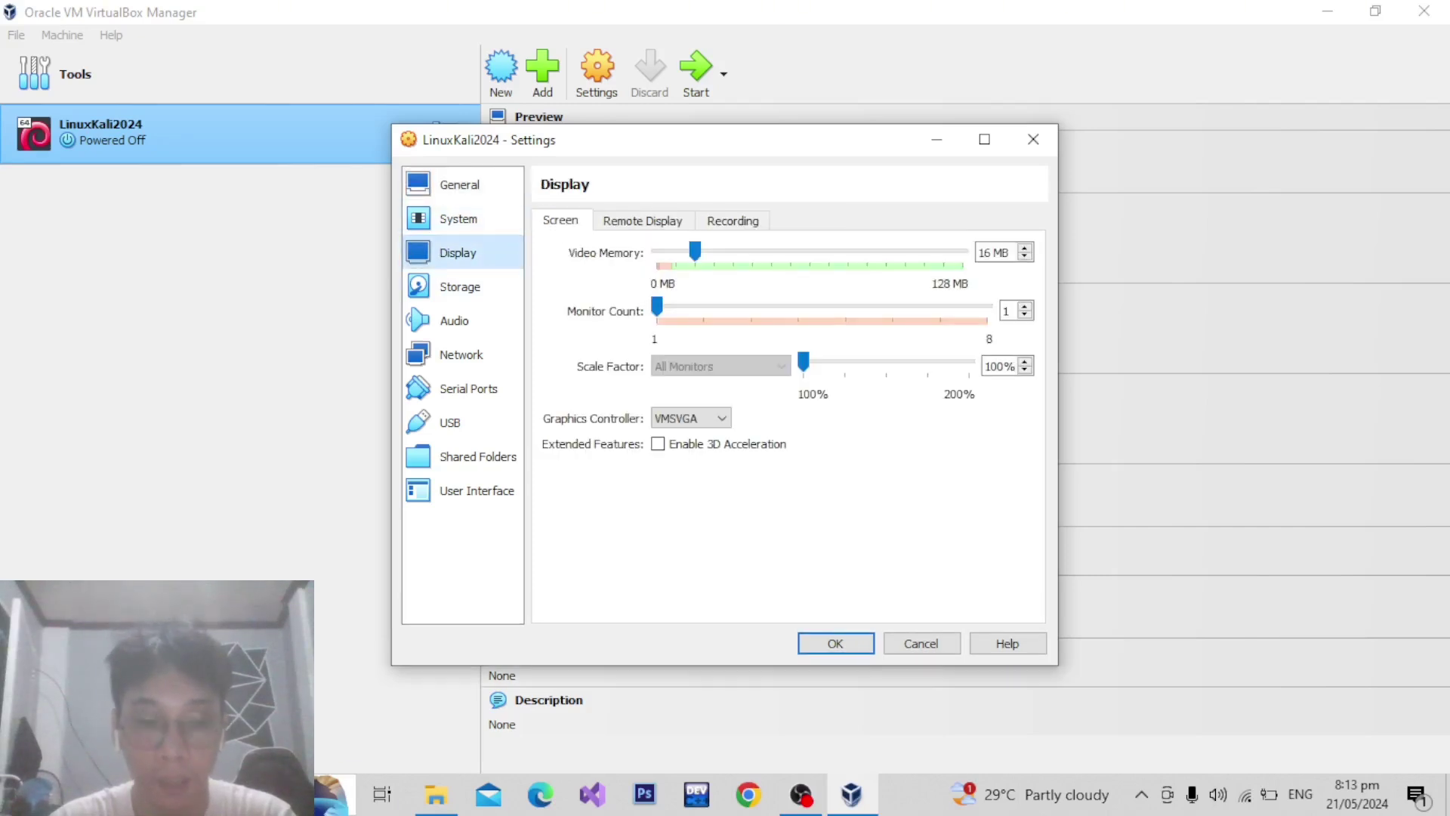
Set video memory to 128 MB, keep VMSVGA, and enable 3D acceleration.
left_click_drag(695, 251, 962, 251)
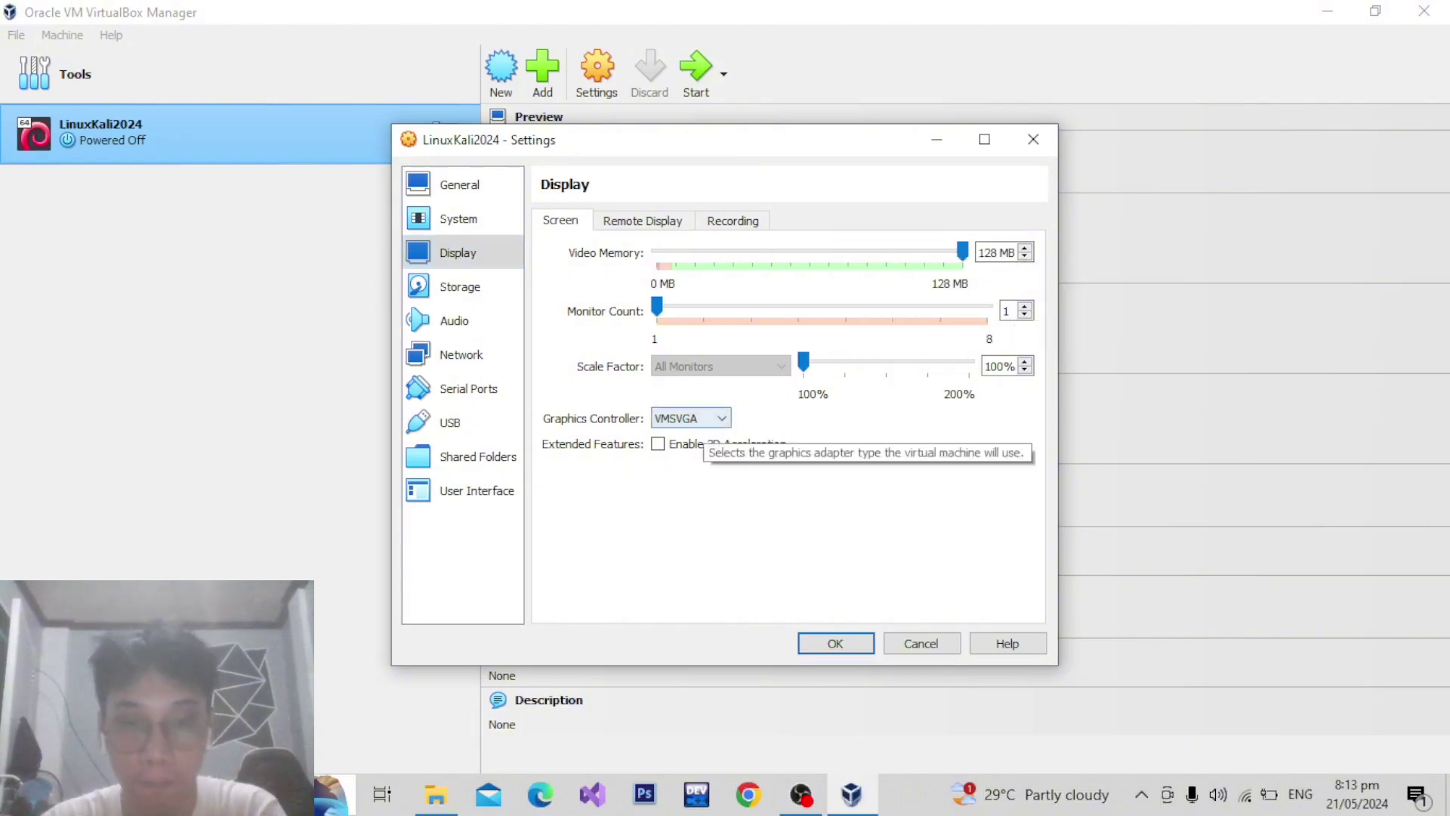
left_click(703, 420)
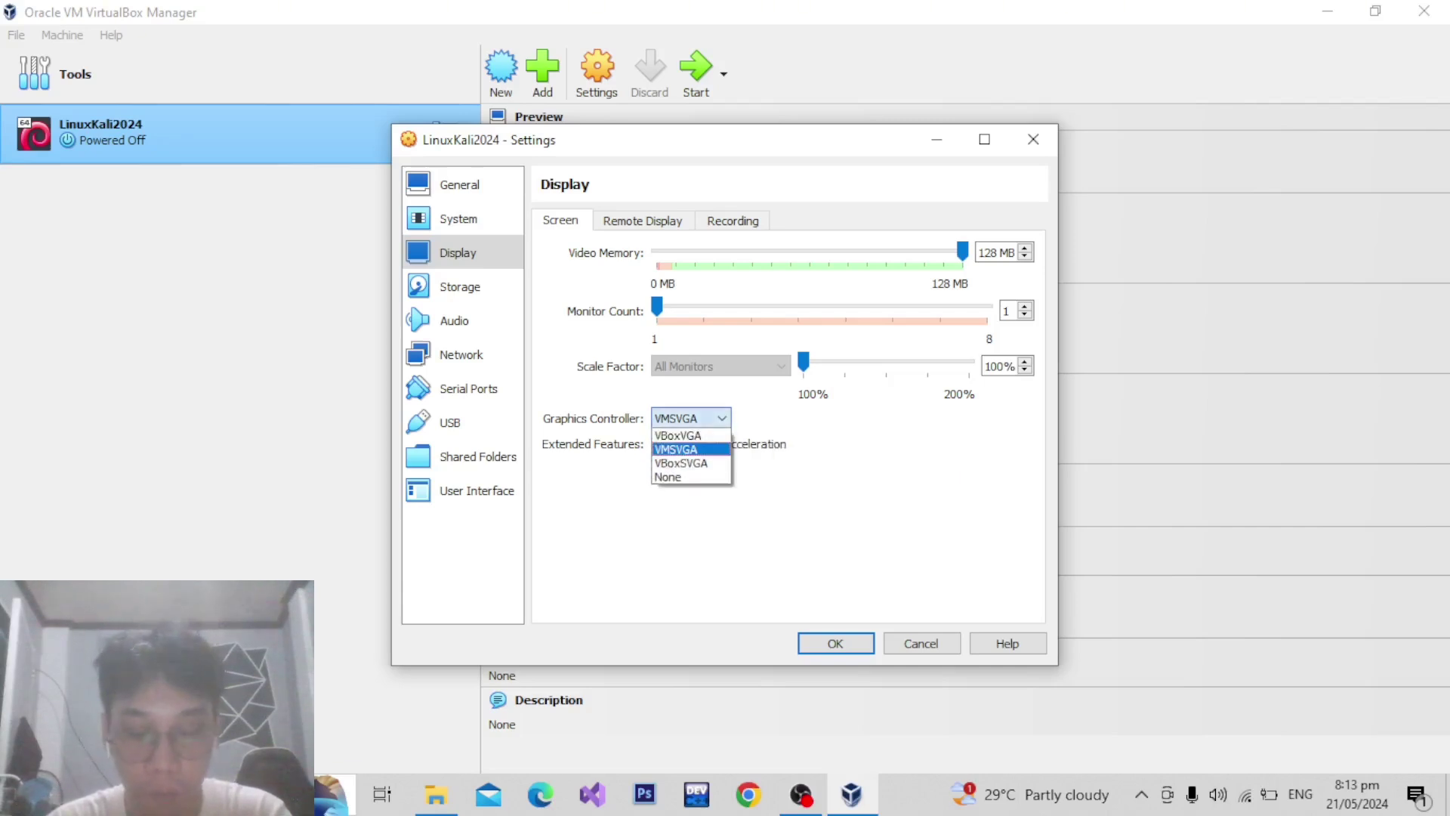
left_click(691, 449)
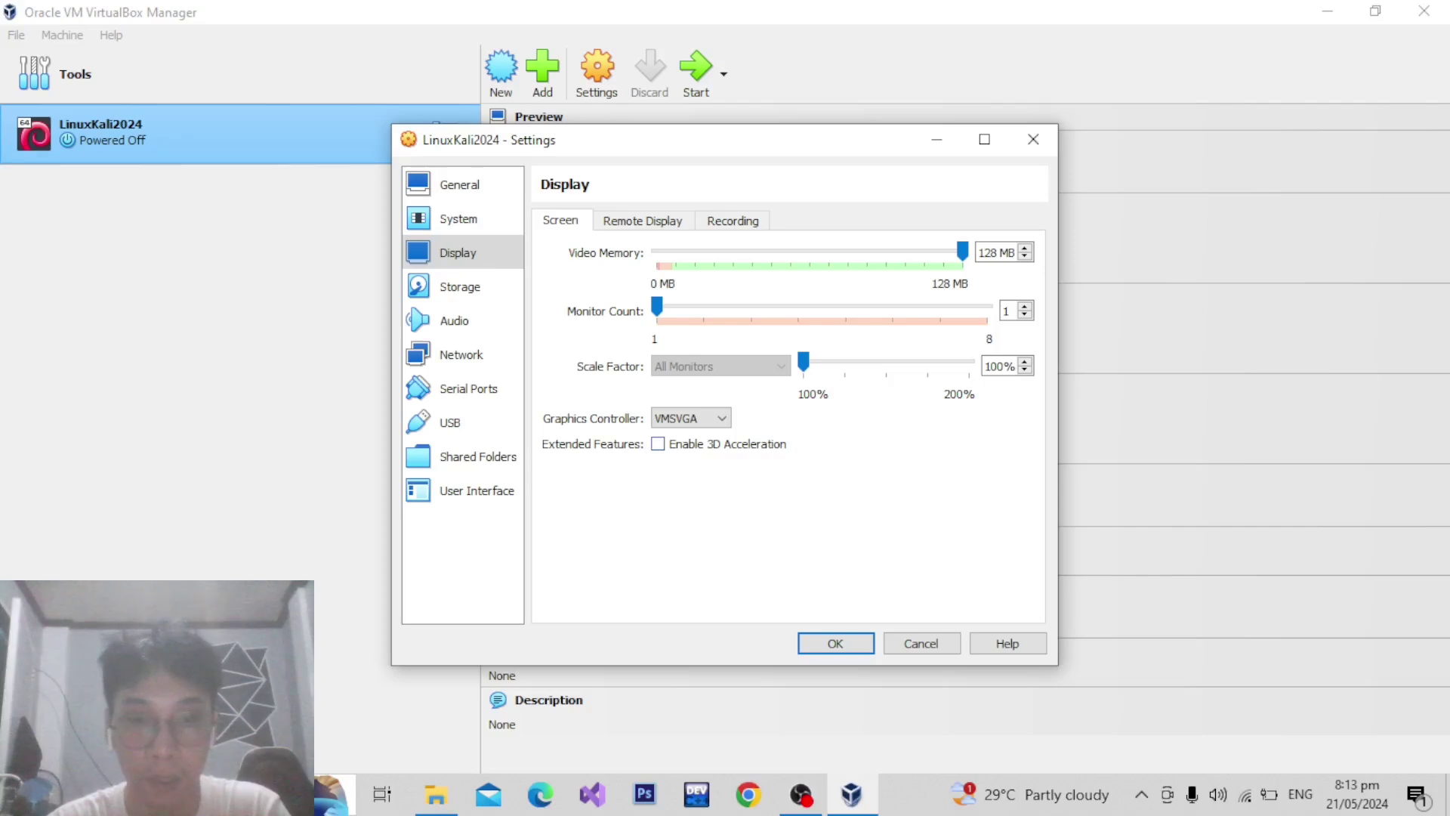
left_click(657, 444)
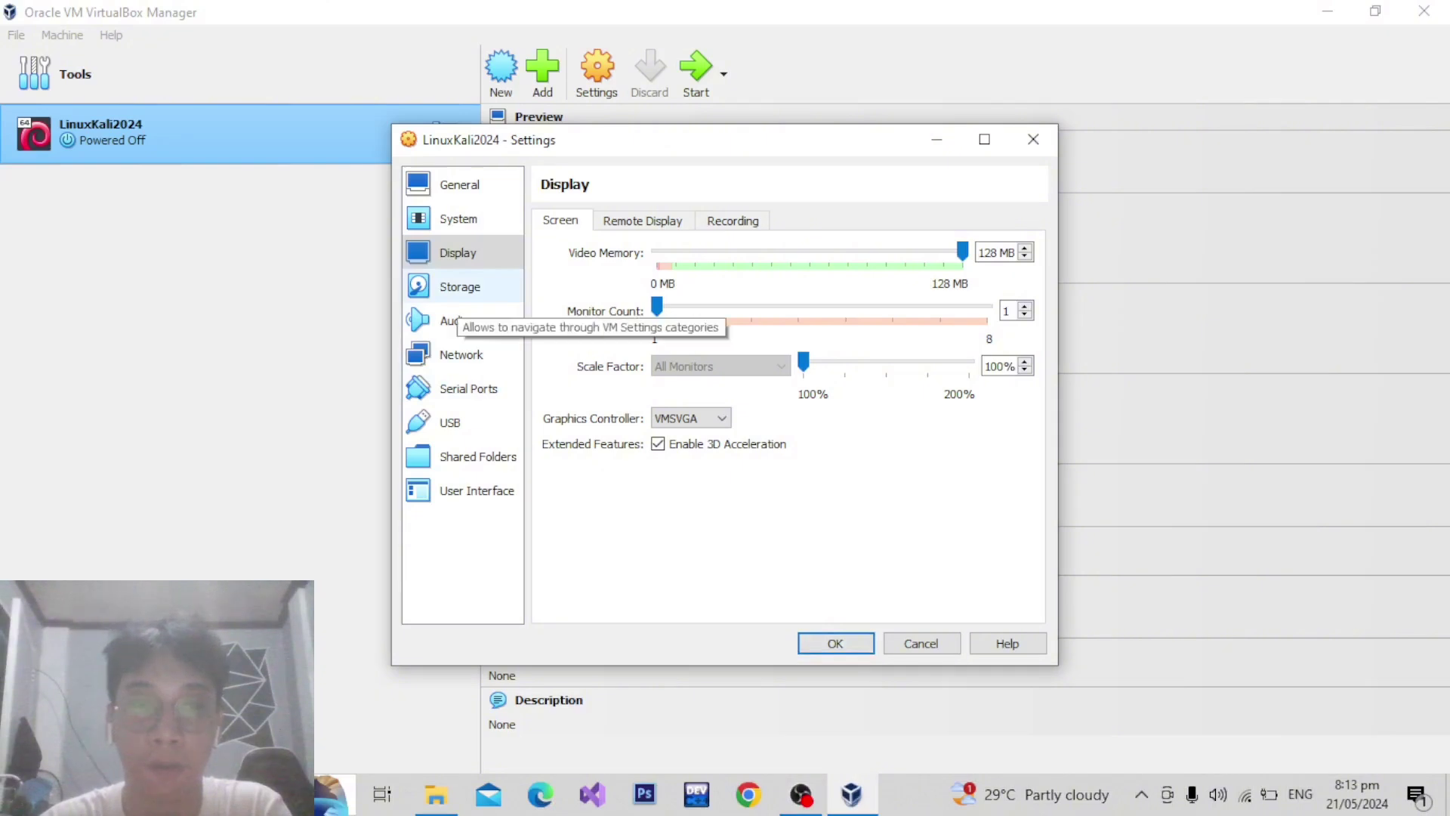
left_click(457, 293)
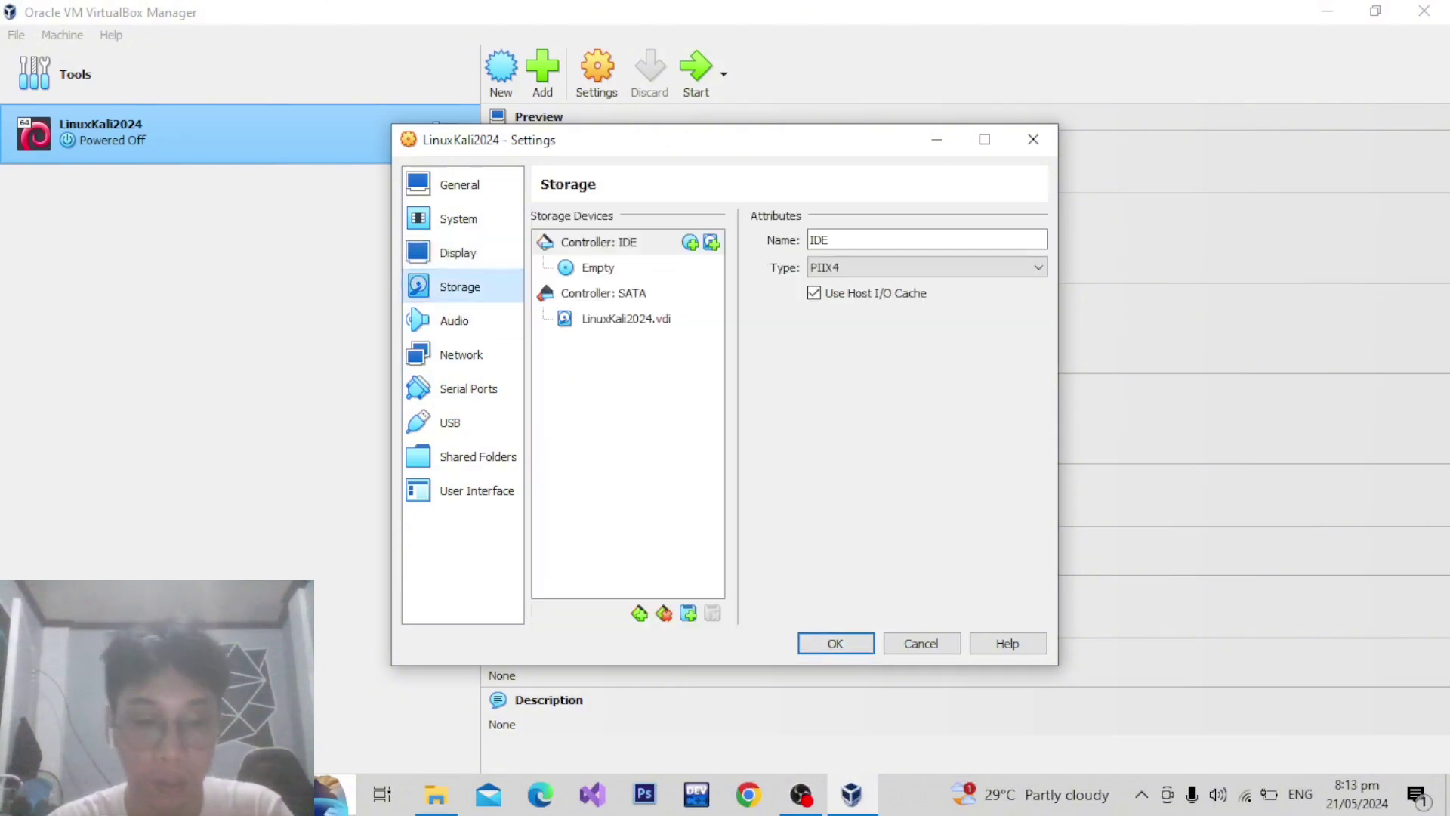
Attach kali-linux-2024.1-installer-amd64.iso to the empty optical drive.
left_click(598, 267)
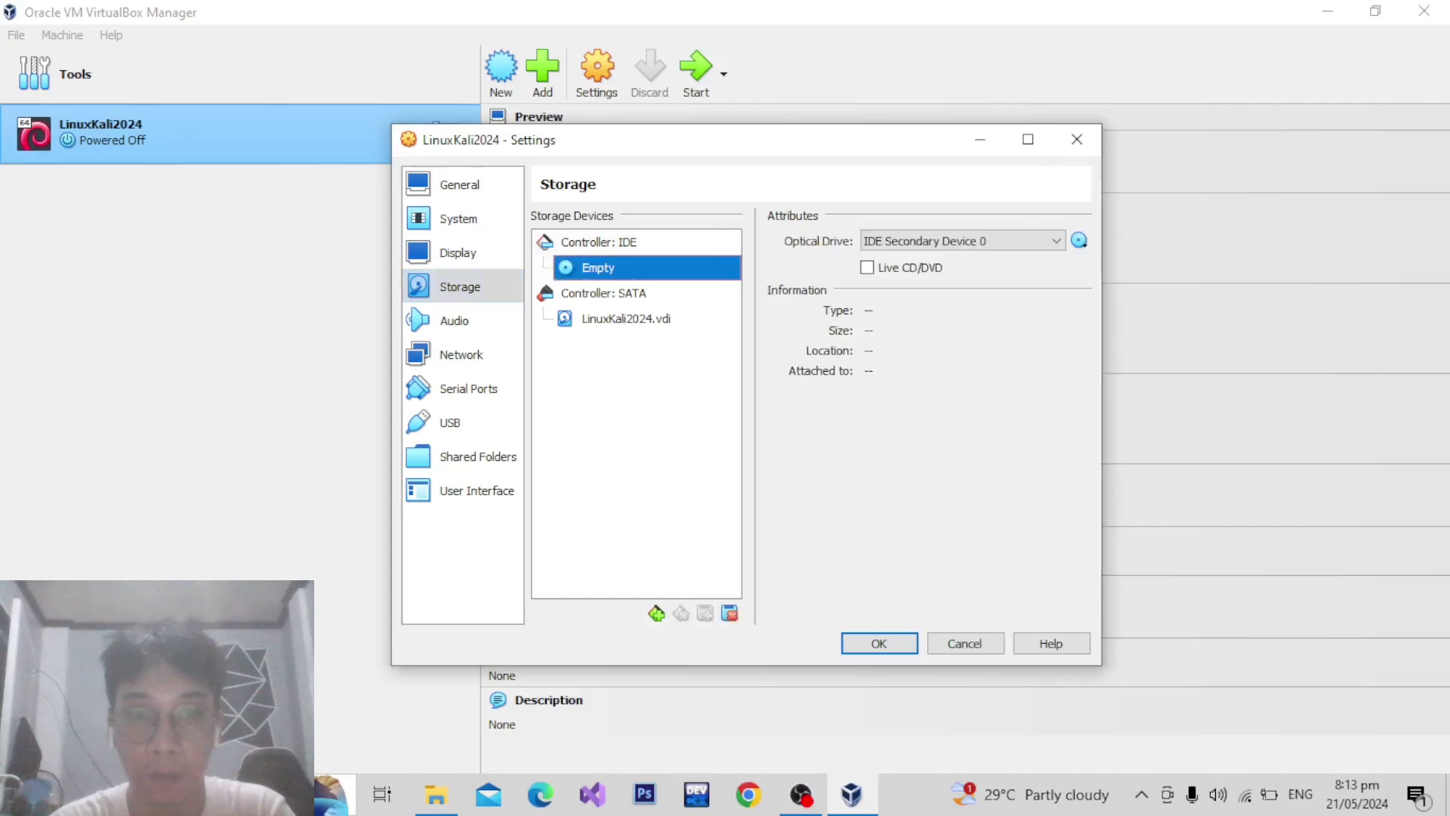
left_click(1079, 240)
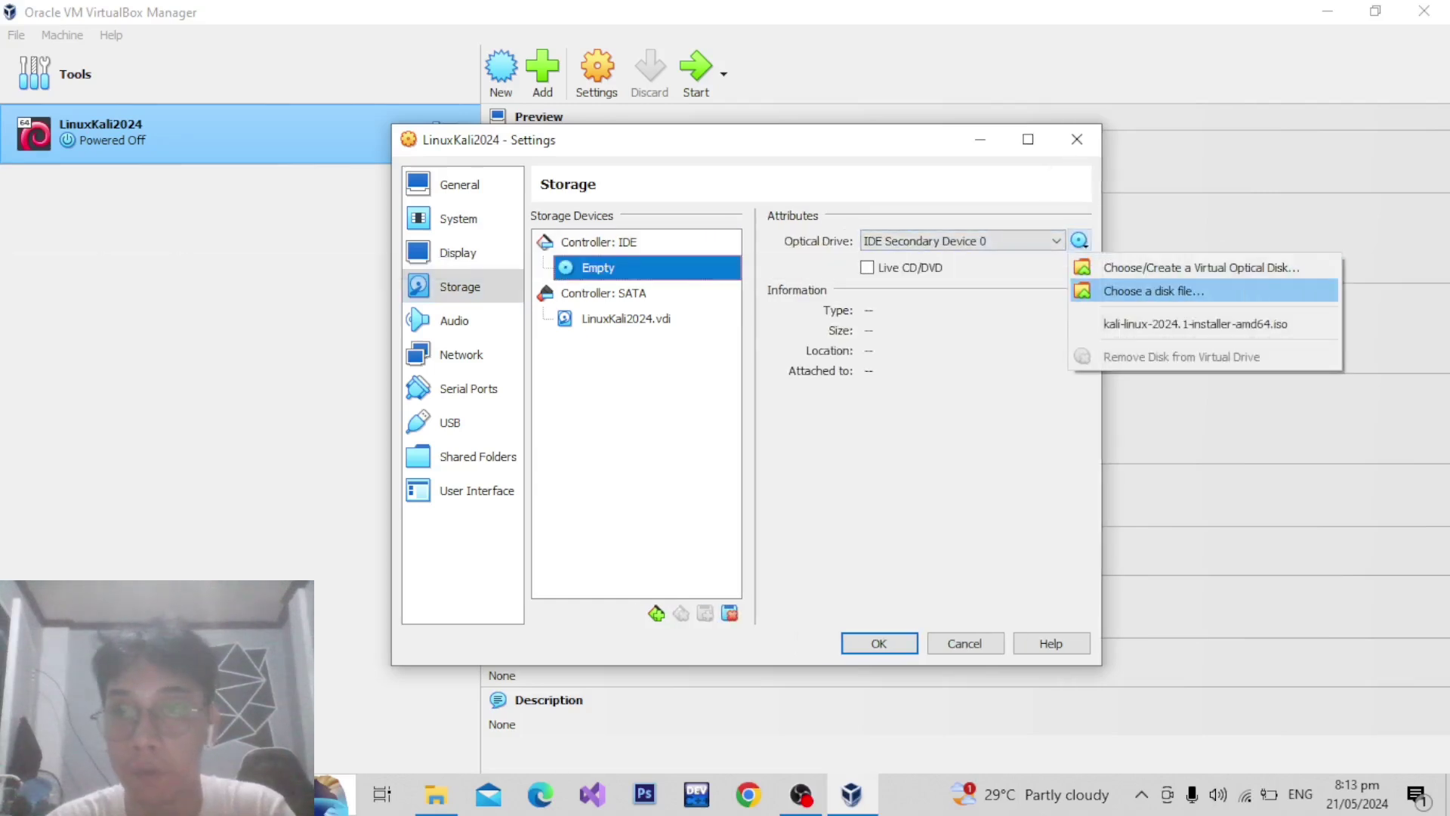
key("Return")
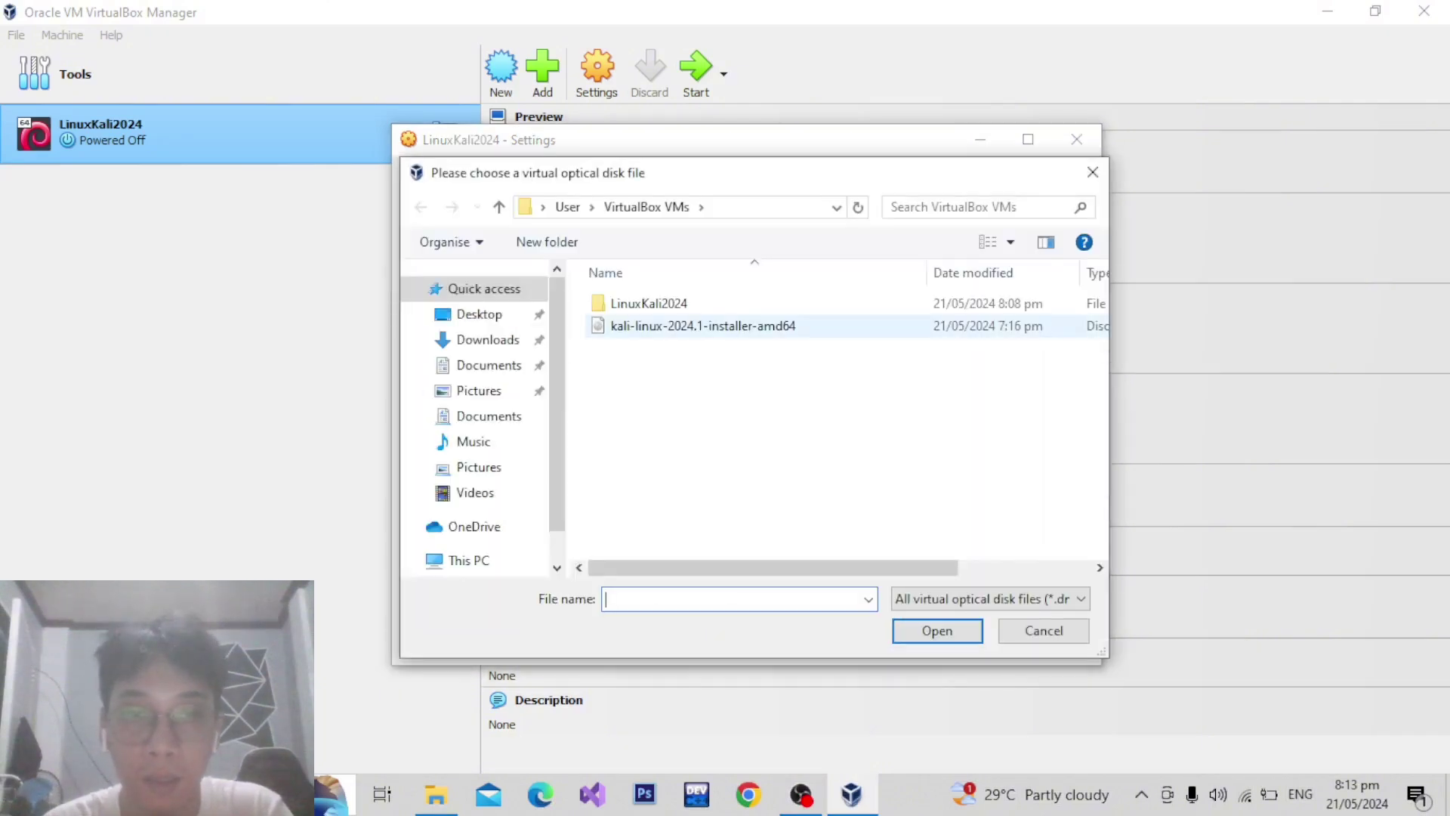
left_click(691, 326)
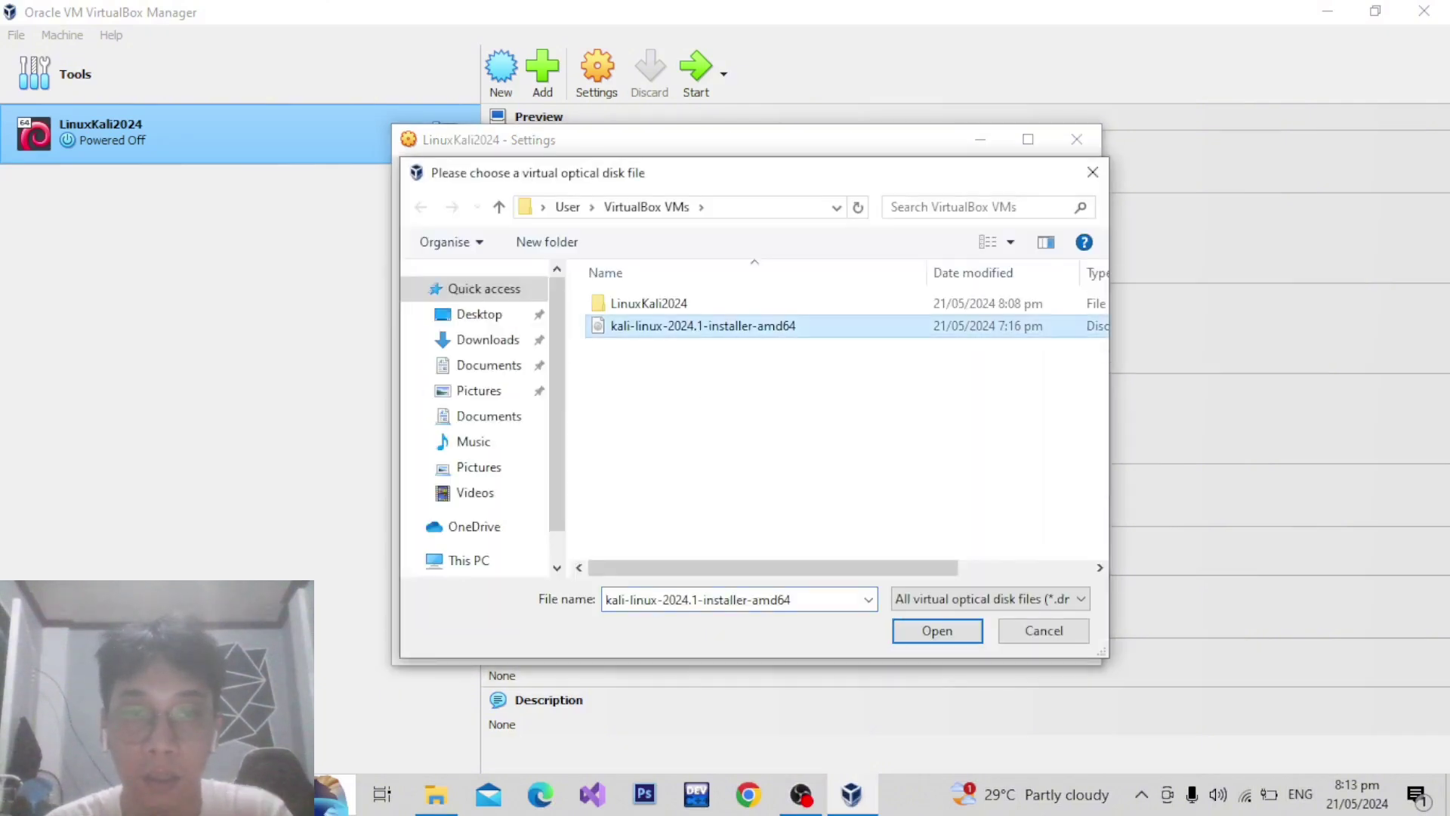
left_click(937, 630)
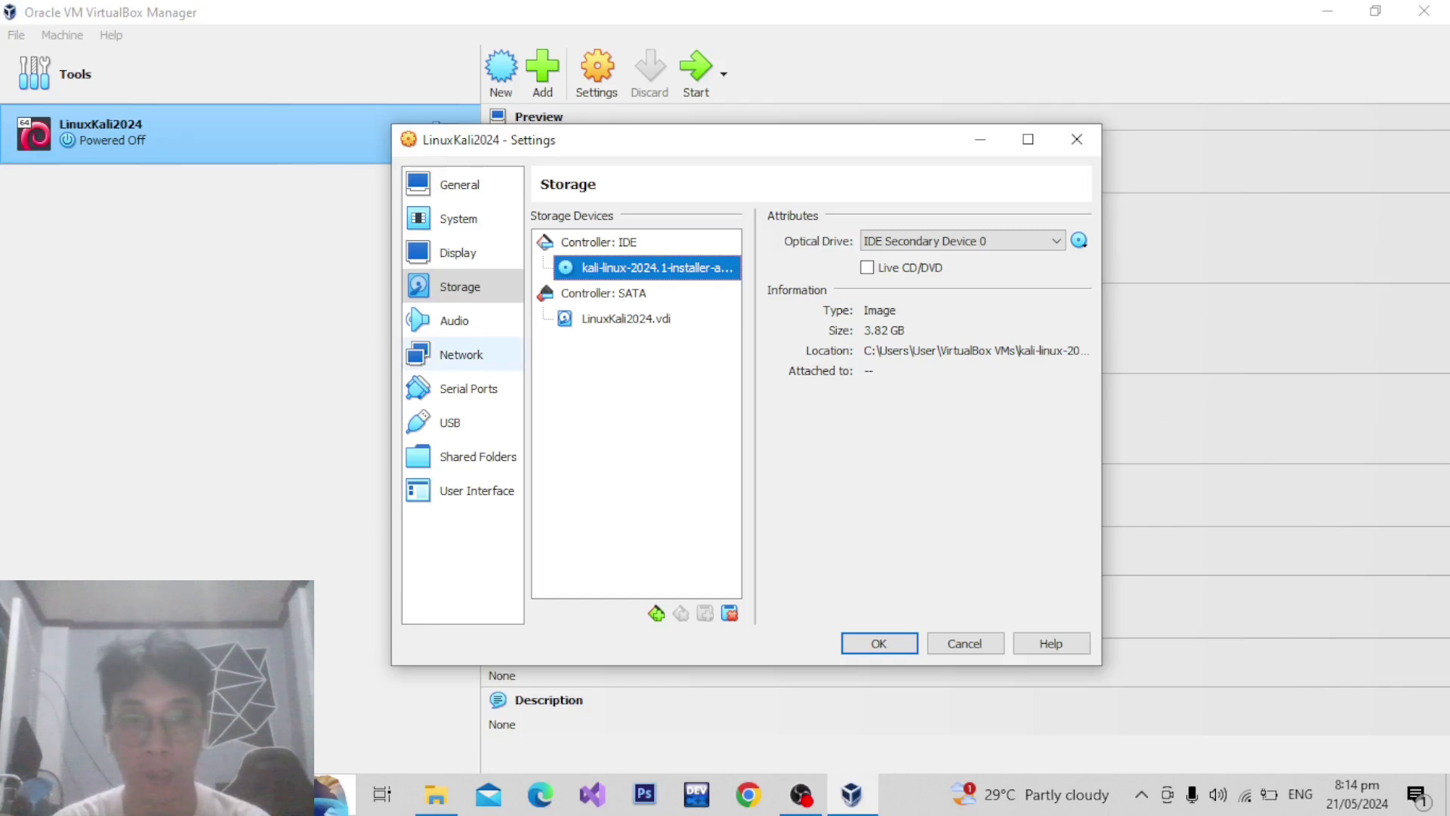
left_click(483, 357)
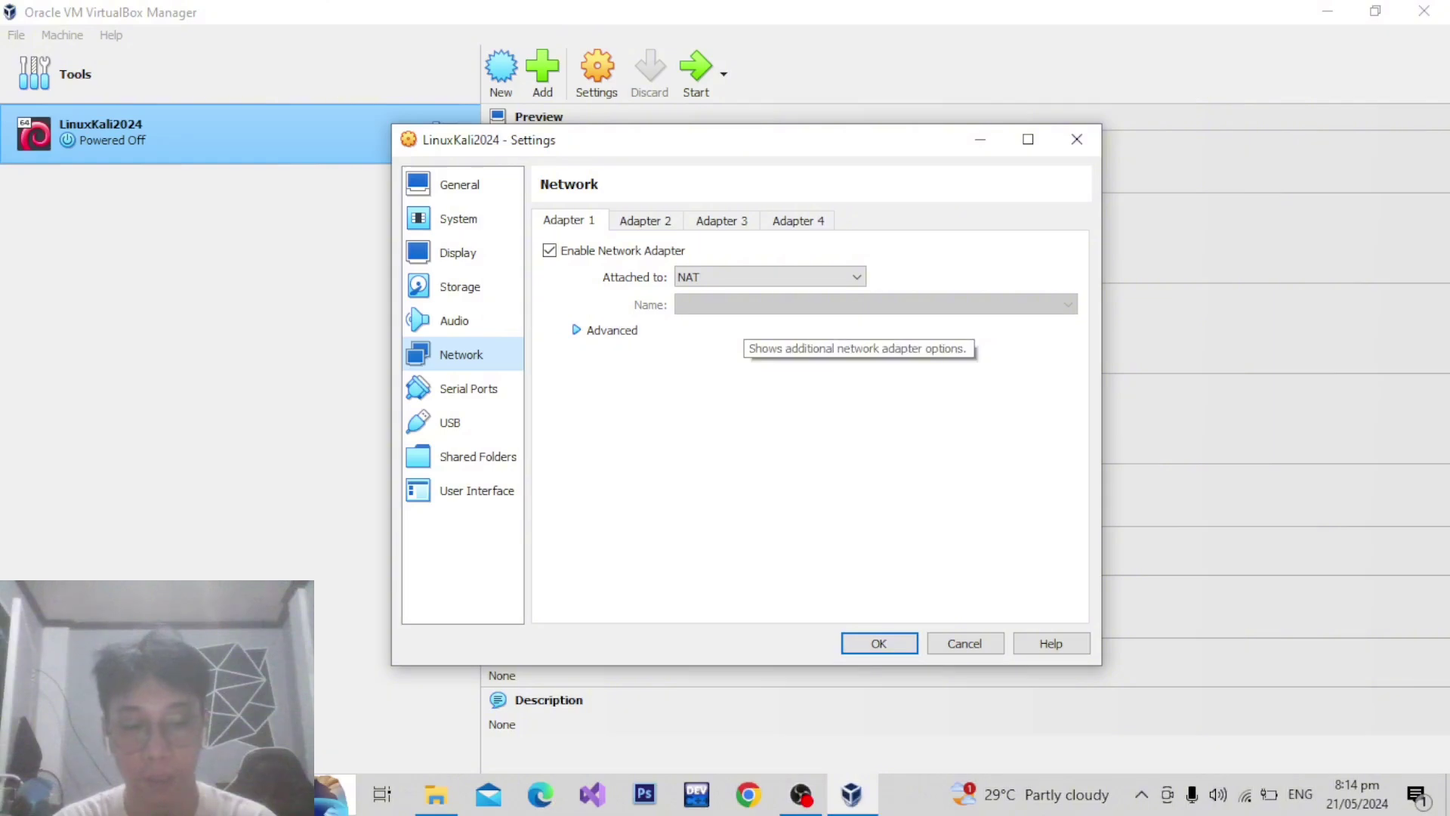
Set Adapter 1 to Bridged Adapter on the Qualcomm Atheros AR956x card and save.
left_click(771, 278)
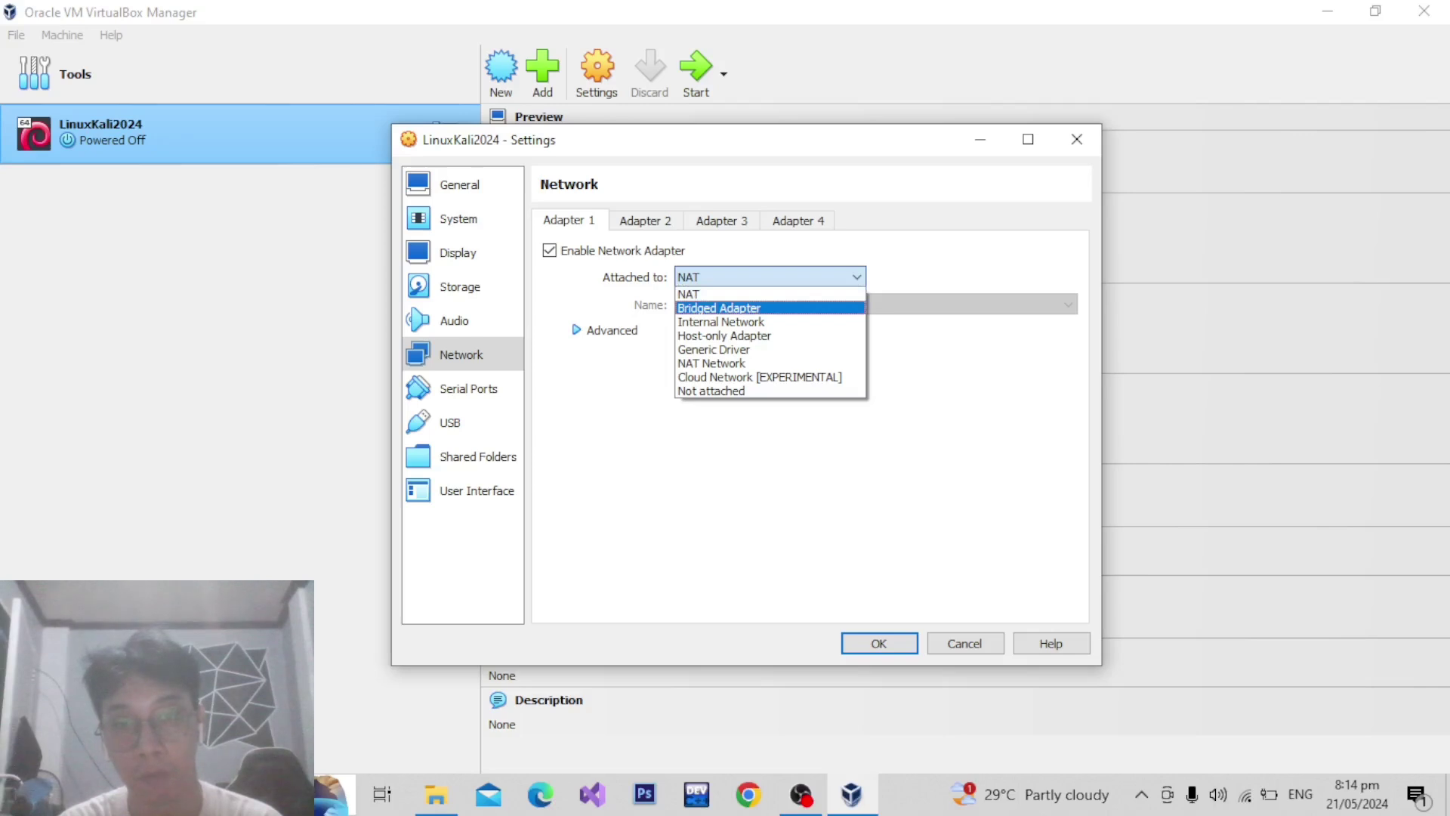
left_click(771, 308)
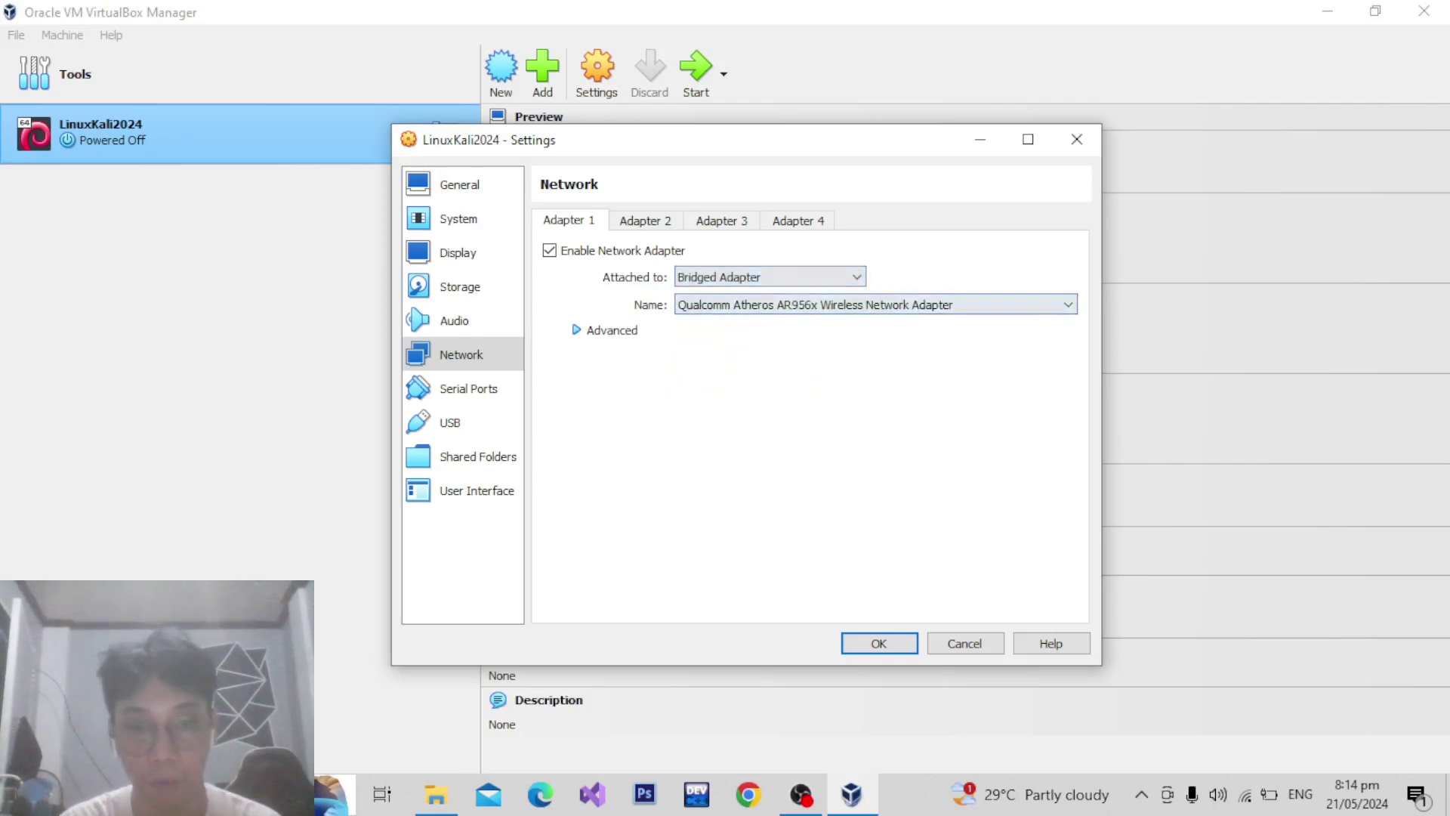
left_click(770, 305)
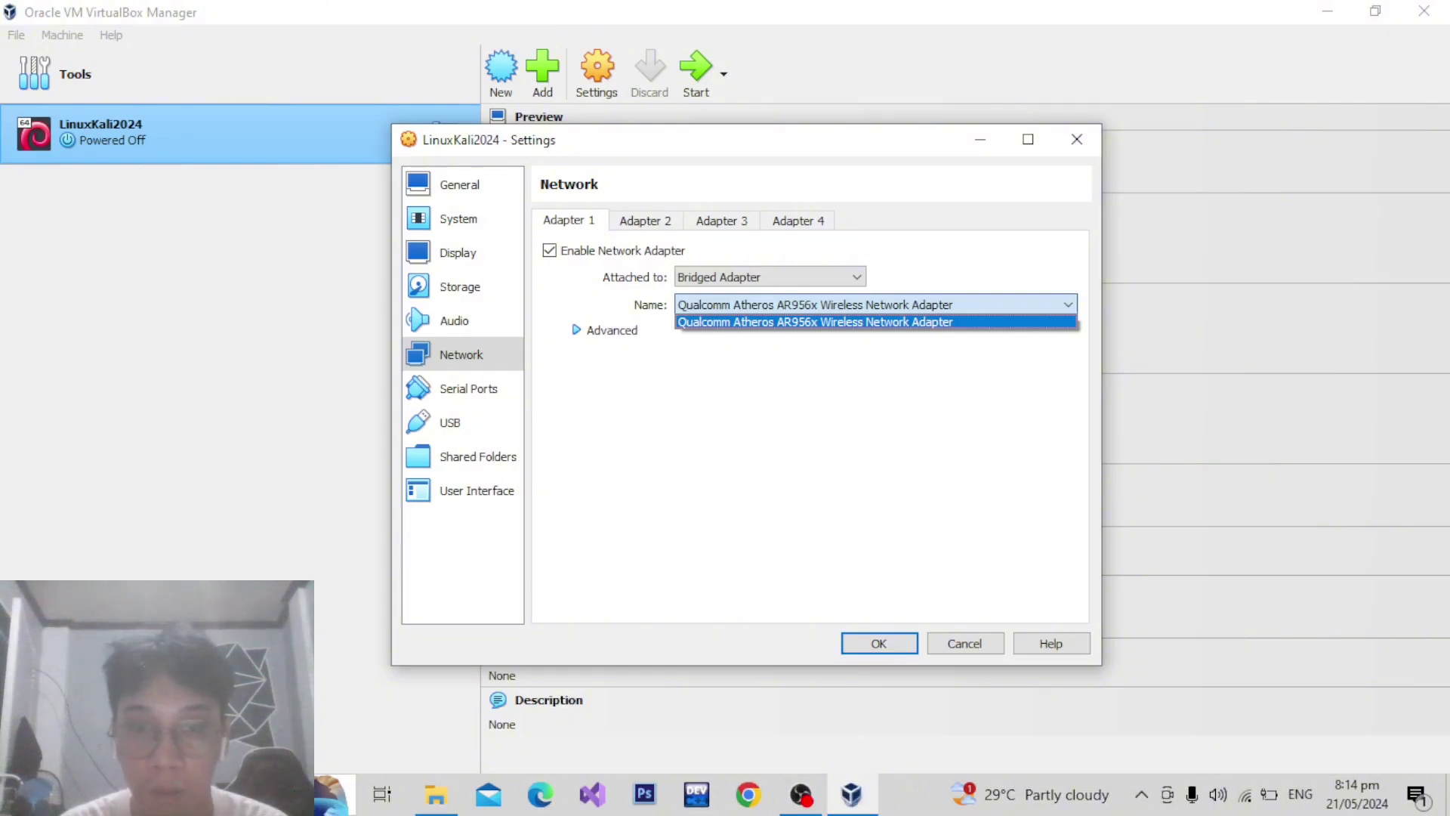
key("Return")
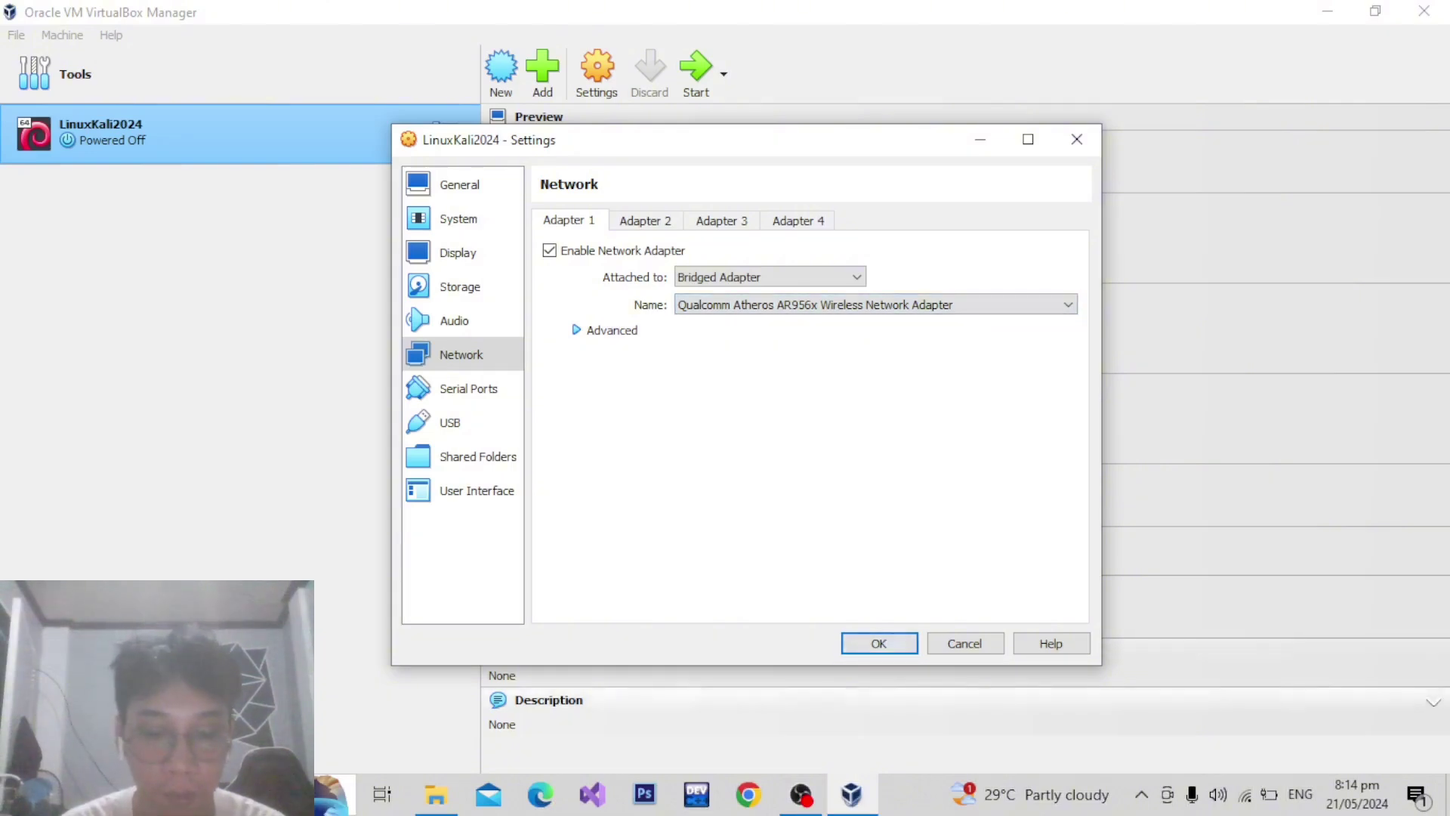
left_click(879, 643)
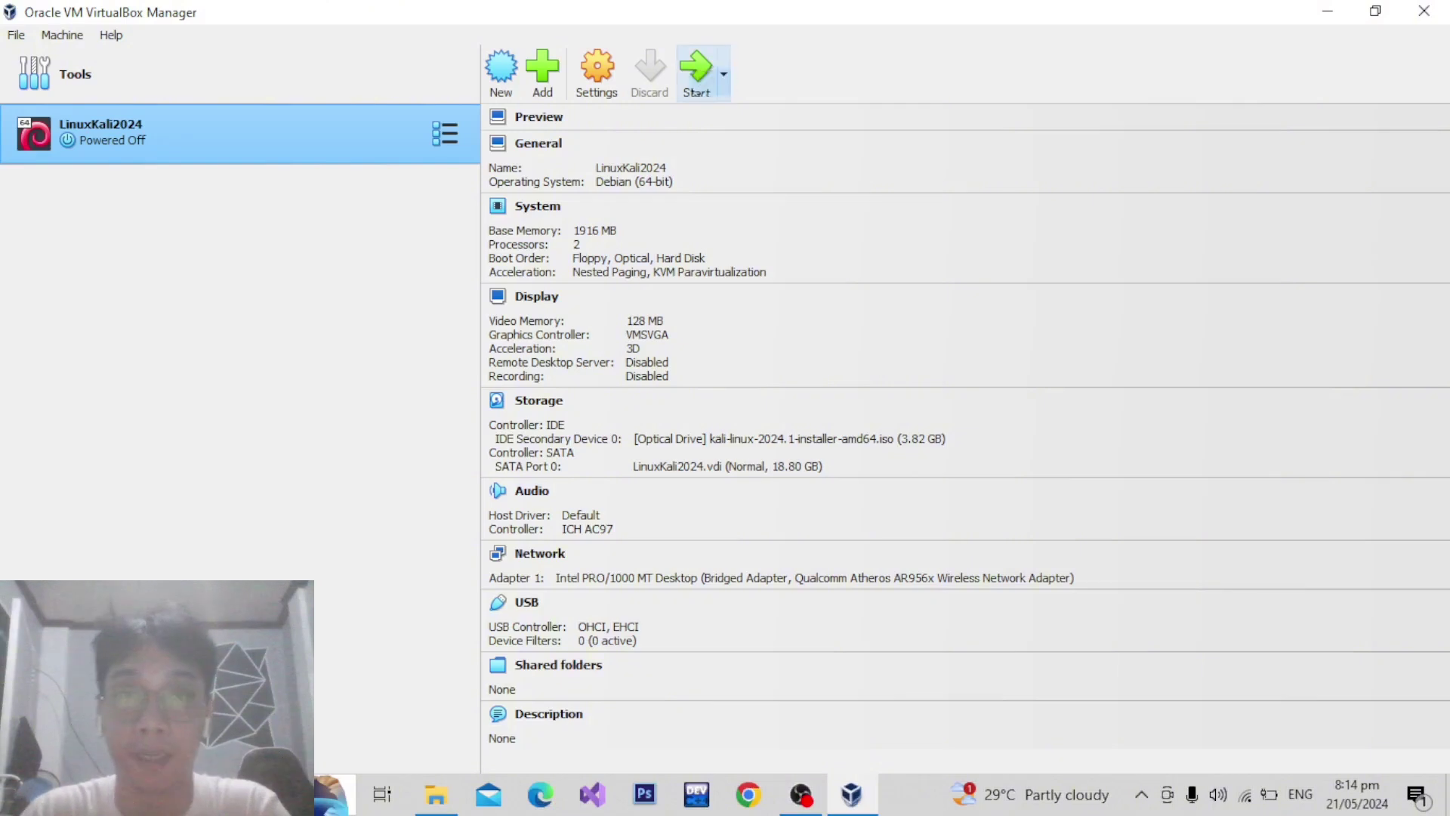
Launch the LinuxKali2024 virtual machine.
left_click(696, 70)
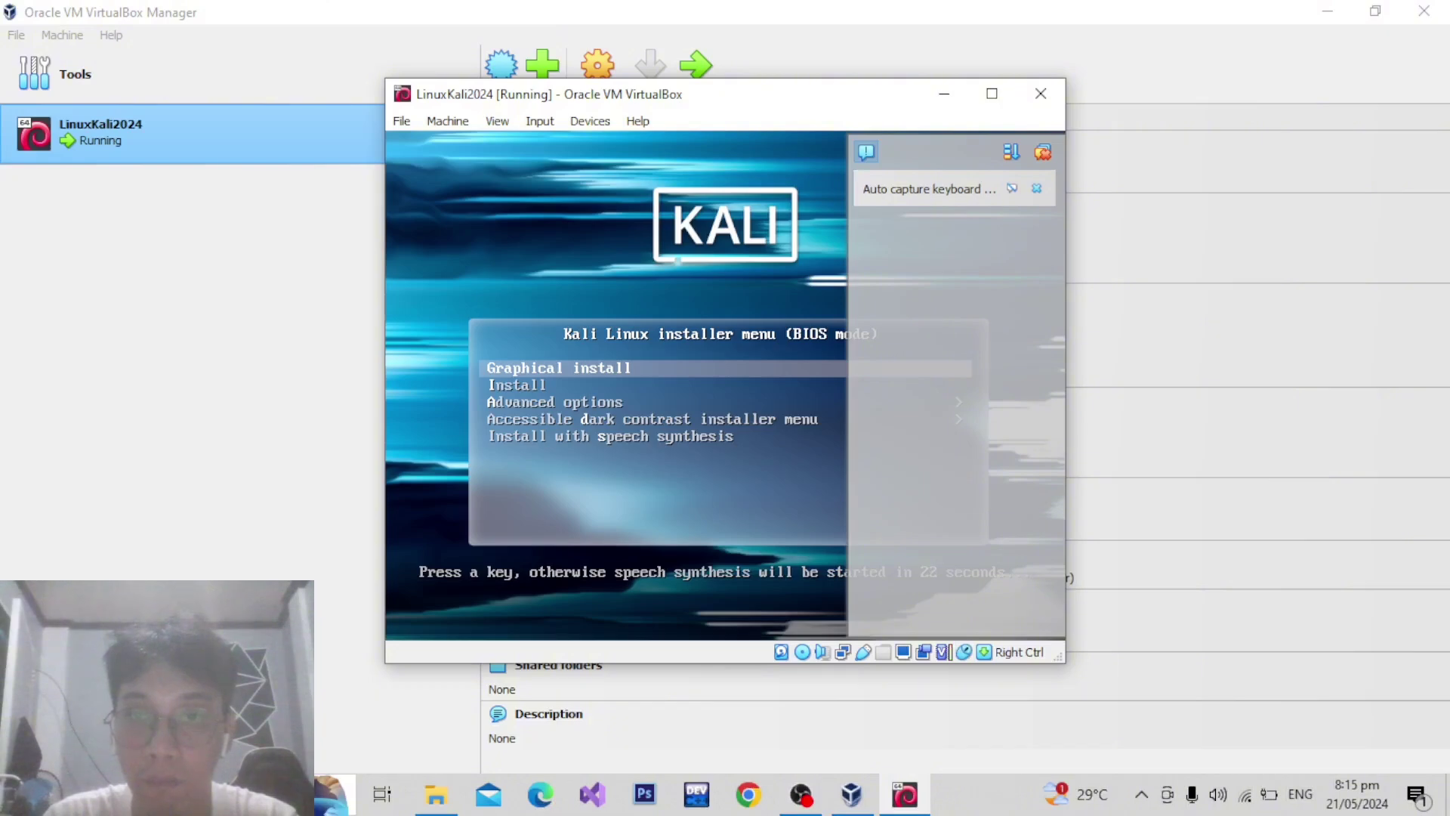
Maximize the VM window and choose Graphical install from the Kali boot menu.
key("Control_R")
left_click(929, 189)
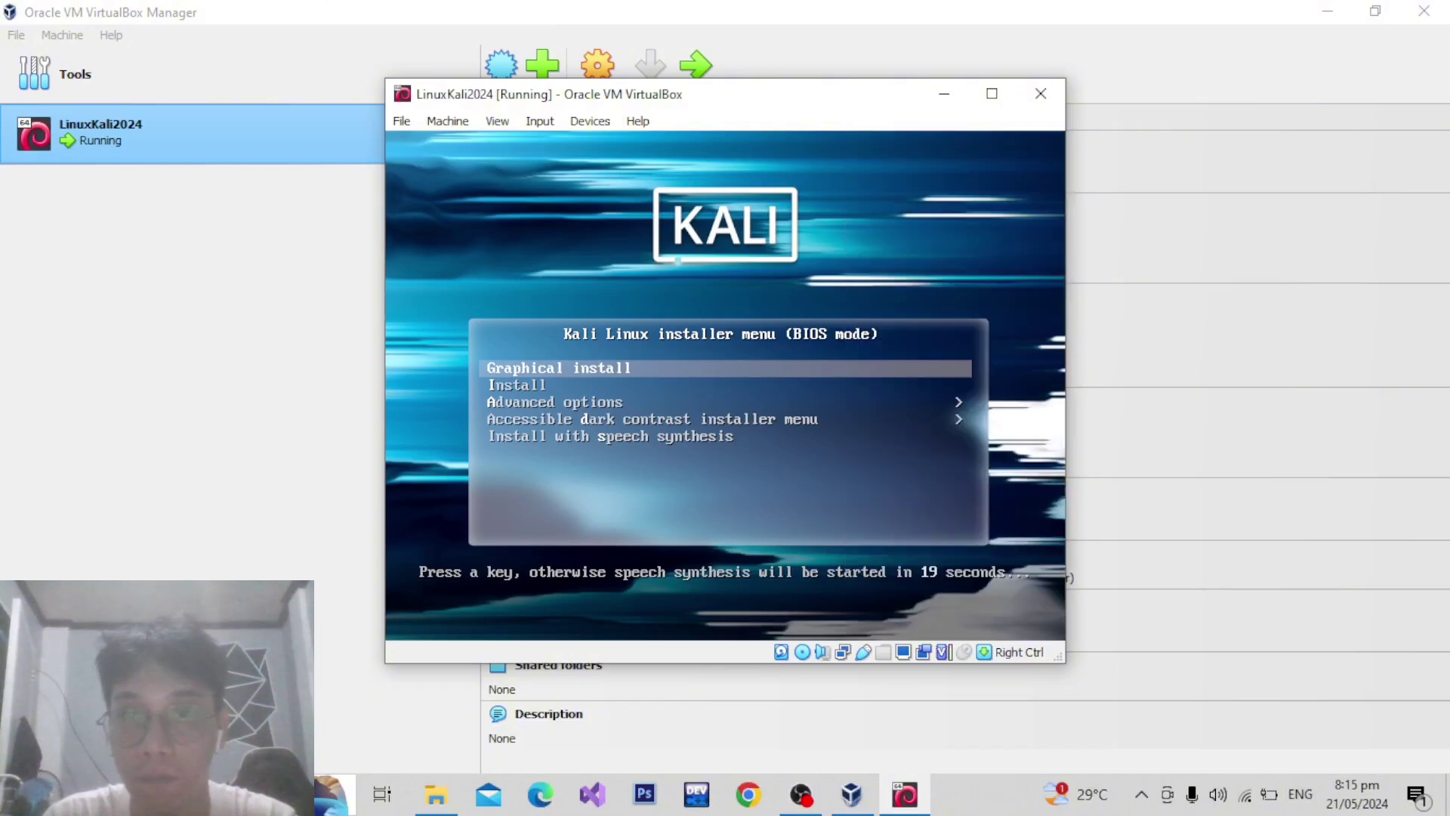
left_click(992, 94)
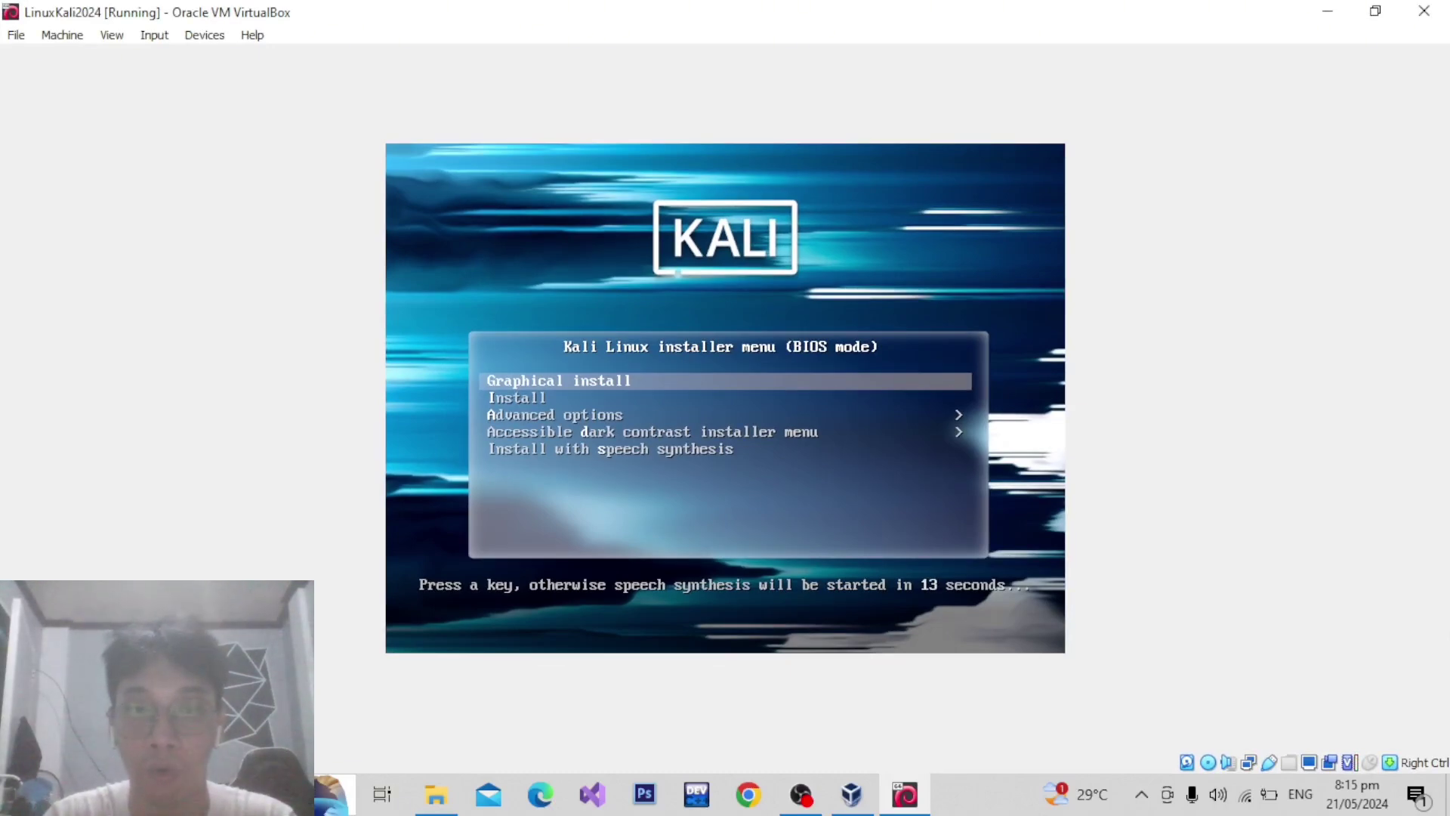
key("Return")
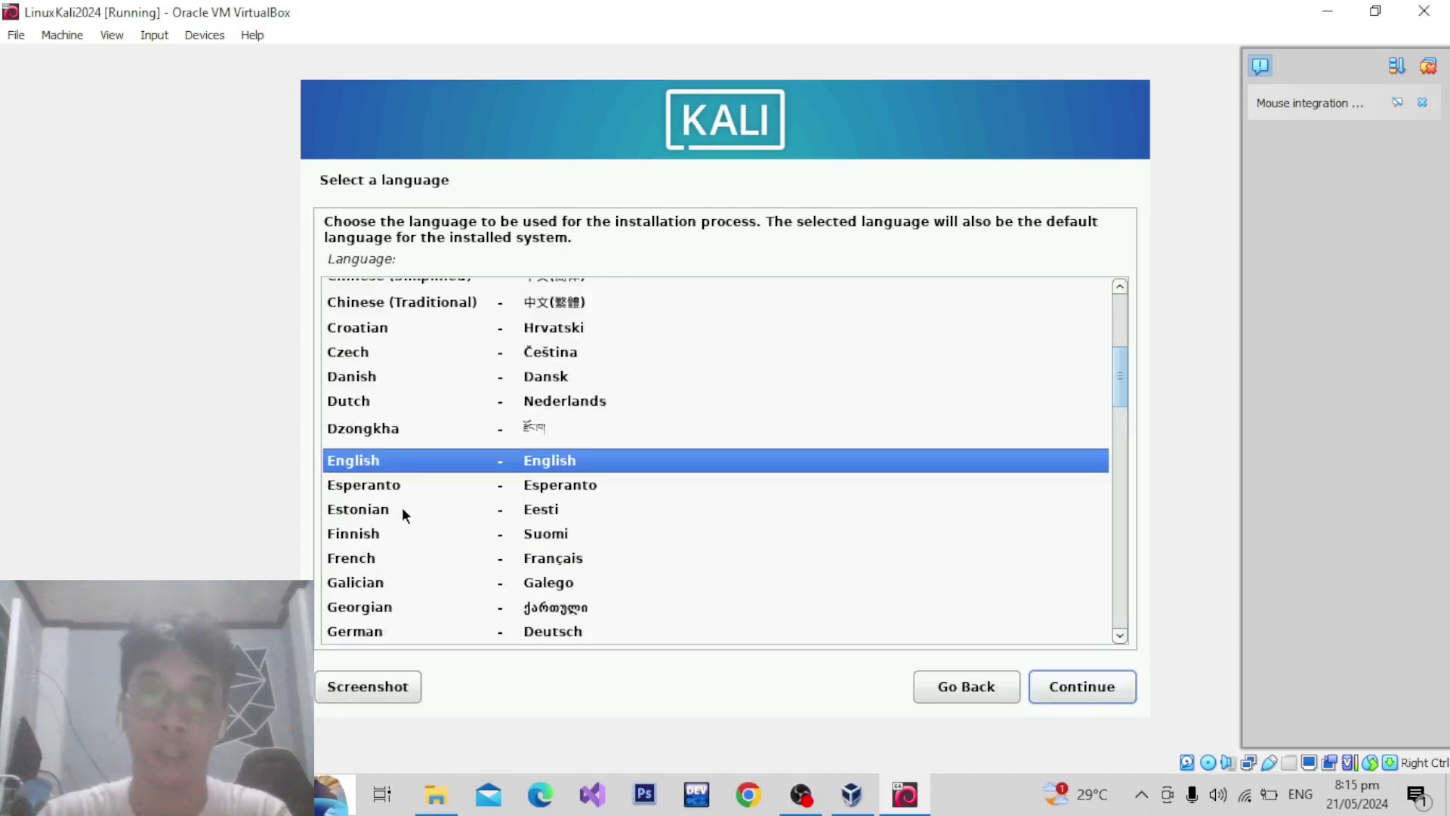
Continue through the Kali installer with English language, United States location and American English keymap.
left_click(1080, 692)
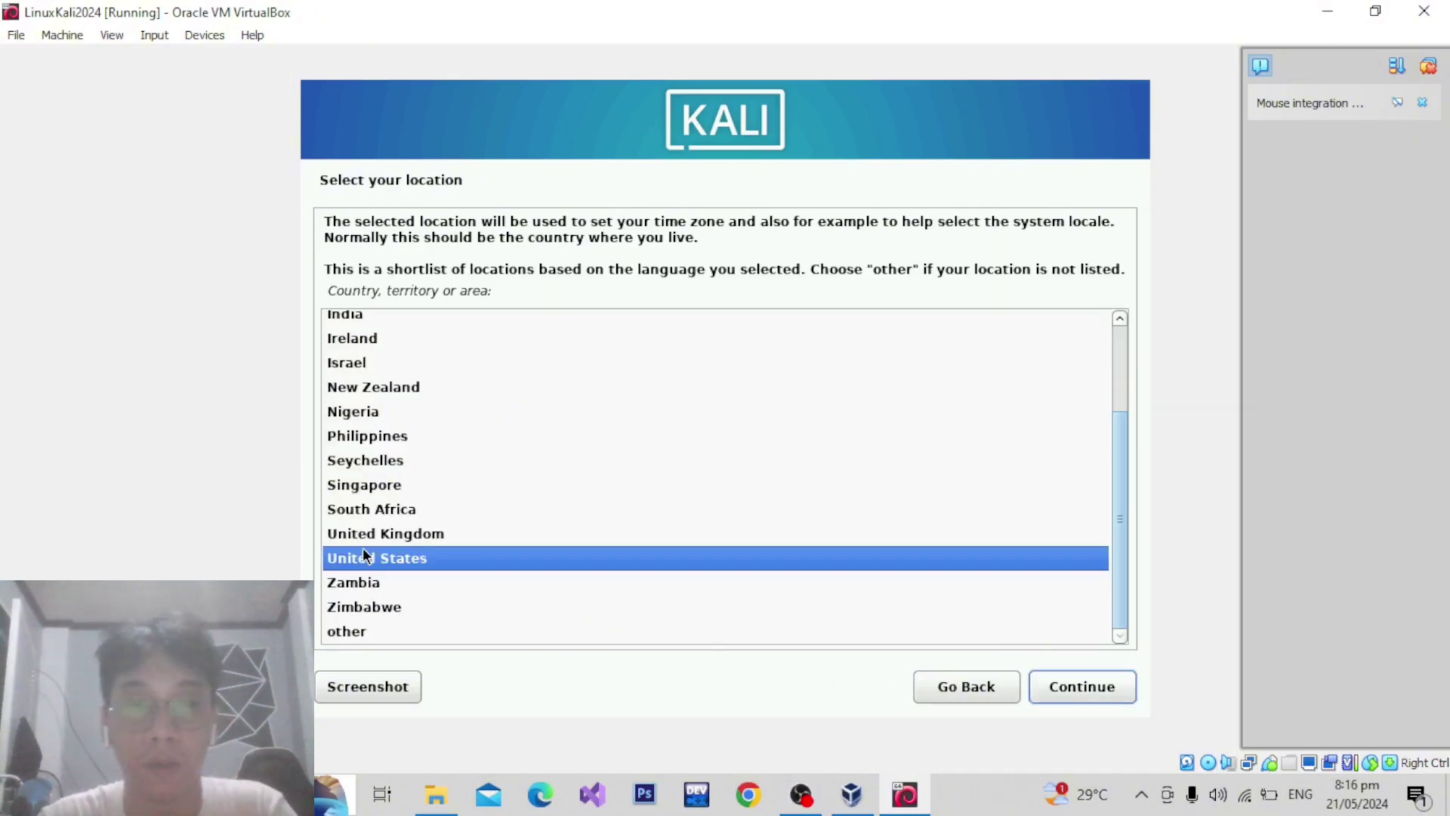
left_click(1091, 688)
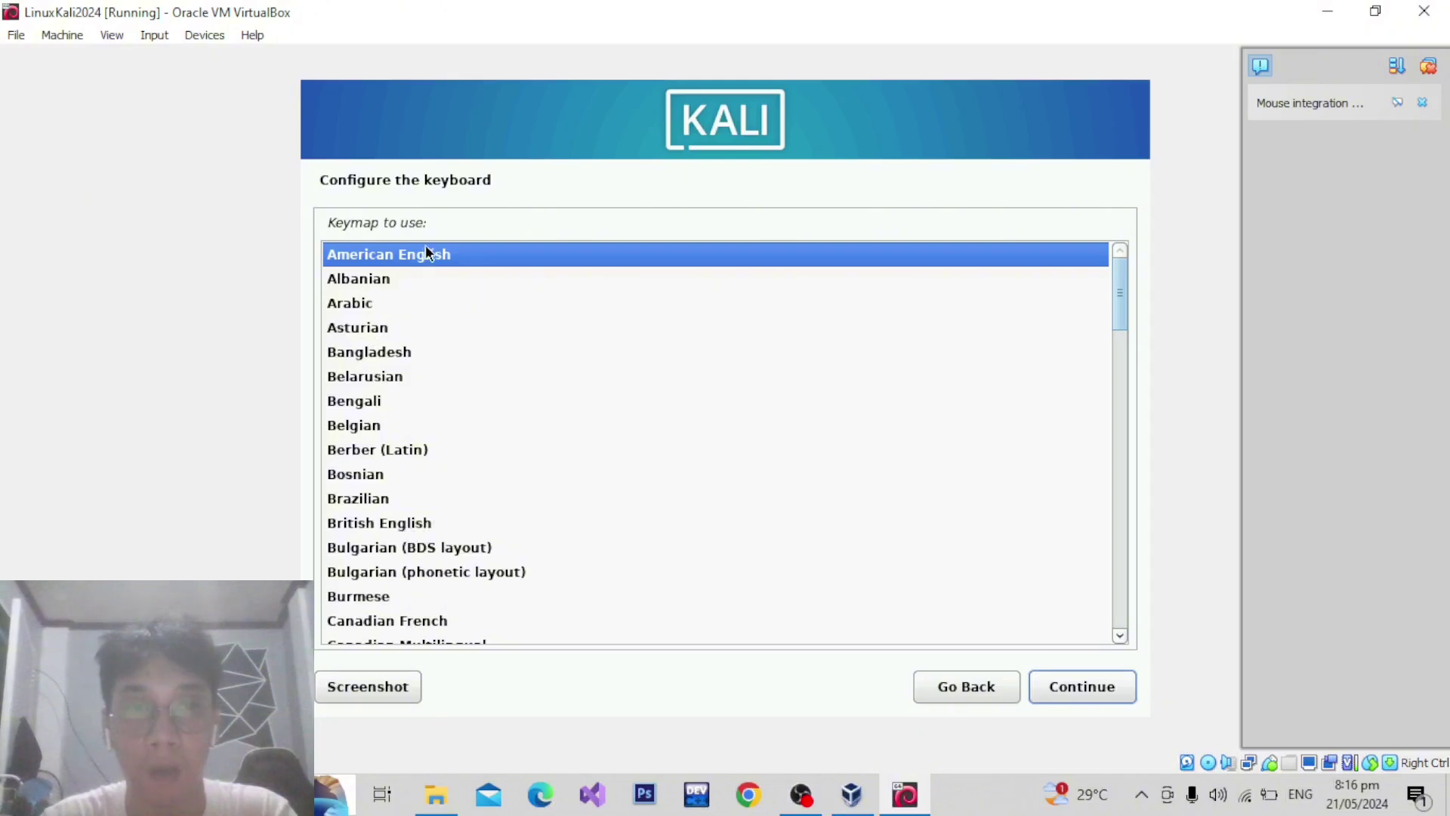
left_click(1076, 692)
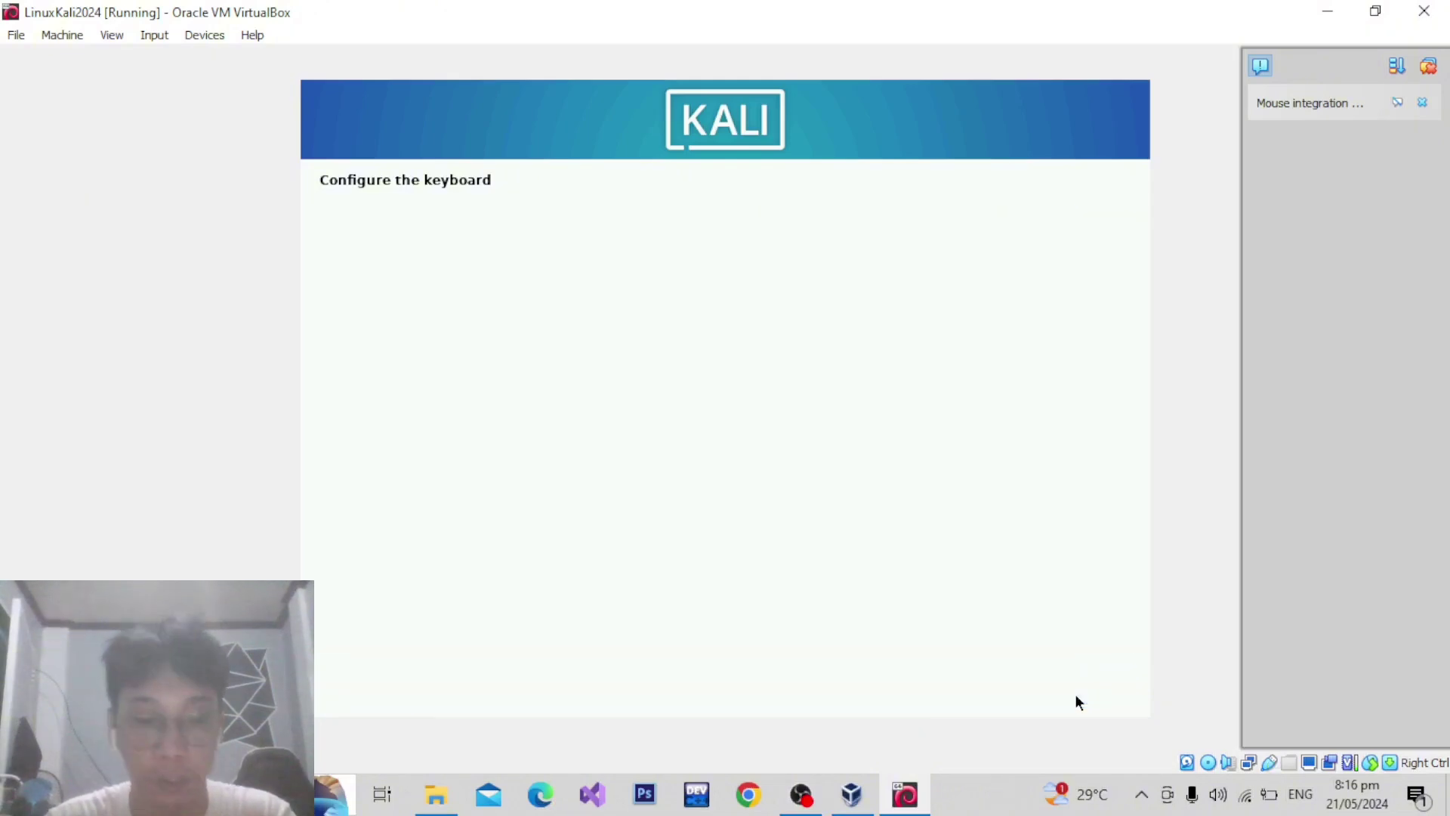
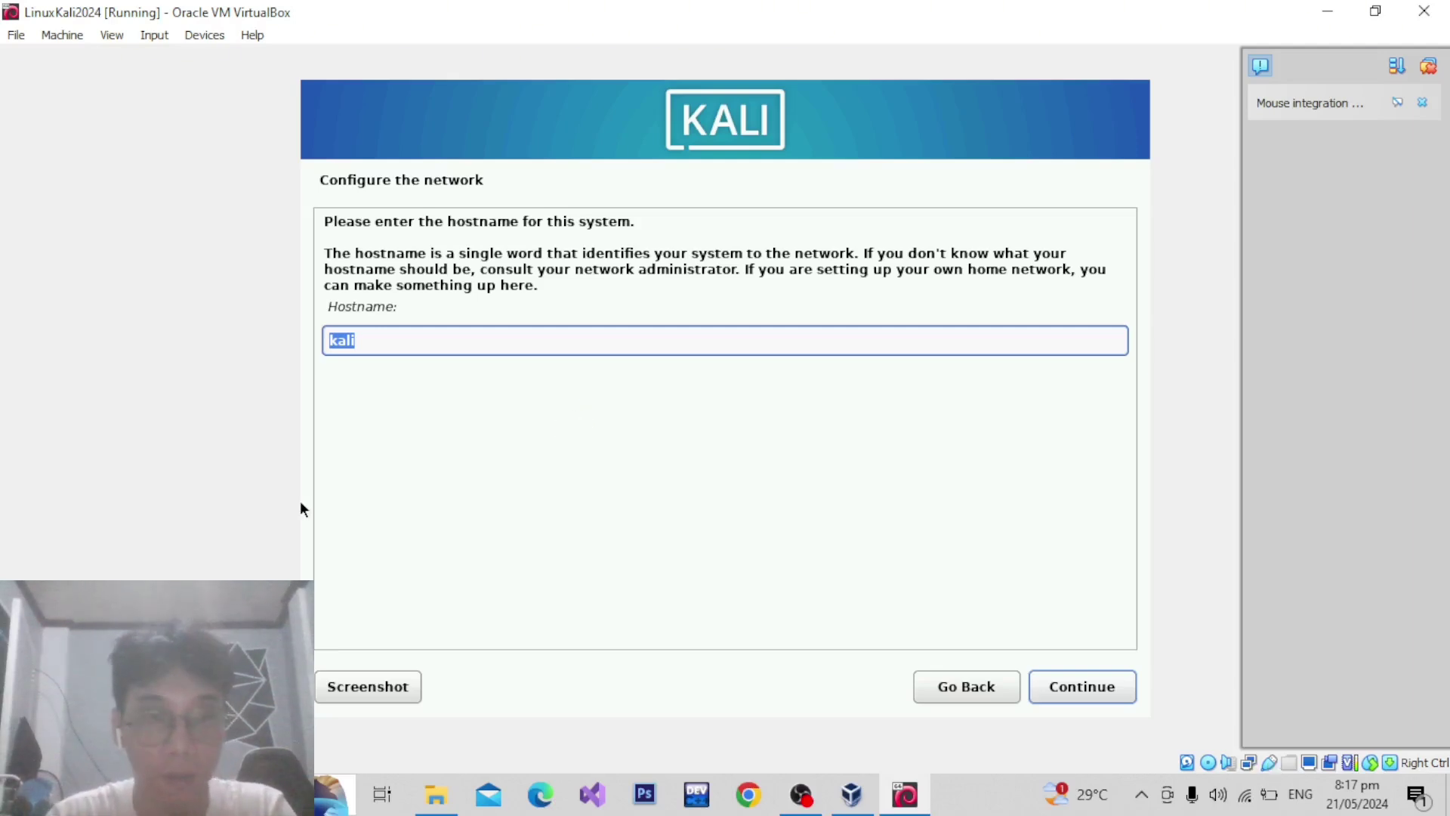
Replace the default hostname 'kali' with a new hostname and set the domain name to 'Kali'.
left_click(413, 346)
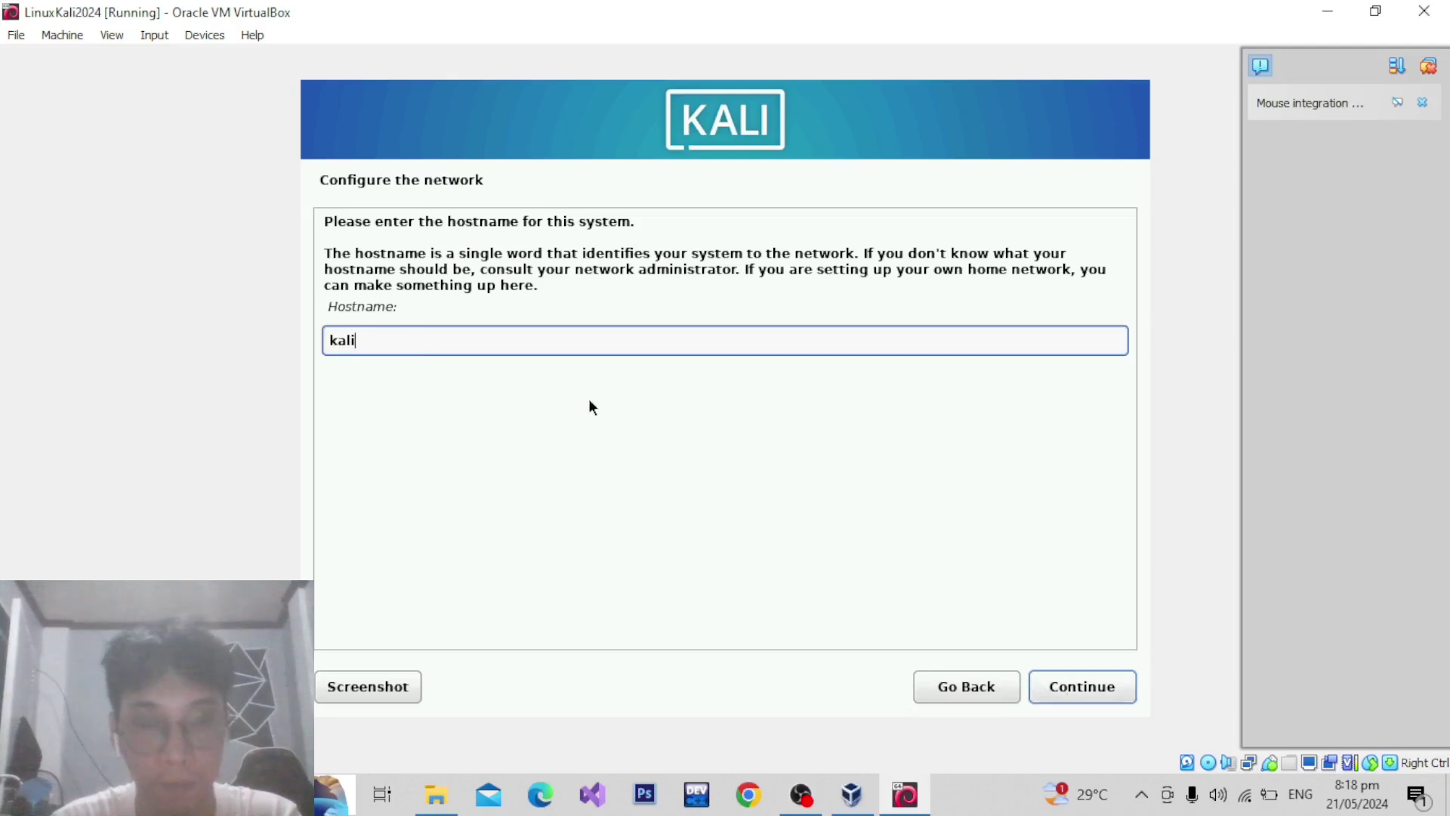
left_click_drag(431, 343, 301, 311)
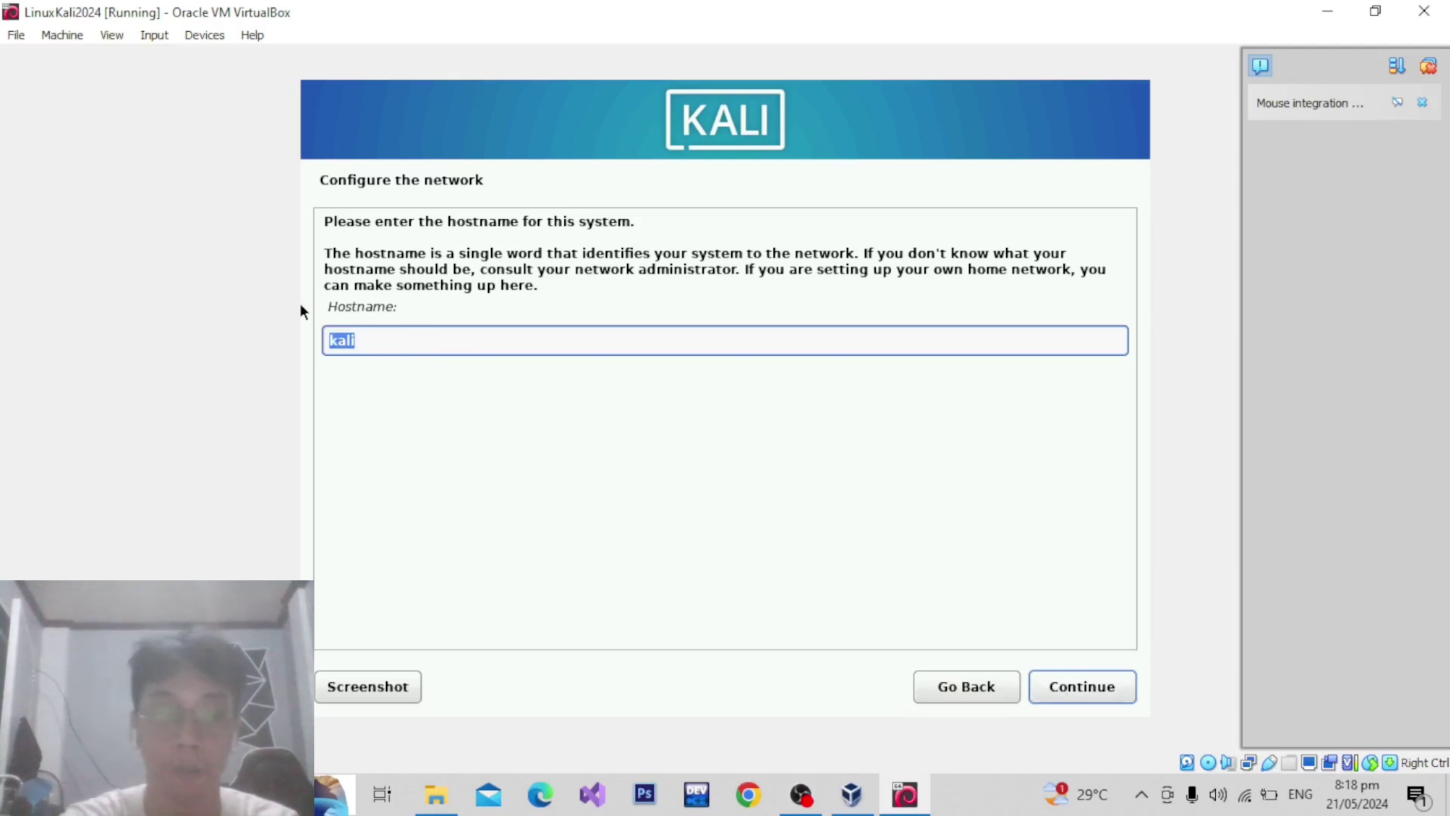
type("Mark")
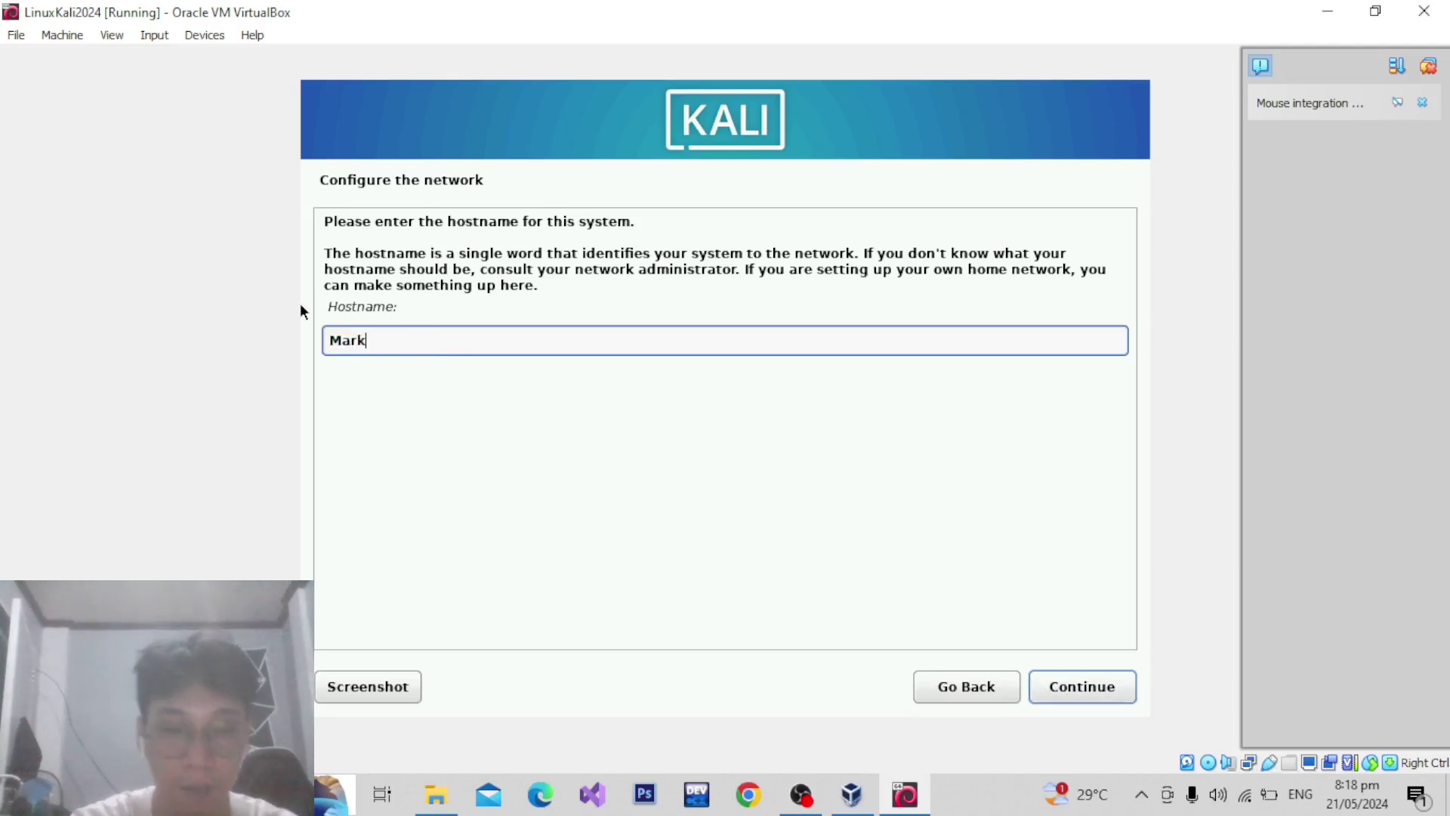
key("Return")
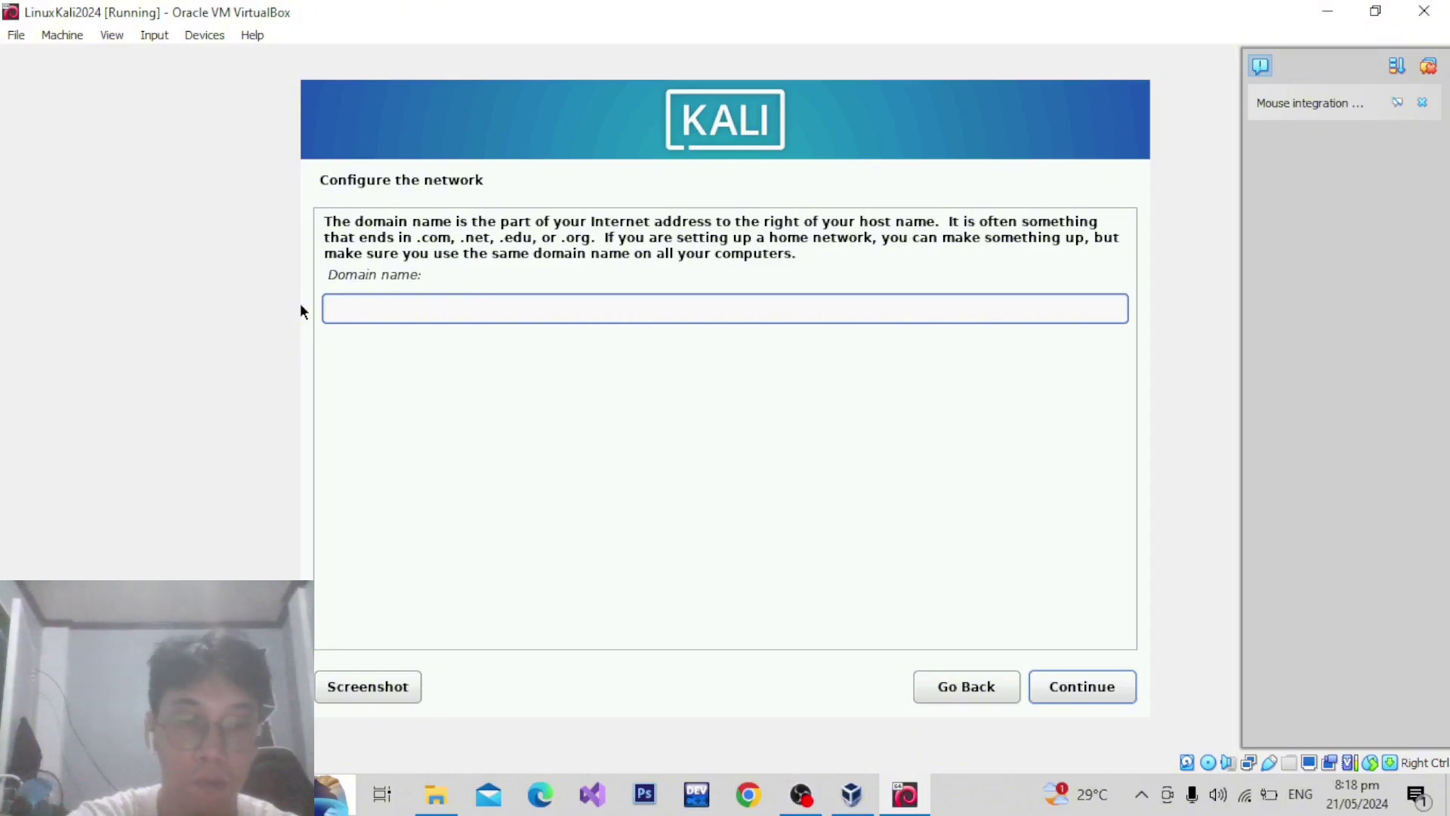
type("Kali")
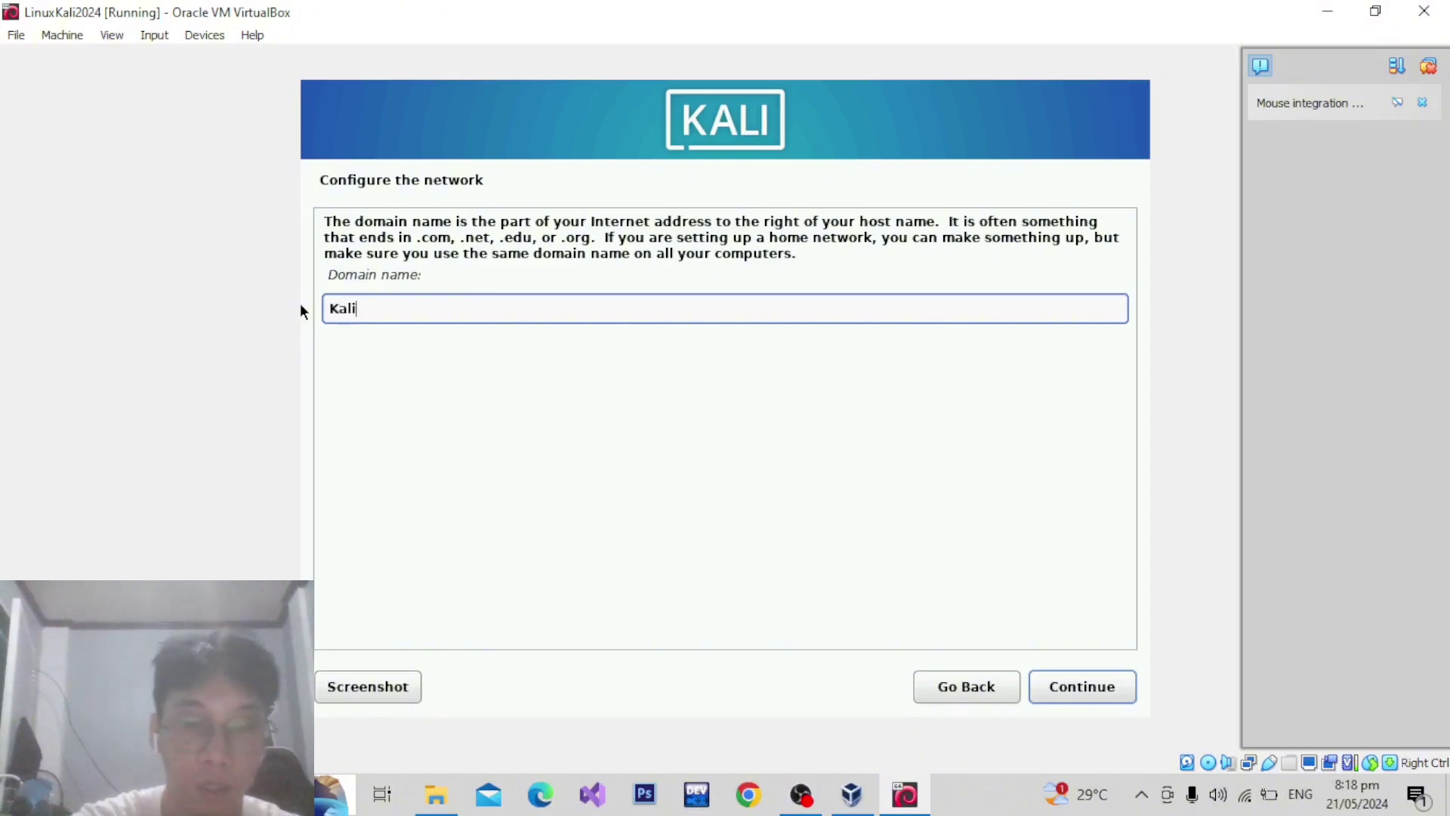
key("Return")
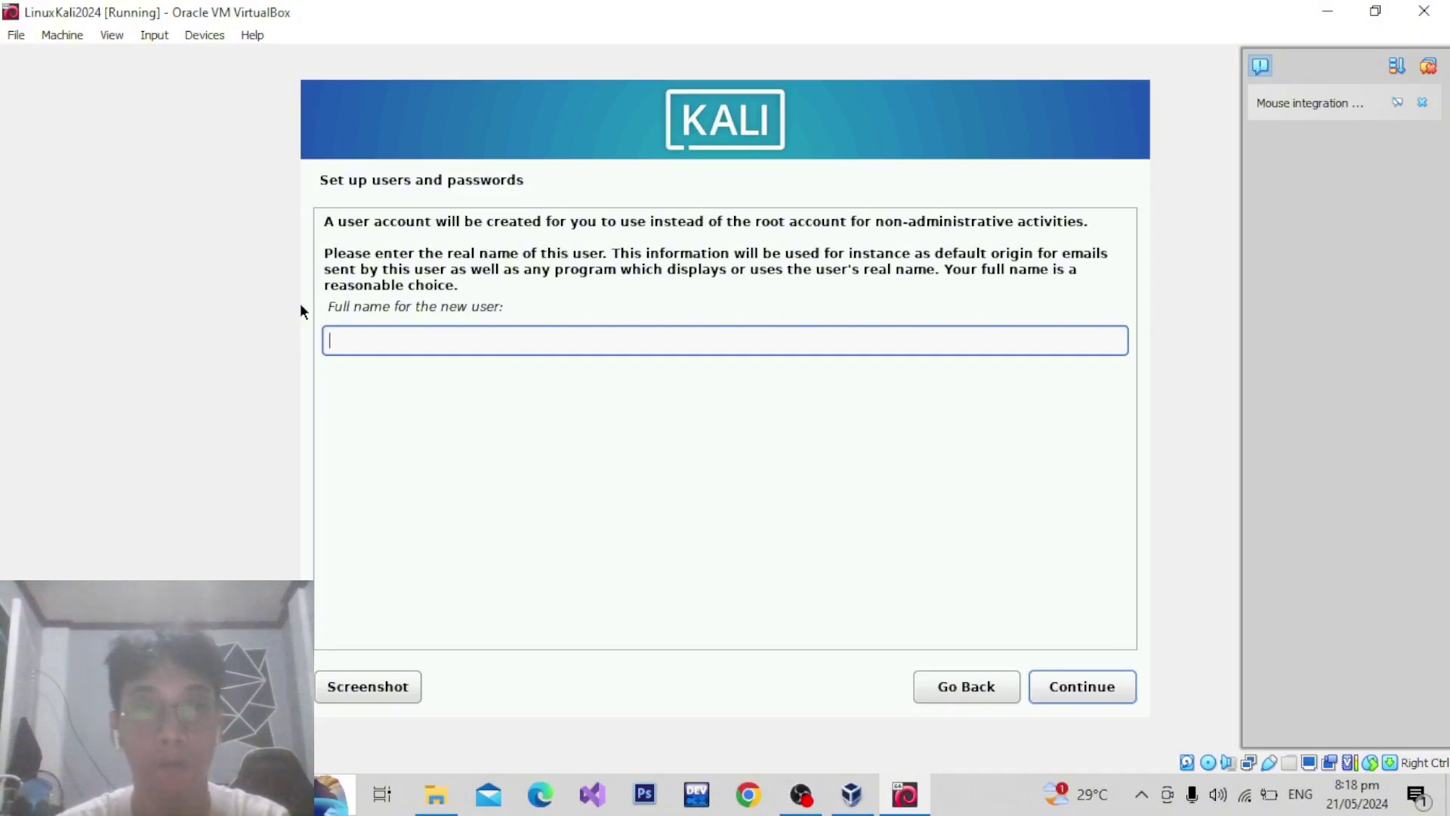
Enter the new user's full name, fixing a typo, and accept the suggested username.
type("a")
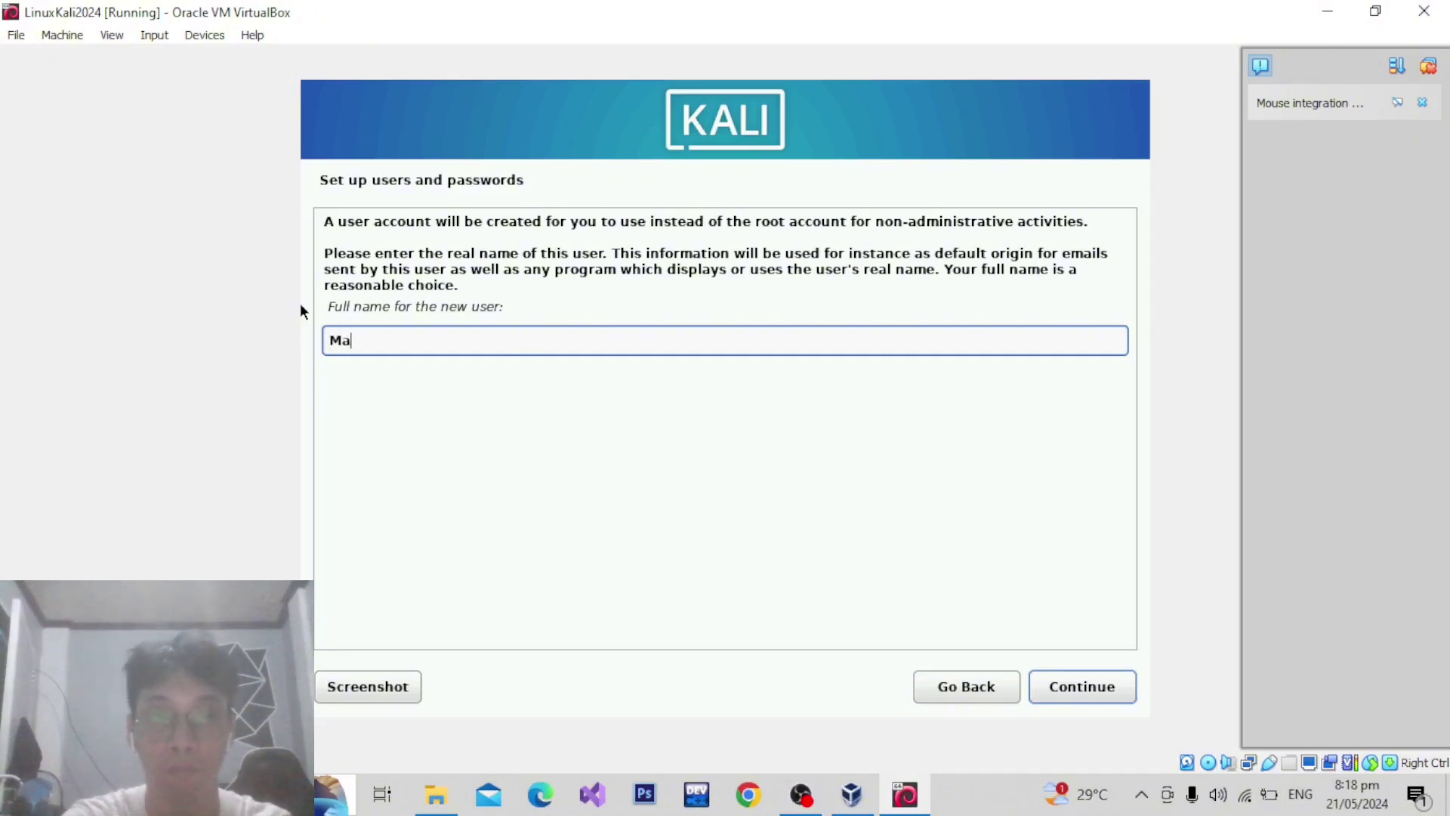
type("rk K")
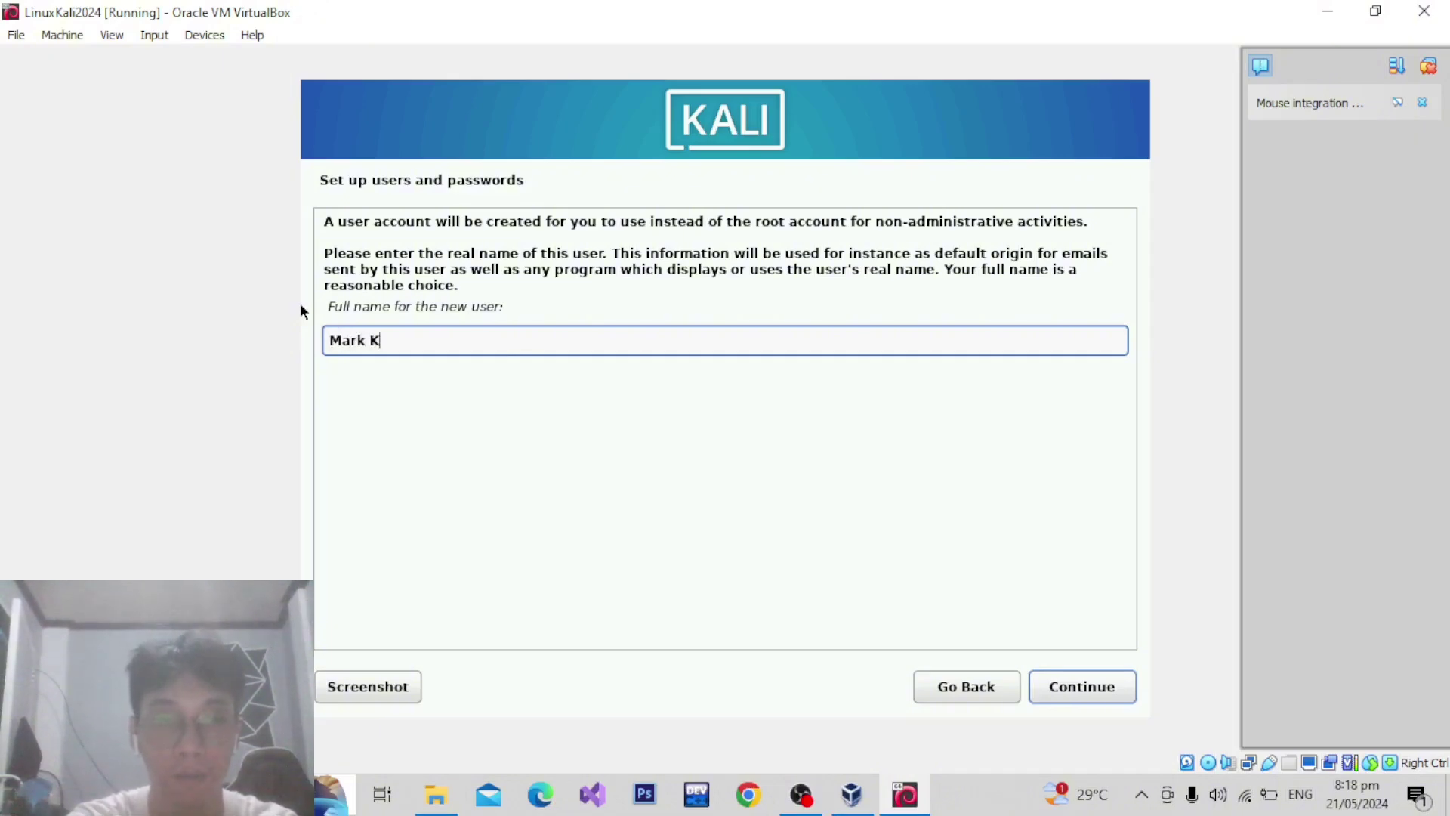
type("lali")
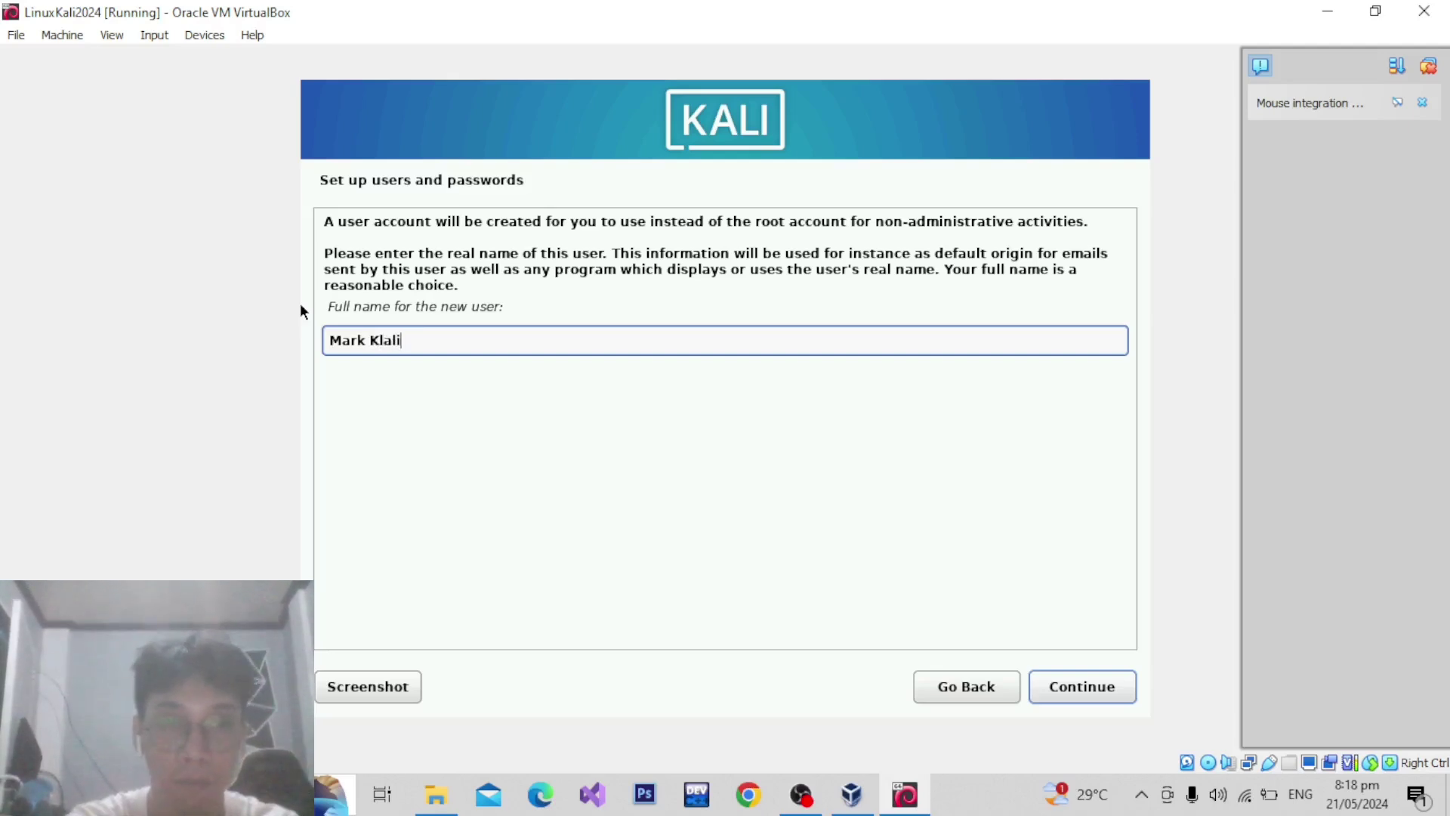
key("BackSpace")
key("BackSpace")
key("BackSpace")
key("BackSpace")
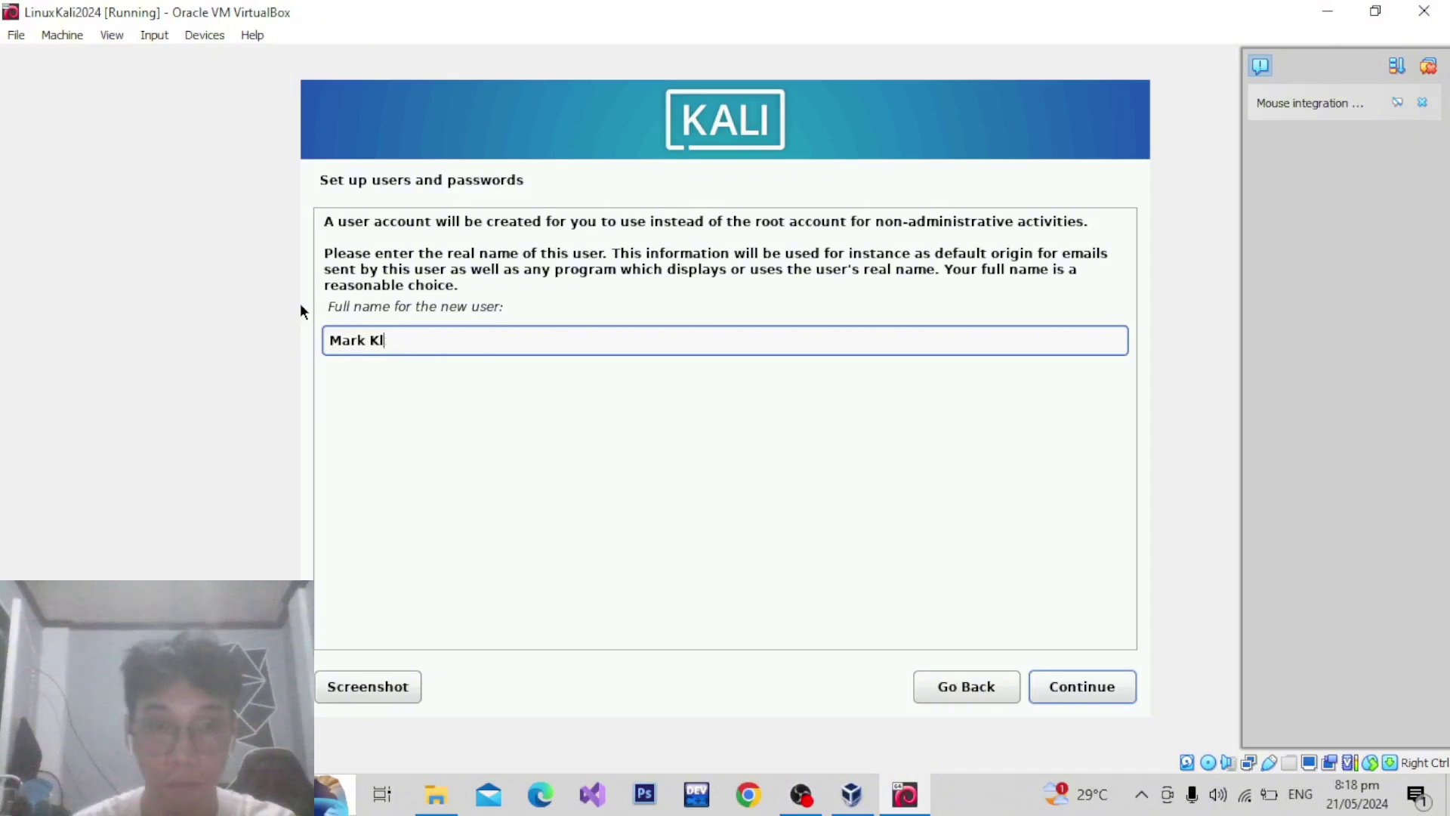
type("ali")
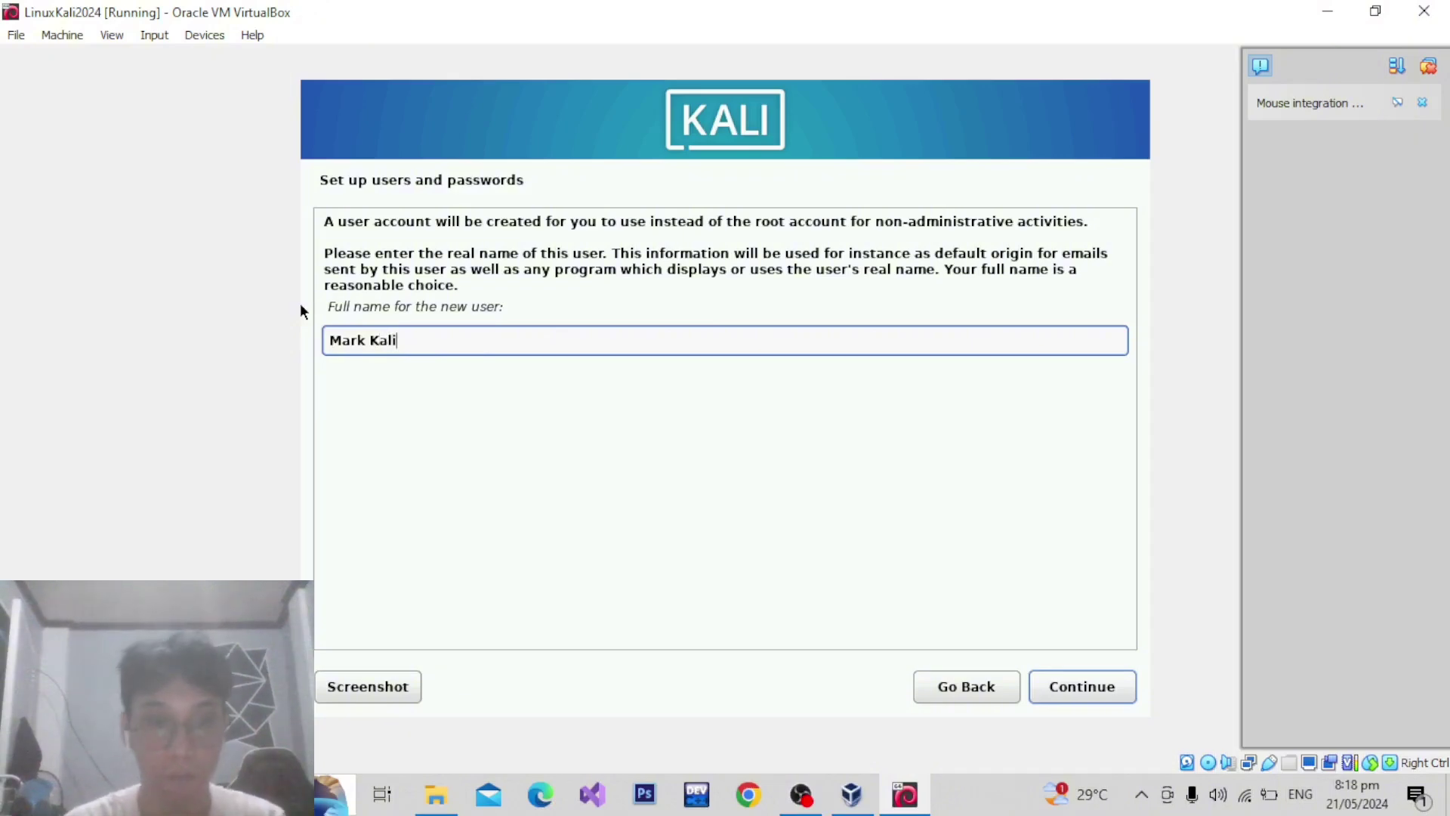
key("Return")
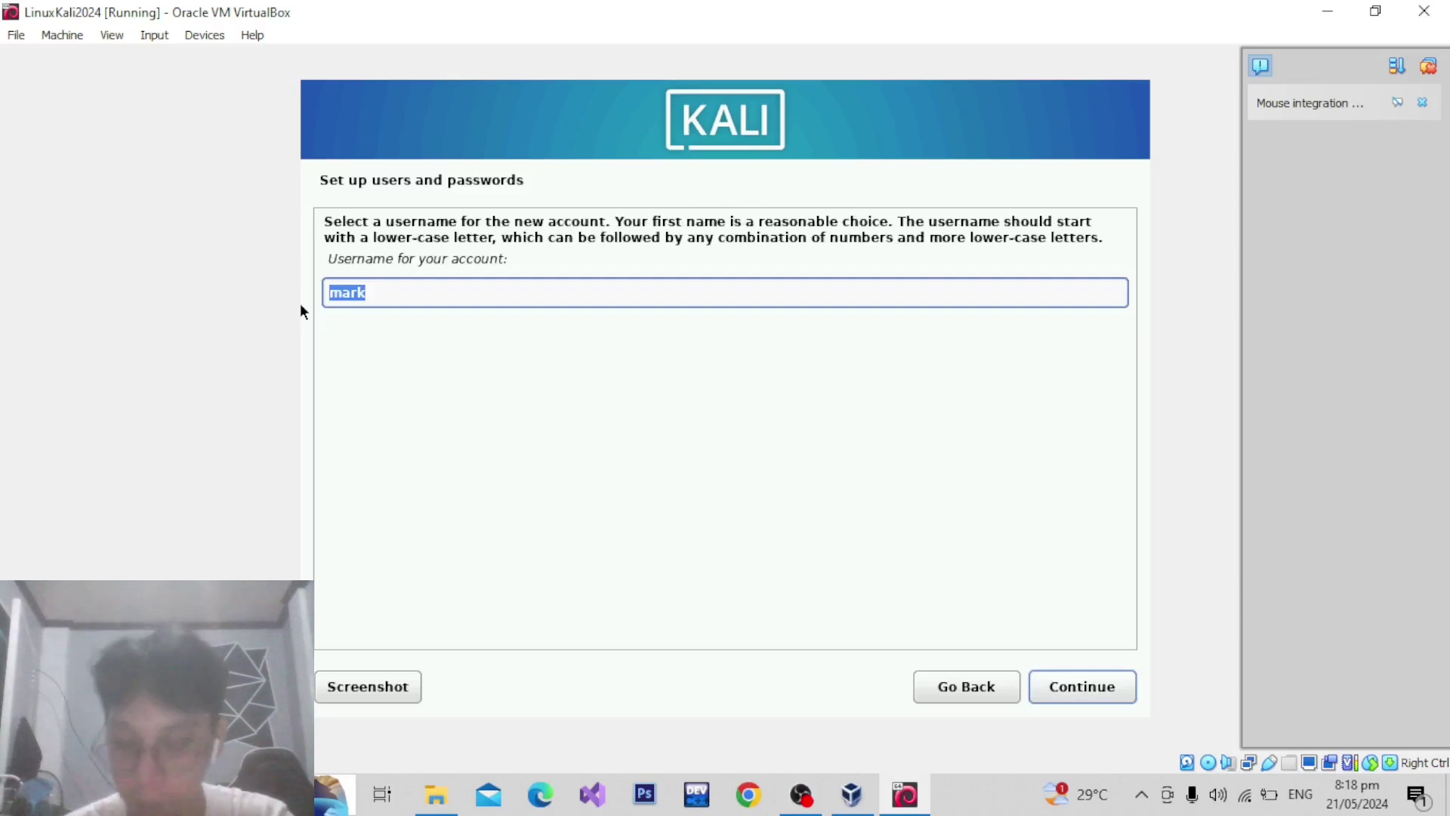
key("Return")
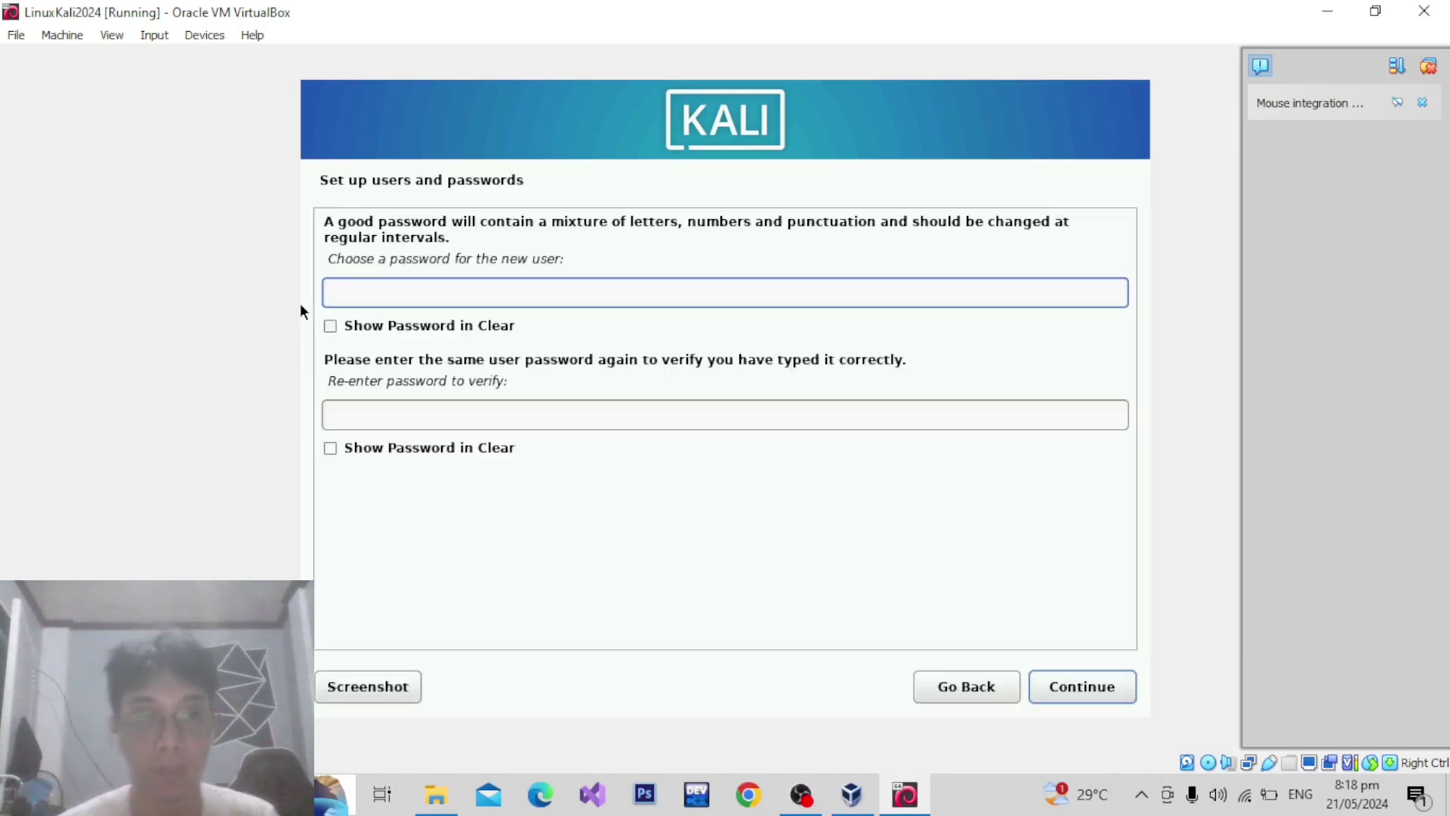
Set the user's password in both fields, retyping the mistyped confirmation, and submit.
key("Caps_Lock")
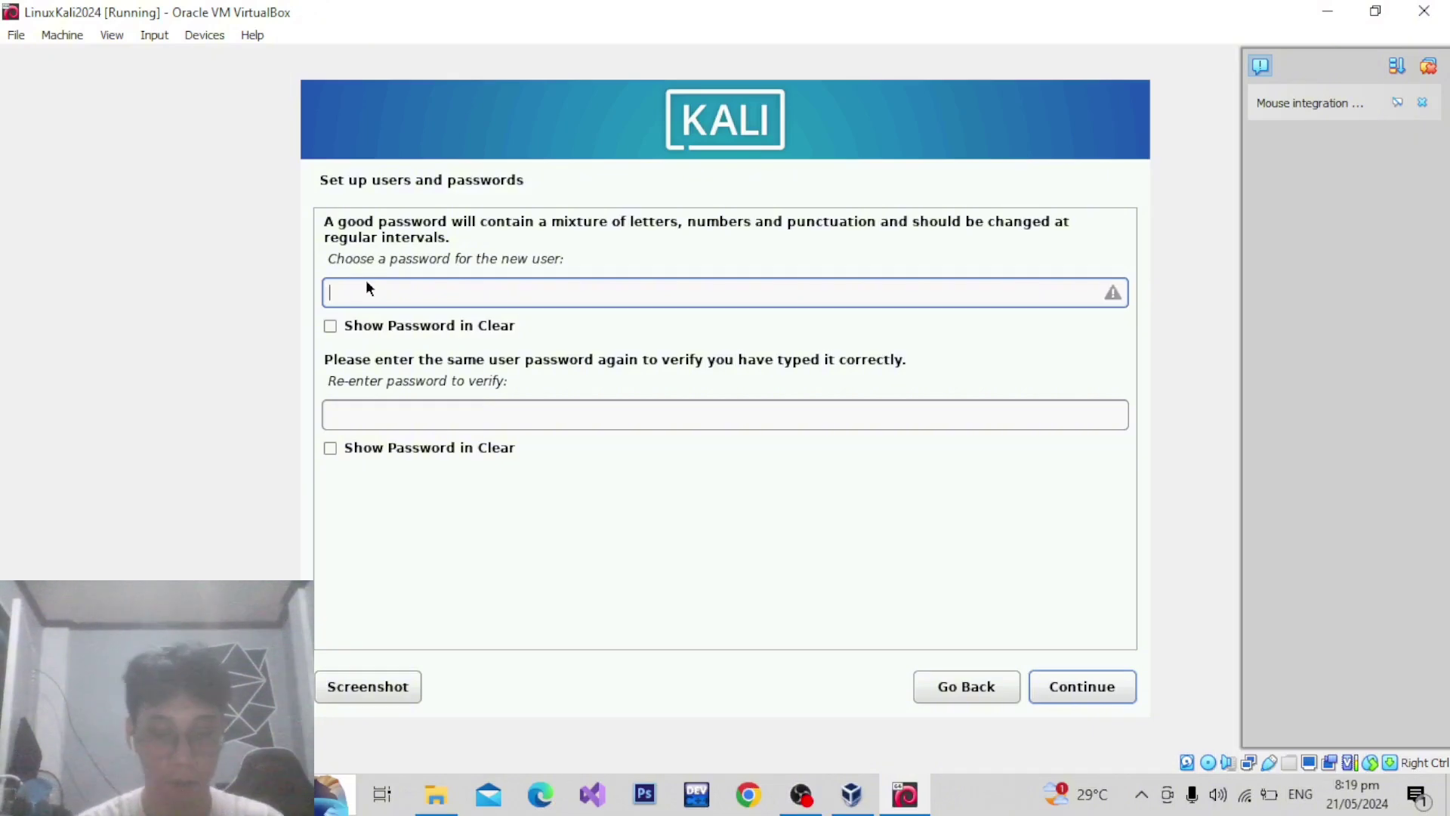
type("●")
key("Caps_Lock")
type("●●●●●●●")
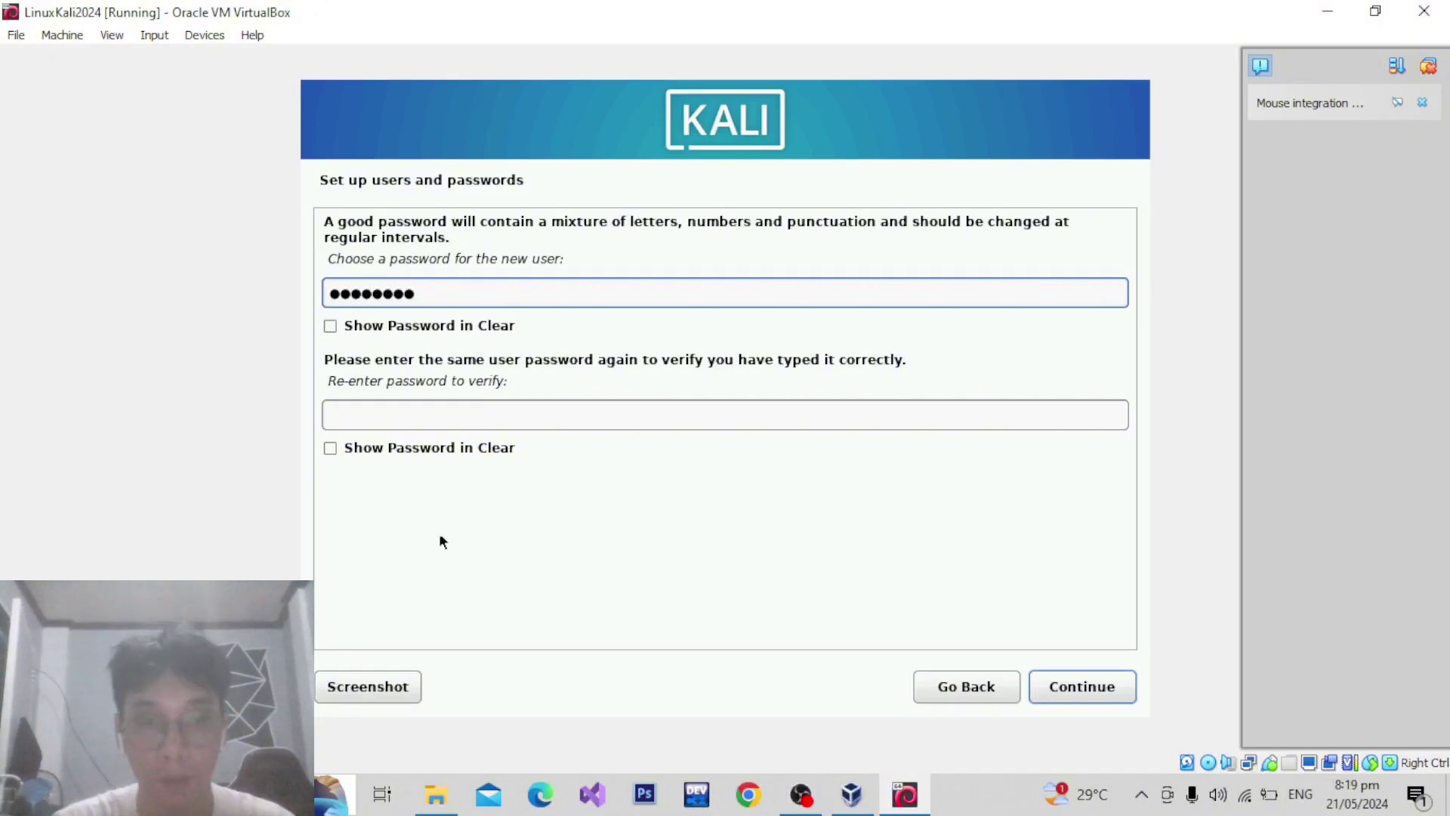
left_click(369, 420)
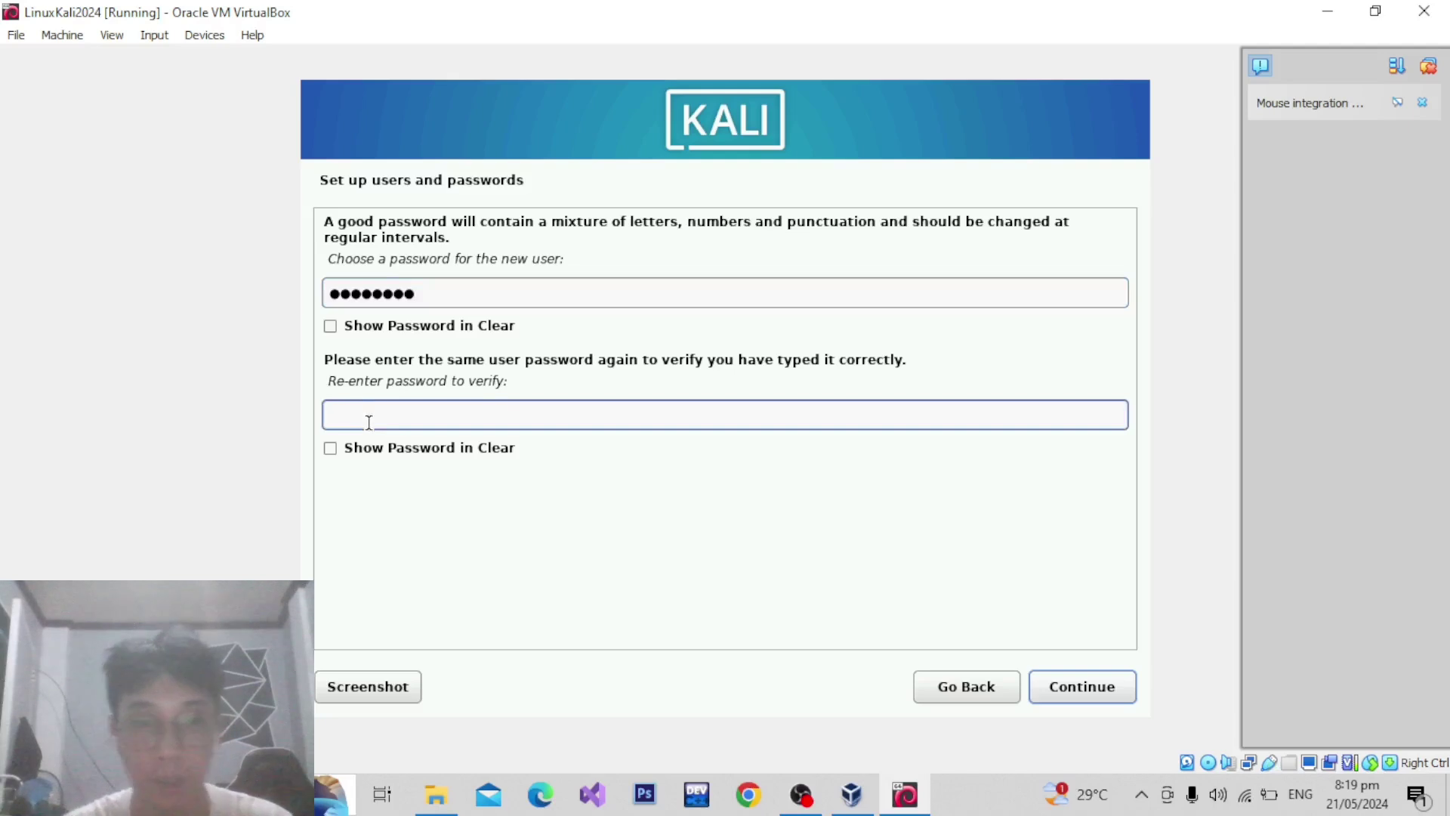
type("●")
key("Caps_Lock")
type("●●●●")
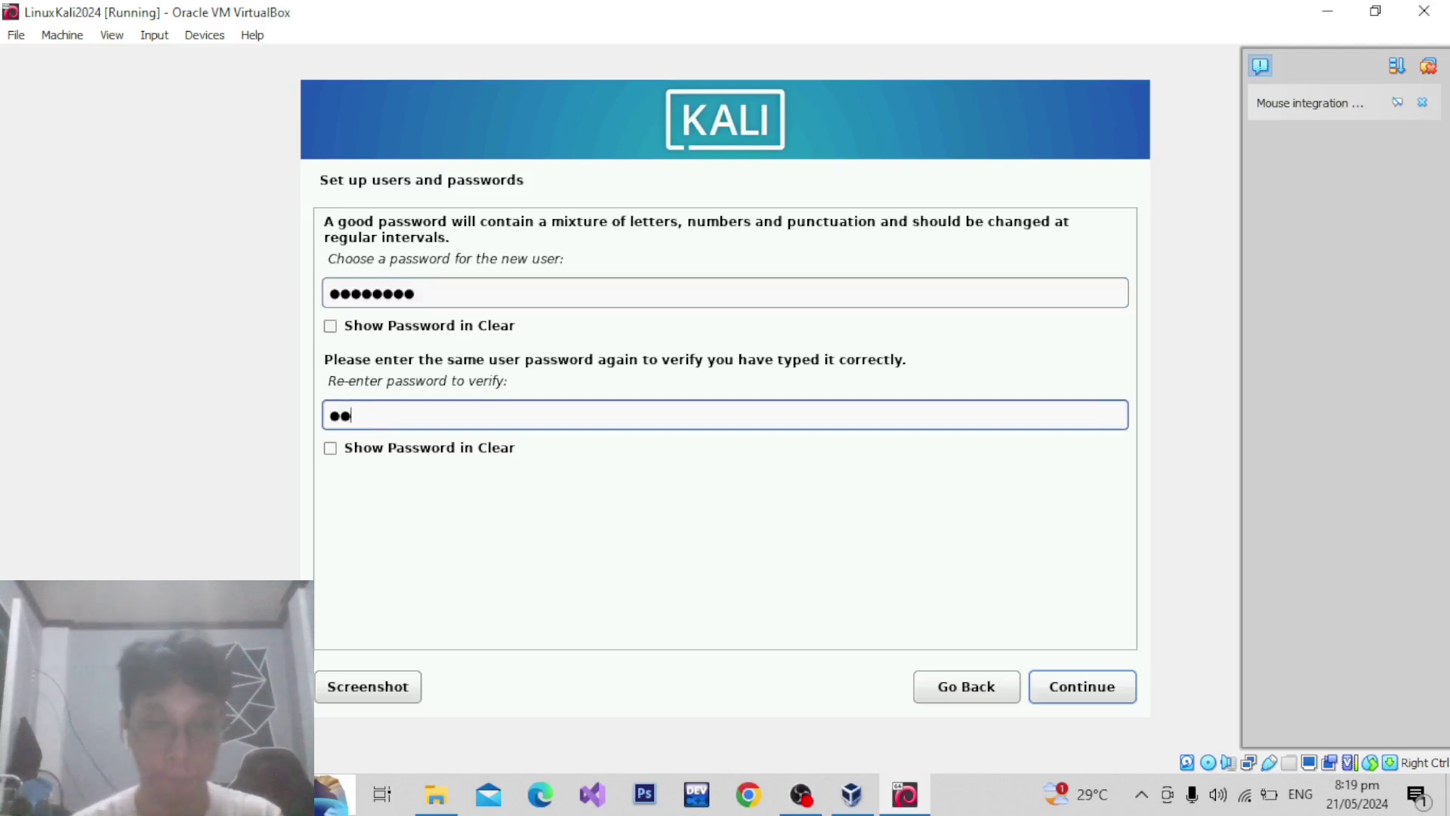
type("●●●●●●")
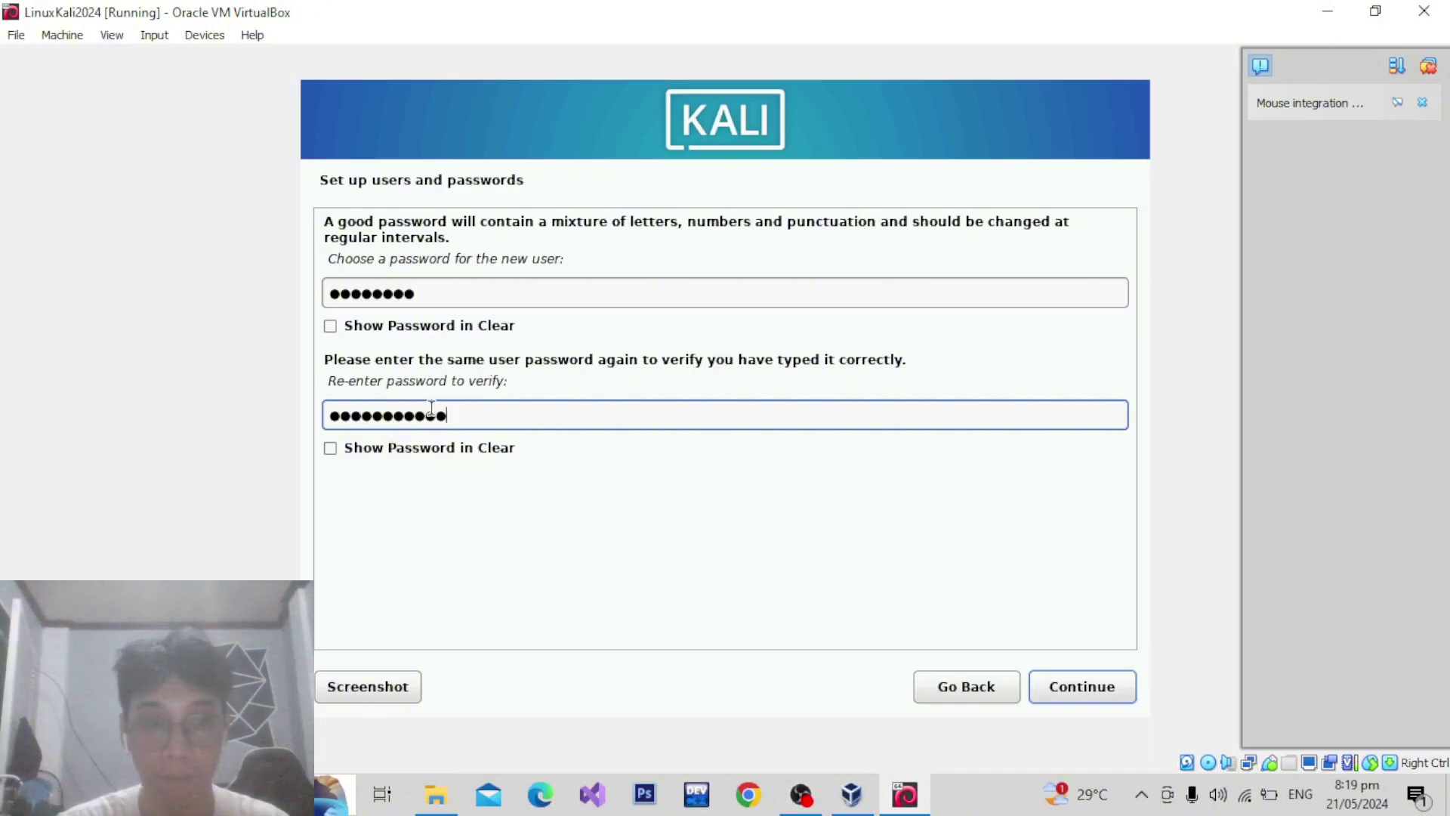
left_click_drag(457, 419, 301, 424)
key("BackSpace")
key("BackSpace")
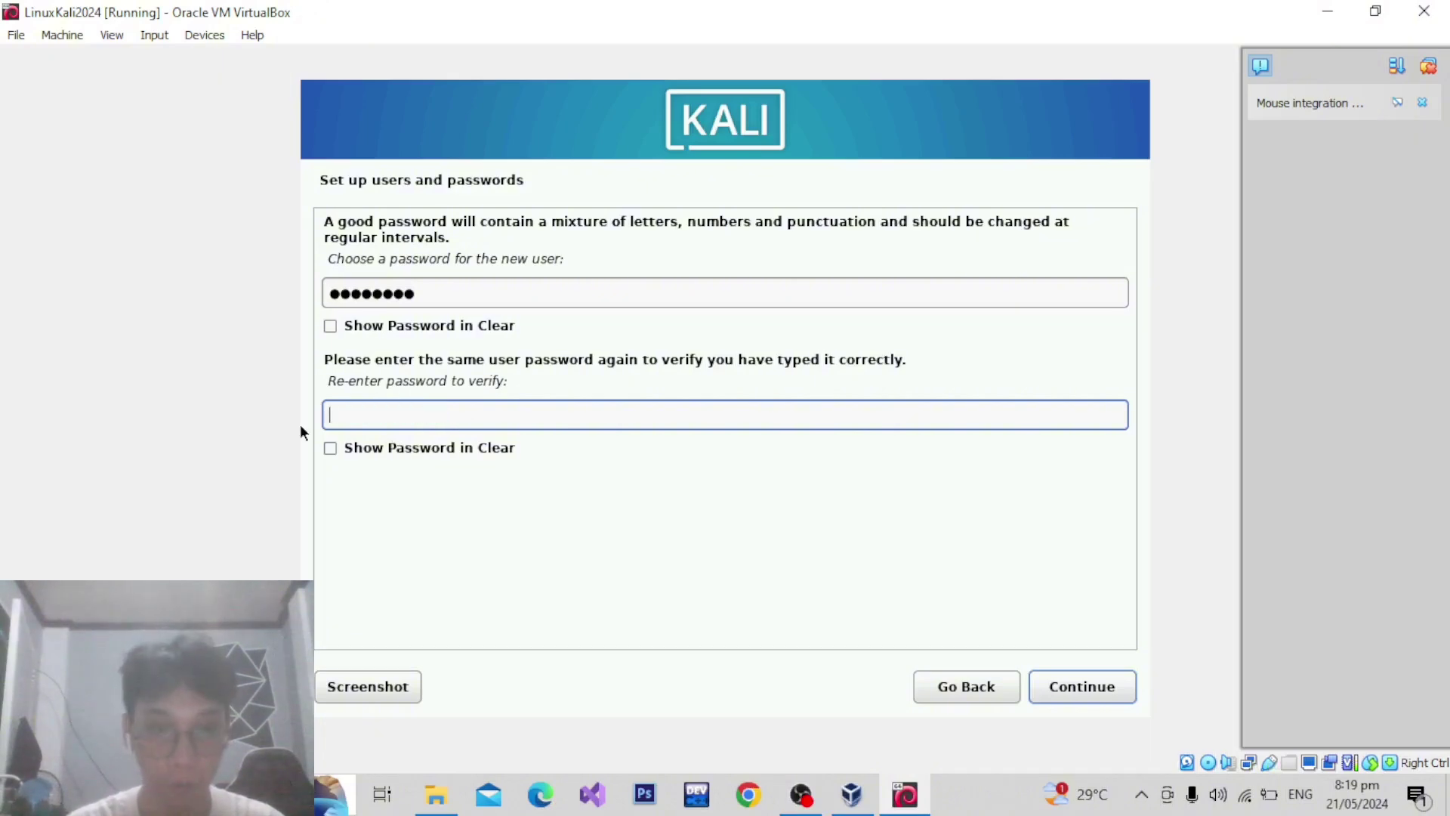
key("Caps_Lock")
type("●")
key("Caps_Lock")
type("●●●●")
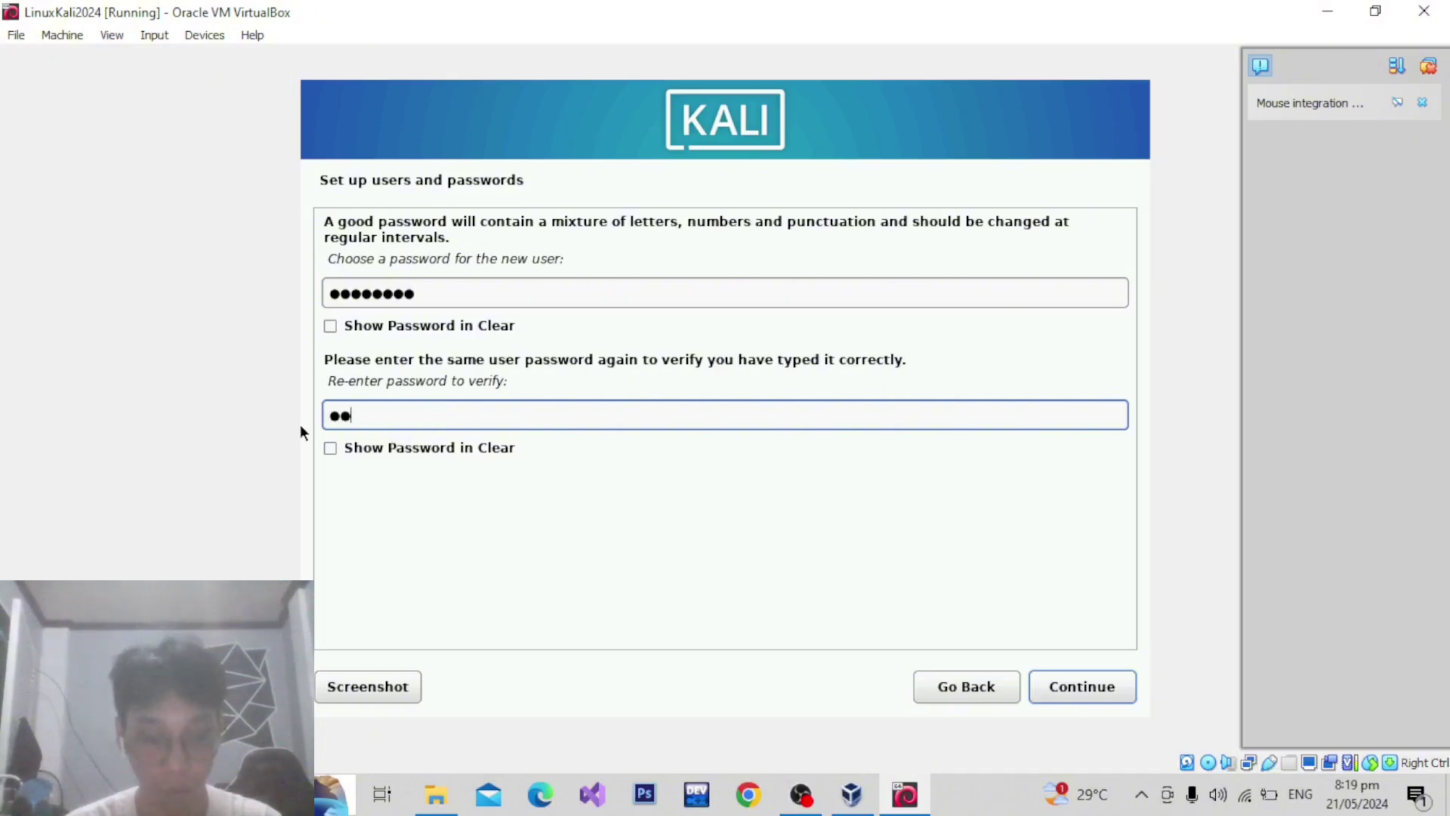
type("●●●")
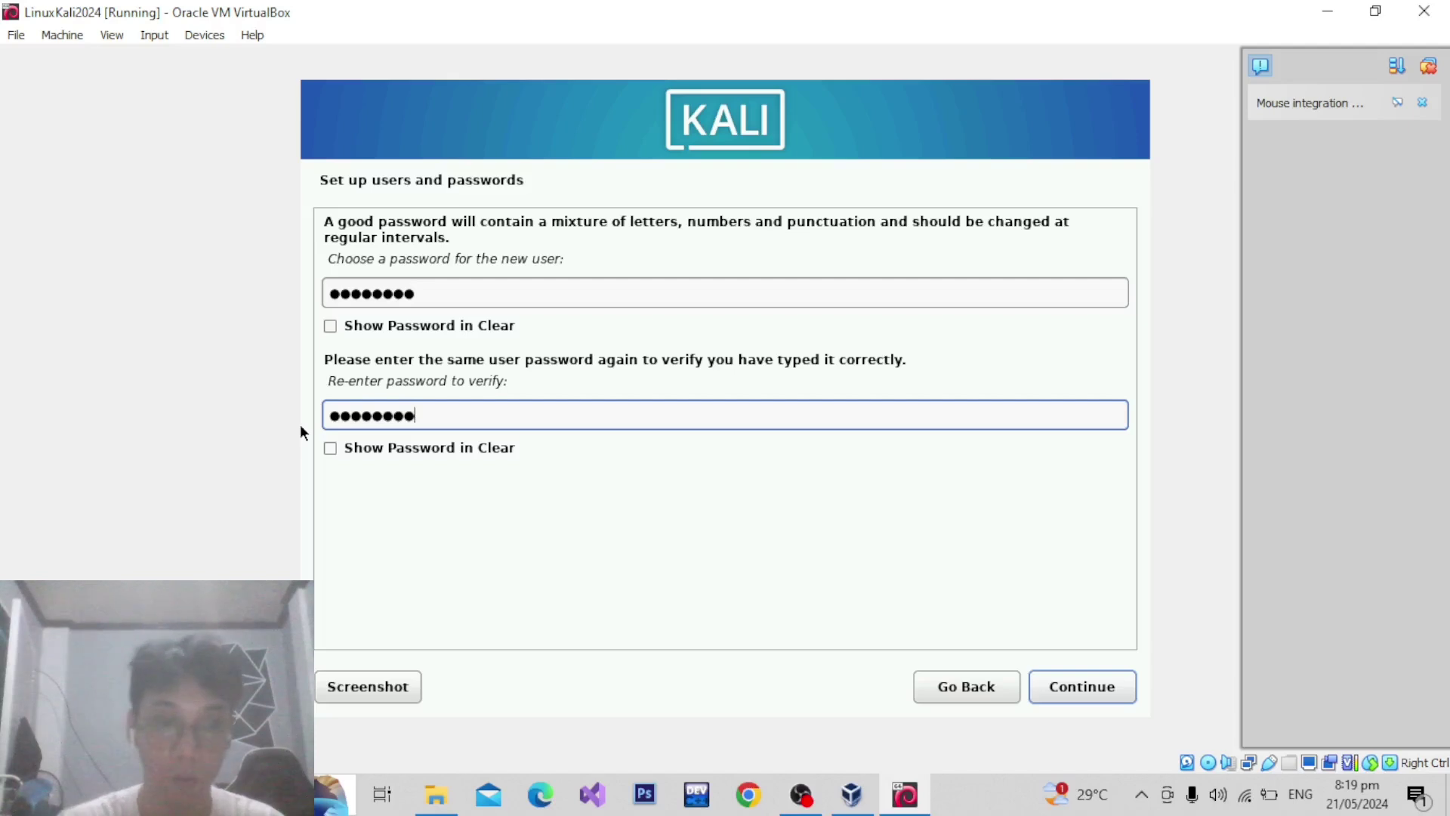
left_click(1083, 691)
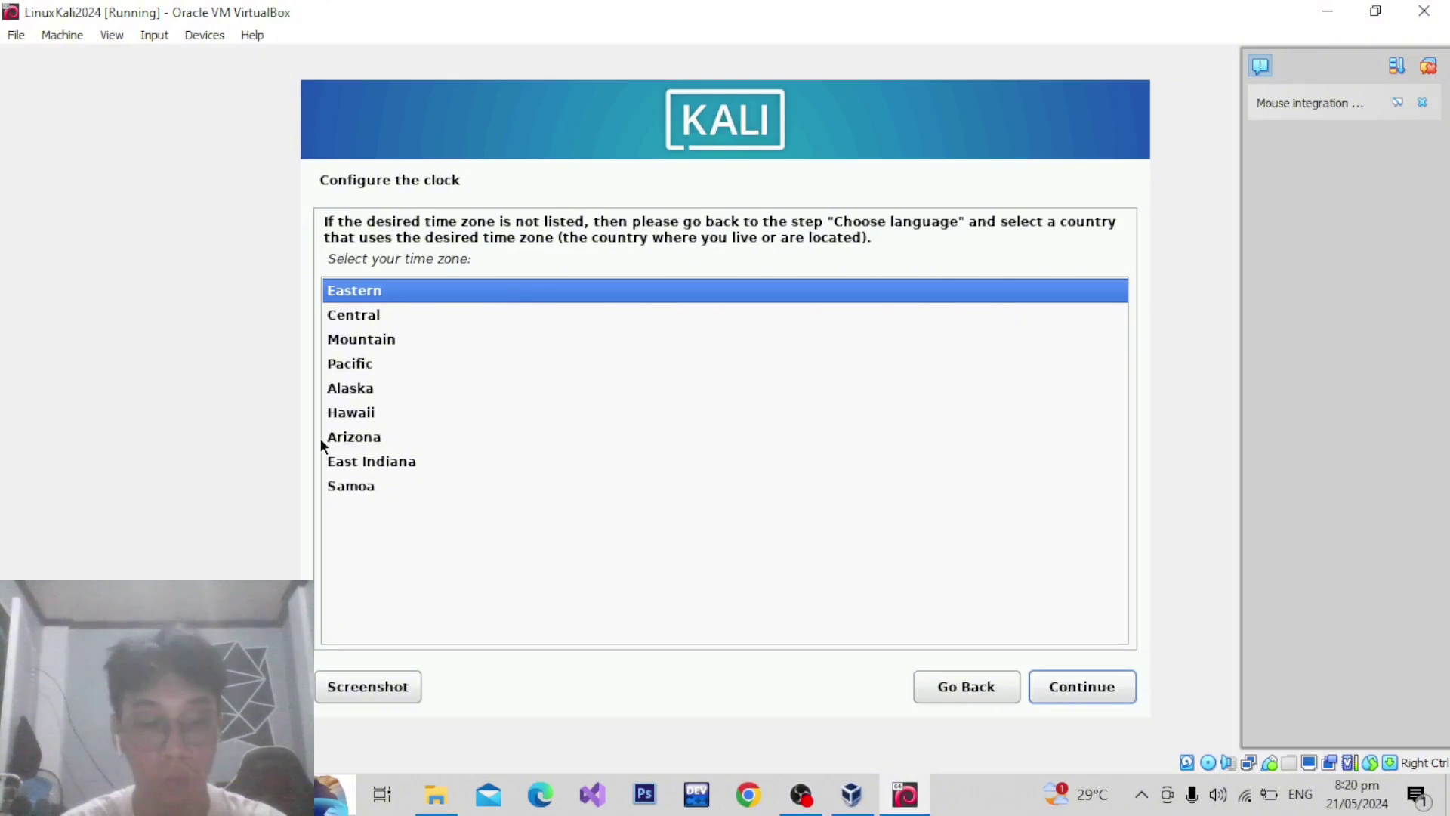
Accept Eastern as the time zone.
left_click(1087, 684)
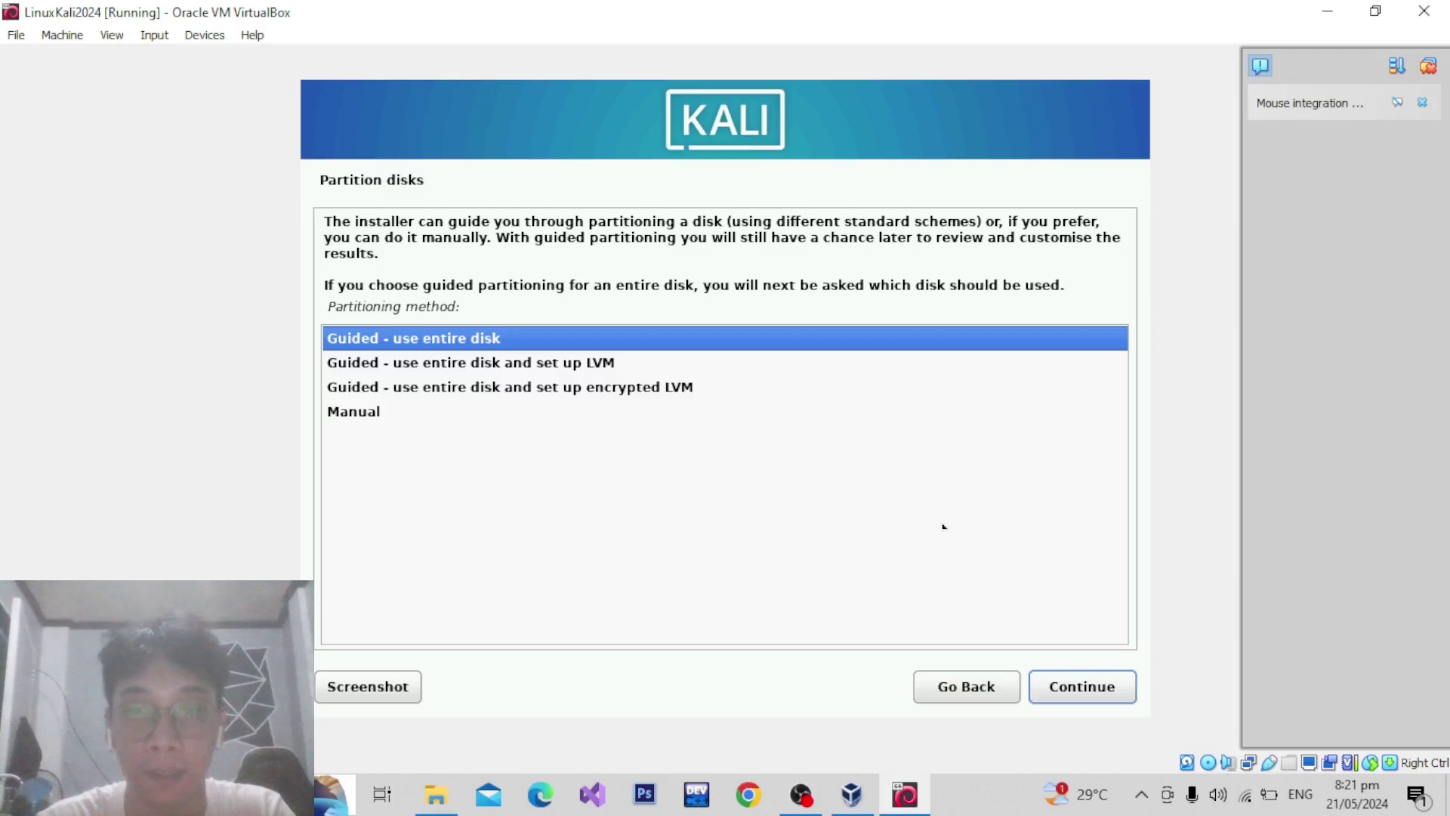
Guided-partition the whole 20.2 GB VBOX HARDDISK, all files in one partition, and write changes to disk.
left_click(1076, 702)
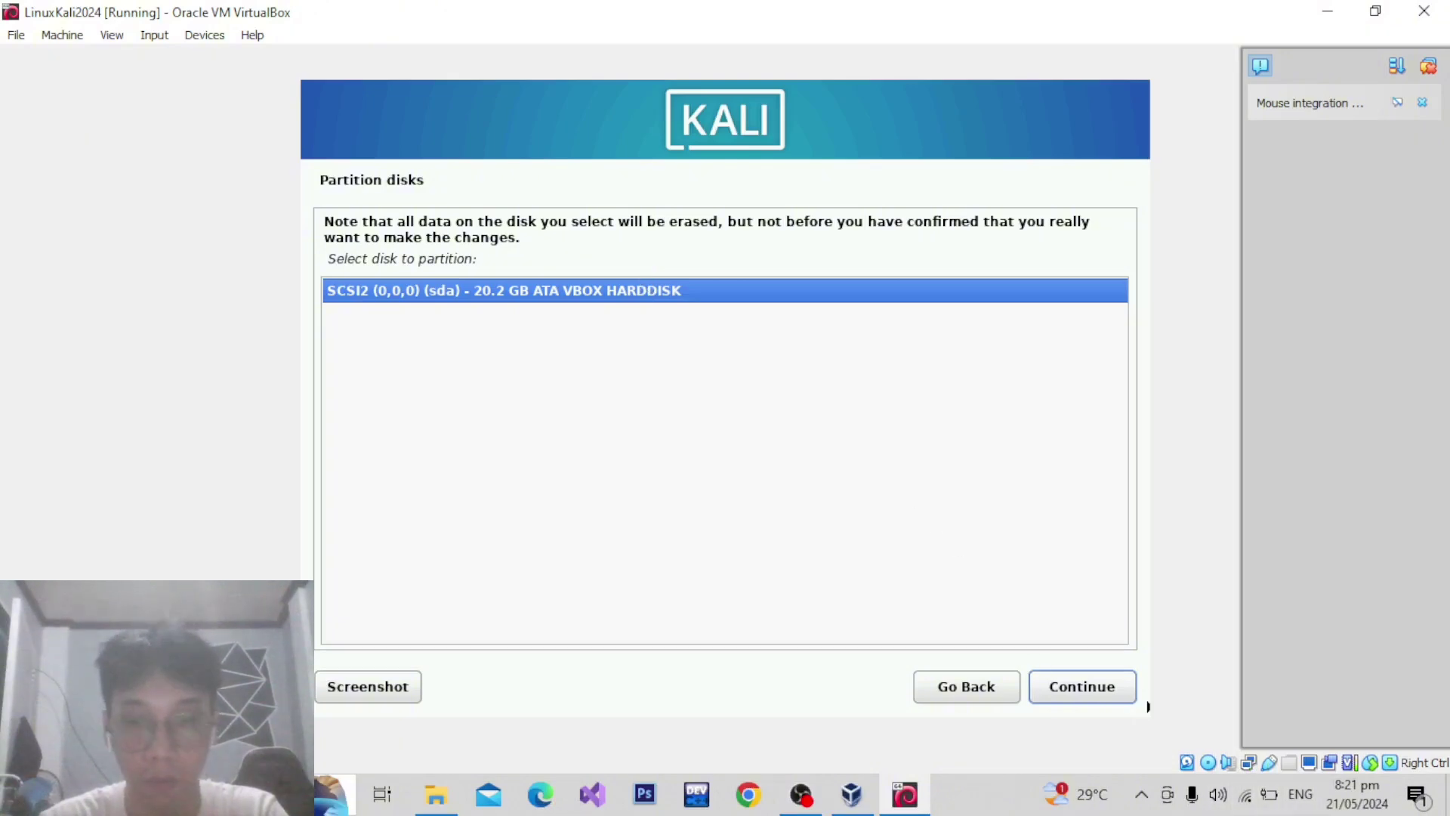
left_click(1081, 686)
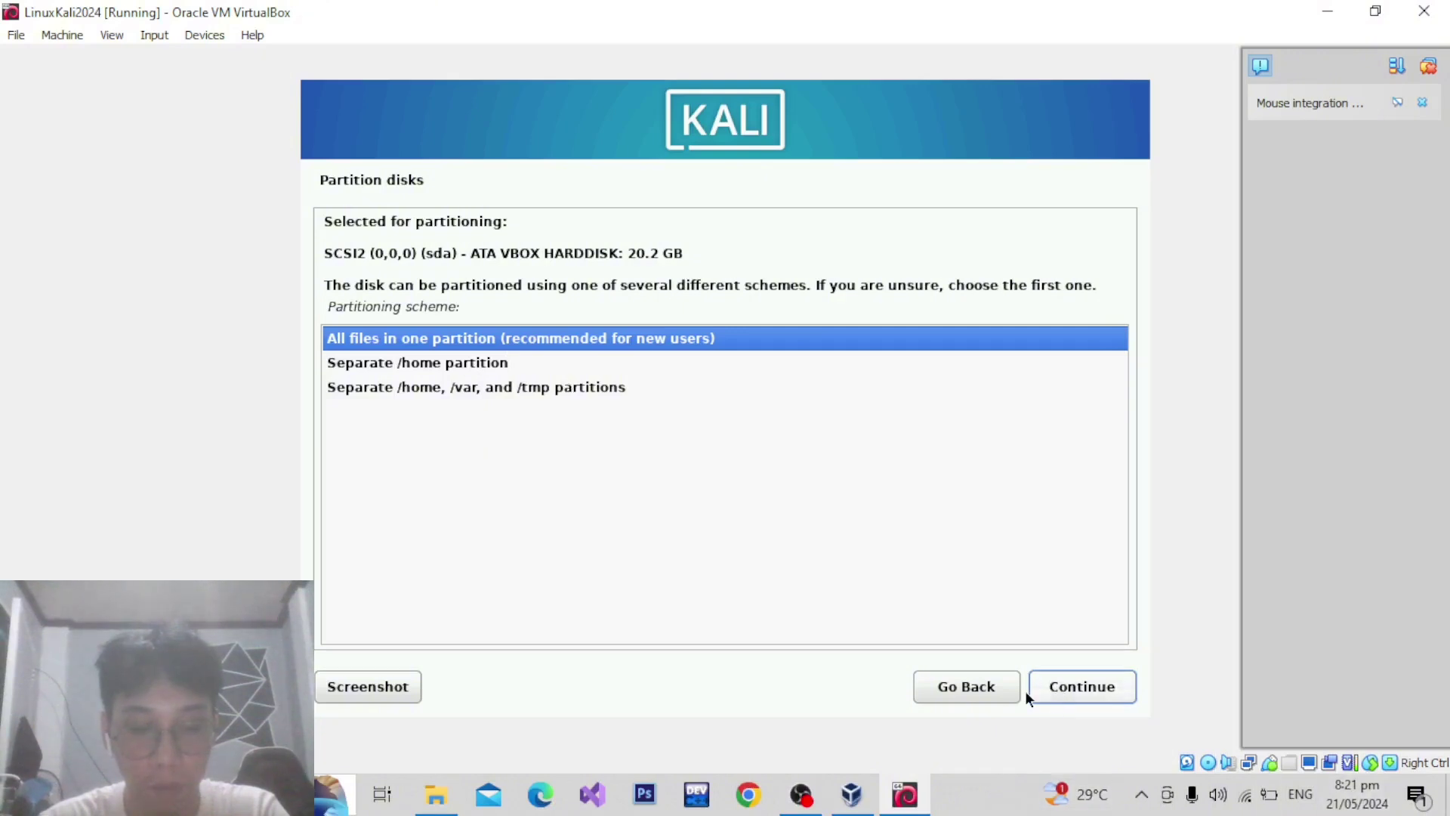
left_click(1072, 692)
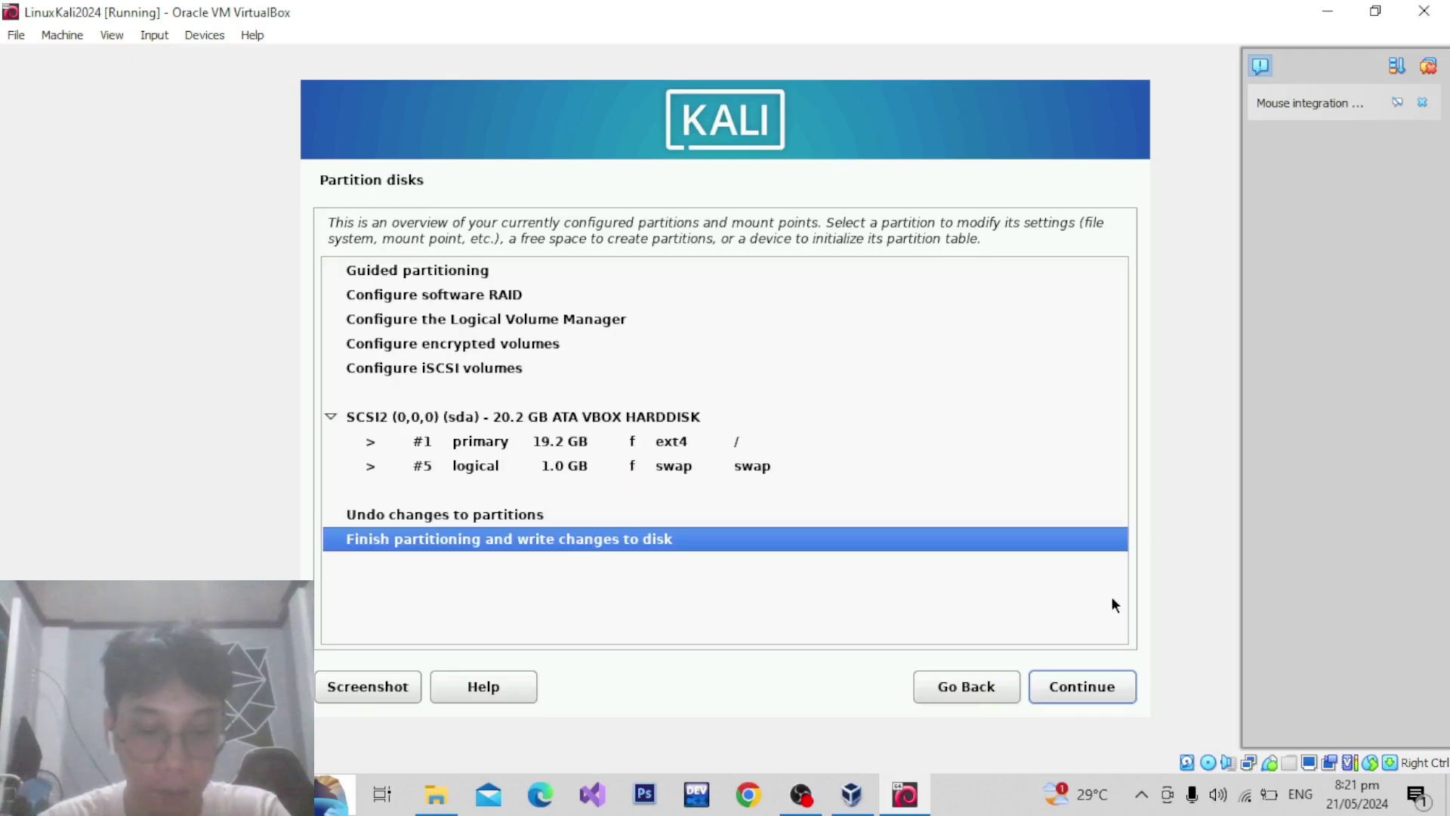
left_click(1081, 691)
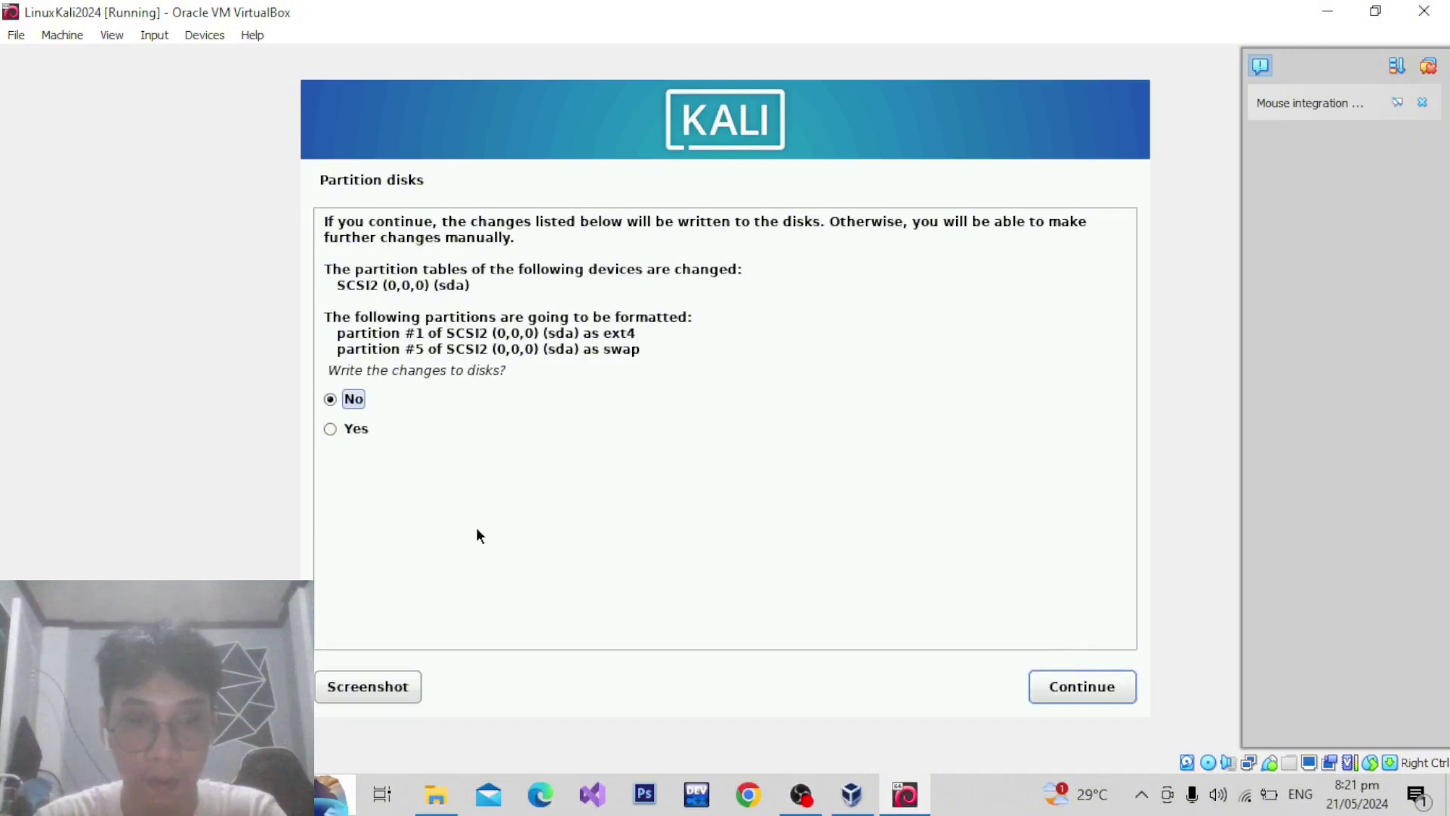
left_click(353, 435)
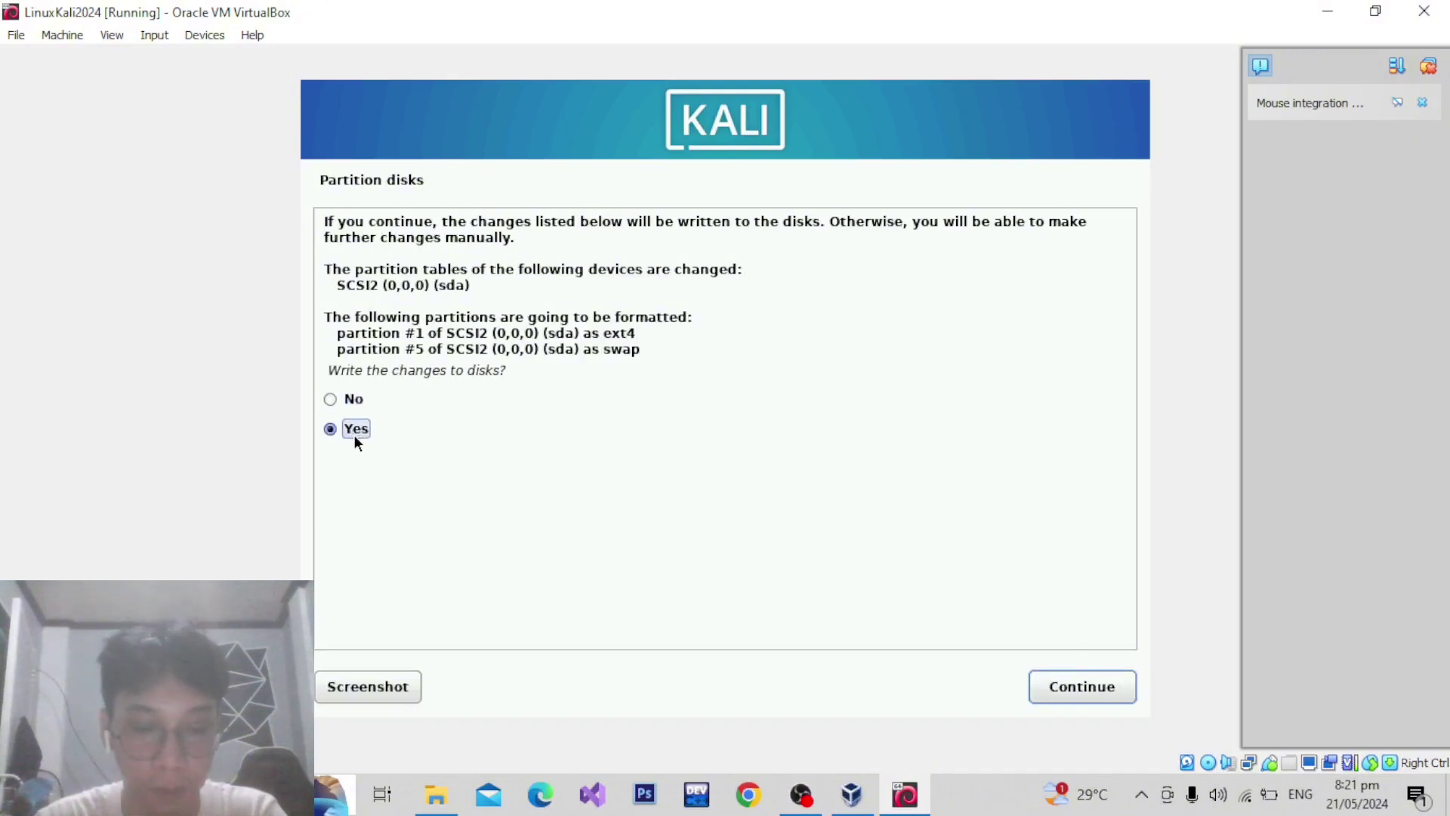
left_click(1053, 692)
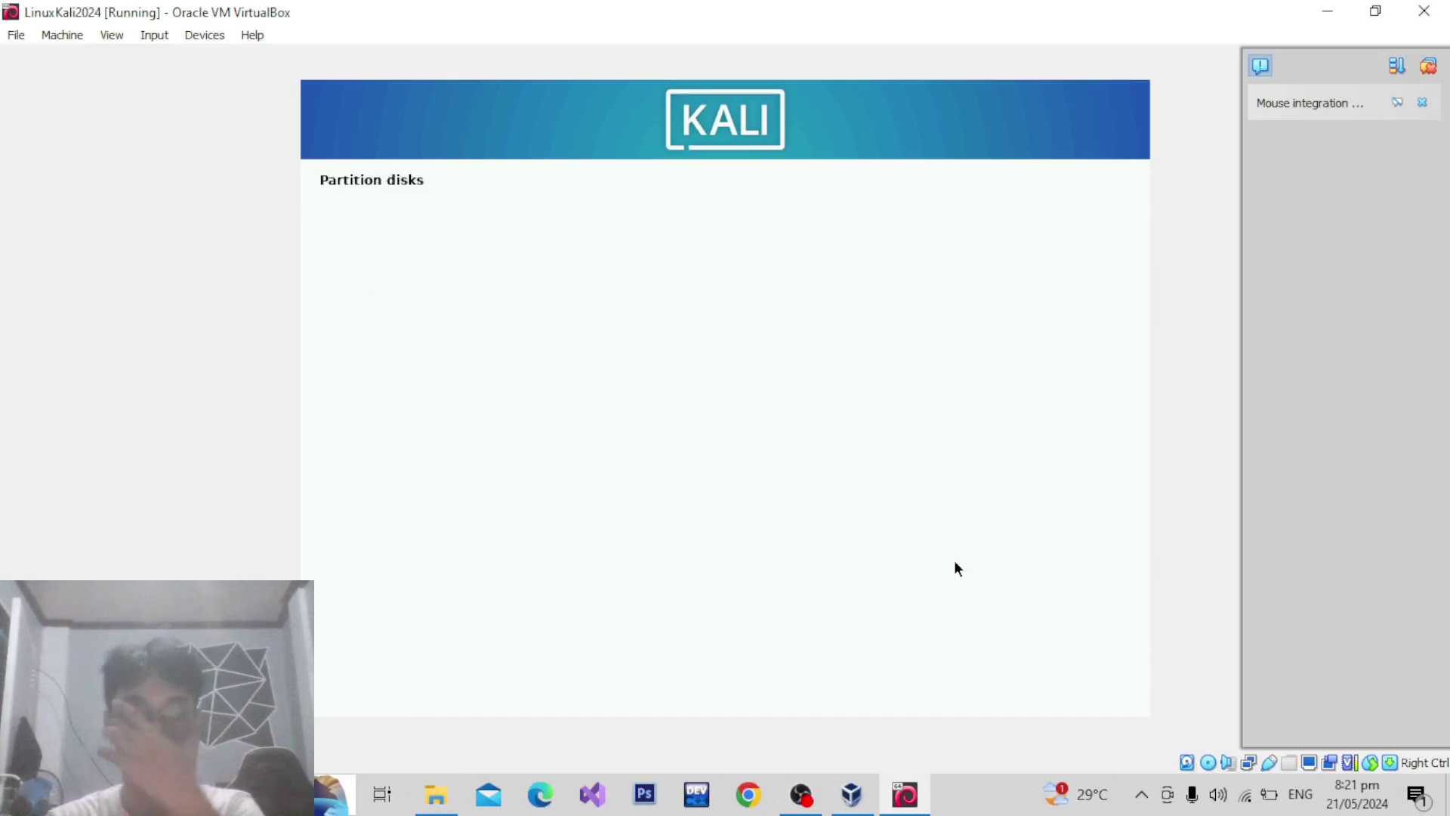
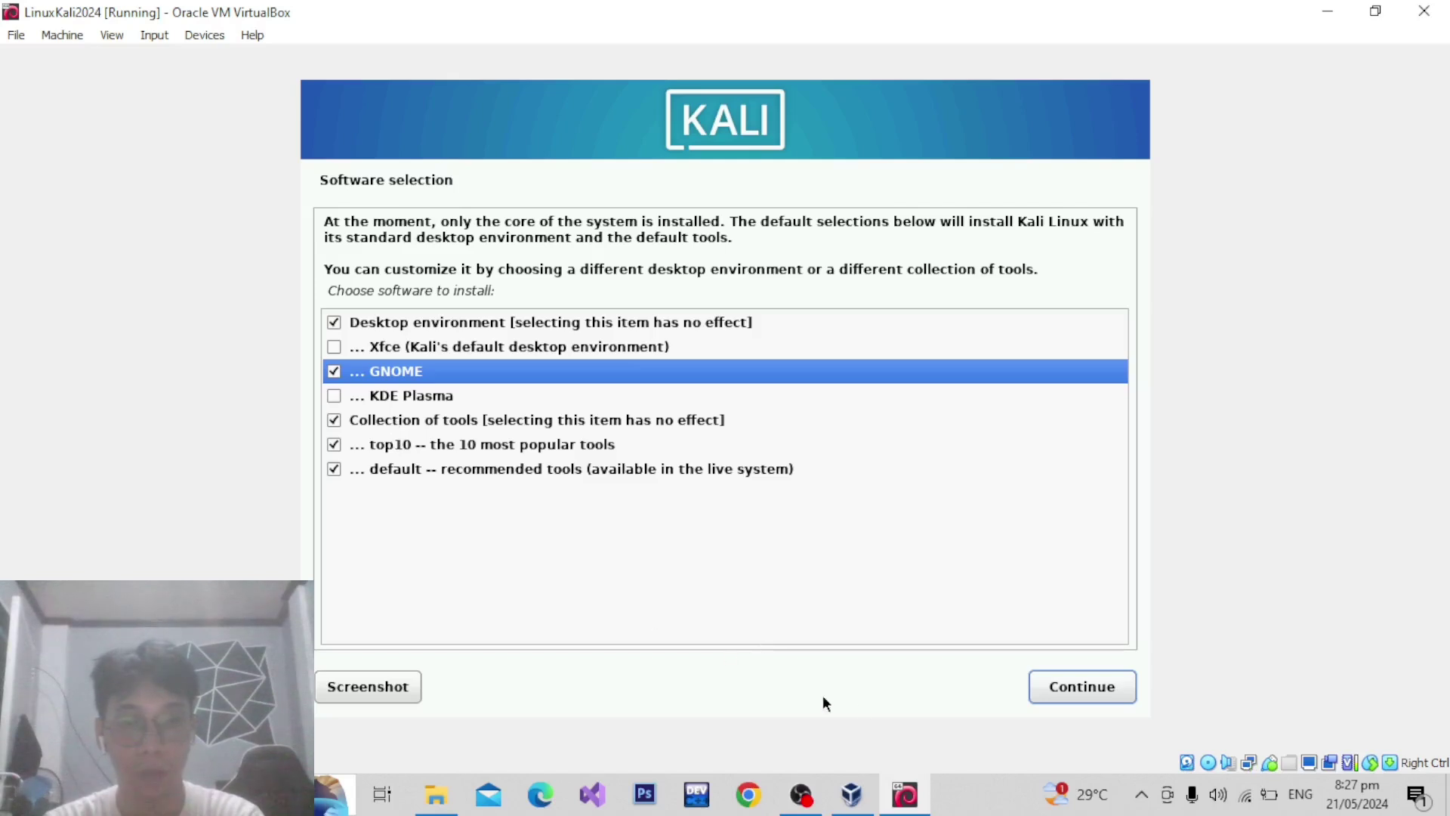
Install the GNOME software selection, then return to the VM at the GRUB prompt with Yes selected.
left_click(1069, 673)
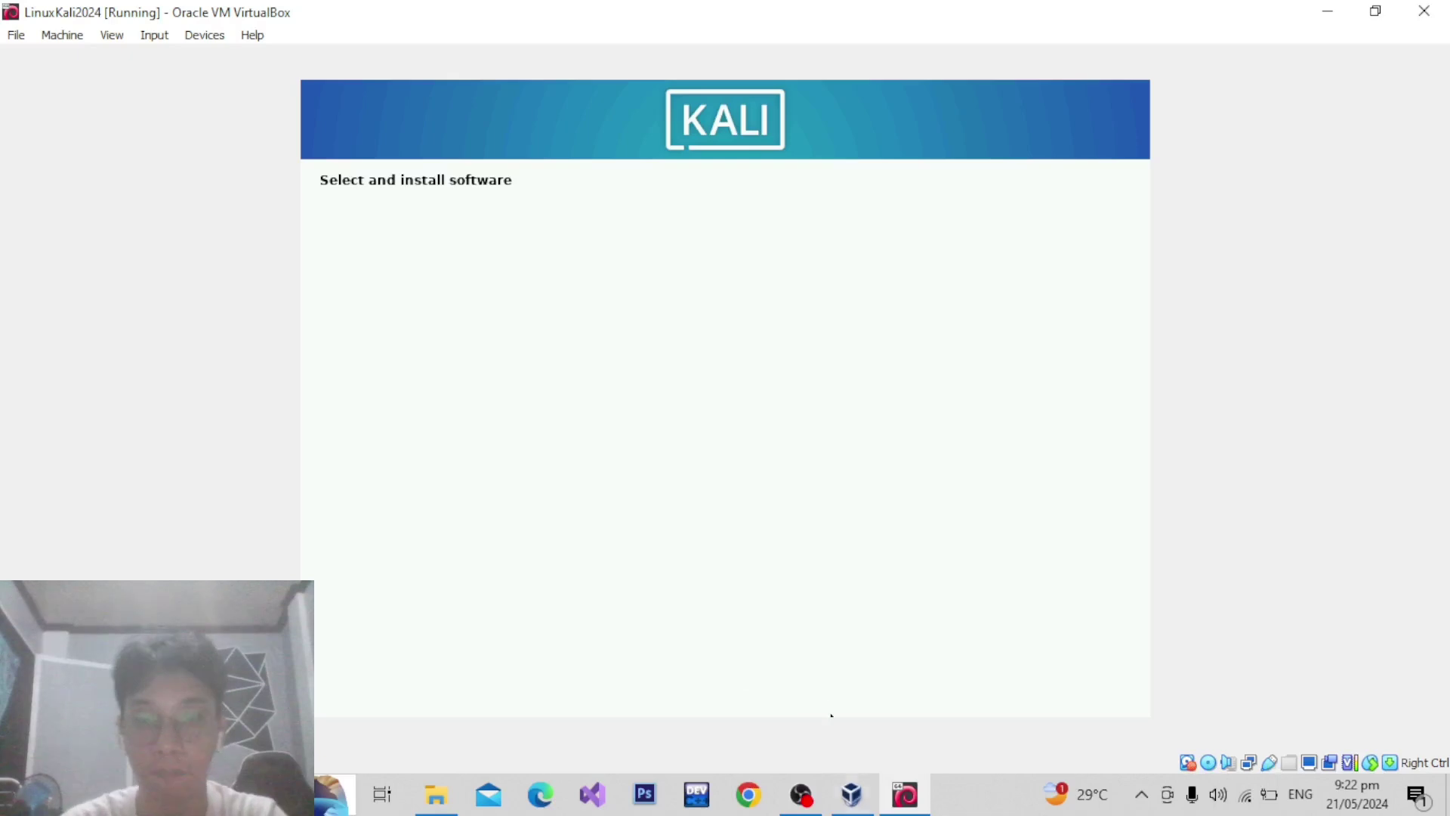
left_click(851, 795)
left_click(905, 795)
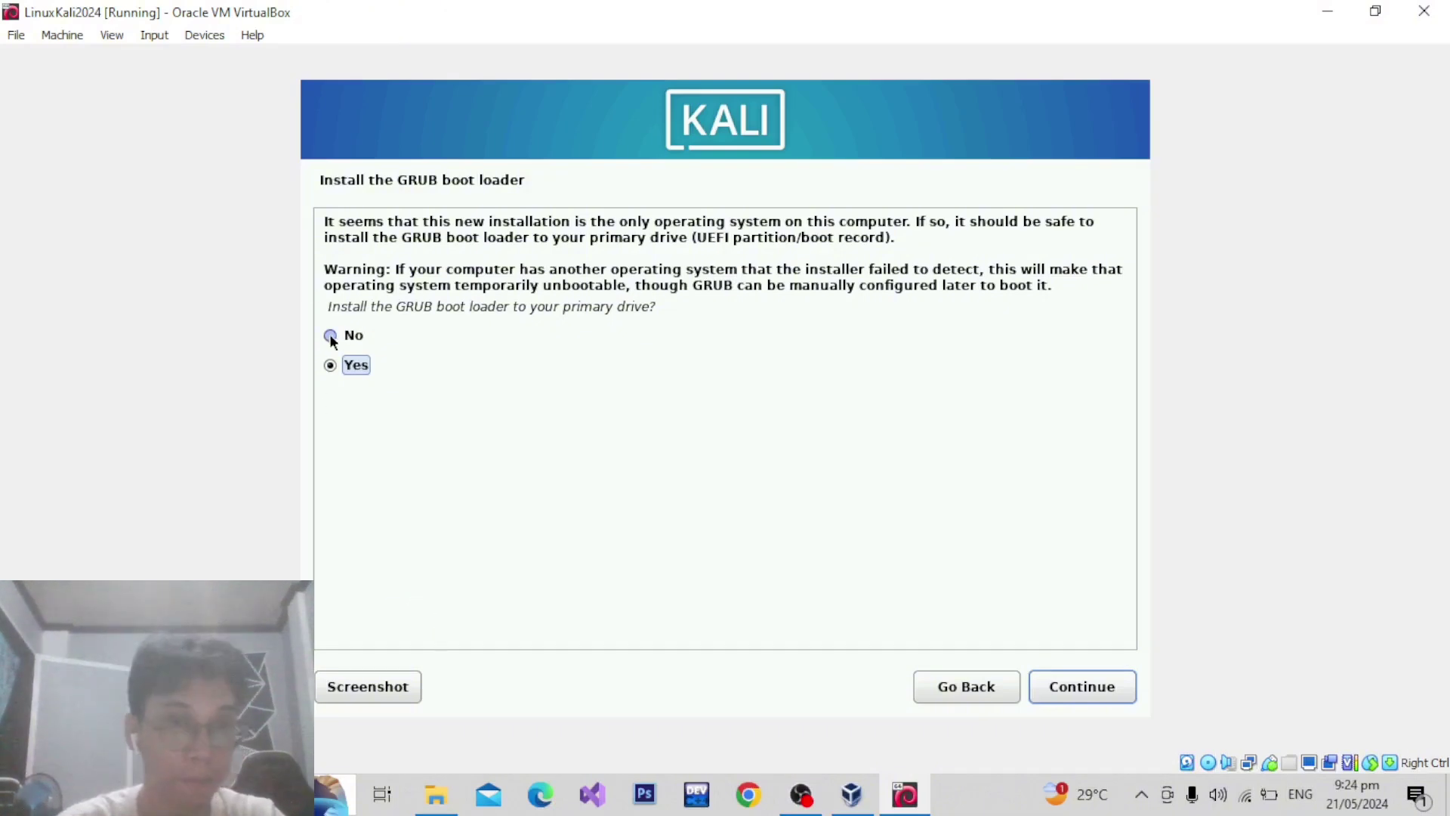
Install GRUB on the primary boot disk and finish the installation to reboot into Kali.
left_click(1084, 689)
double_click(428, 334)
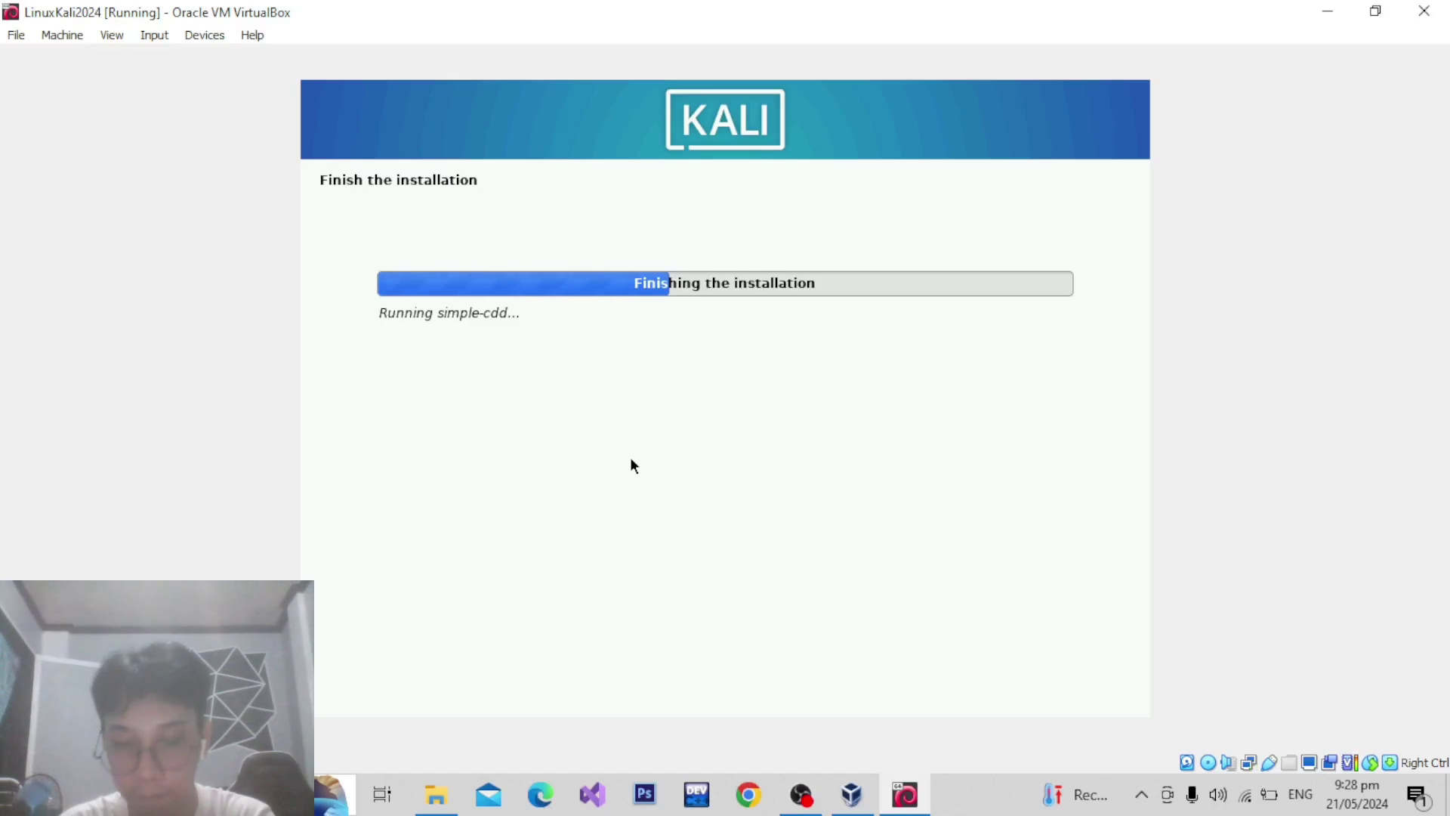
left_click(1101, 687)
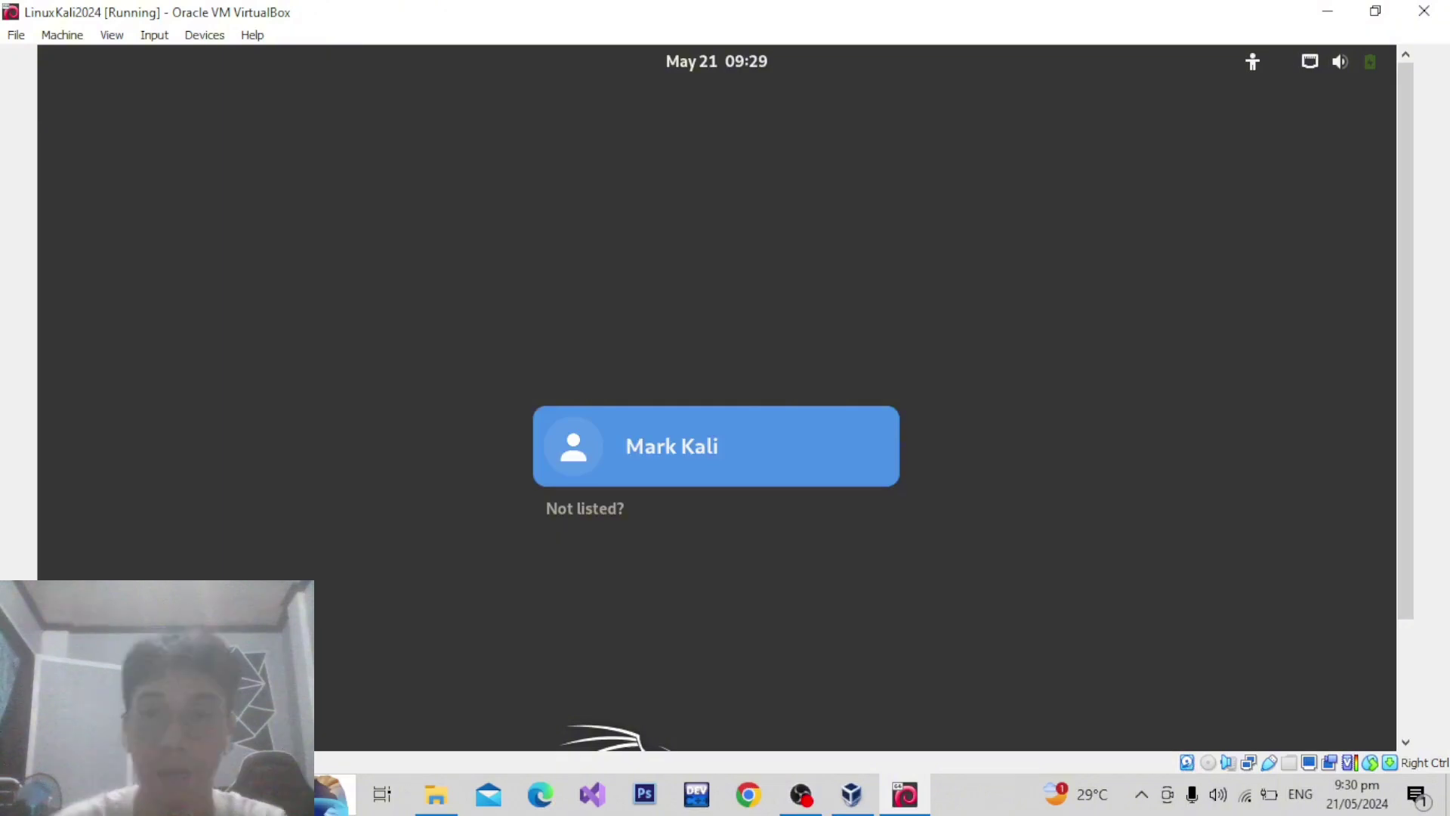
Select the new user account and log in with its password.
key("Return")
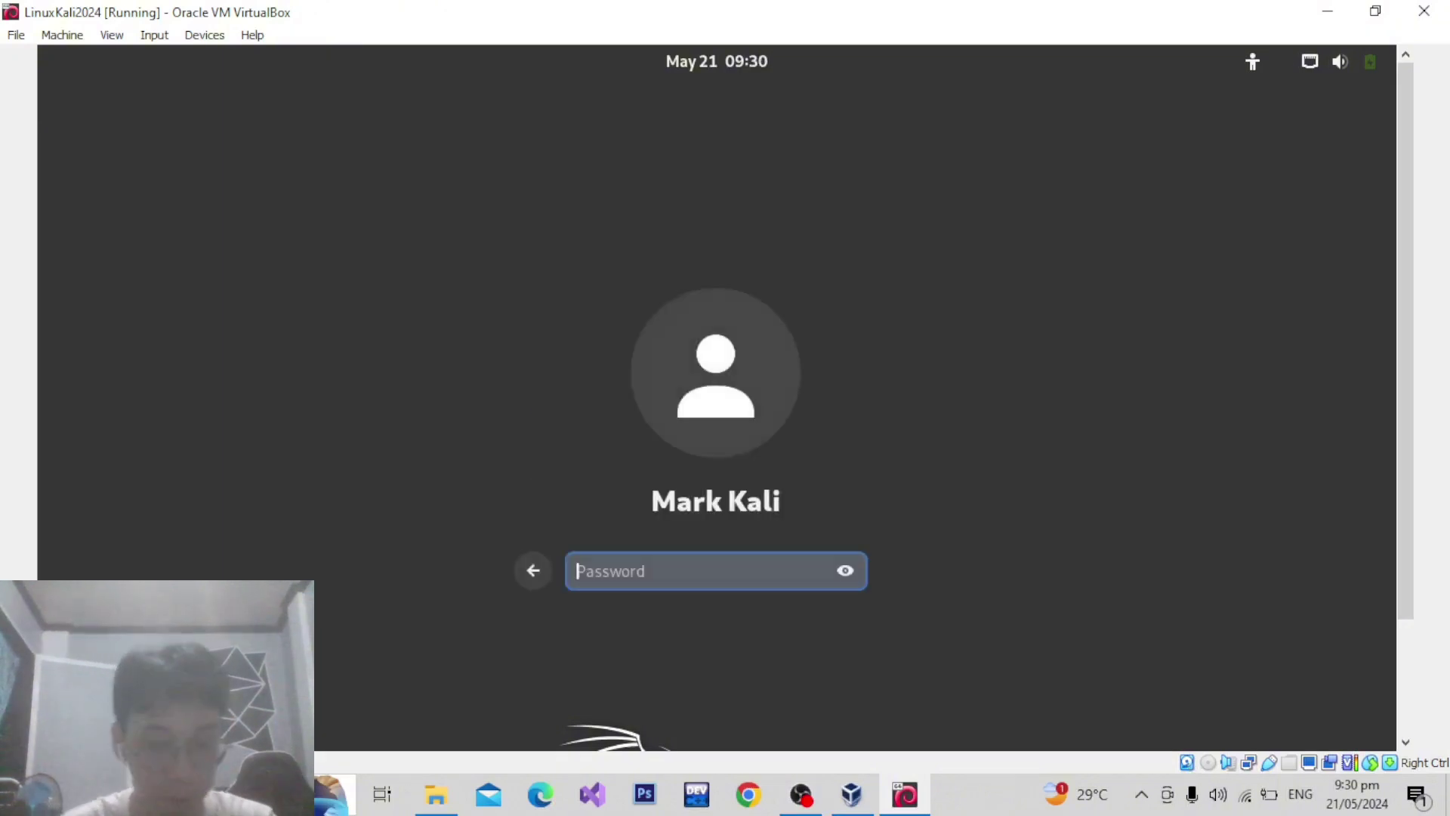
type("•••••")
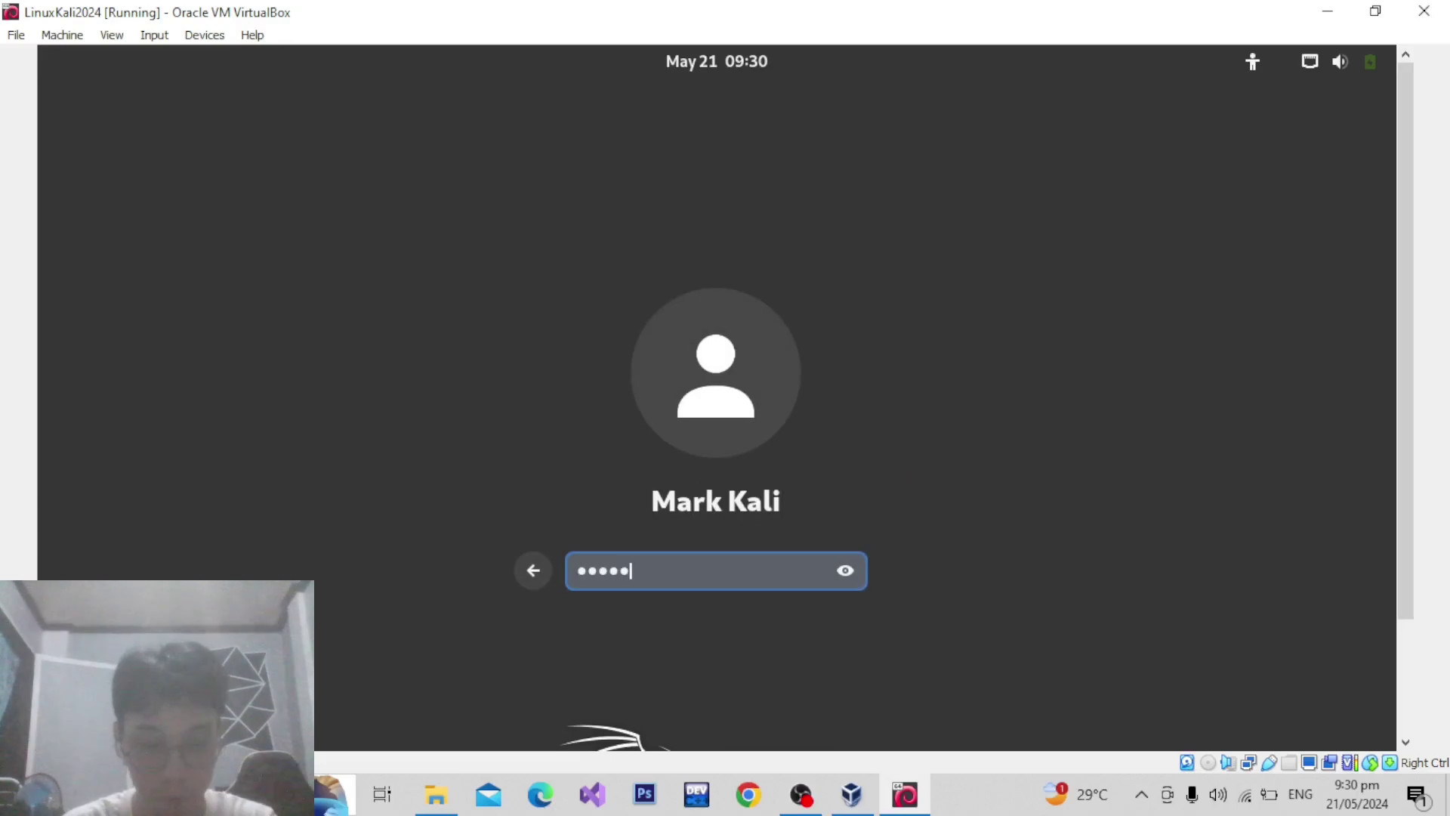
type("•••")
key("Return")
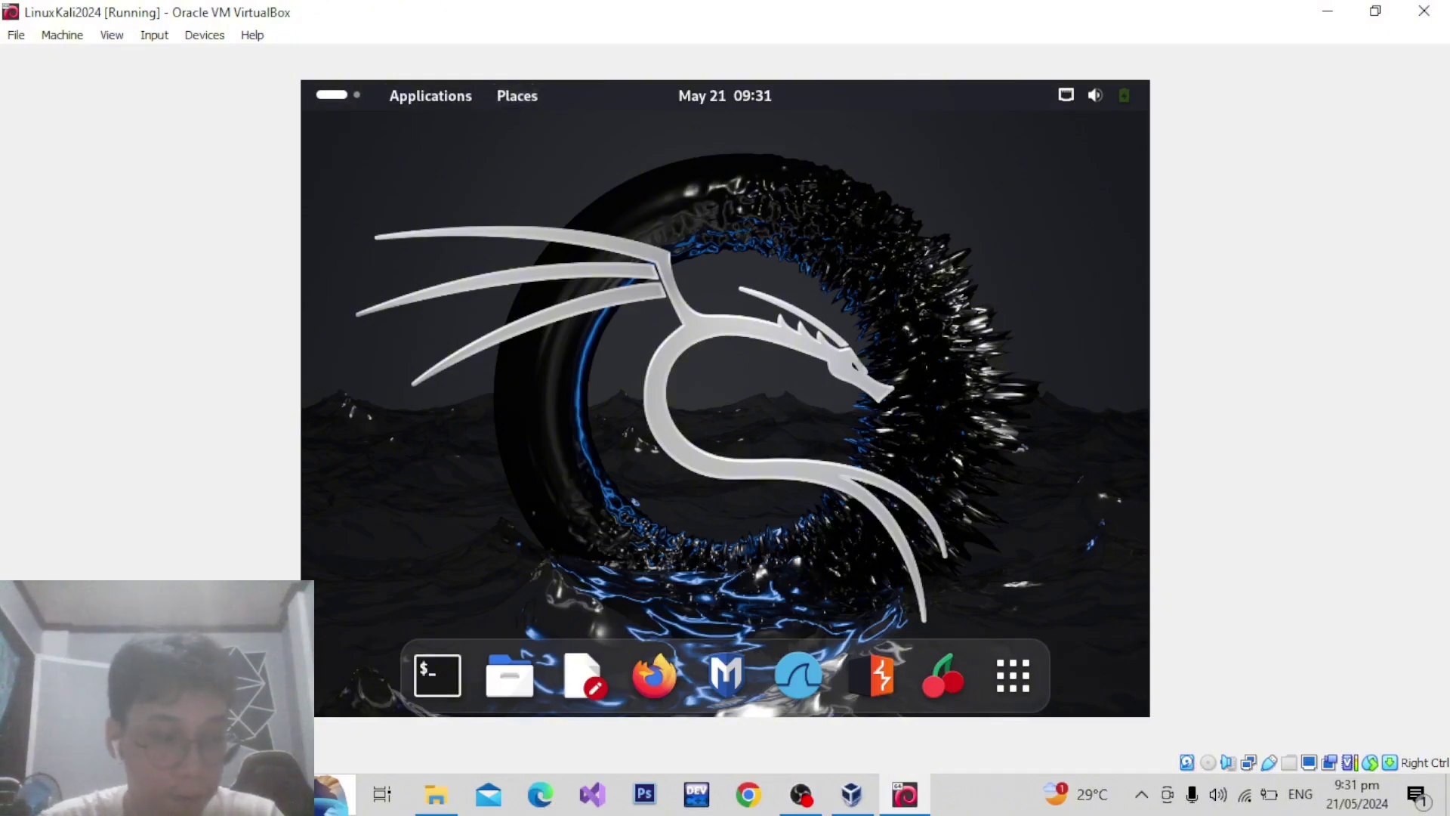
Switch the VM window to full-screen mode, suppressing the full-screen notice.
left_click(111, 34)
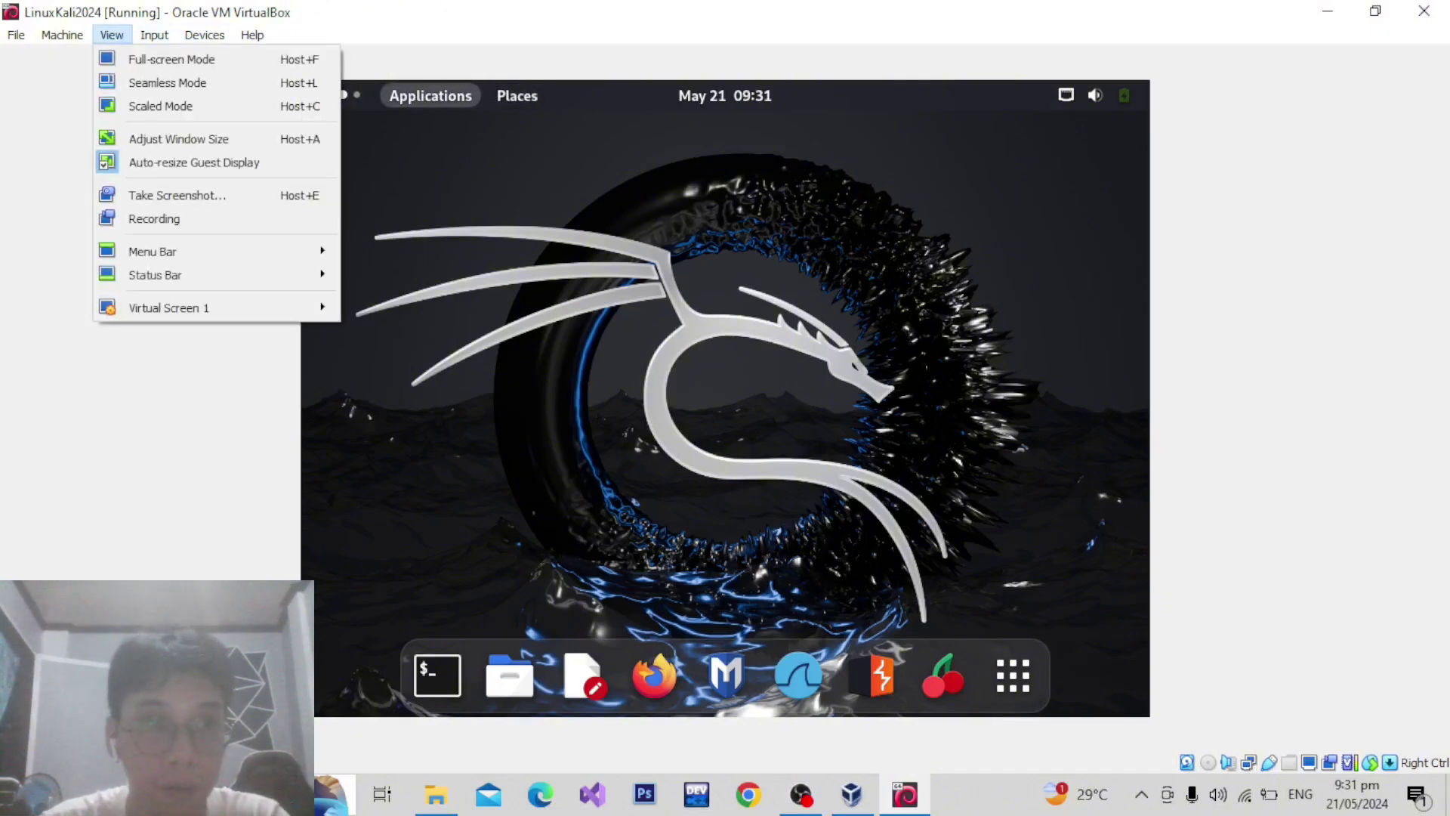
left_click(172, 59)
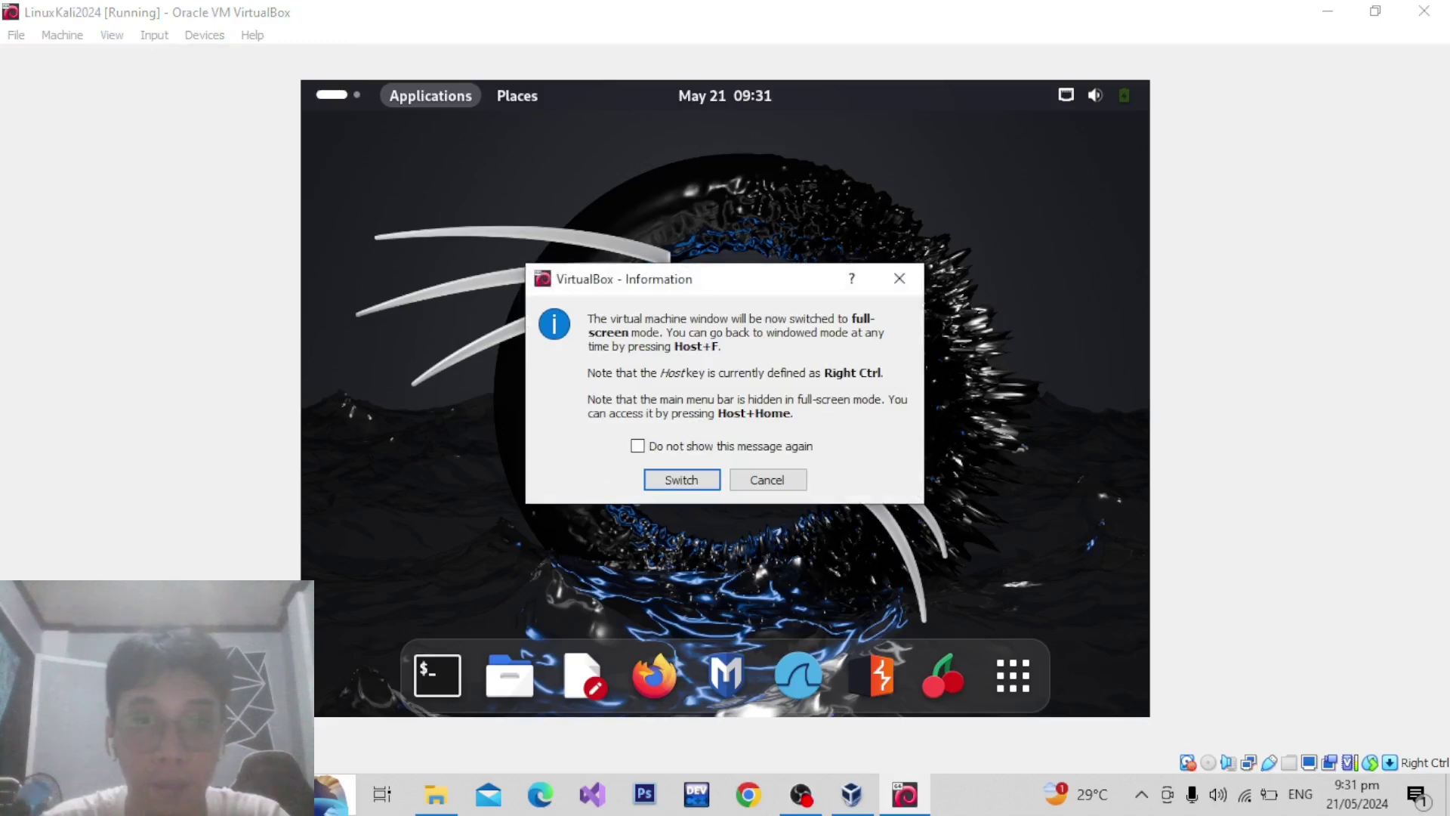
left_click(637, 446)
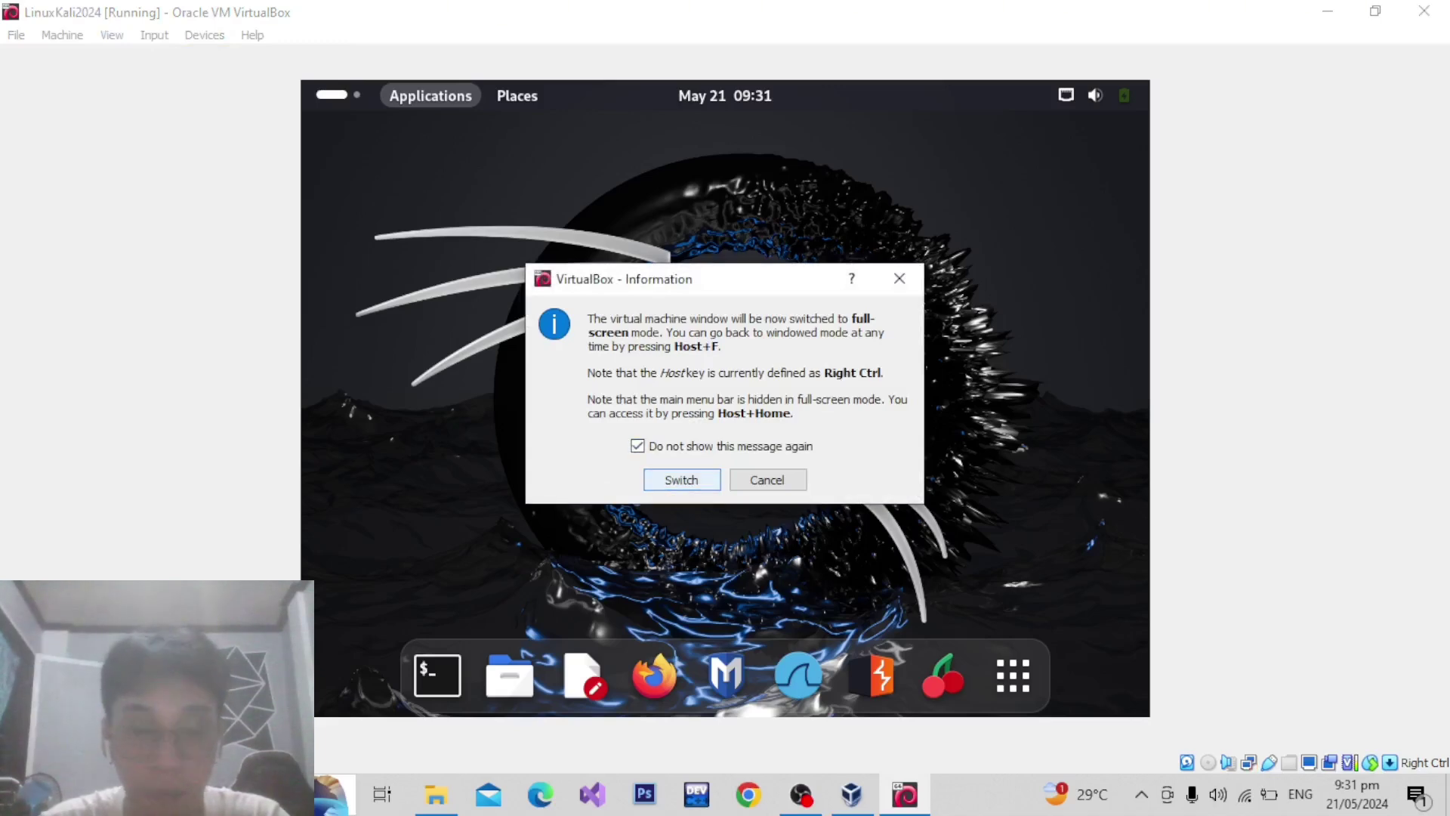
key("Return")
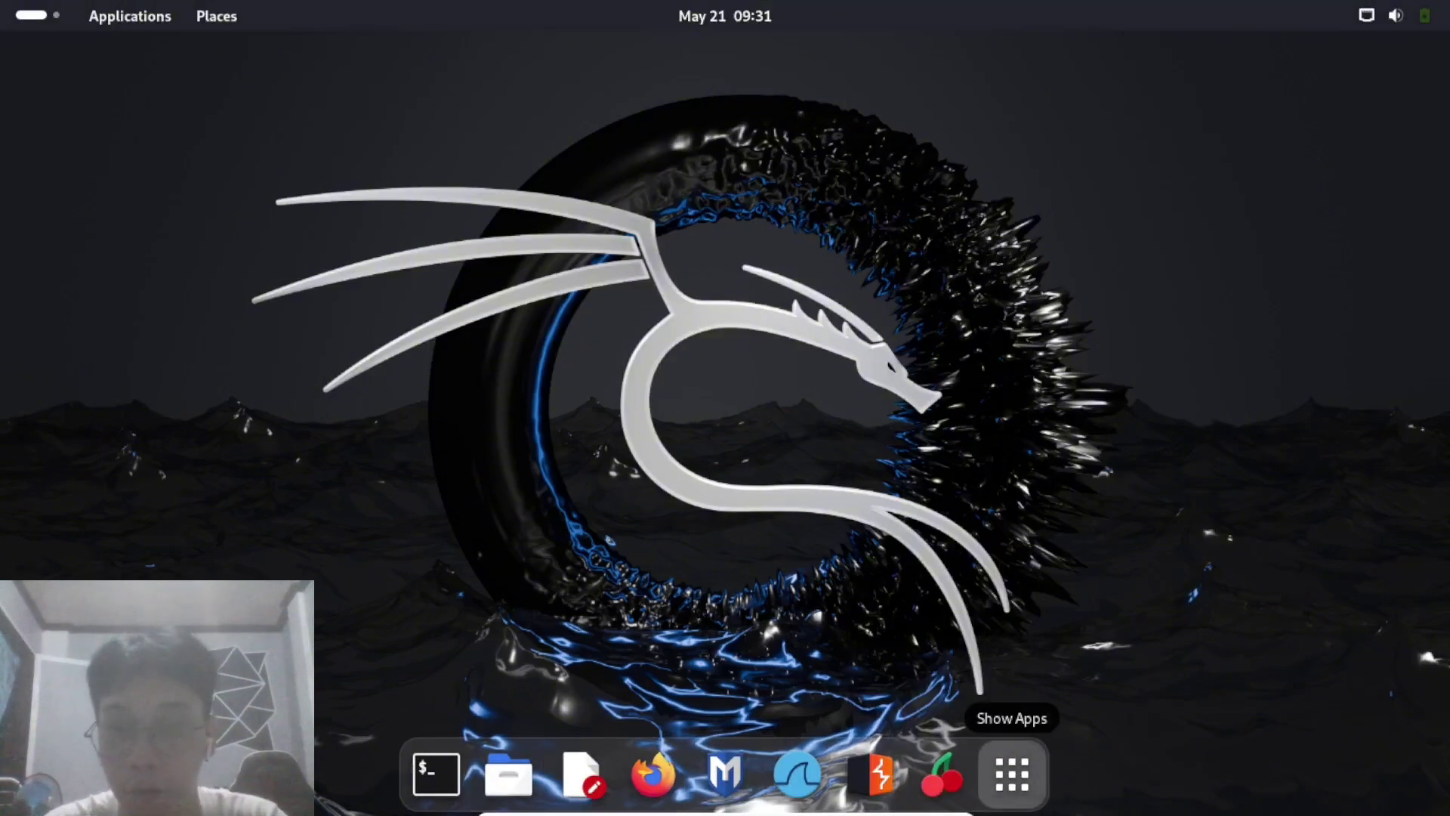
Browse the app grid pages and search for 'rebind', then clear the search.
left_click(1012, 774)
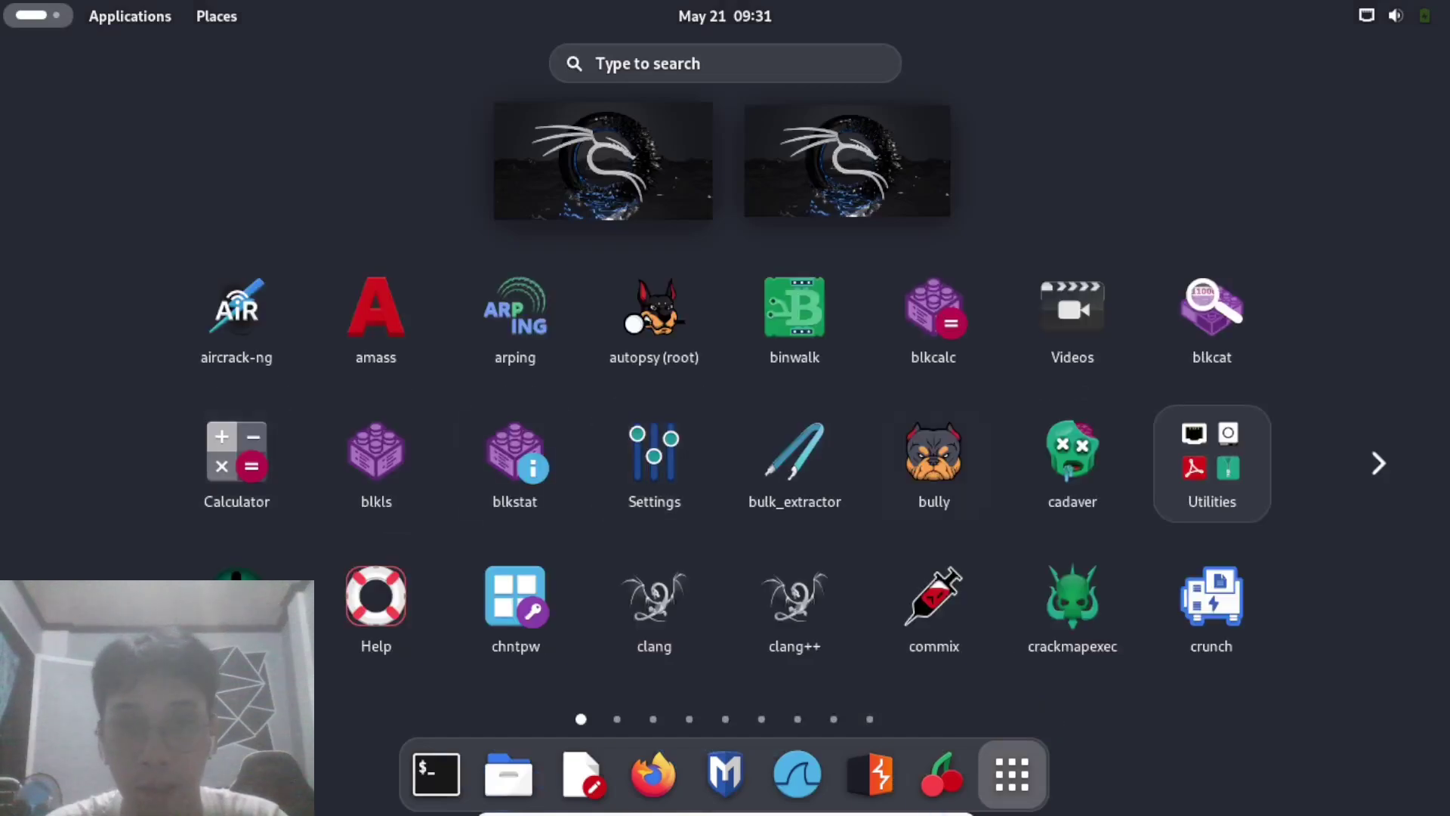
scroll(654, 463, "down", 1)
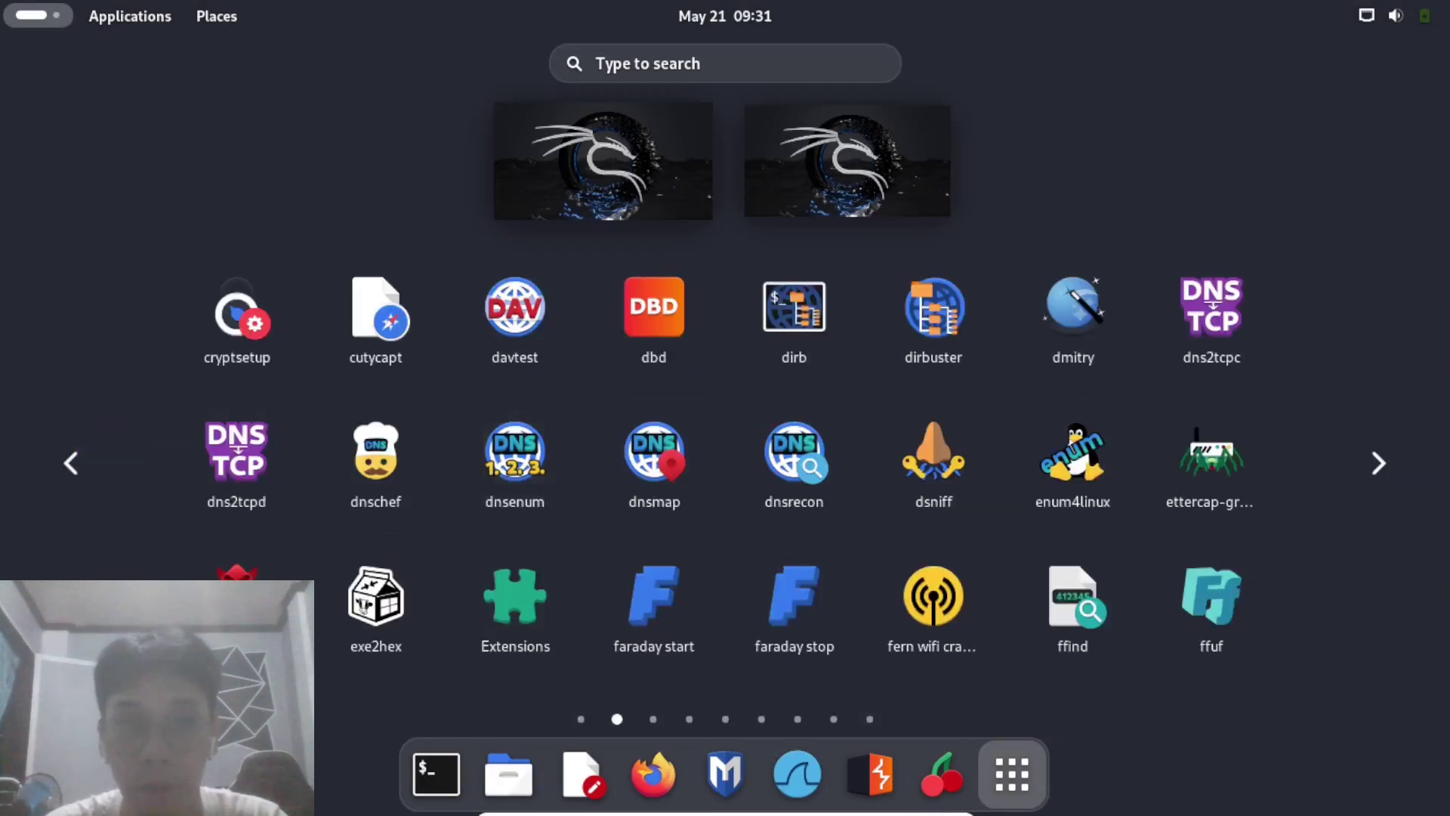
scroll(515, 463, "down", 3)
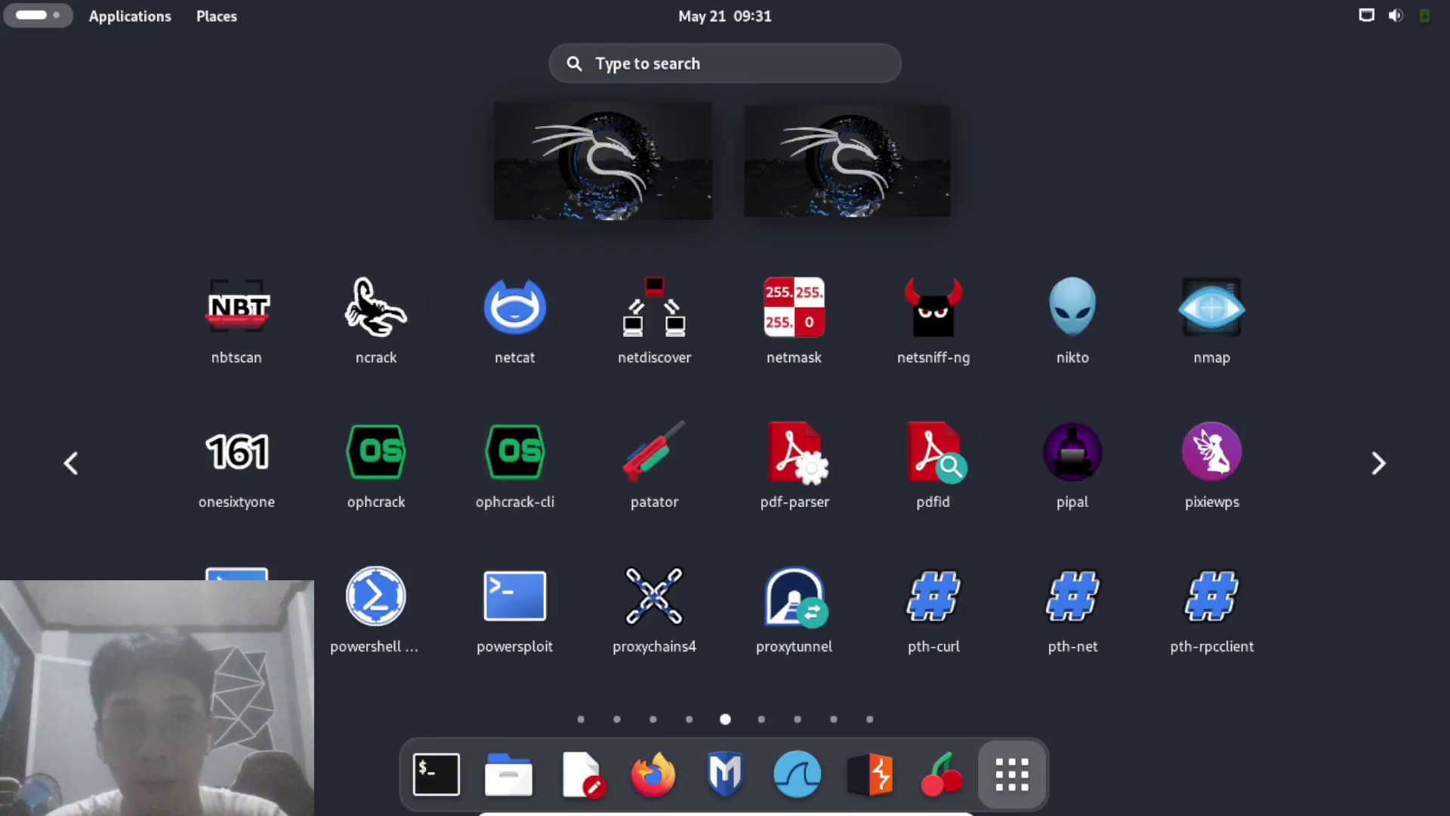
scroll(516, 463, "down", 1)
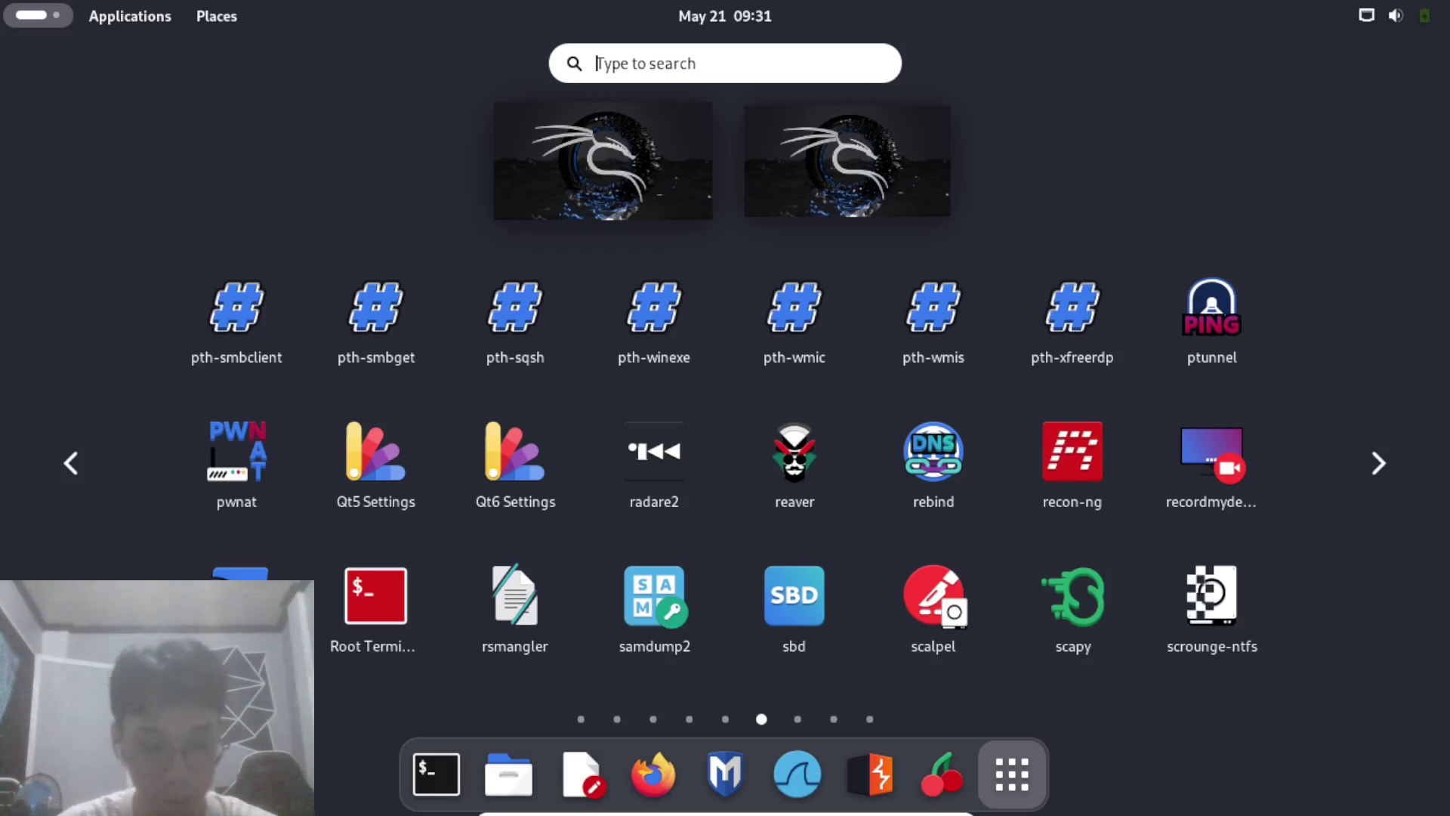
type("reb")
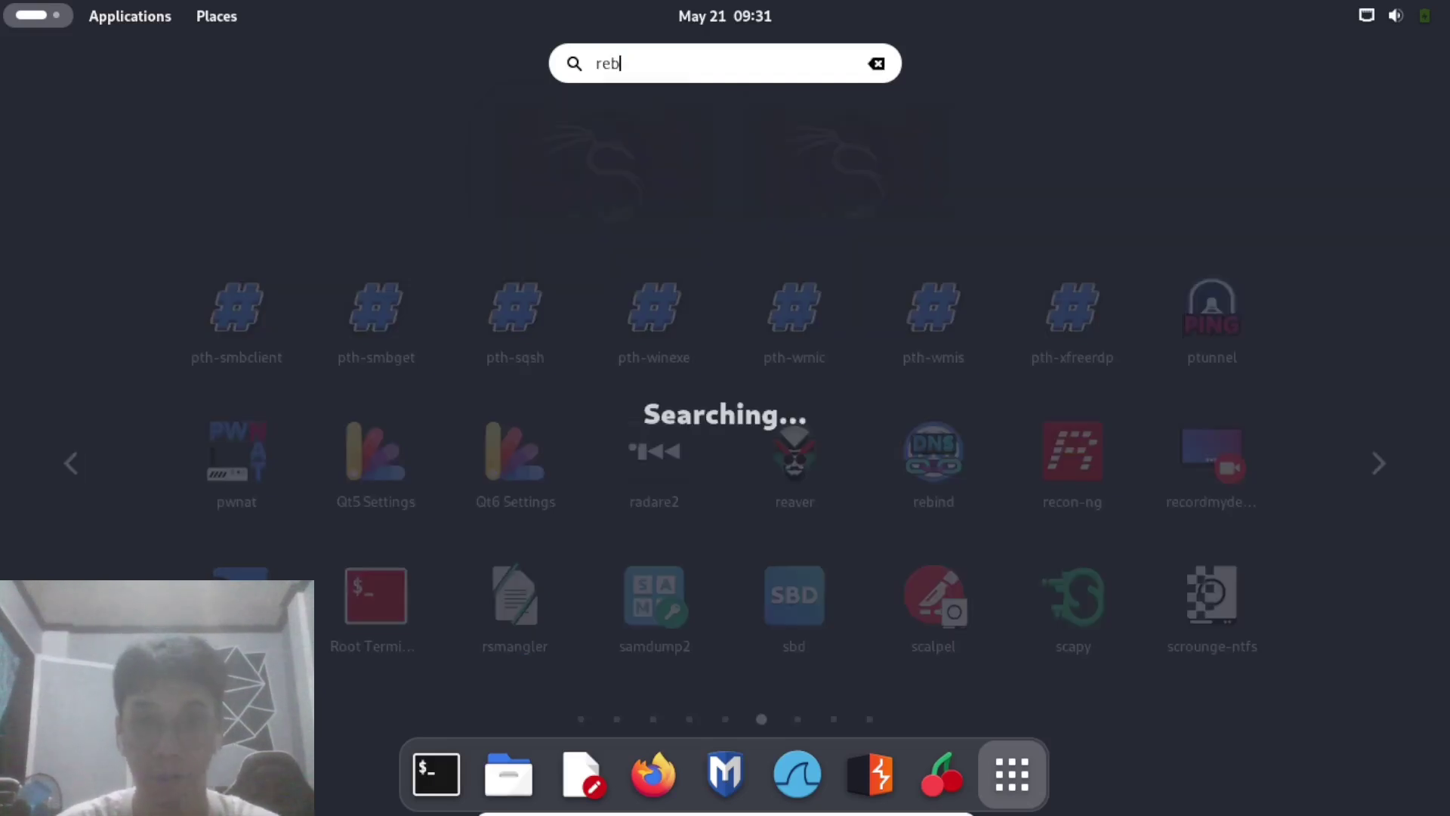
type("ind")
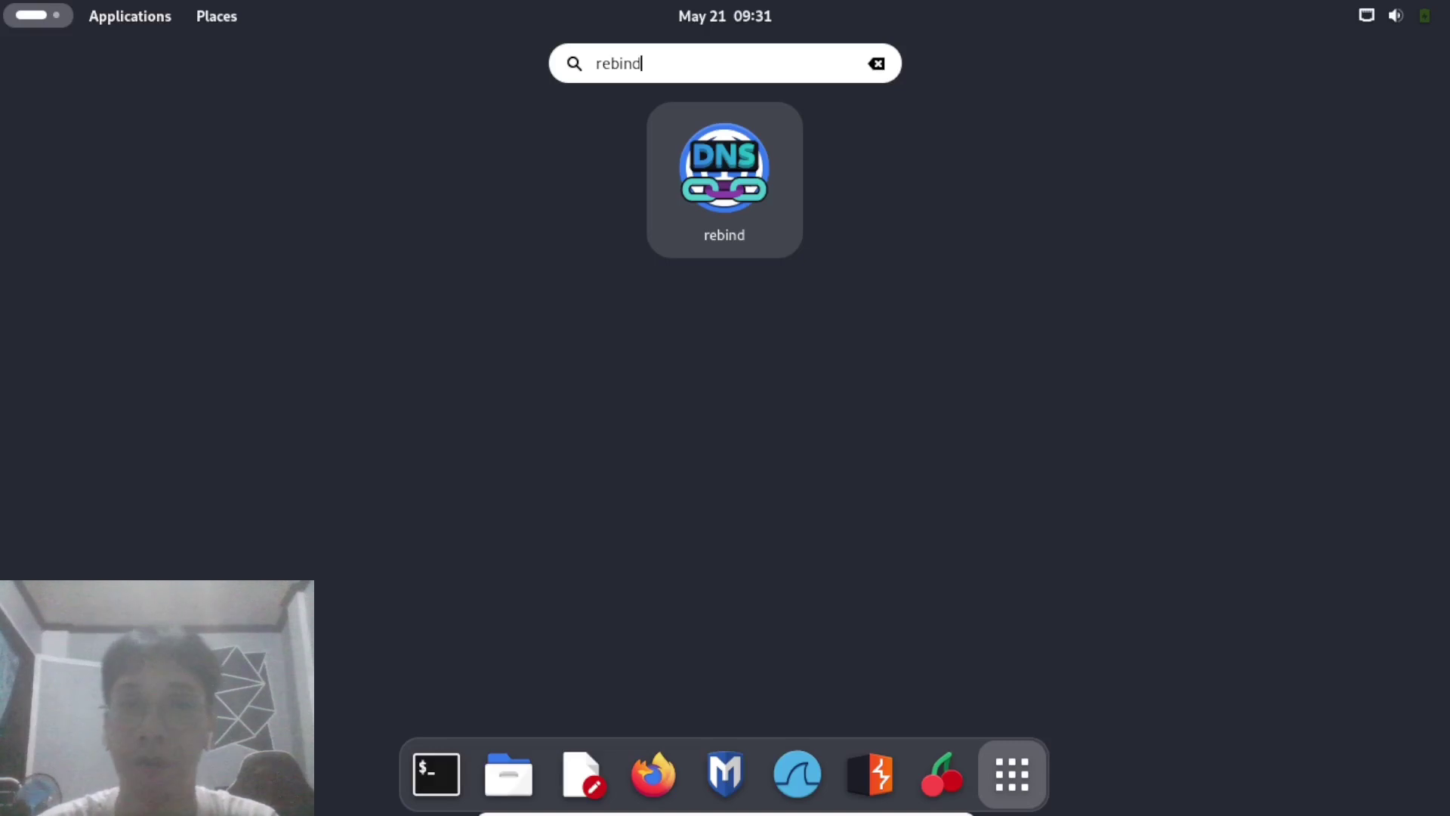
key("Escape")
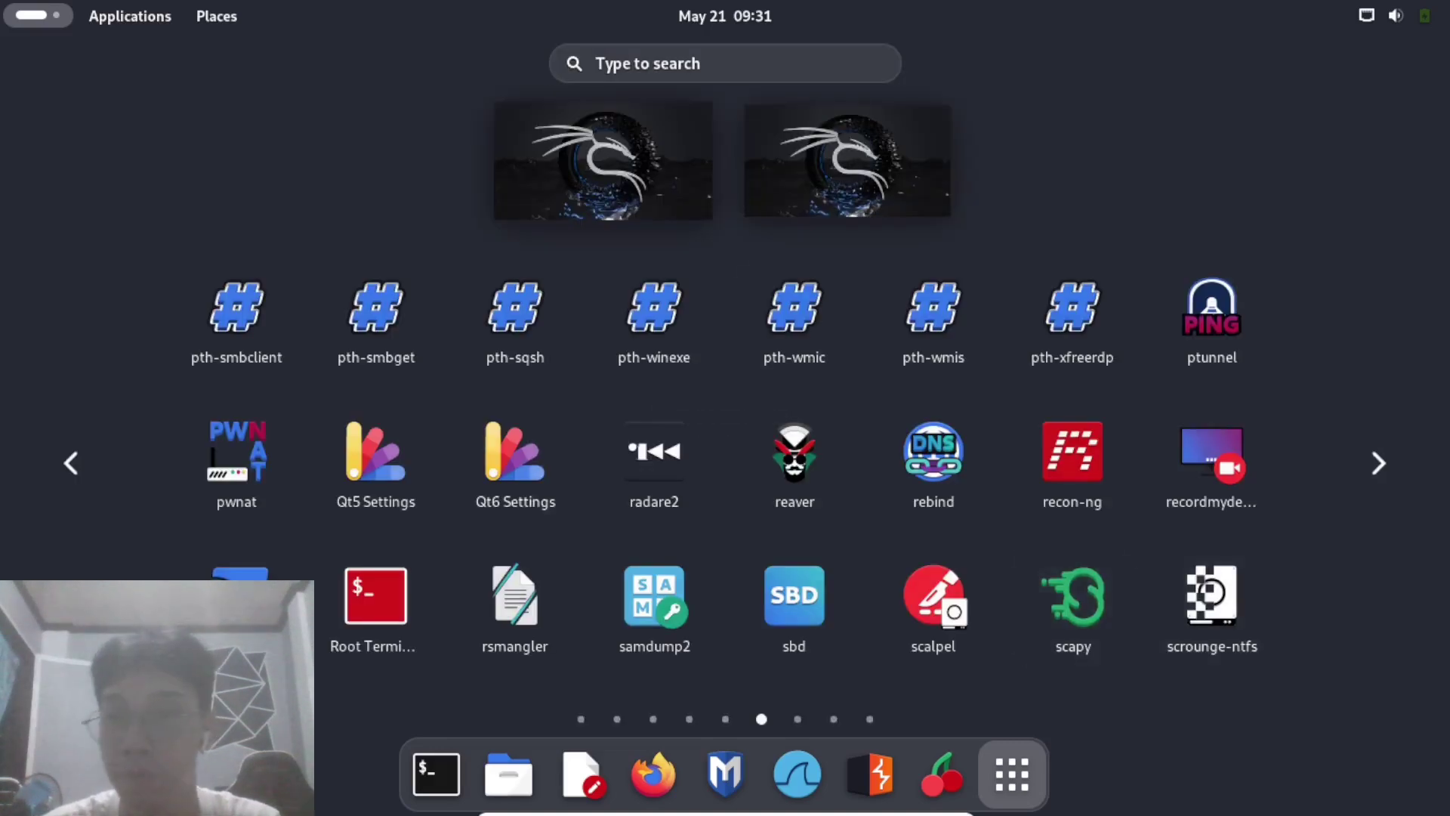
Page through the app grid, then launch Firefox ESR from the dock.
scroll(1073, 608, "down", 1)
scroll(1073, 608, "up", 1)
scroll(1074, 608, "down", 1)
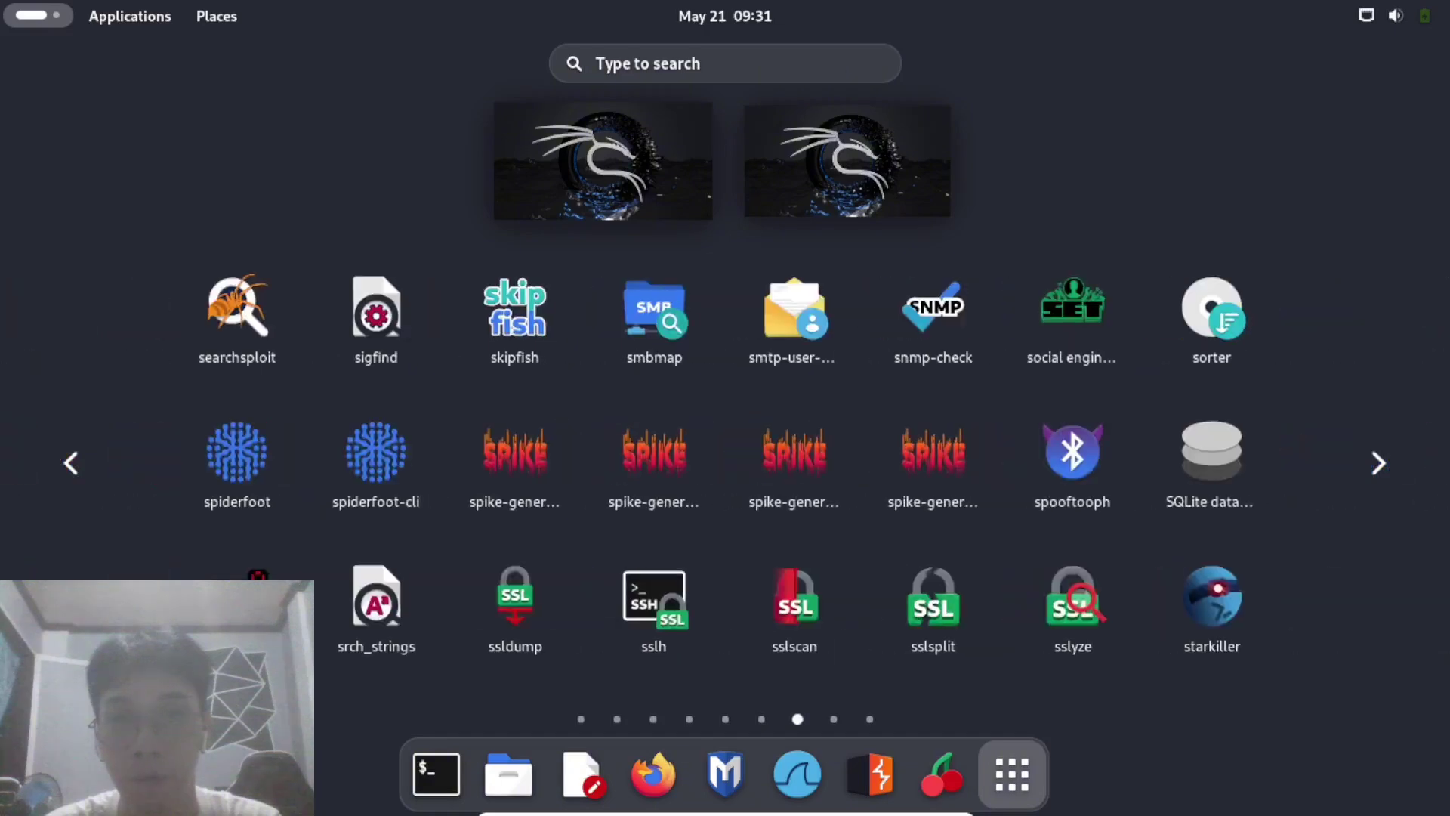
scroll(933, 461, "down", 1)
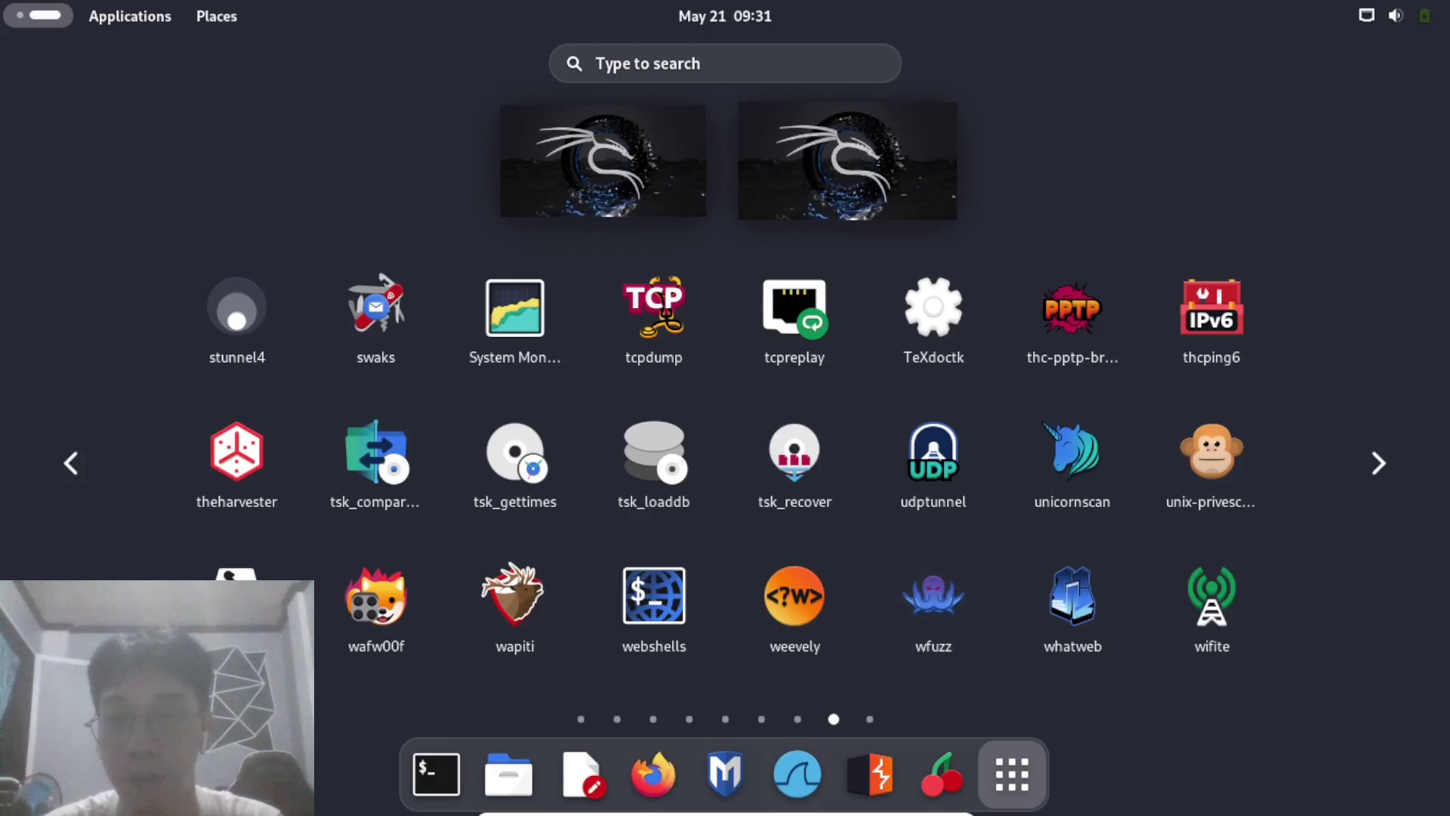
scroll(376, 608, "down", 1)
scroll(376, 608, "up", 2)
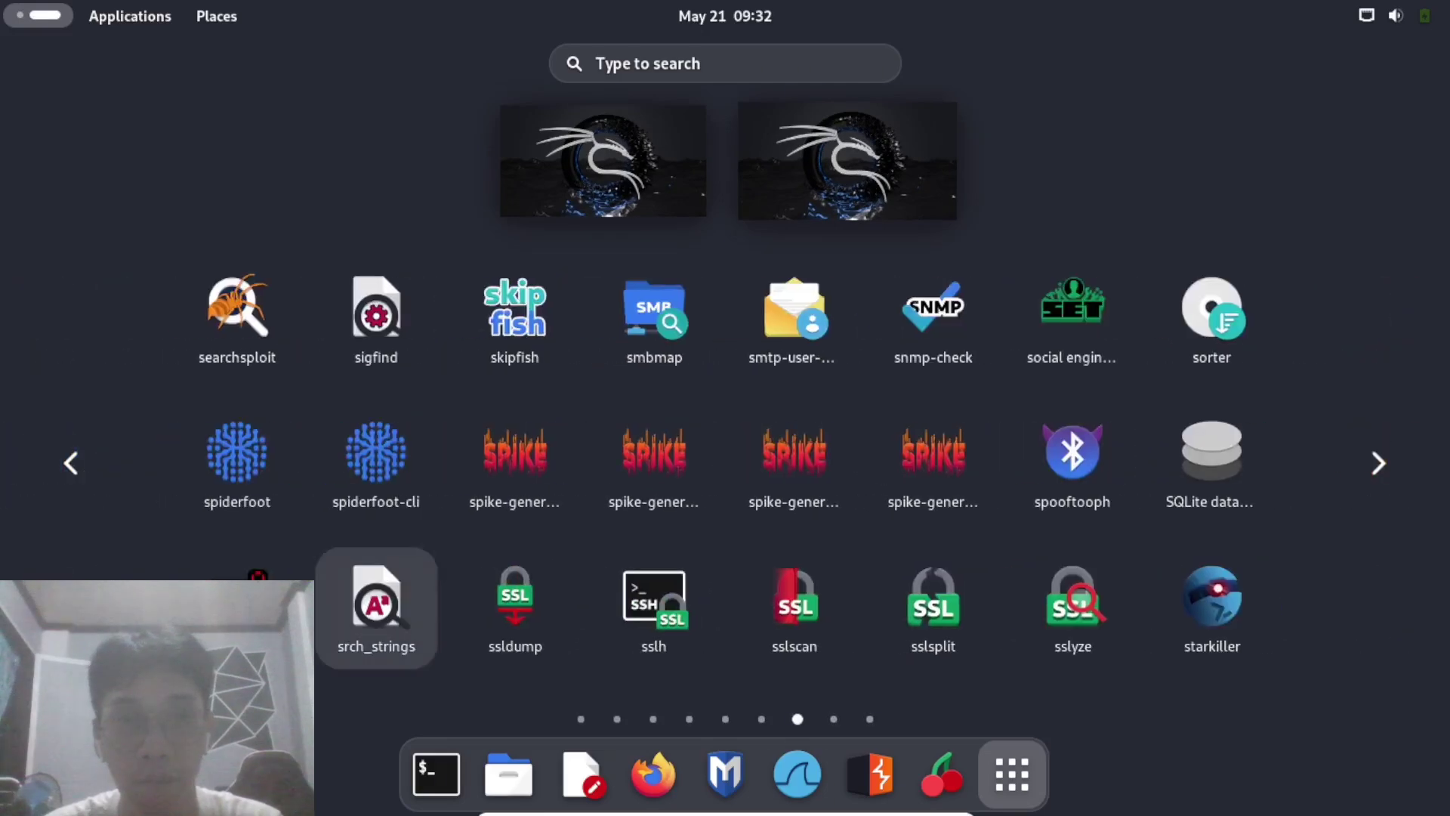
scroll(654, 604, "up", 4)
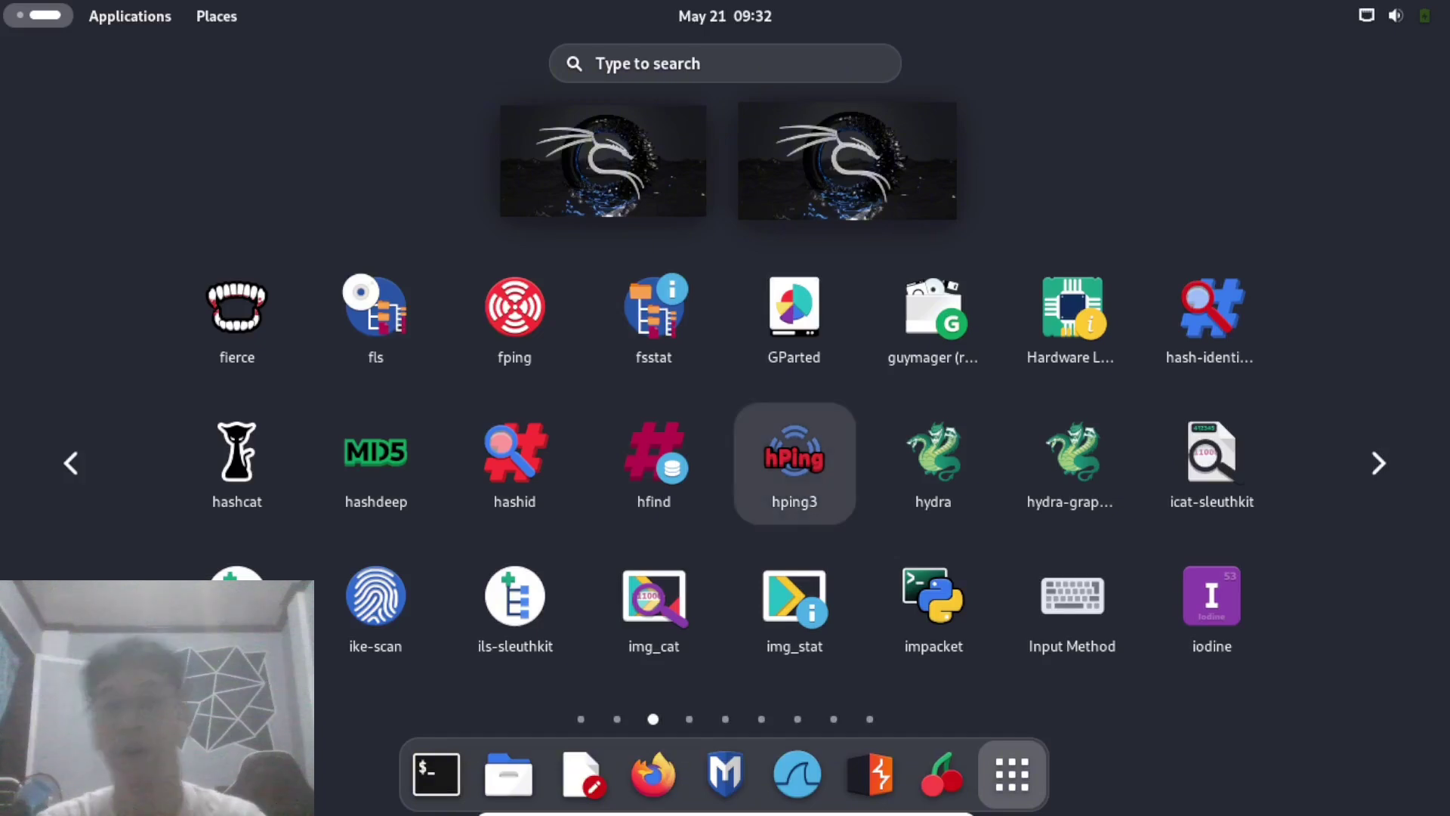
scroll(795, 462, "up", 1)
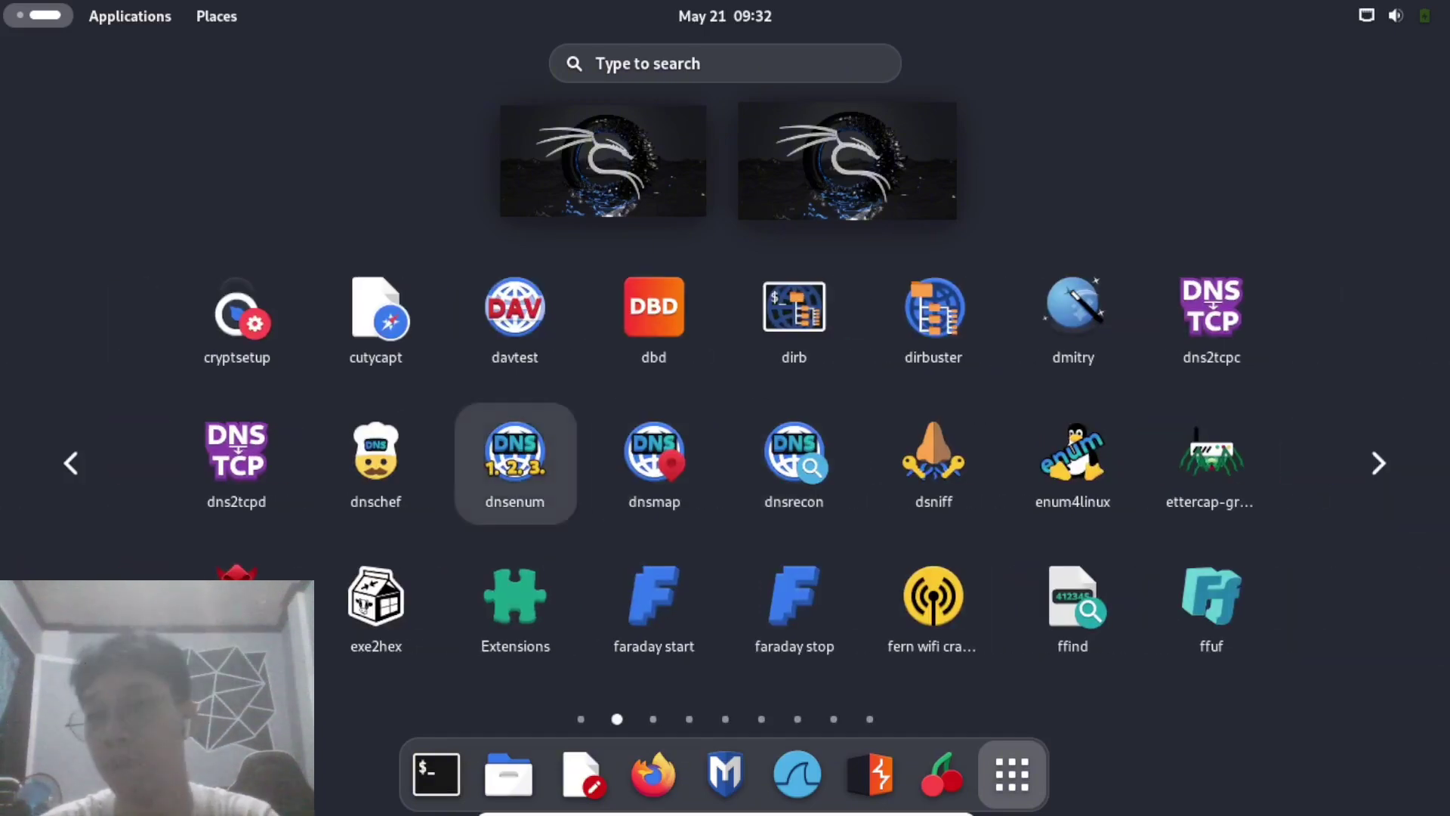
scroll(376, 605, "down", 1)
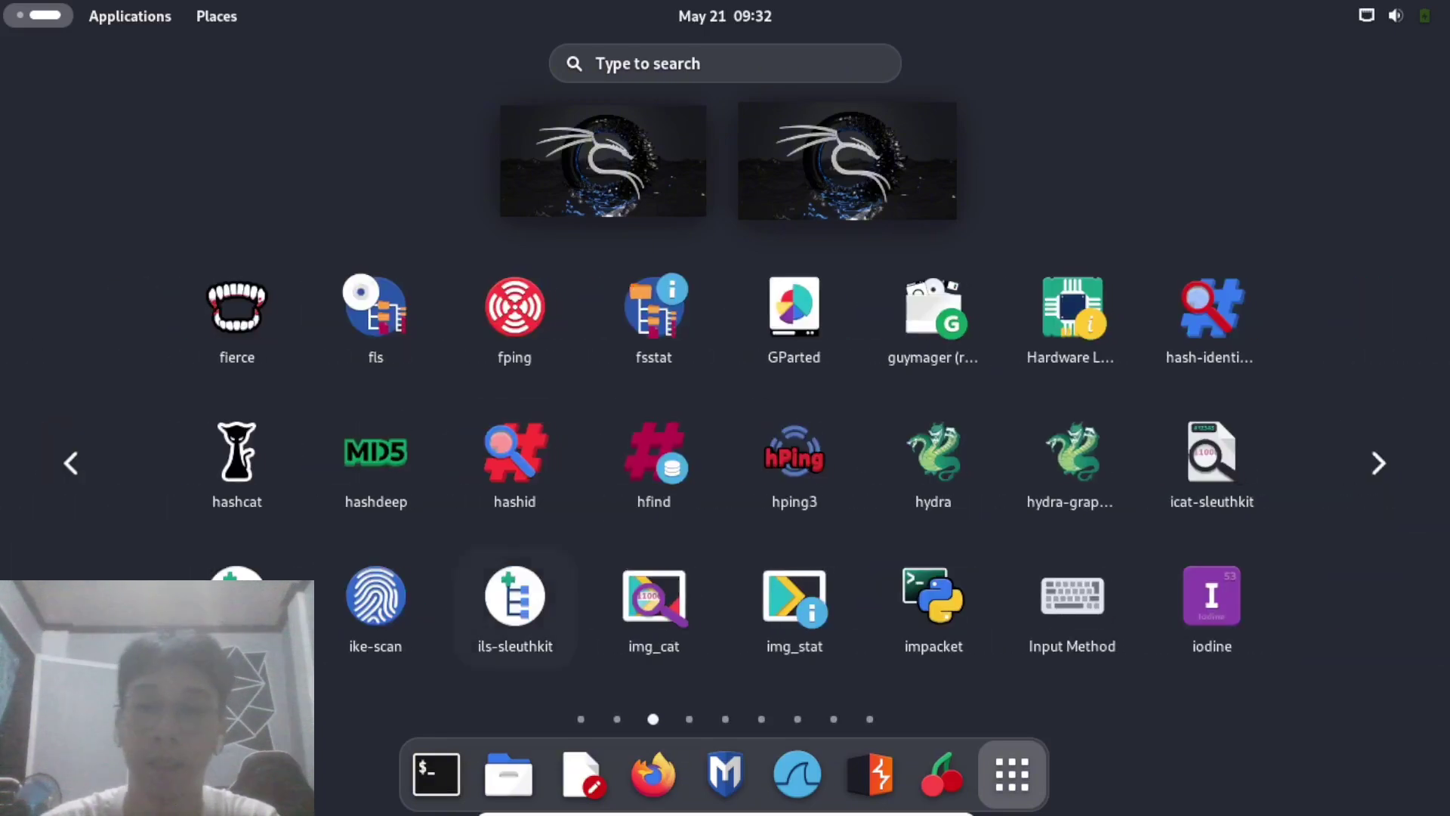
scroll(515, 605, "down", 1)
scroll(516, 605, "down", 1)
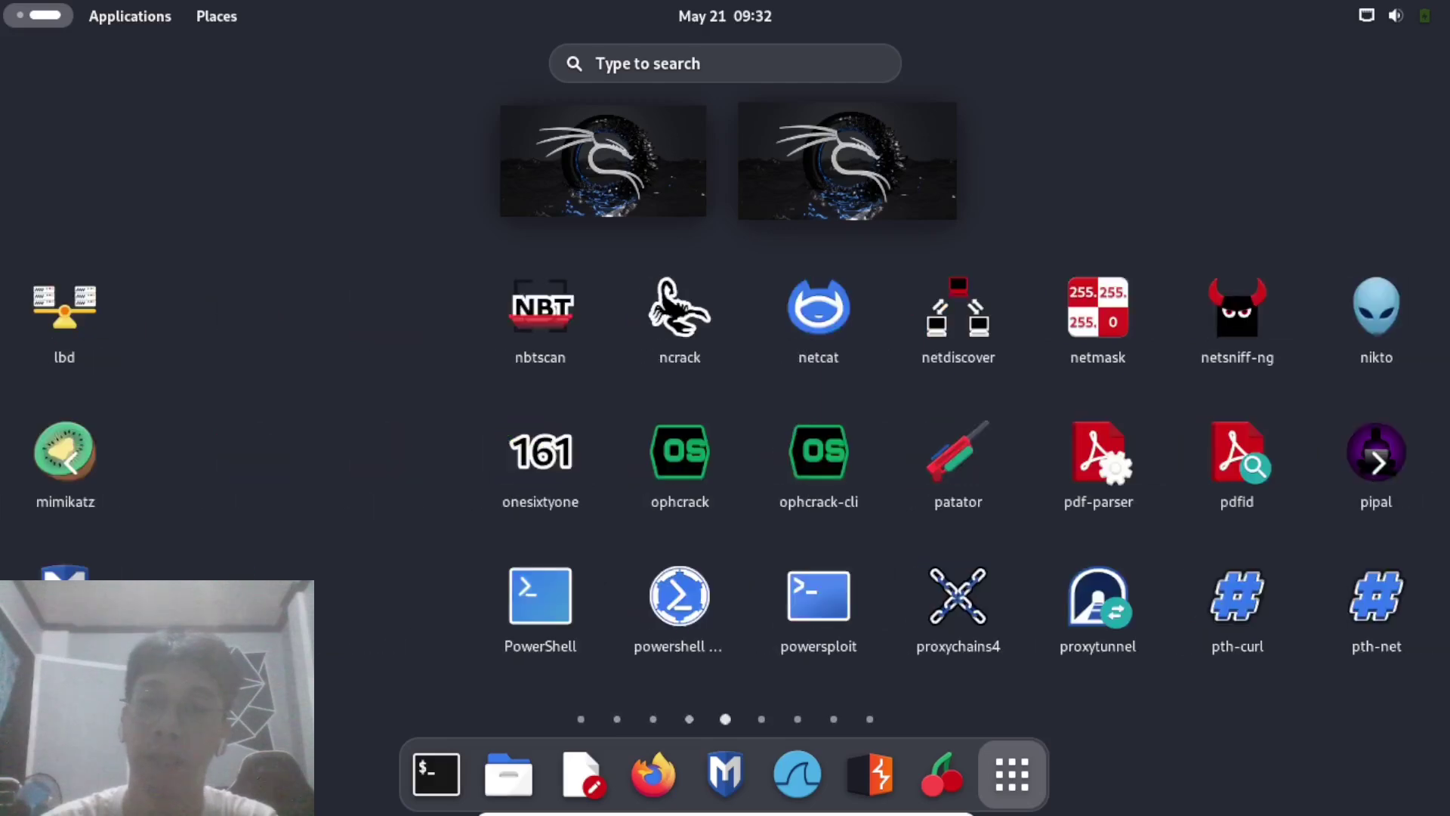
scroll(528, 604, "down", 1)
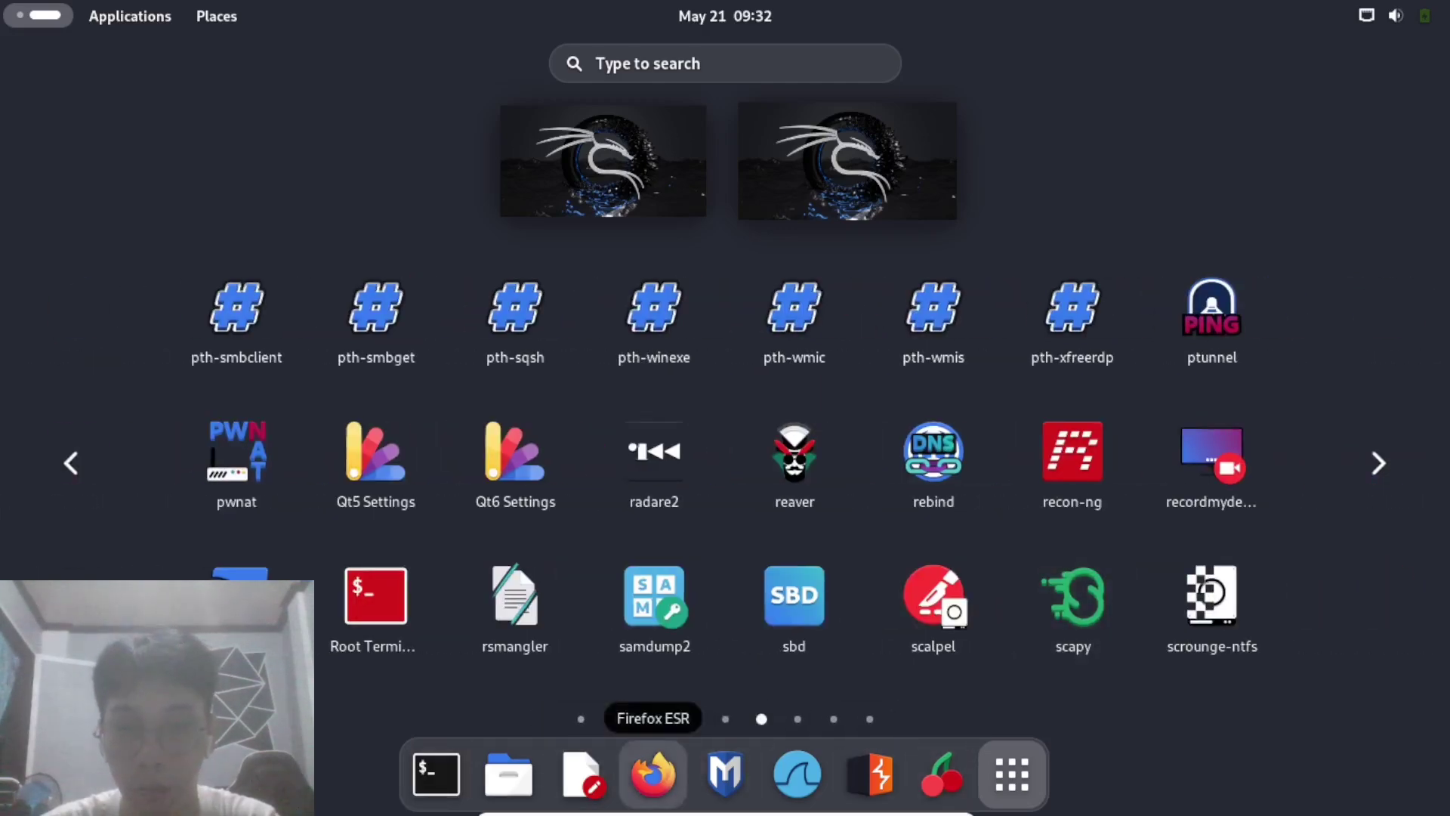
left_click(654, 775)
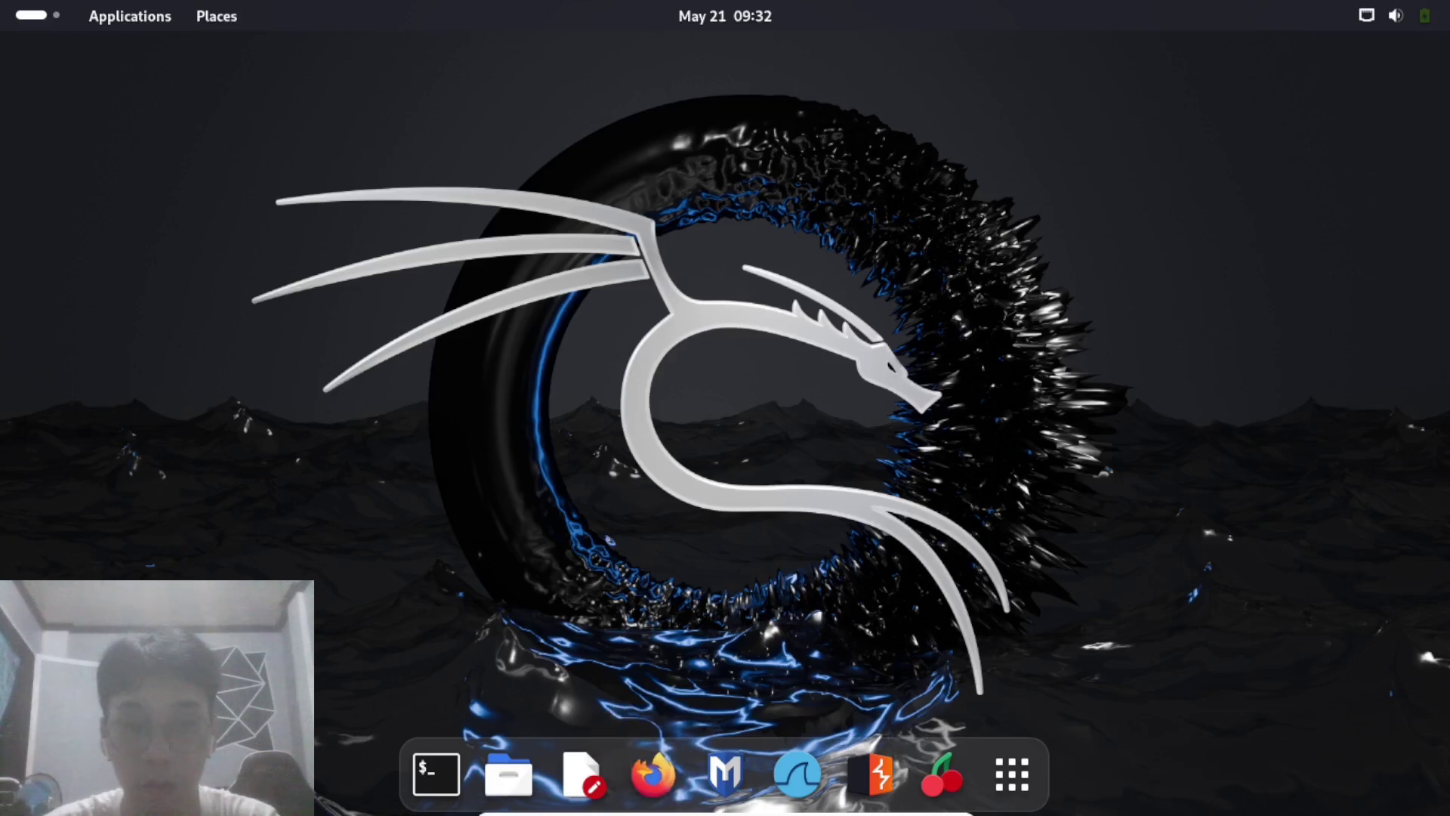
Open the app grid again and scroll through its pages.
left_click(1012, 775)
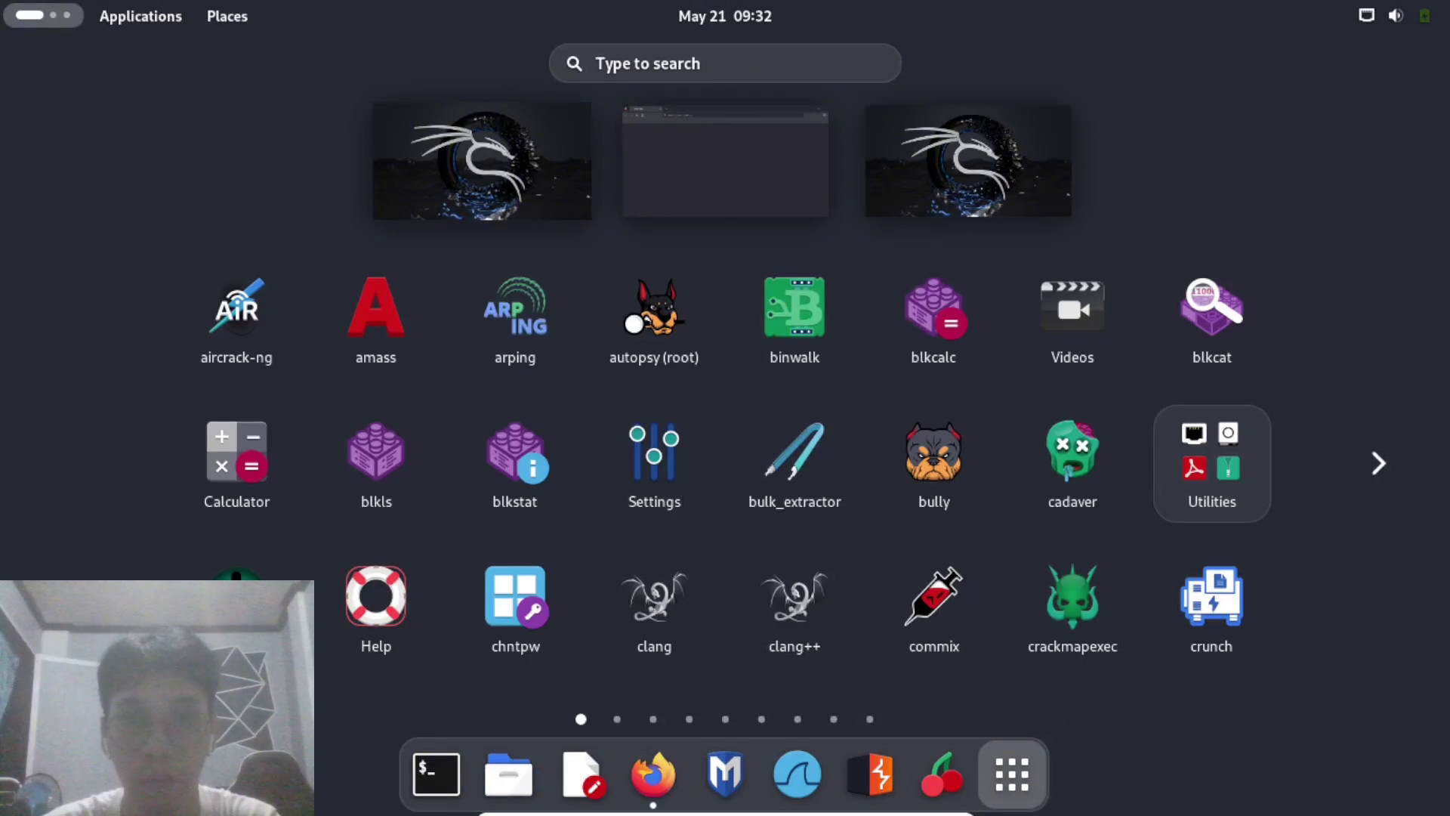
scroll(933, 463, "down", 1)
scroll(934, 463, "down", 1)
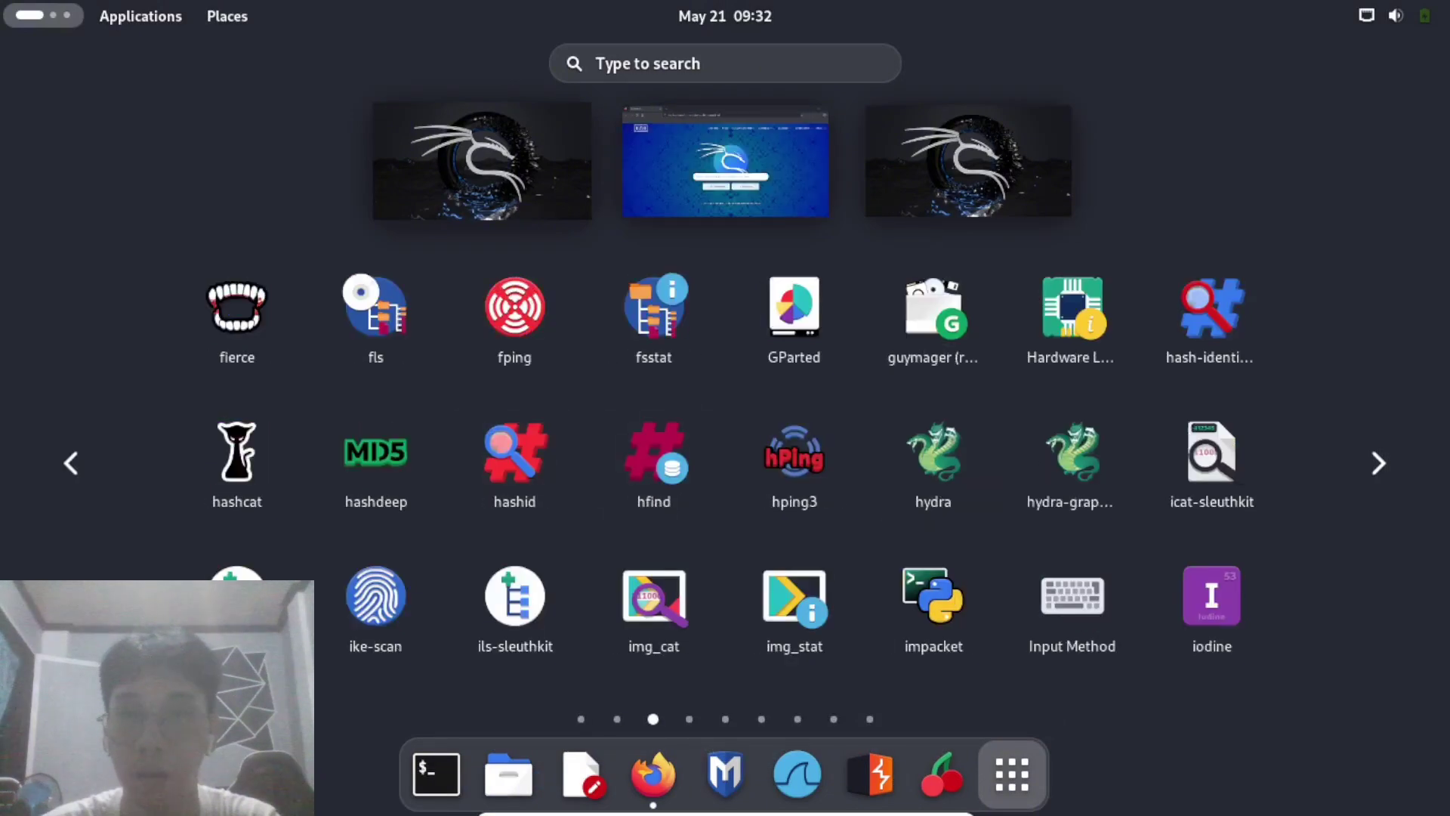
scroll(725, 463, "down", 4)
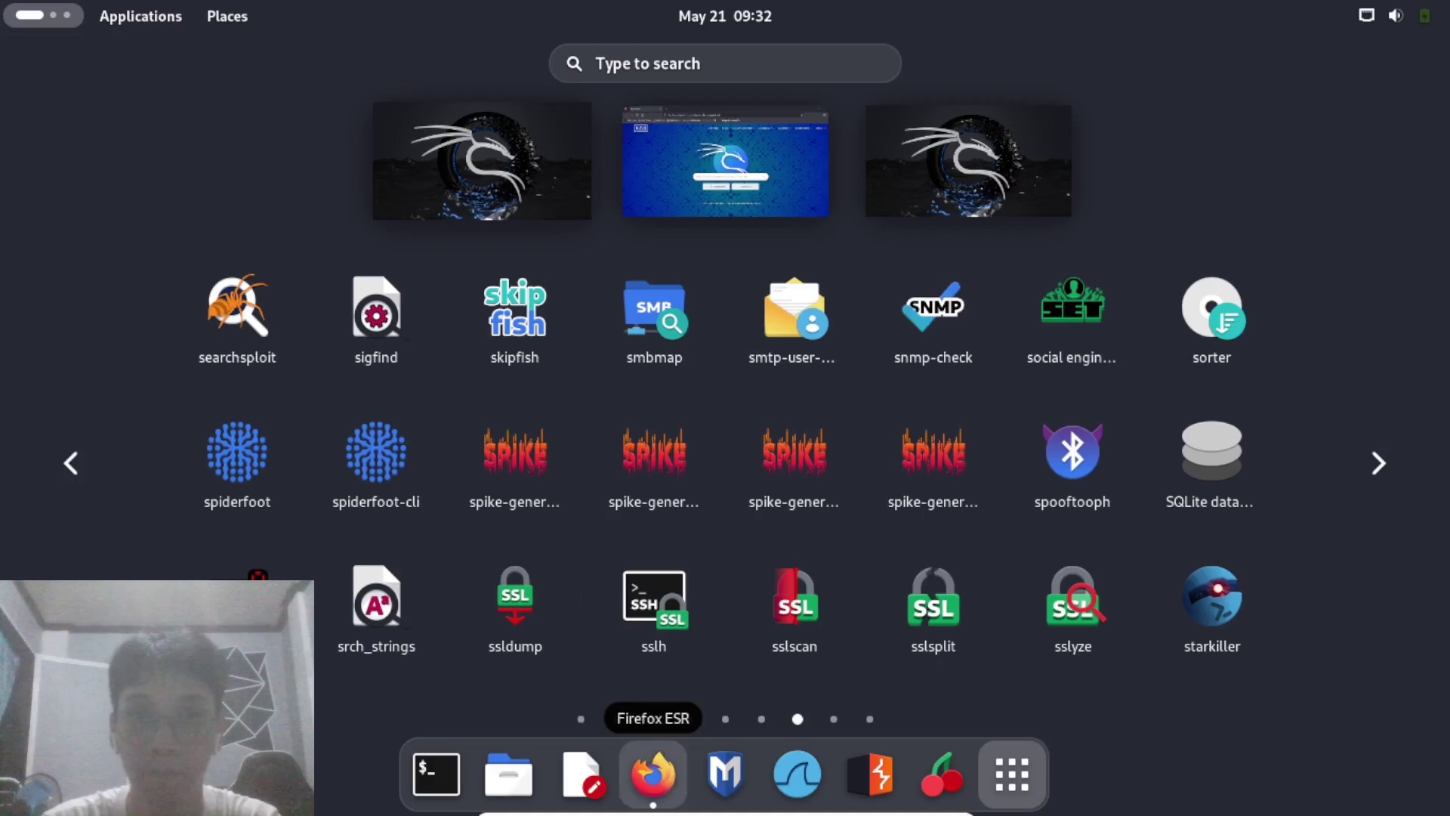
Bring Firefox forward, open a new tab and load YouTube from its shortcut tile.
left_click(653, 774)
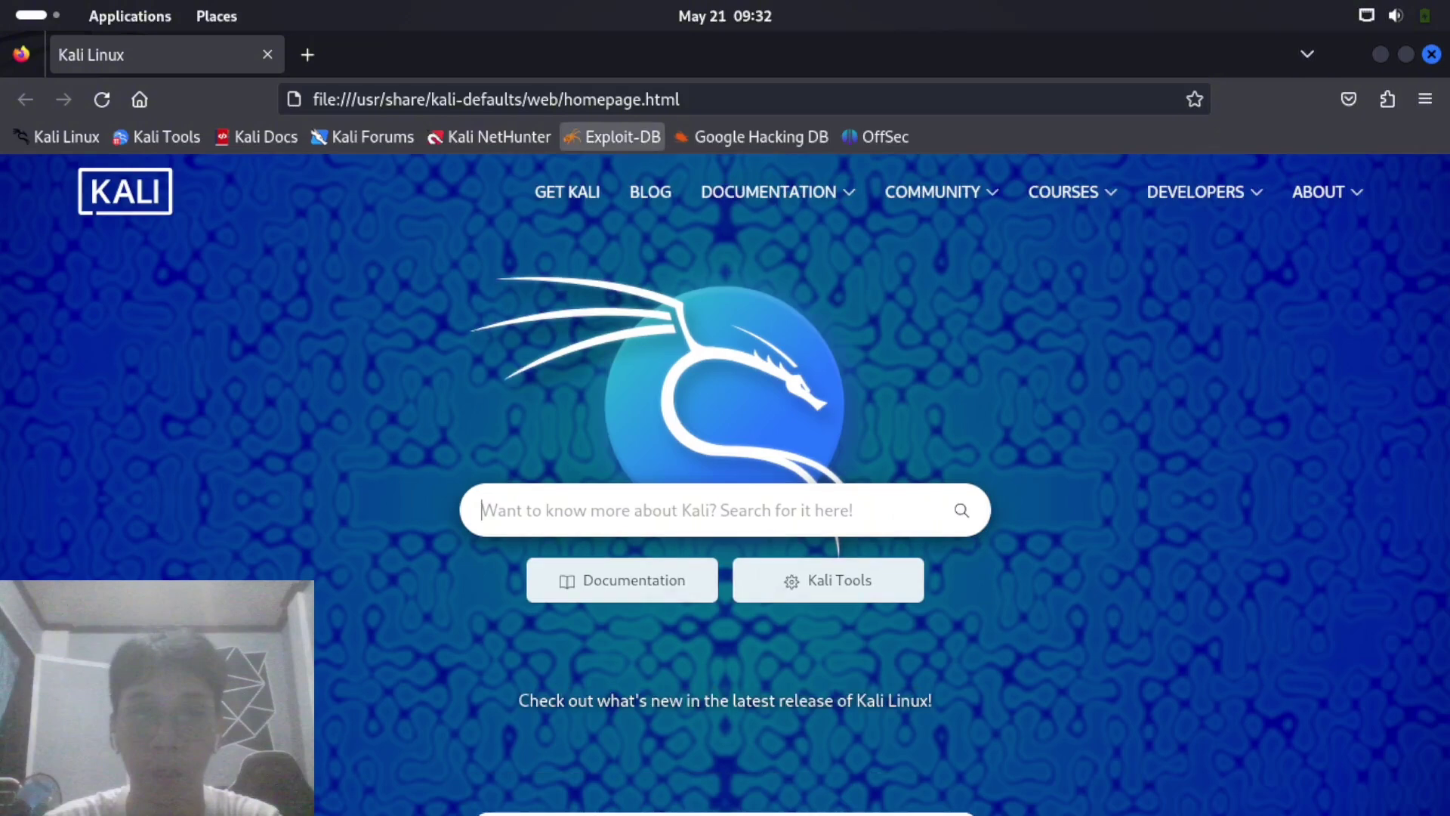
key("ctrl+t")
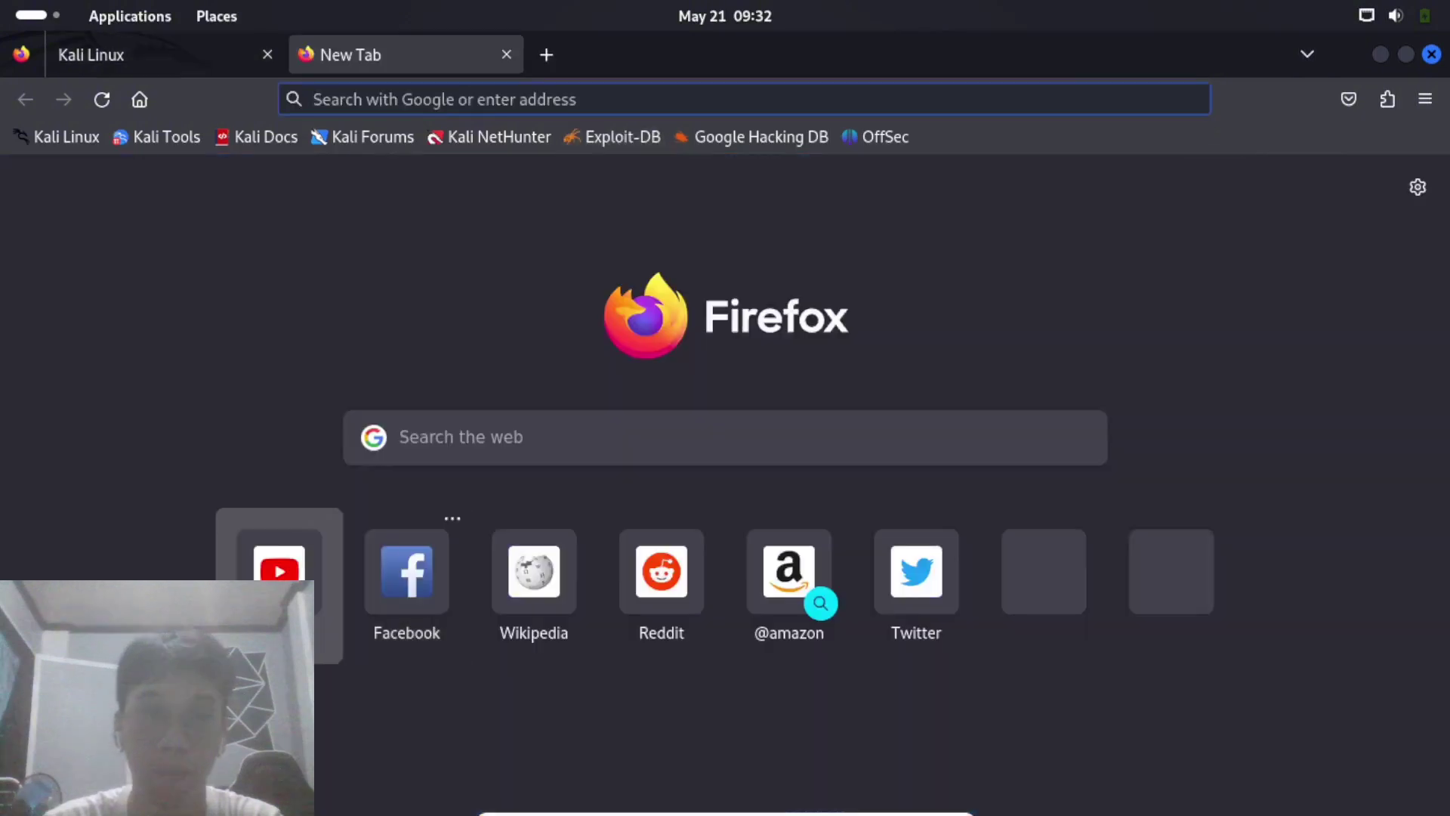
left_click(280, 567)
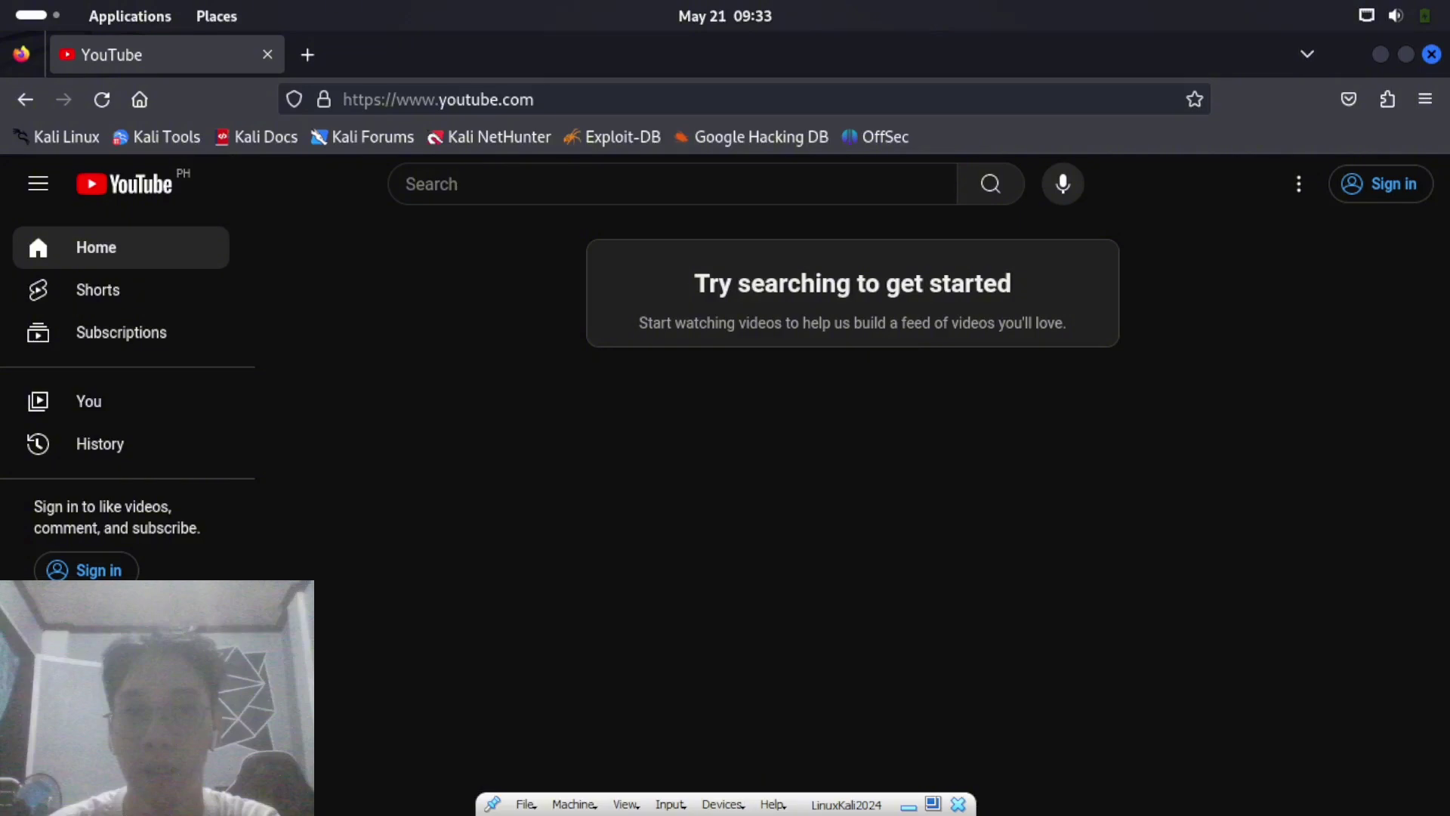
Enter the Google account e-mail, correcting a stray first letter, then the account password.
type("A")
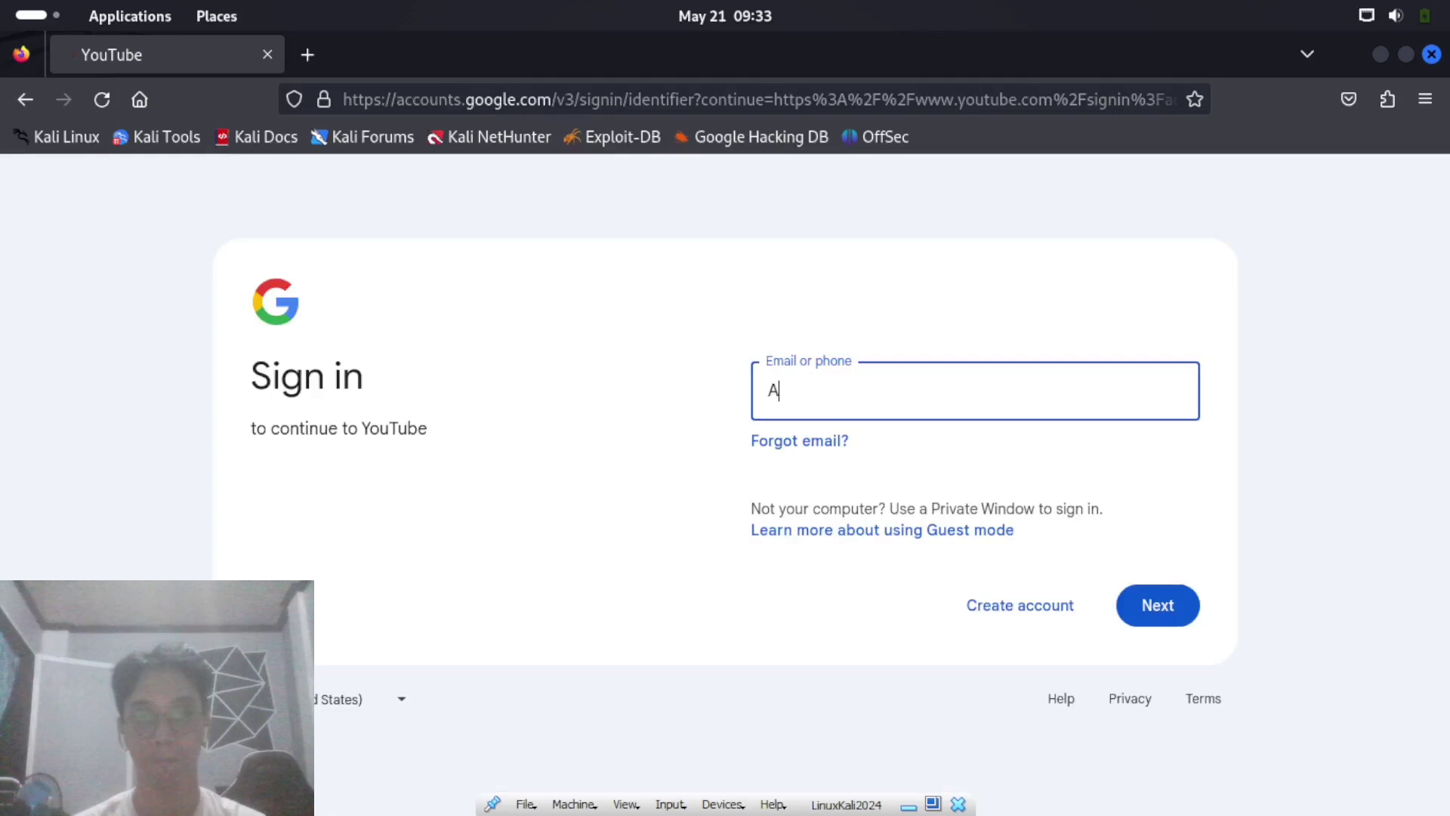
key("BackSpace")
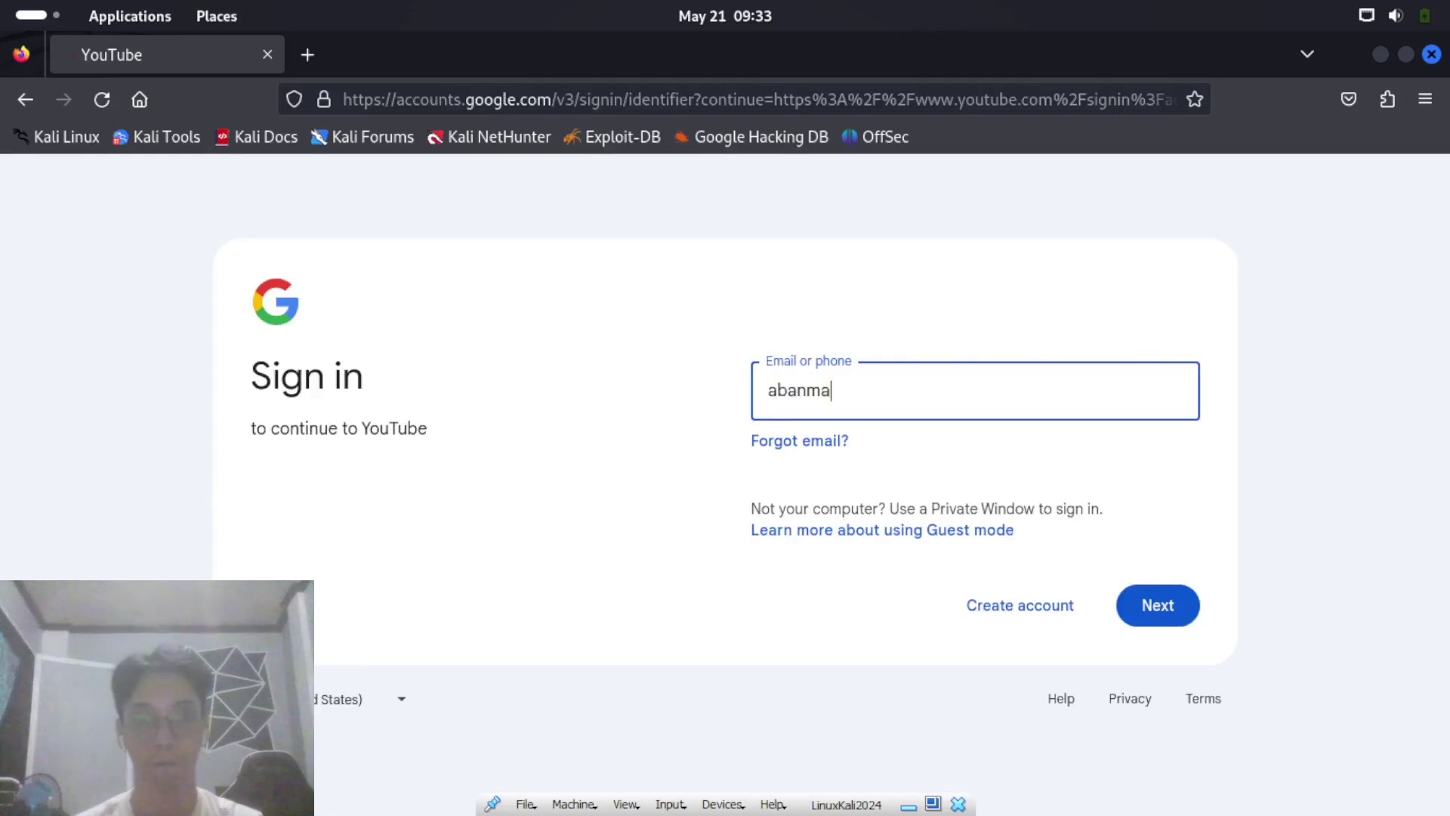
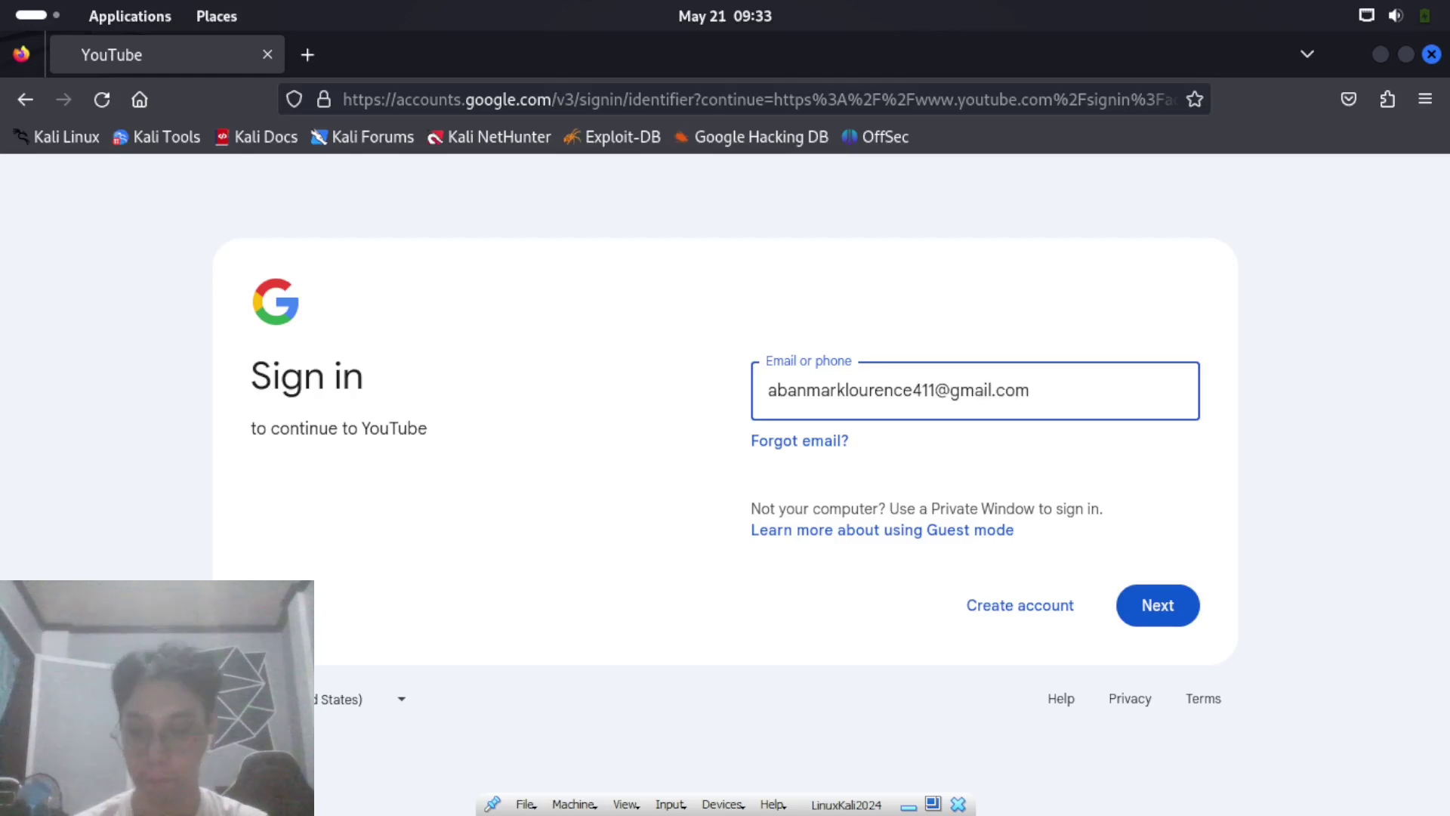
key("Return")
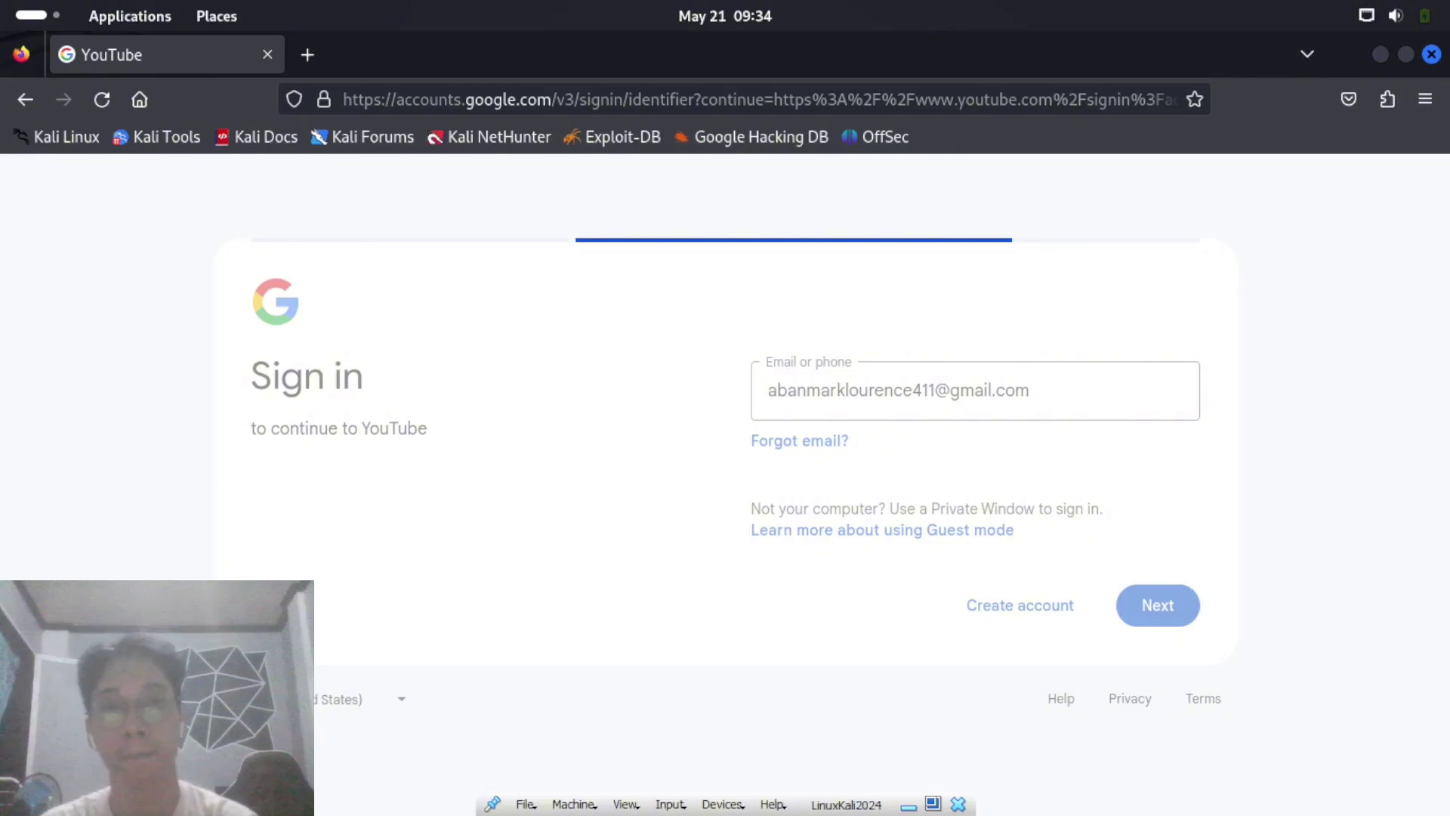
type("•••")
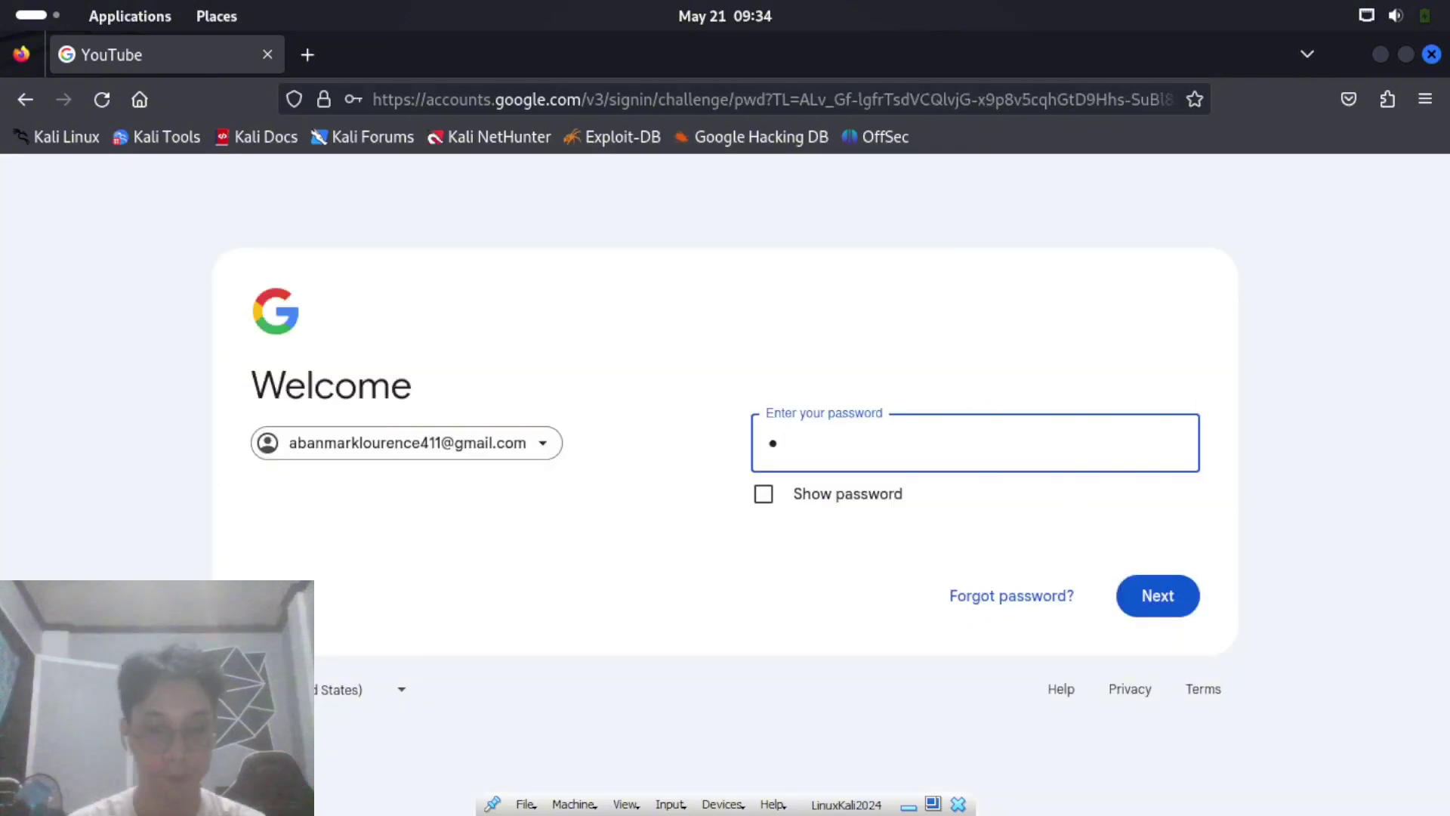
type("•")
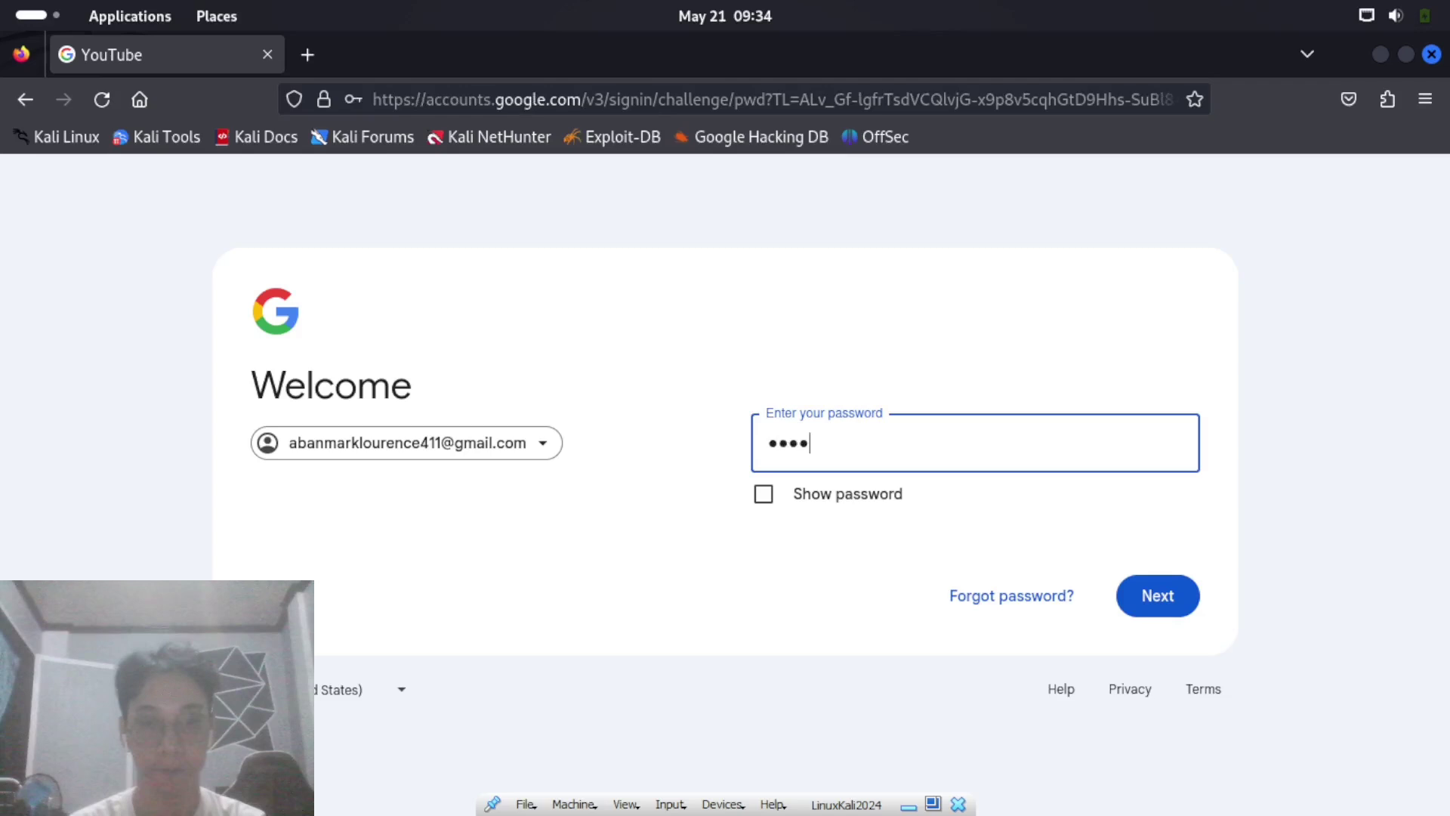
type("•••••••")
key("Return")
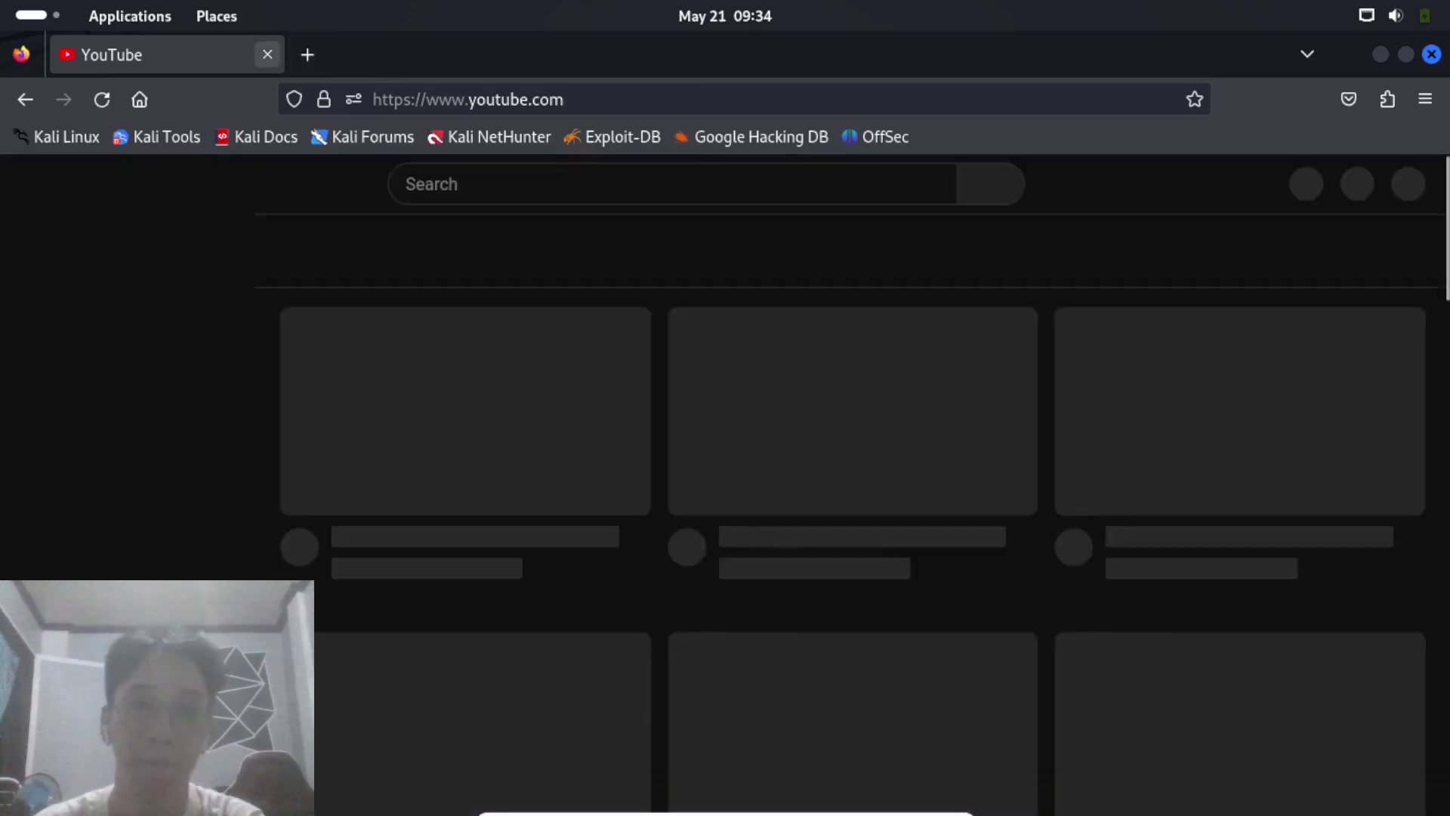
Scroll the signed-in YouTube feed and close the extra empty tab.
key("ctrl+t")
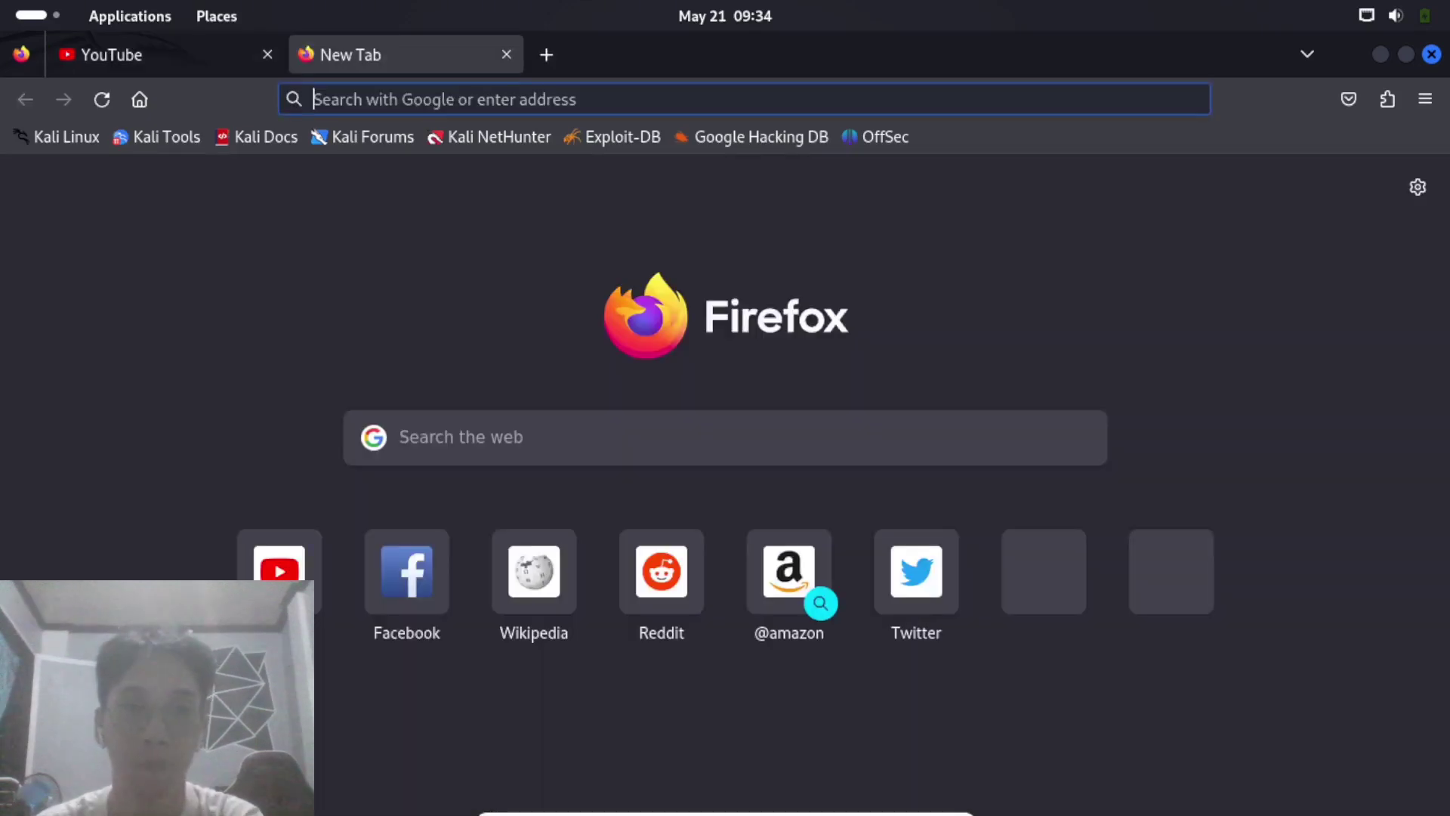
key("ctrl+Tab")
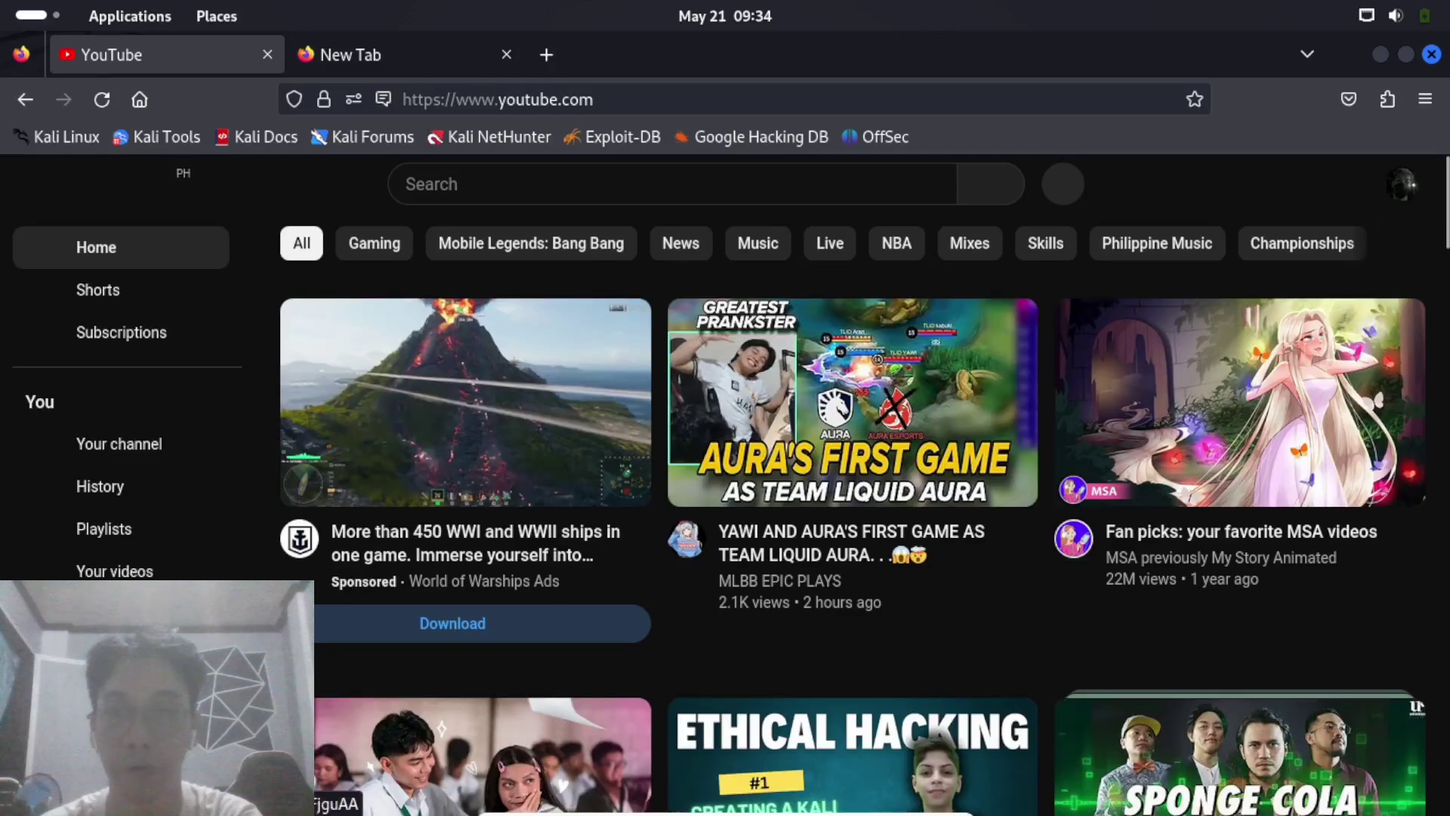
scroll(852, 484, "down", 8)
scroll(852, 483, "down", 5)
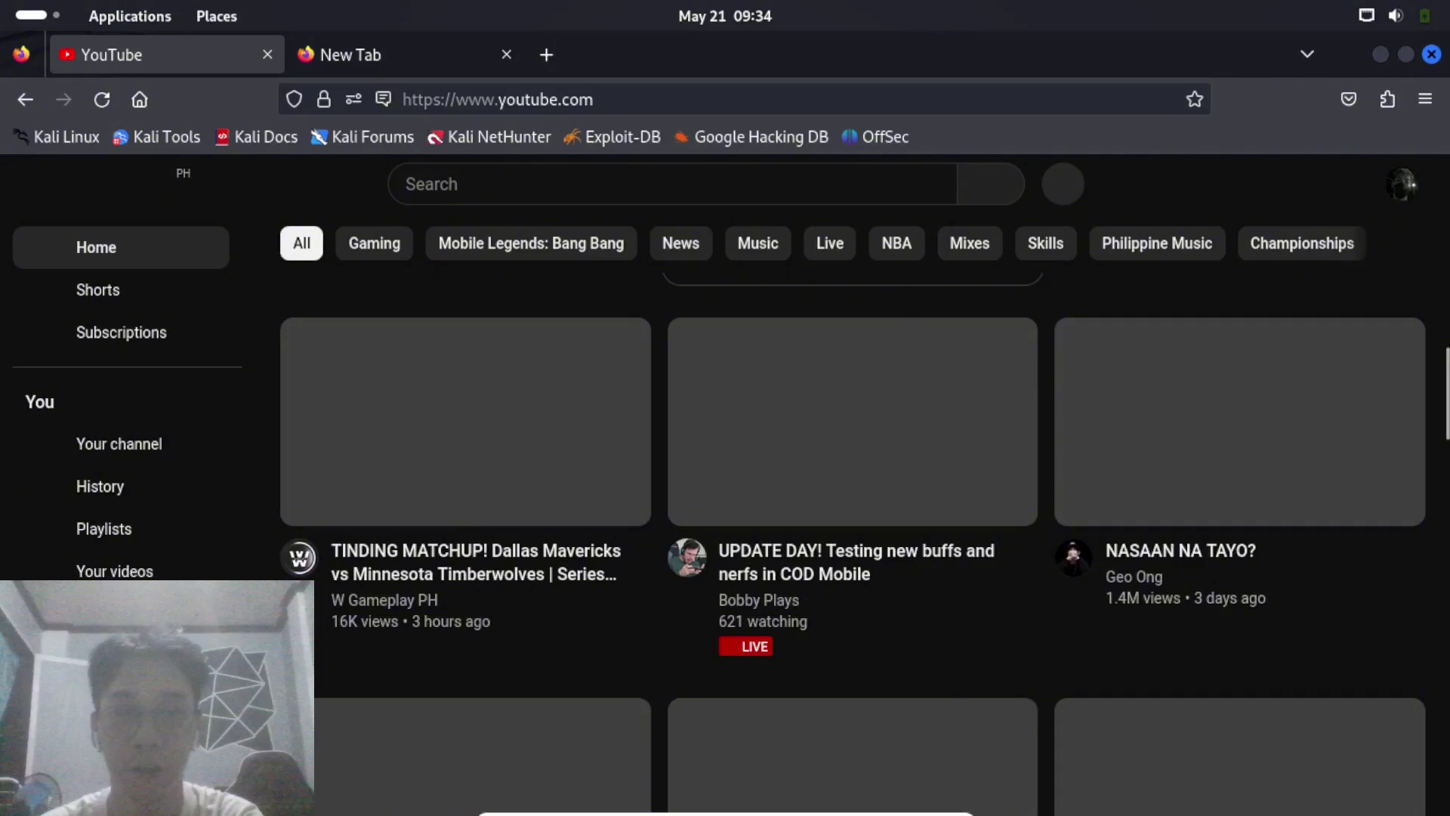
scroll(852, 484, "up", 5)
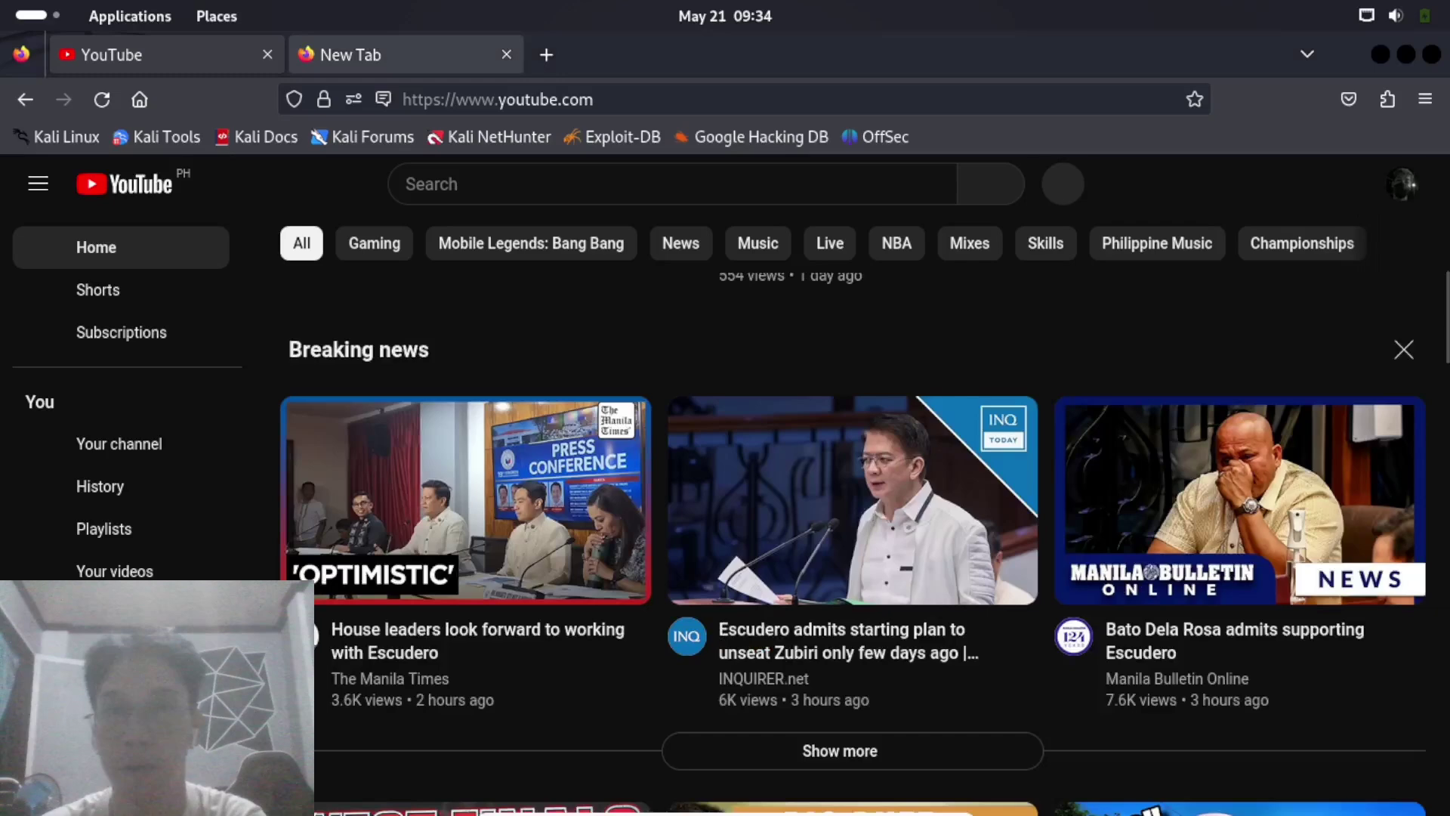
key("ctrl+w")
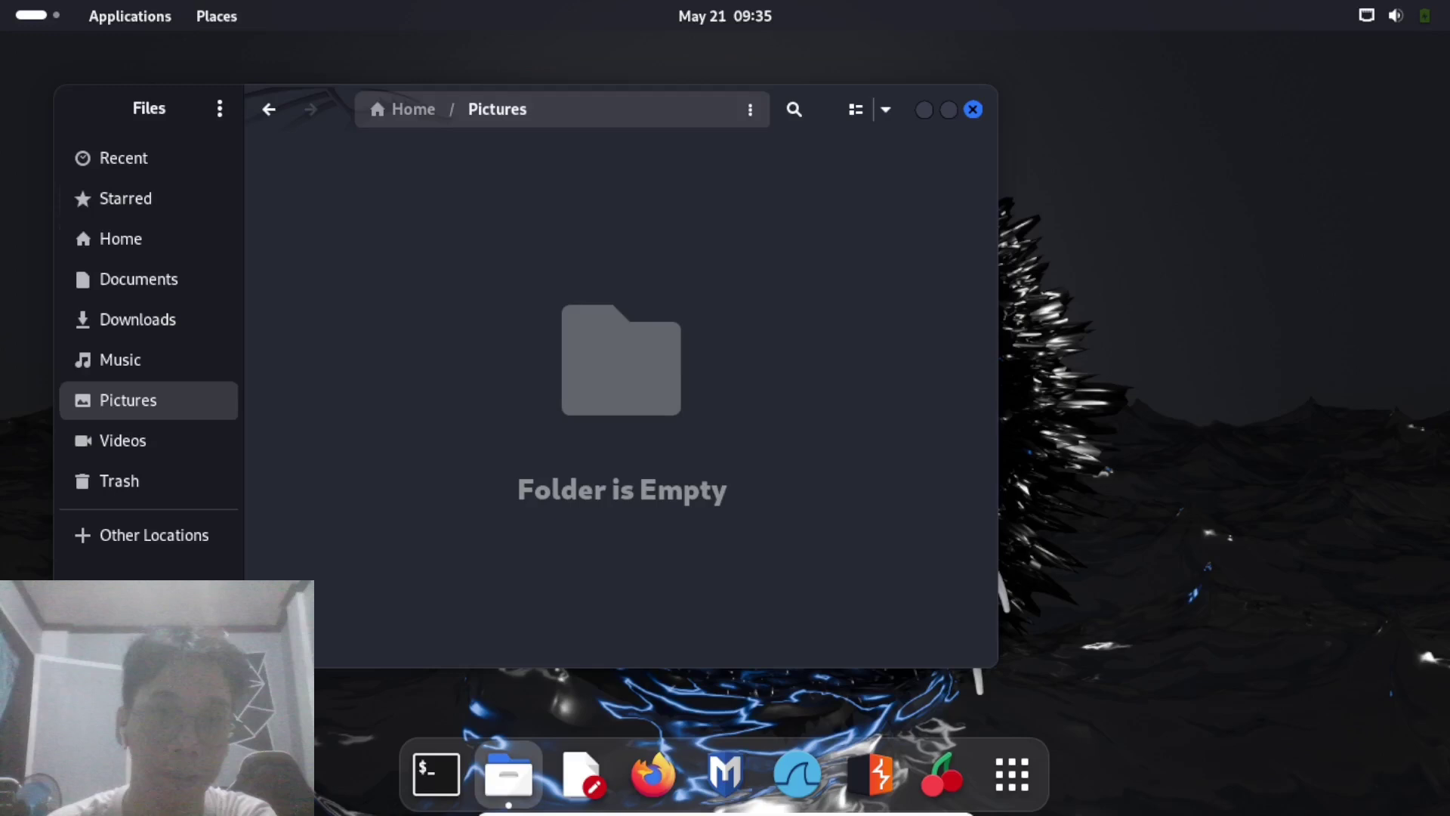
In Files, view the Home and Documents folders, then close the window.
left_click(121, 239)
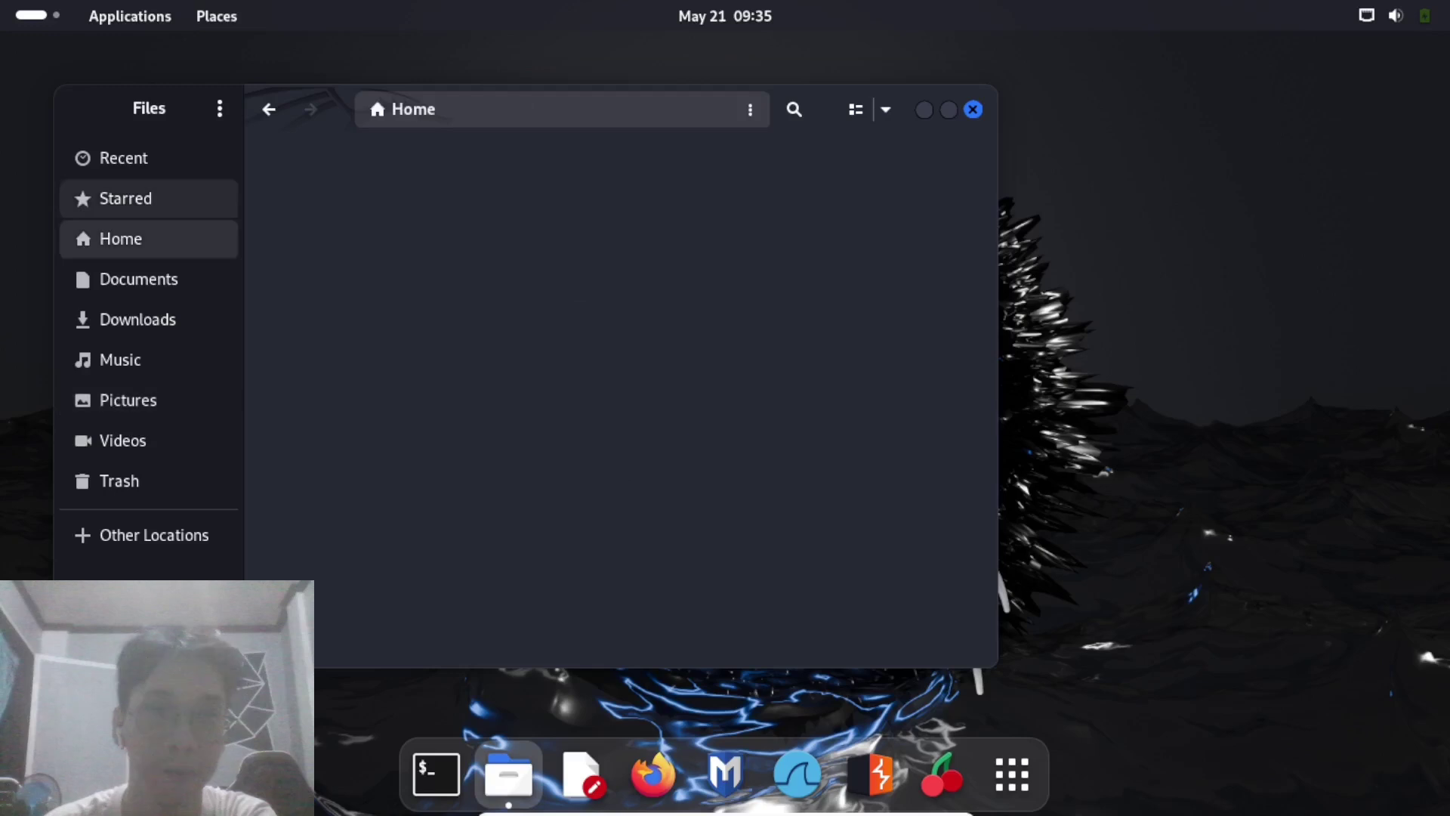
left_click(139, 279)
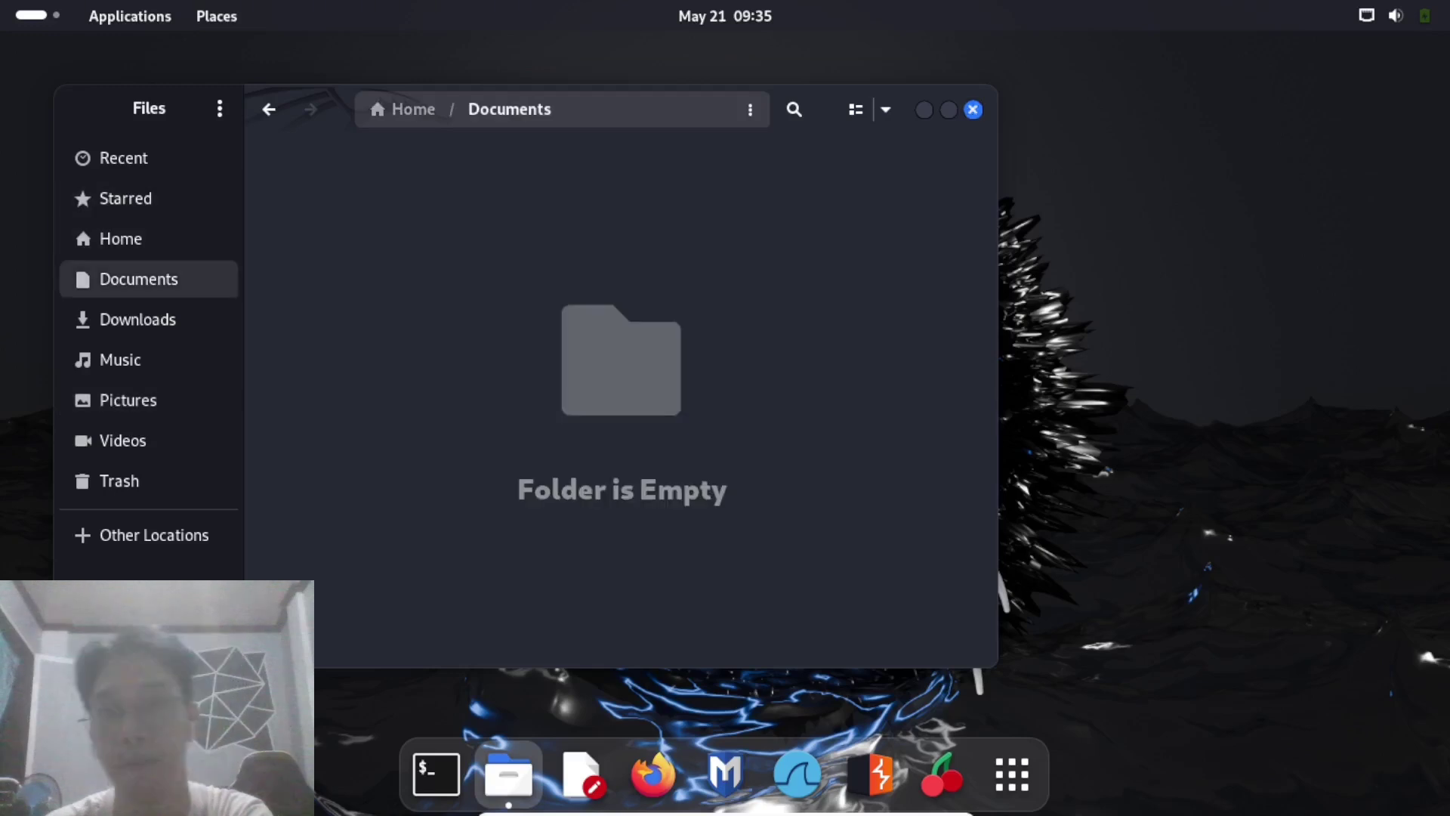
left_click(973, 110)
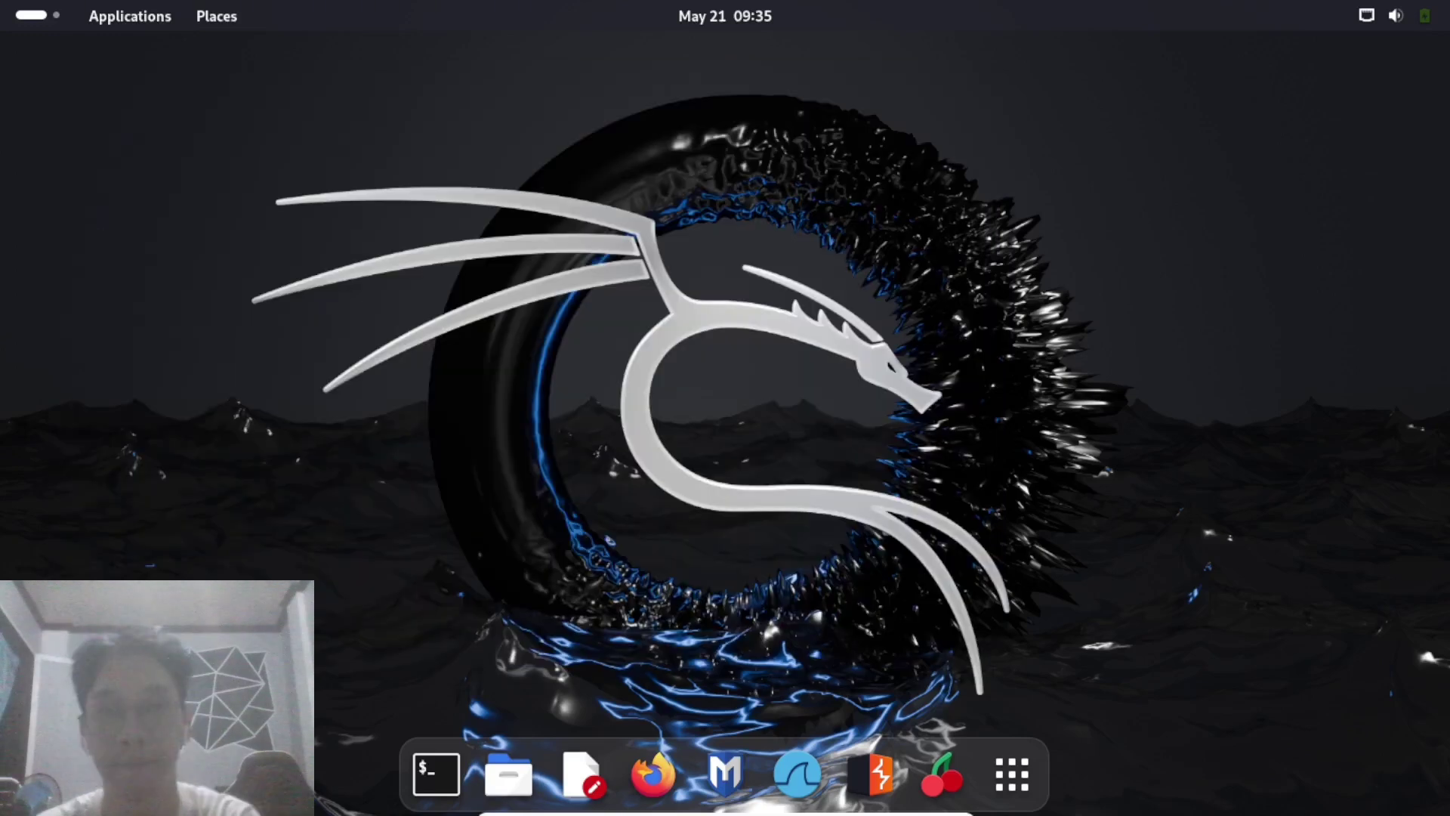